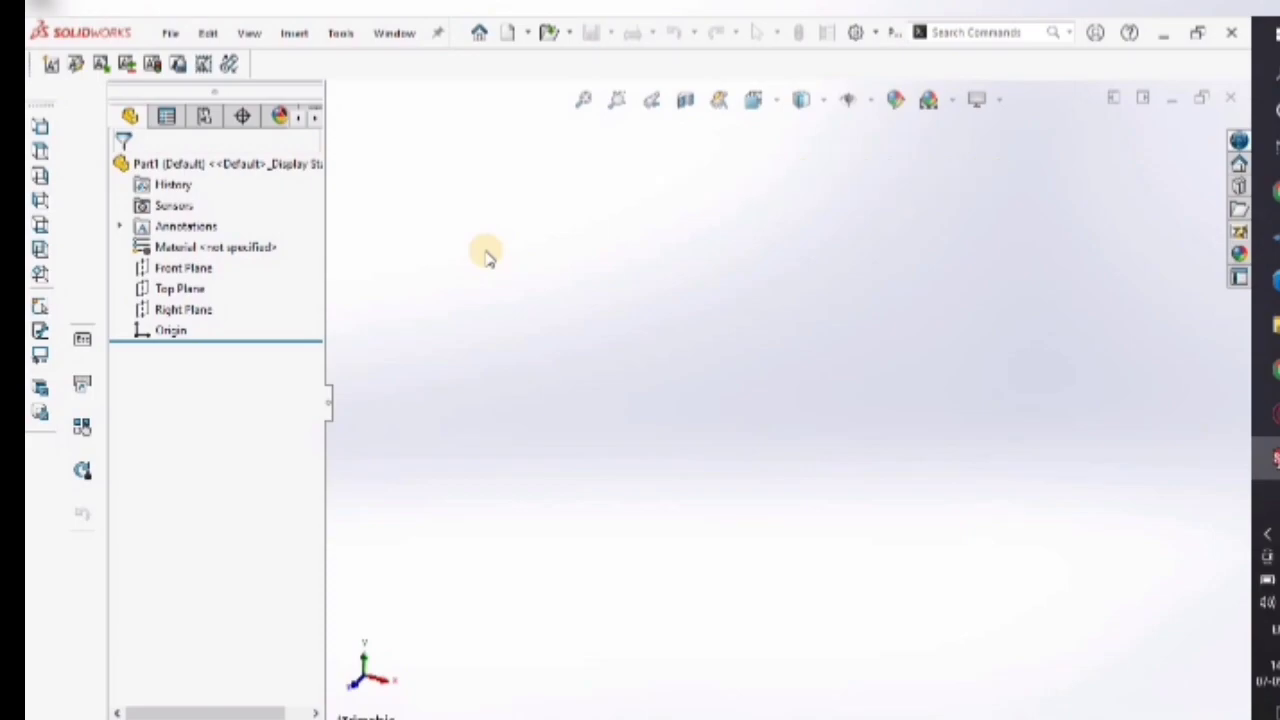
- Start a new sketch on the Right Plane
left_click(100, 169)
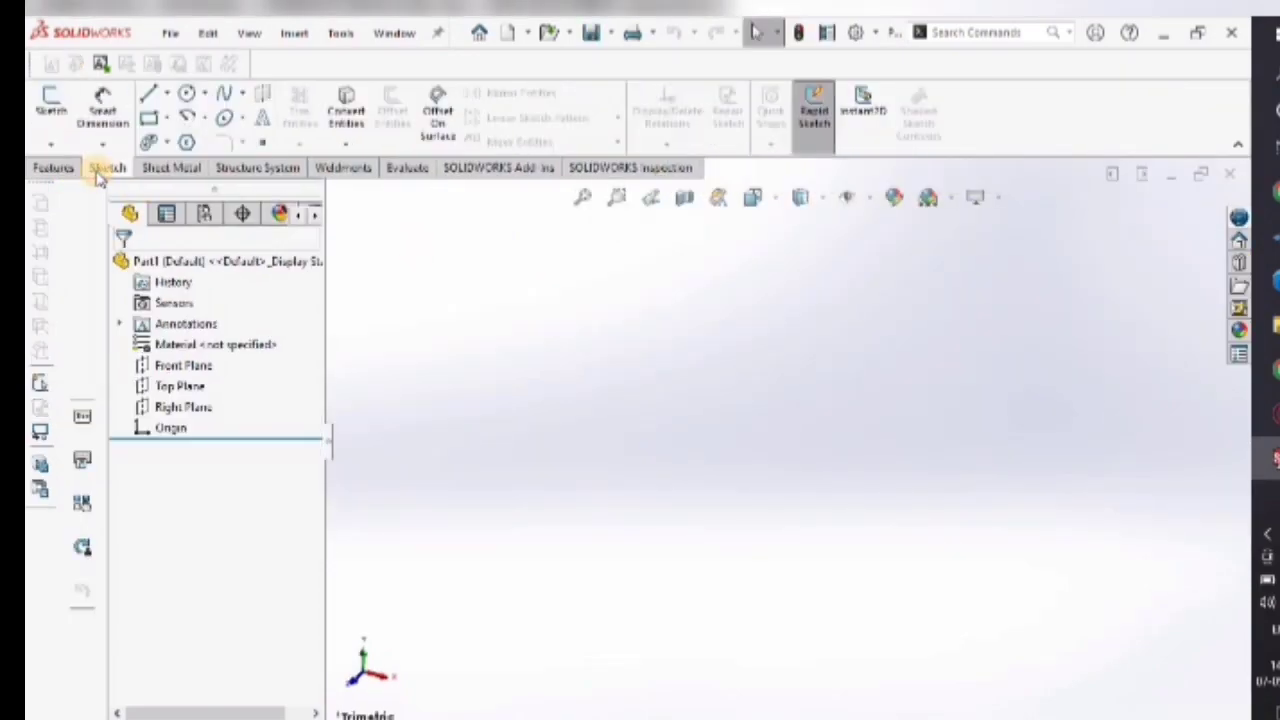
left_click(176, 408)
right_click(180, 407)
left_click(207, 379)
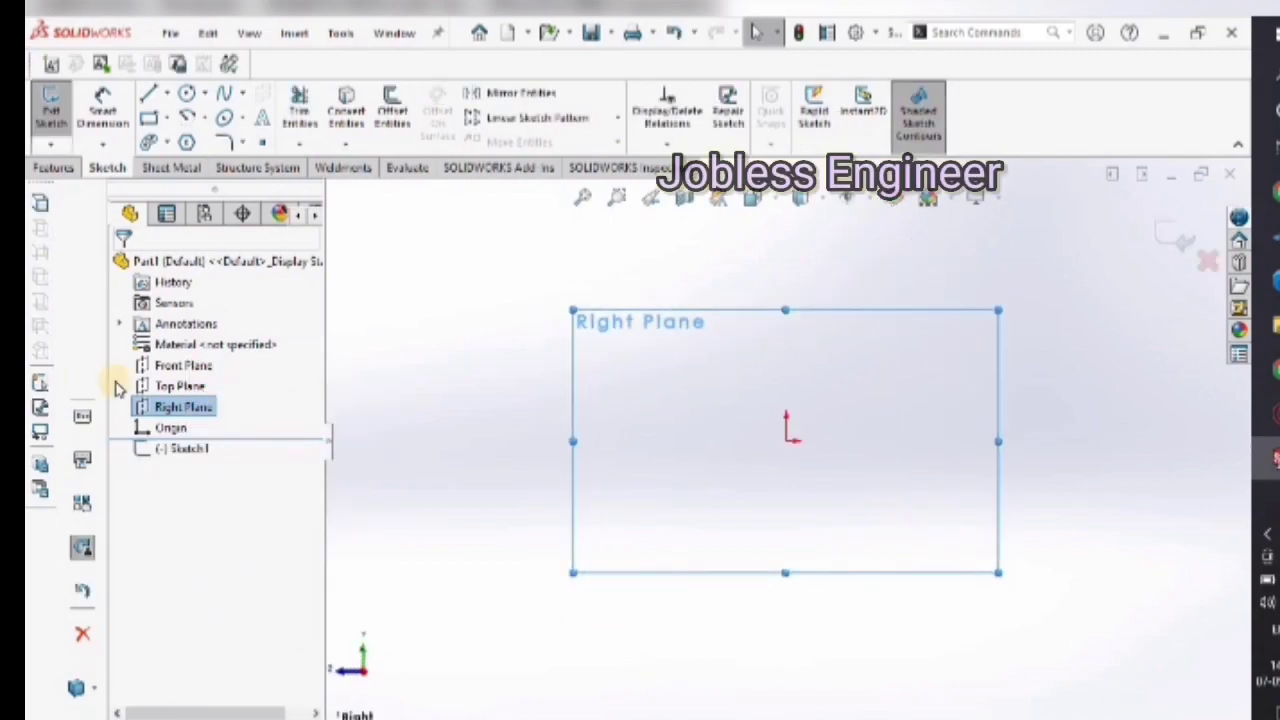
- Draw a circle about 63 mm in diameter, centred on the origin
left_click(205, 94)
left_click(214, 114)
left_click(786, 441)
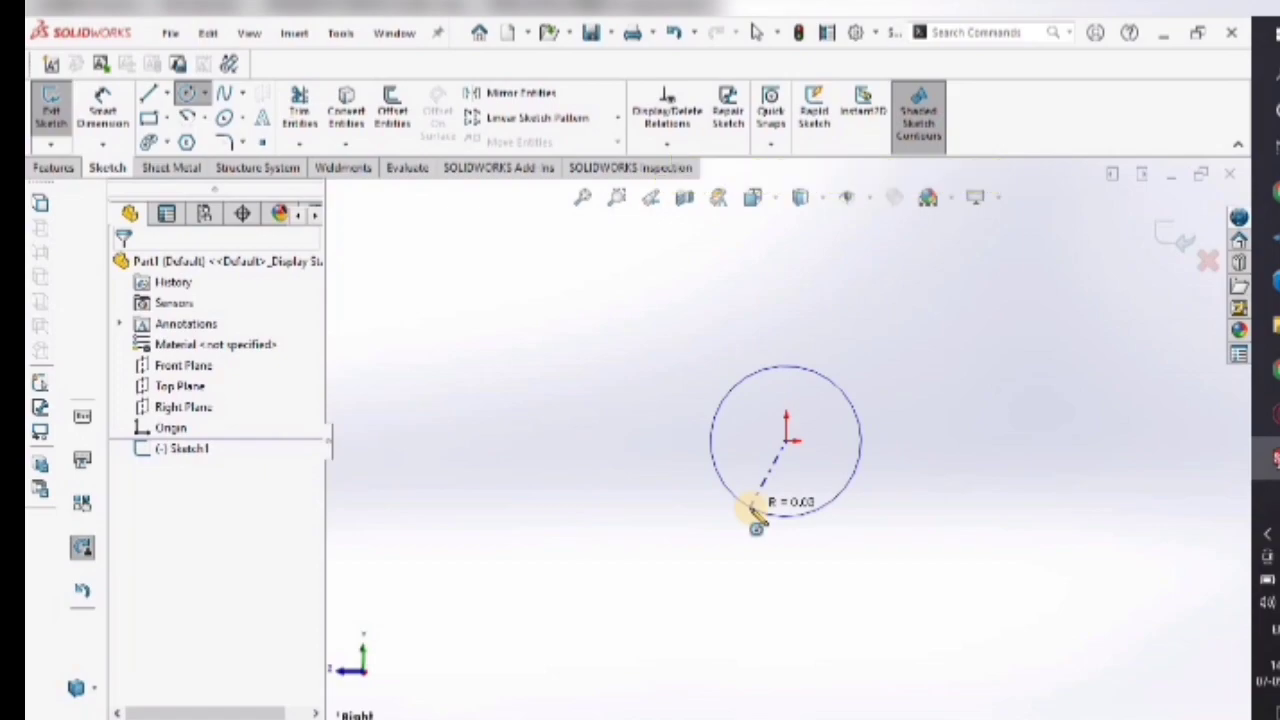
left_click(757, 514)
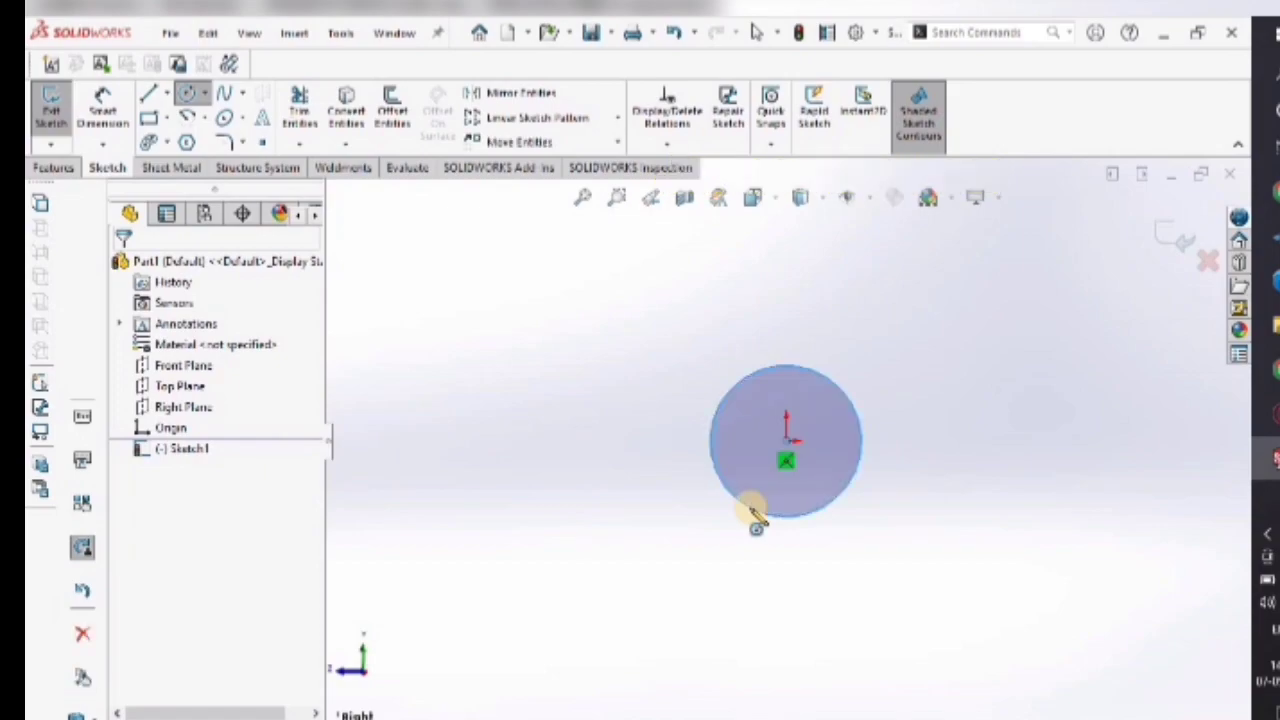
left_click(1057, 698)
left_click(1065, 655)
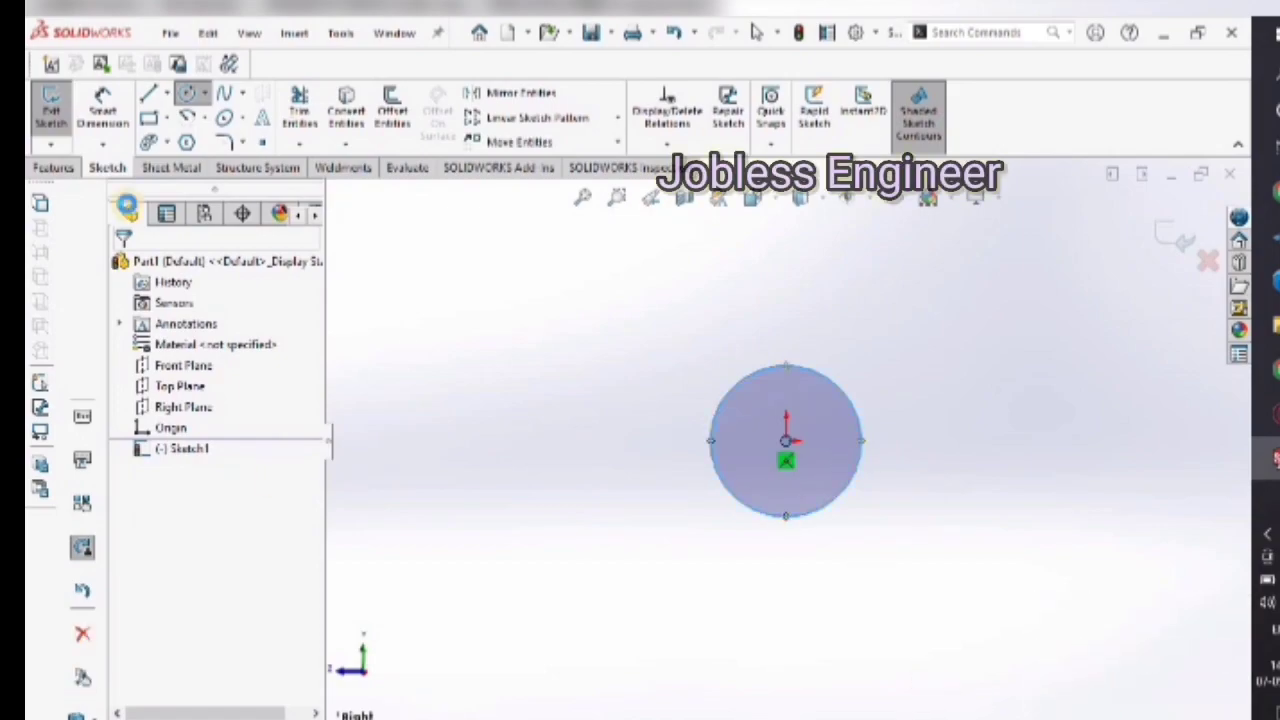
- Reopen the circle's sketch for editing
left_click(102, 108)
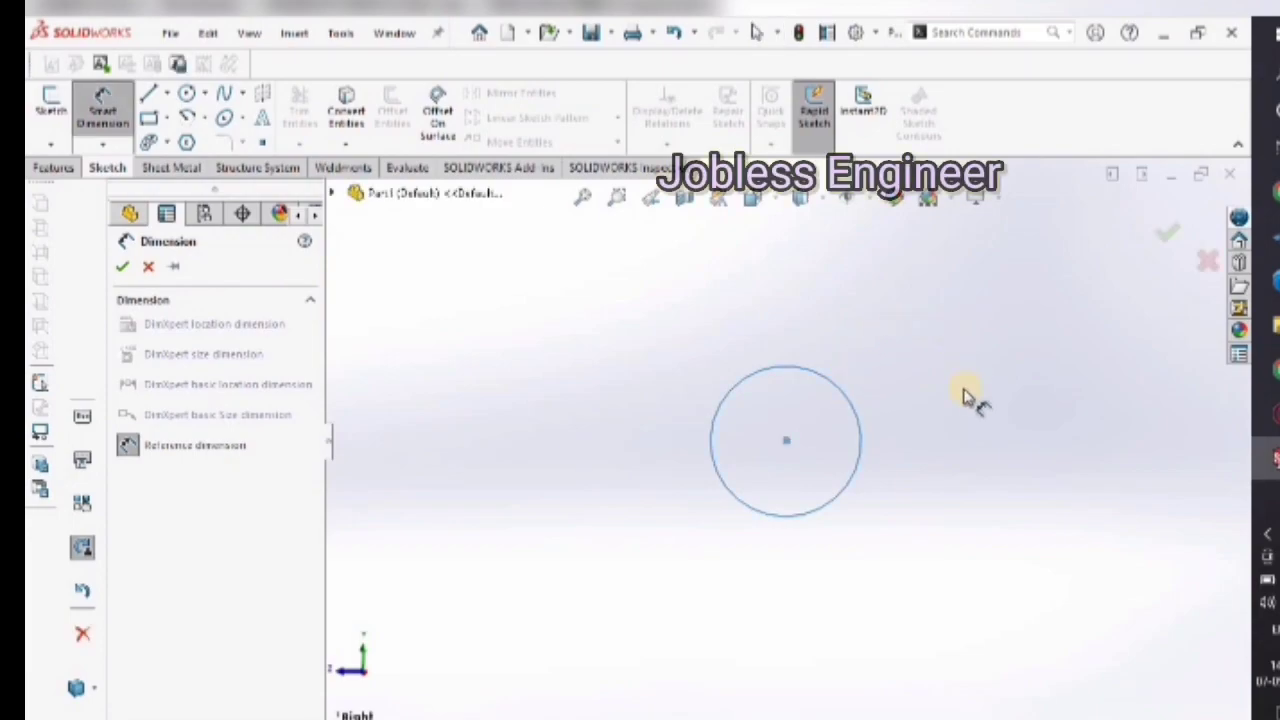
left_click(840, 393)
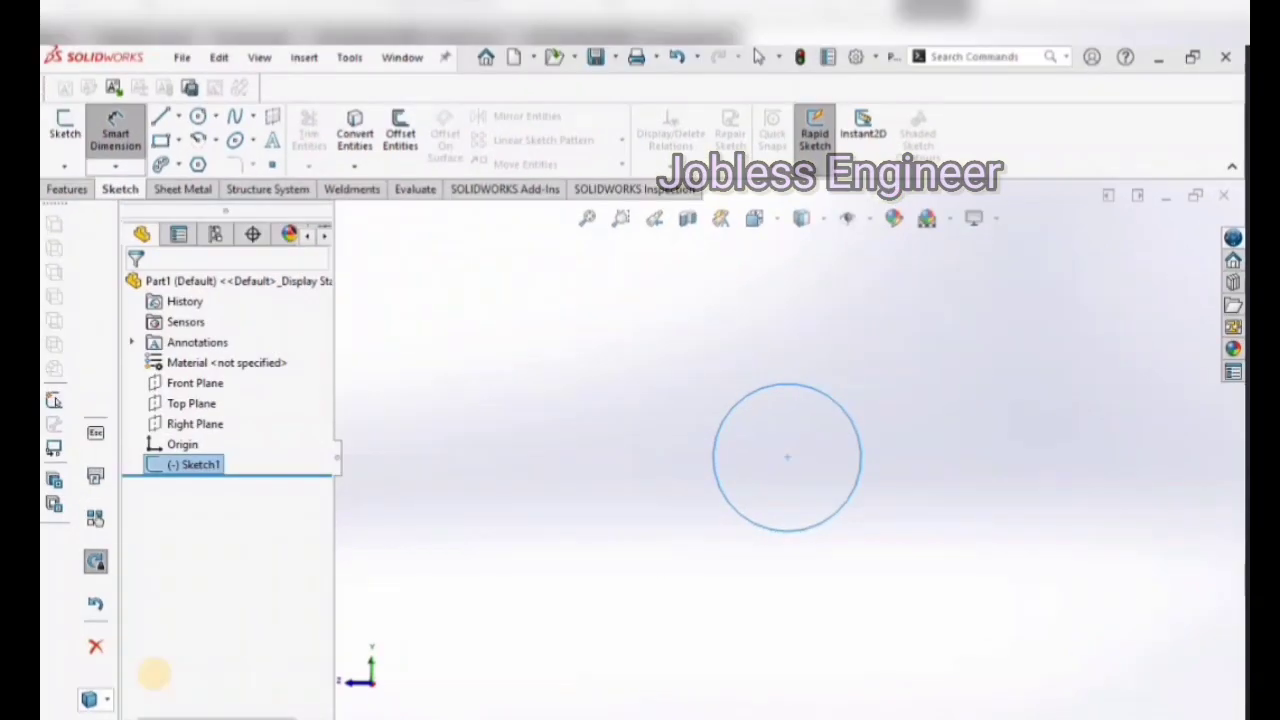
right_click(195, 448)
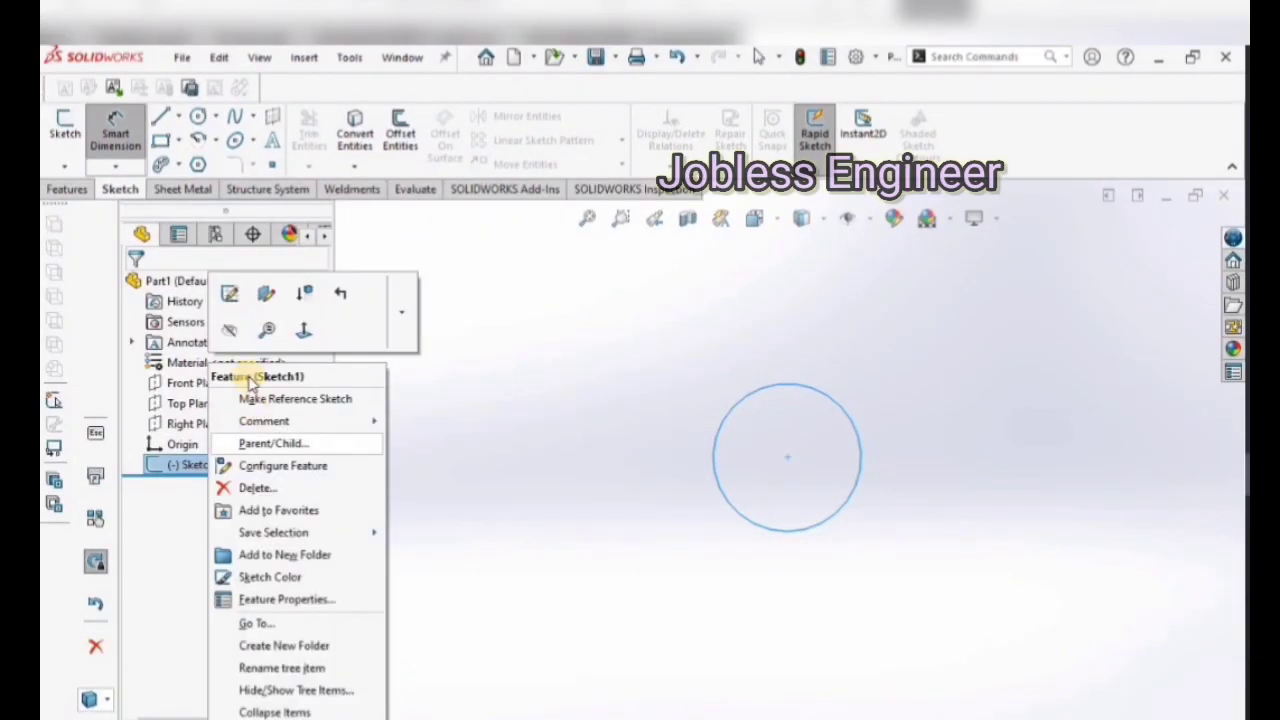
left_click(229, 294)
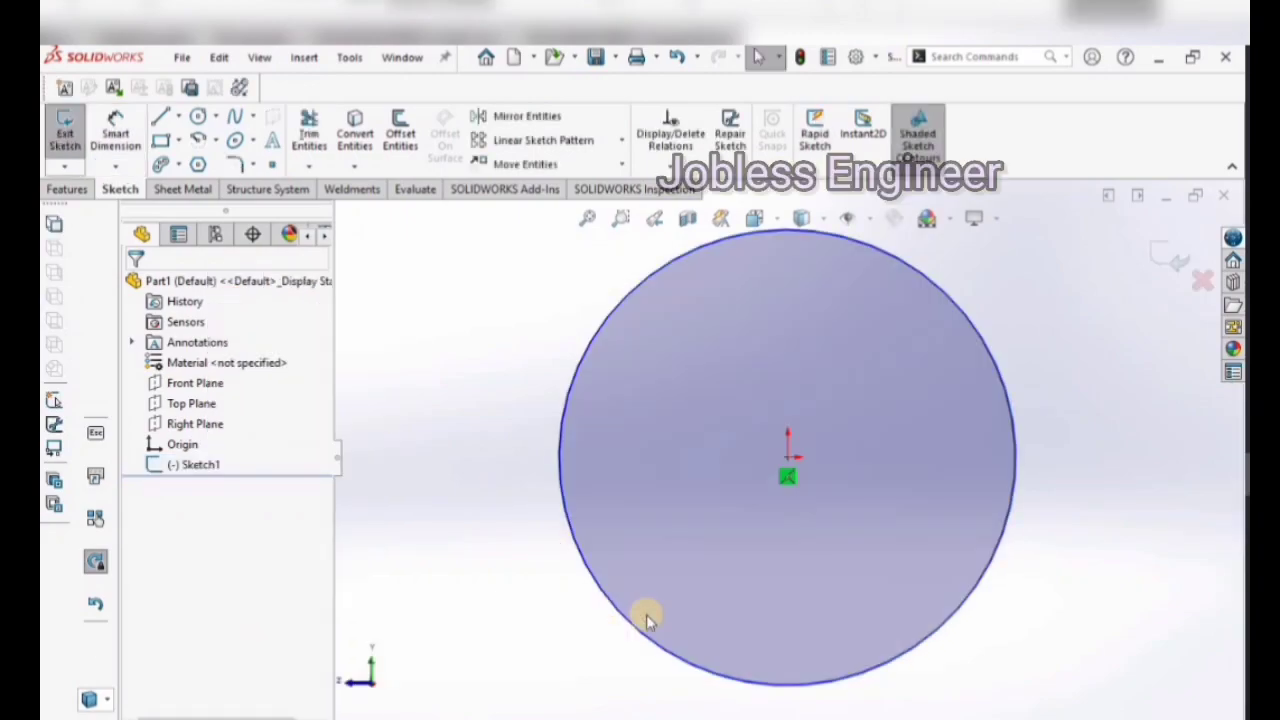
- Dimension the circle's diameter at 250 mm and exit the sketch
scroll(840, 501, "up", 3)
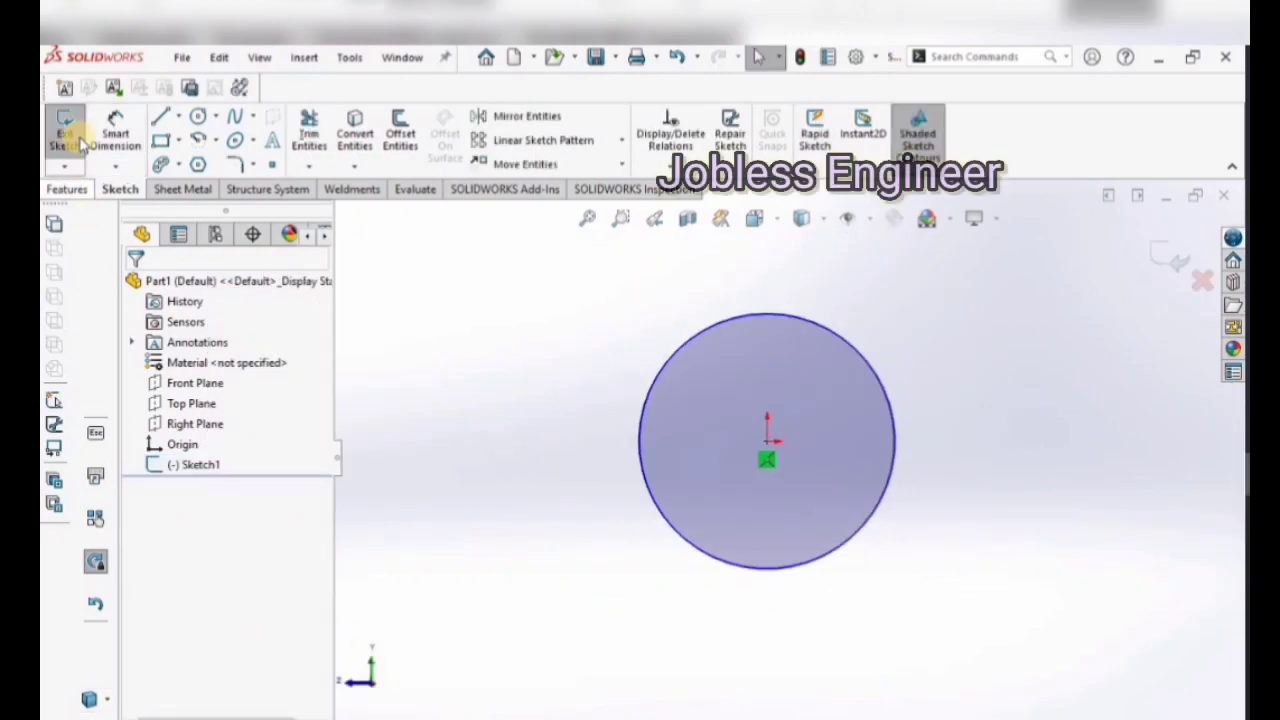
left_click(112, 134)
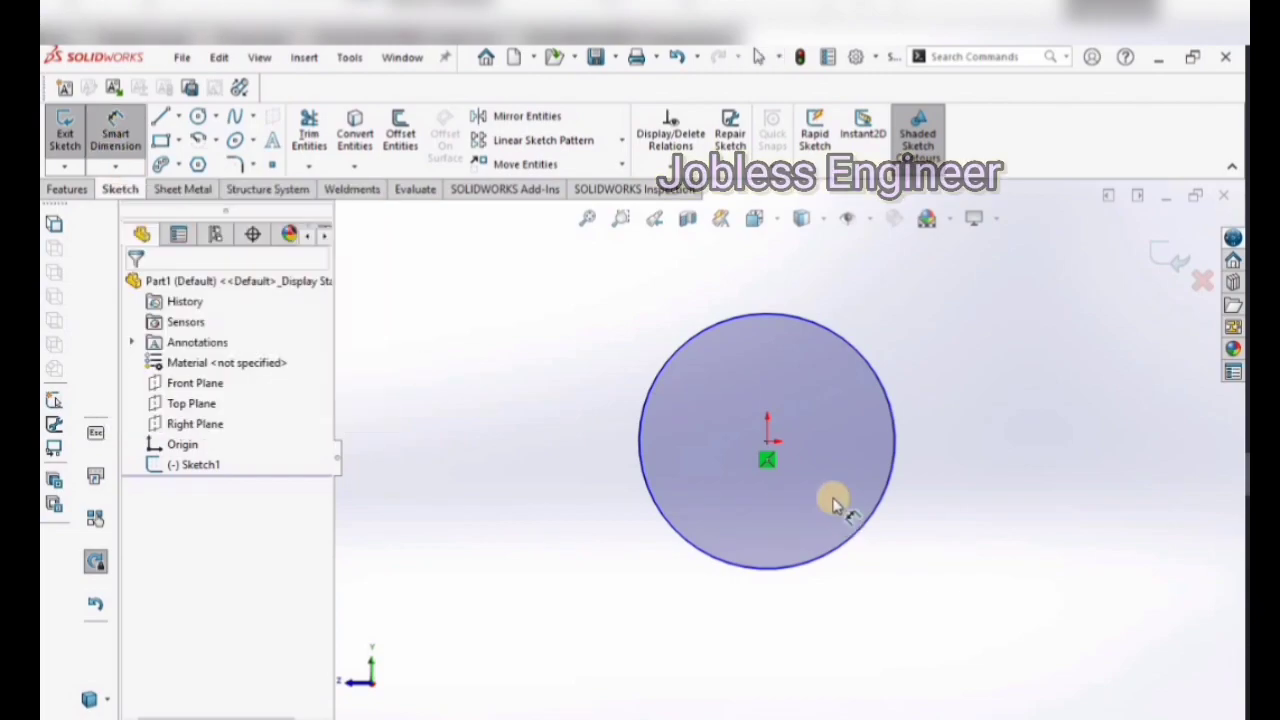
left_click(1000, 472)
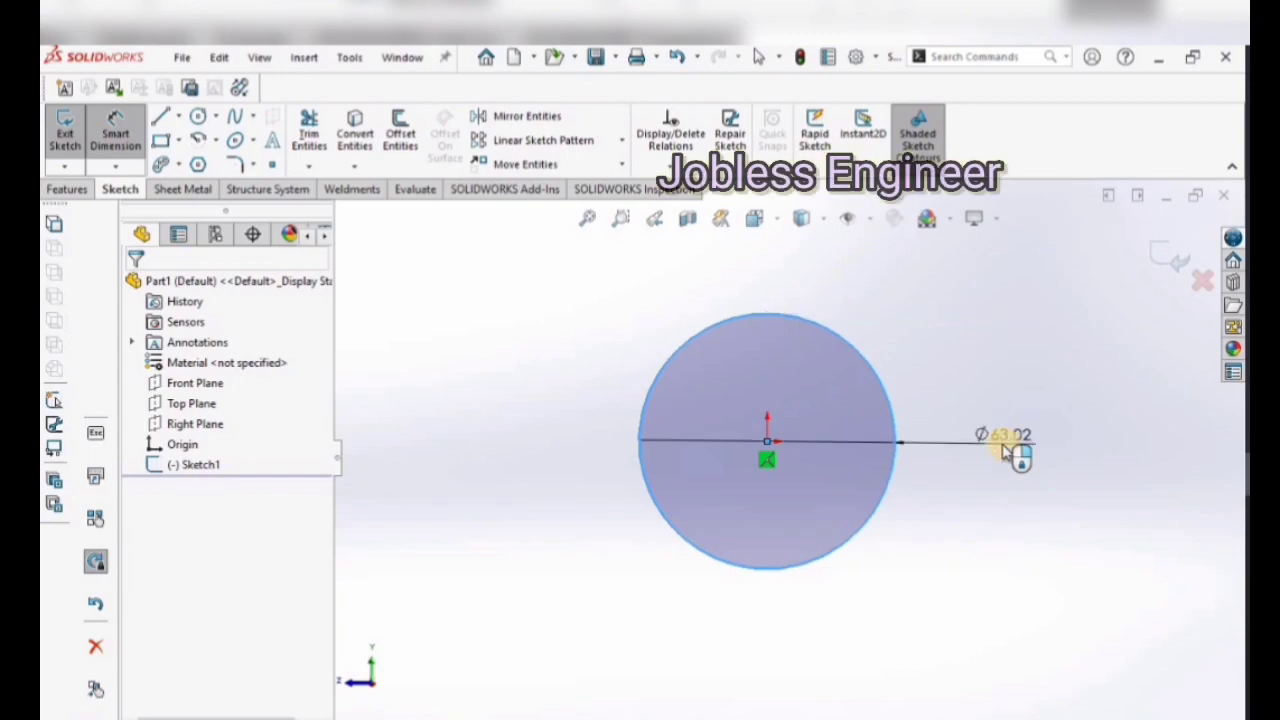
left_click(1005, 452)
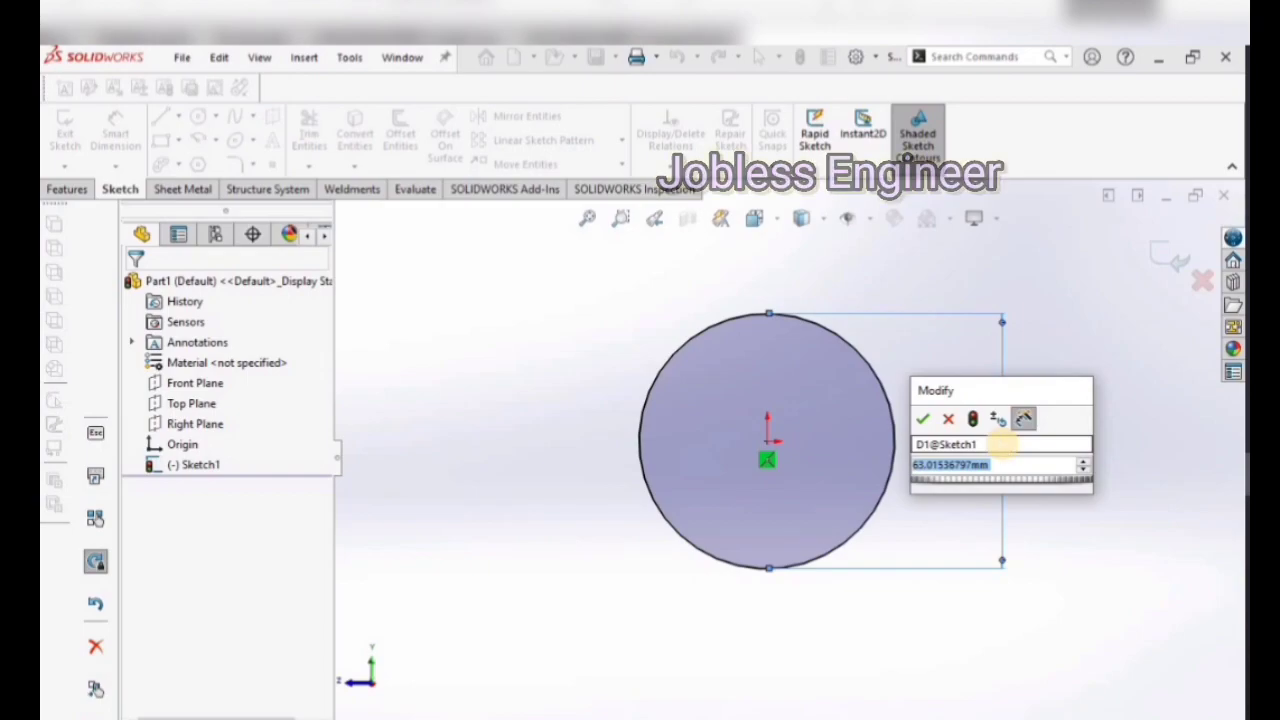
type("250")
key("Return")
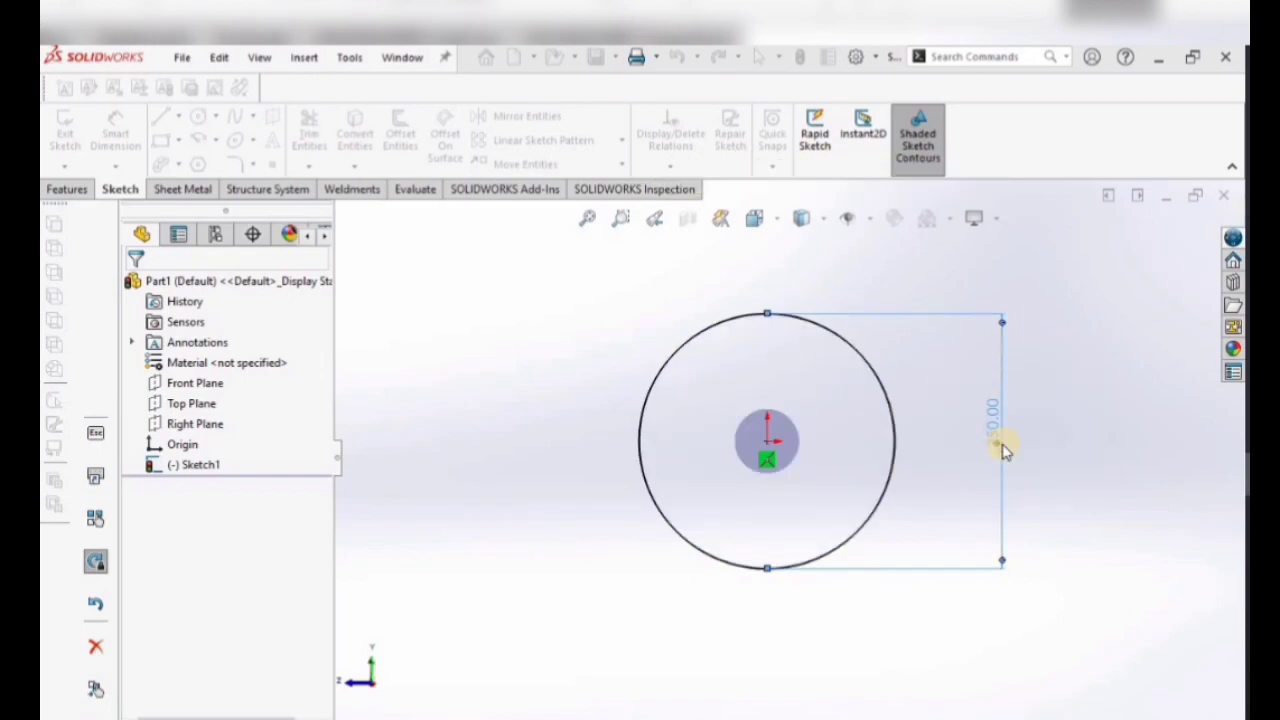
left_click(86, 193)
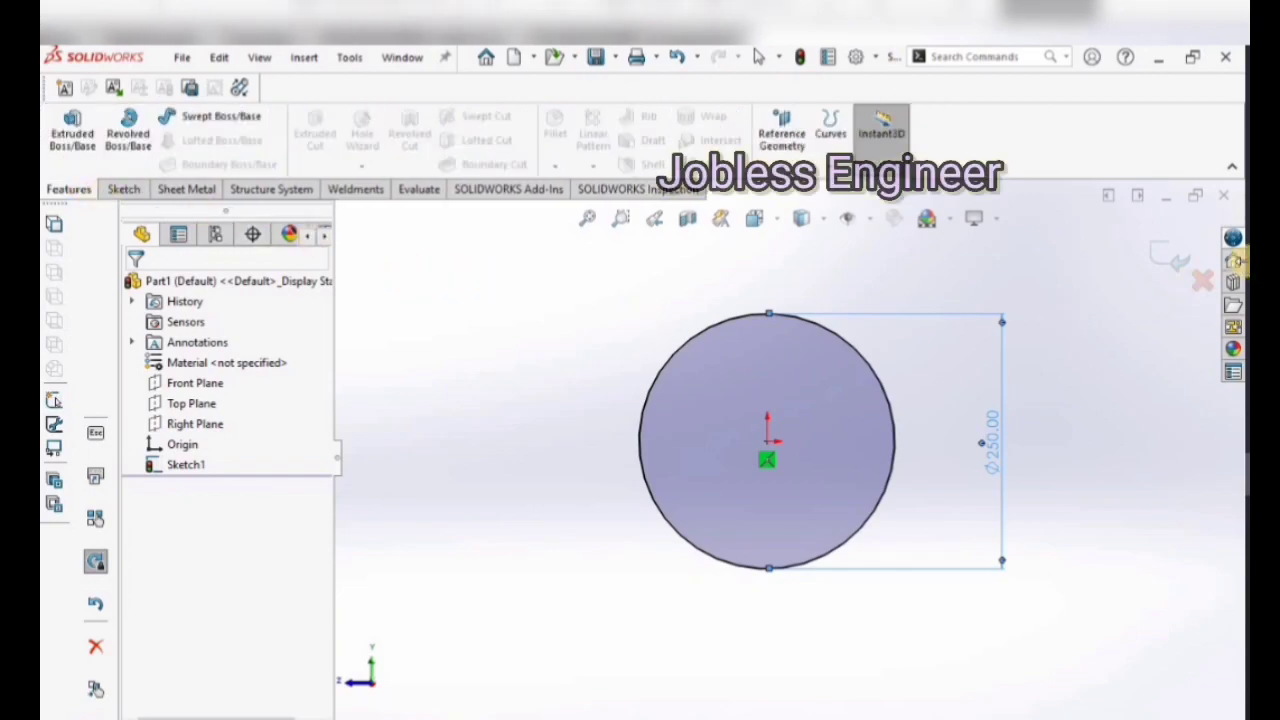
left_click(1172, 258)
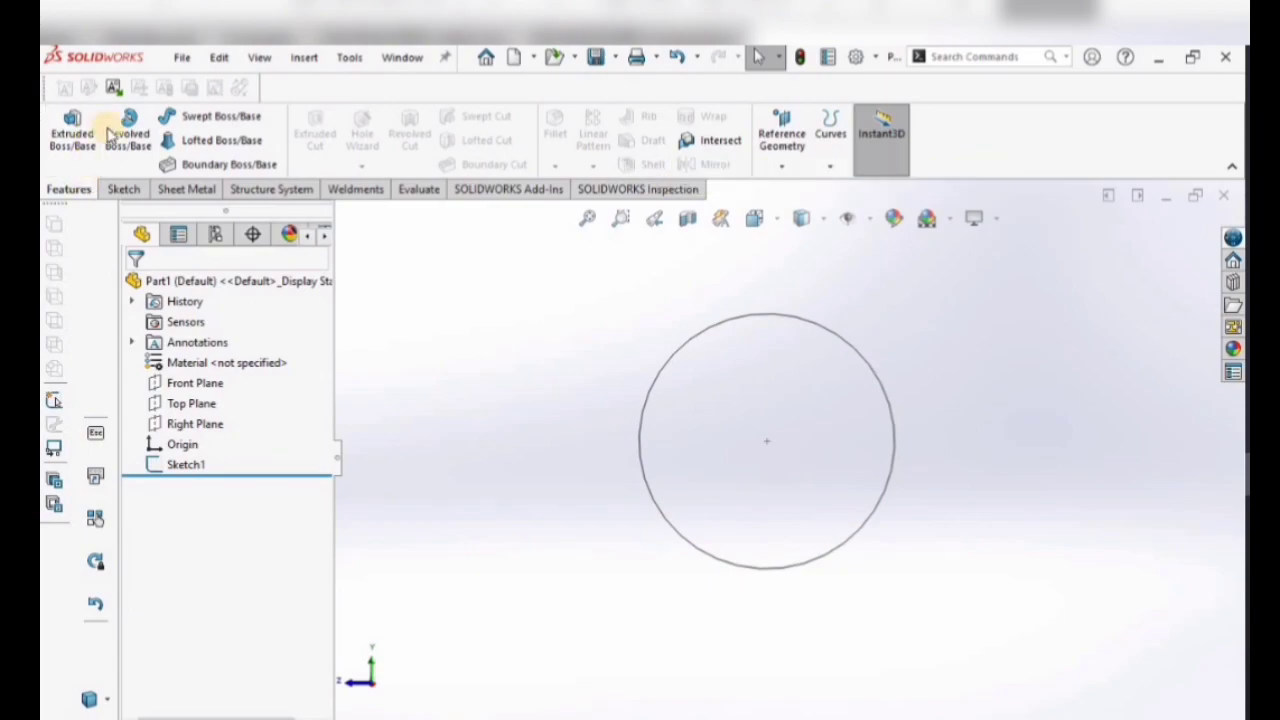
left_click(124, 189)
left_click(180, 118)
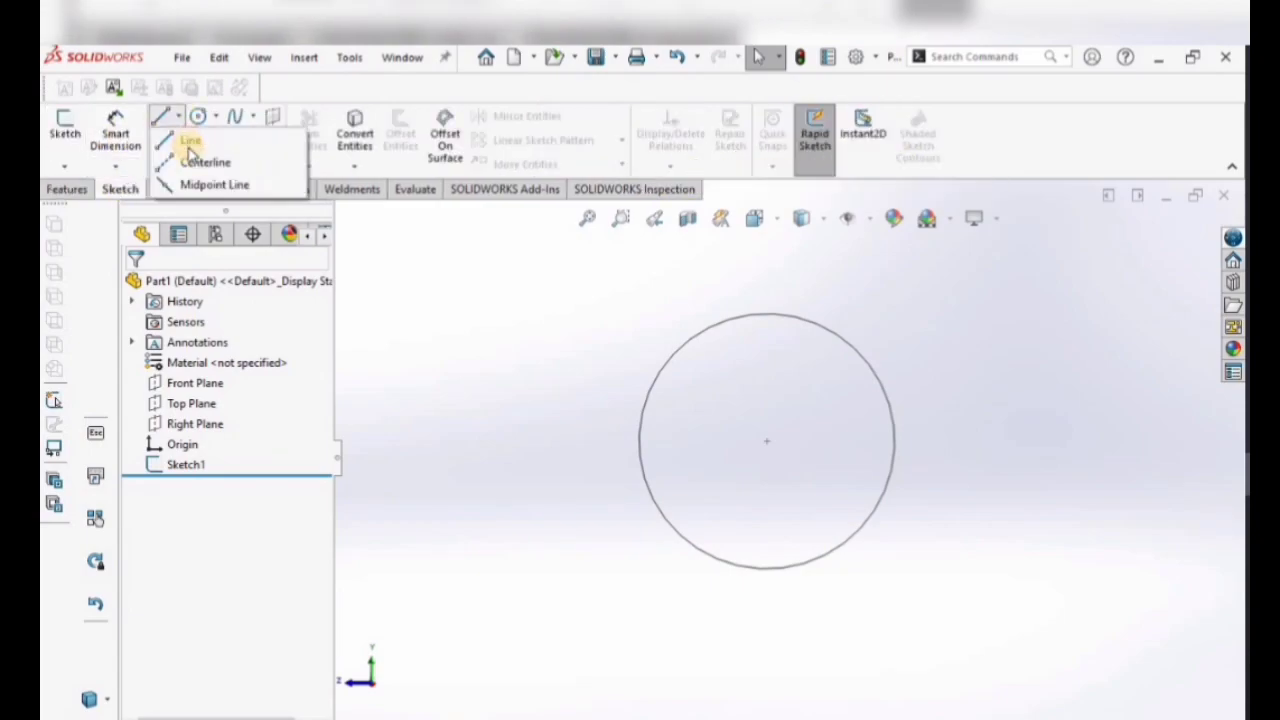
left_click(192, 138)
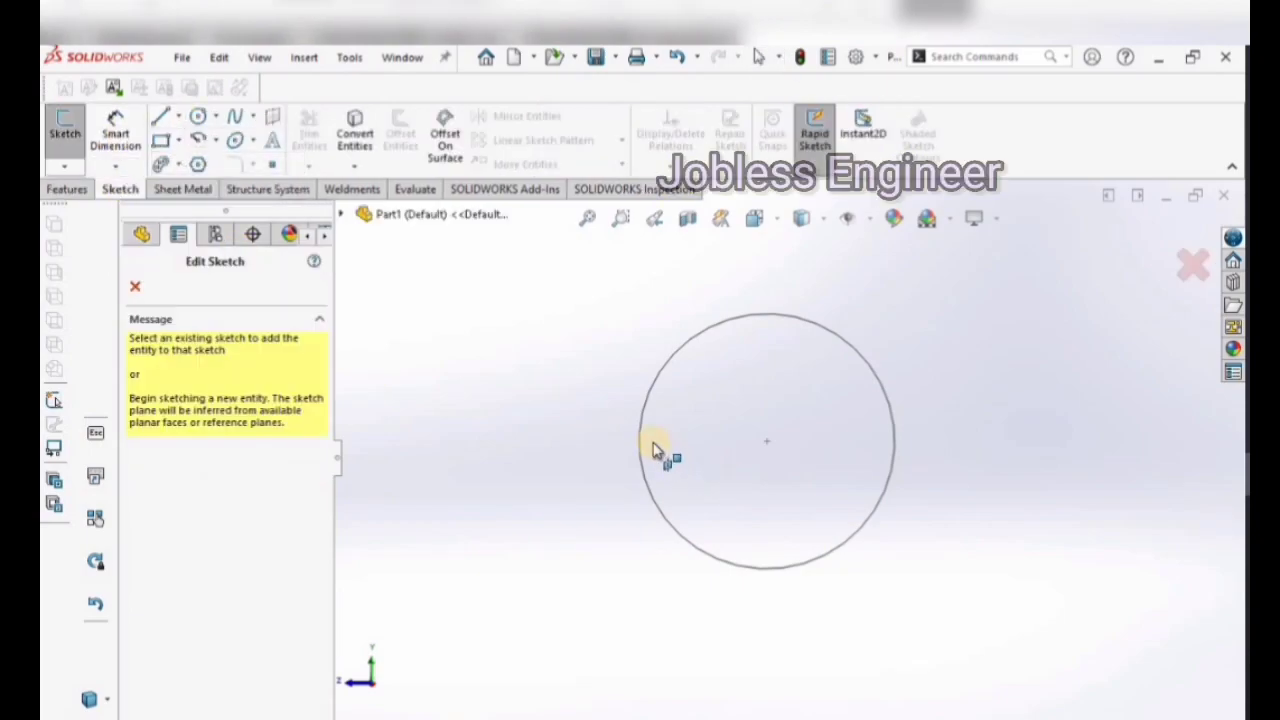
left_click(135, 287)
- Reopen the circle's sketch and draw a horizontal centerline across the circle's full diameter through the origin
right_click(203, 461)
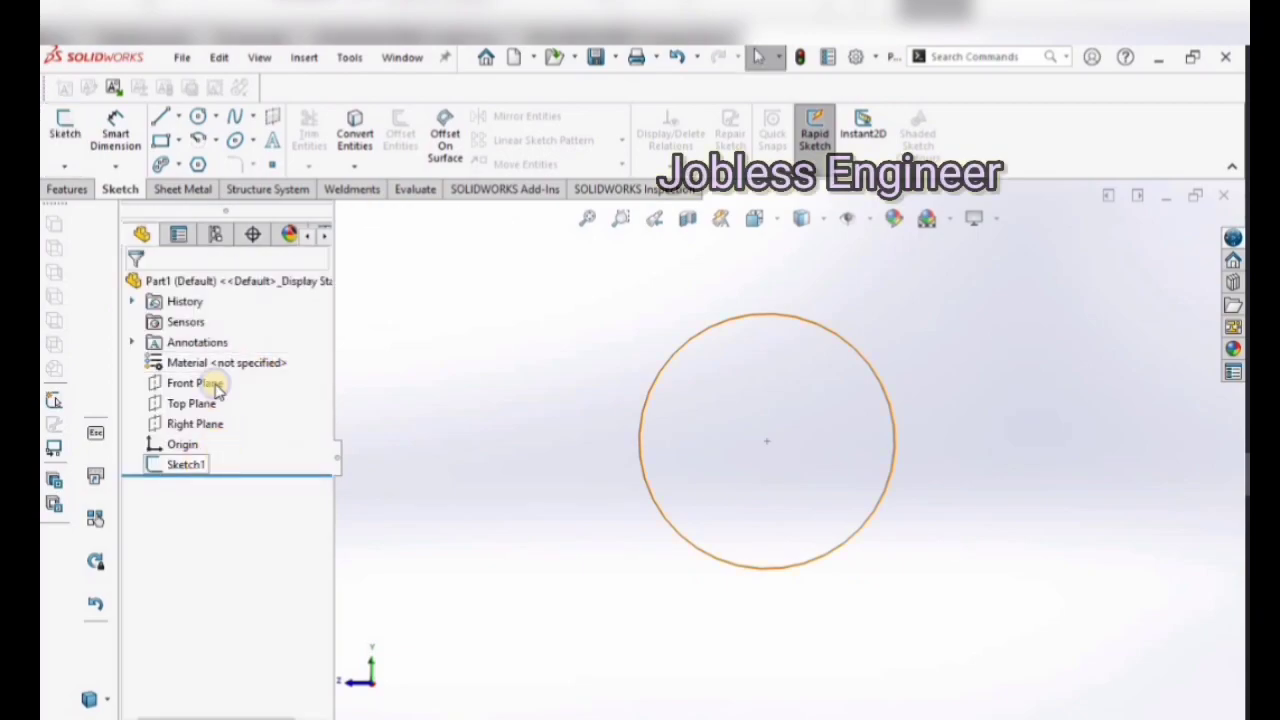
left_click(220, 296)
left_click(178, 117)
left_click(200, 157)
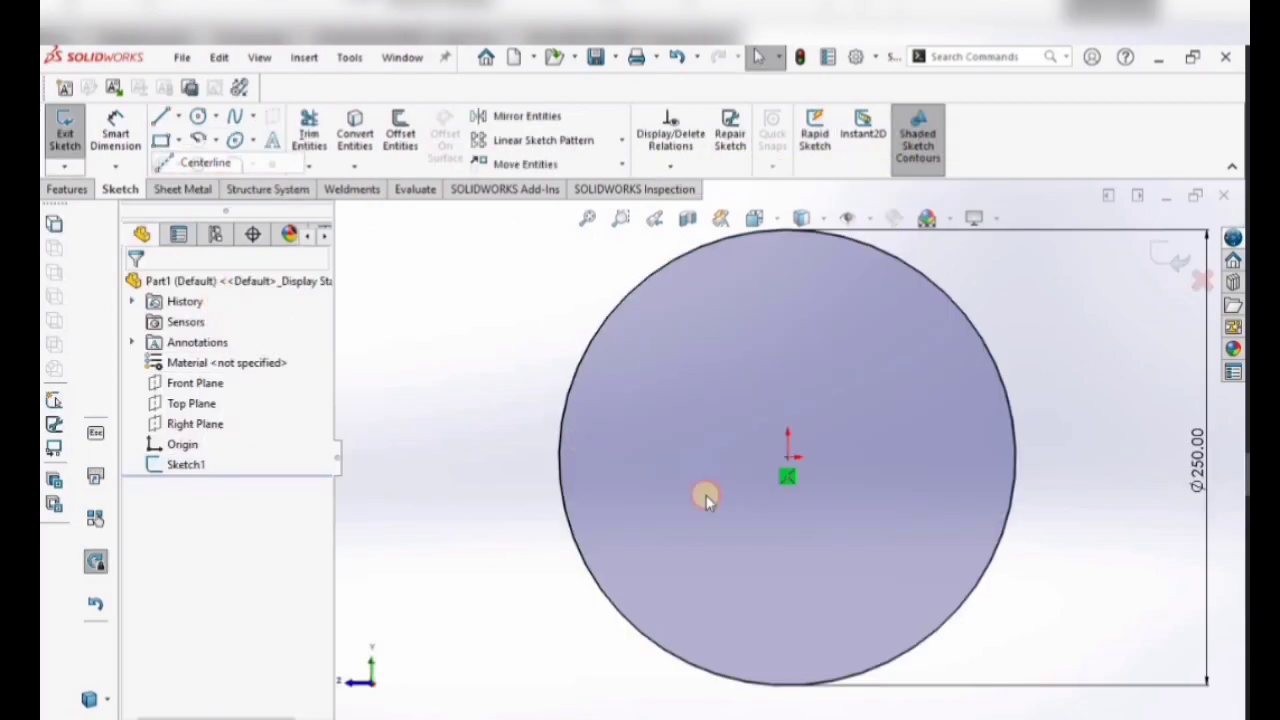
left_click(560, 458)
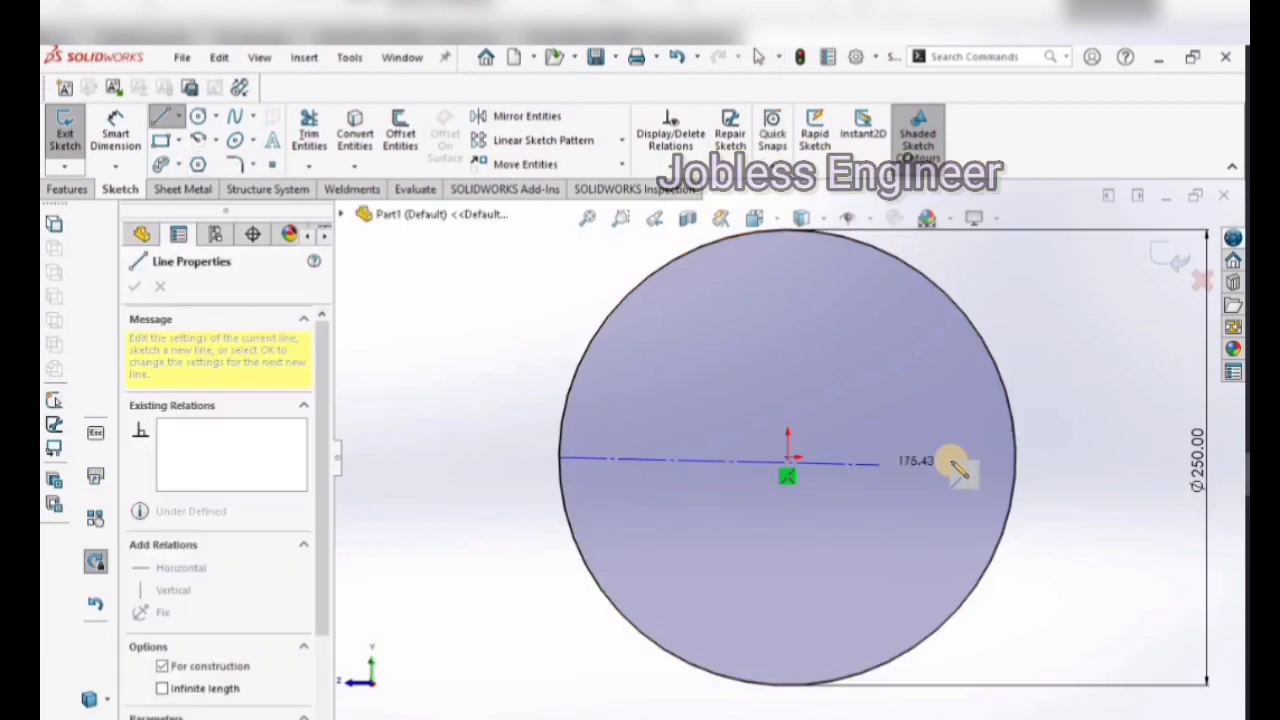
left_click(1015, 456)
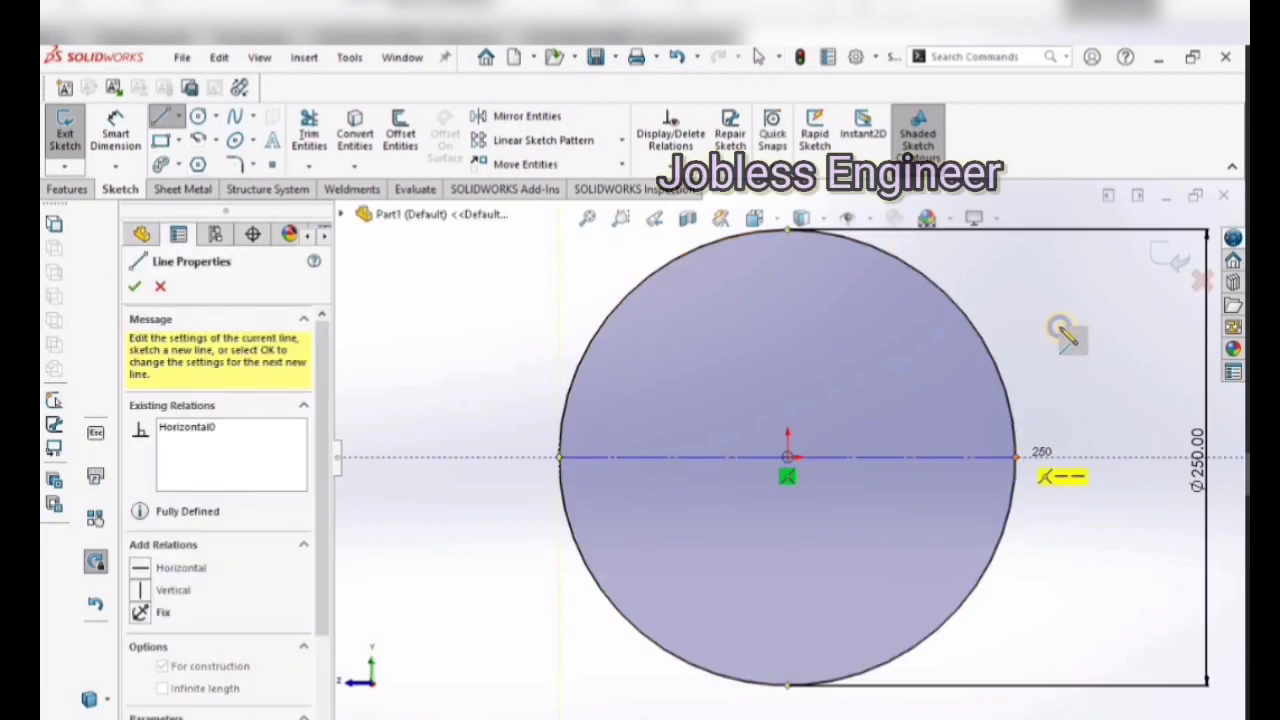
right_click(1071, 337)
left_click(1068, 417)
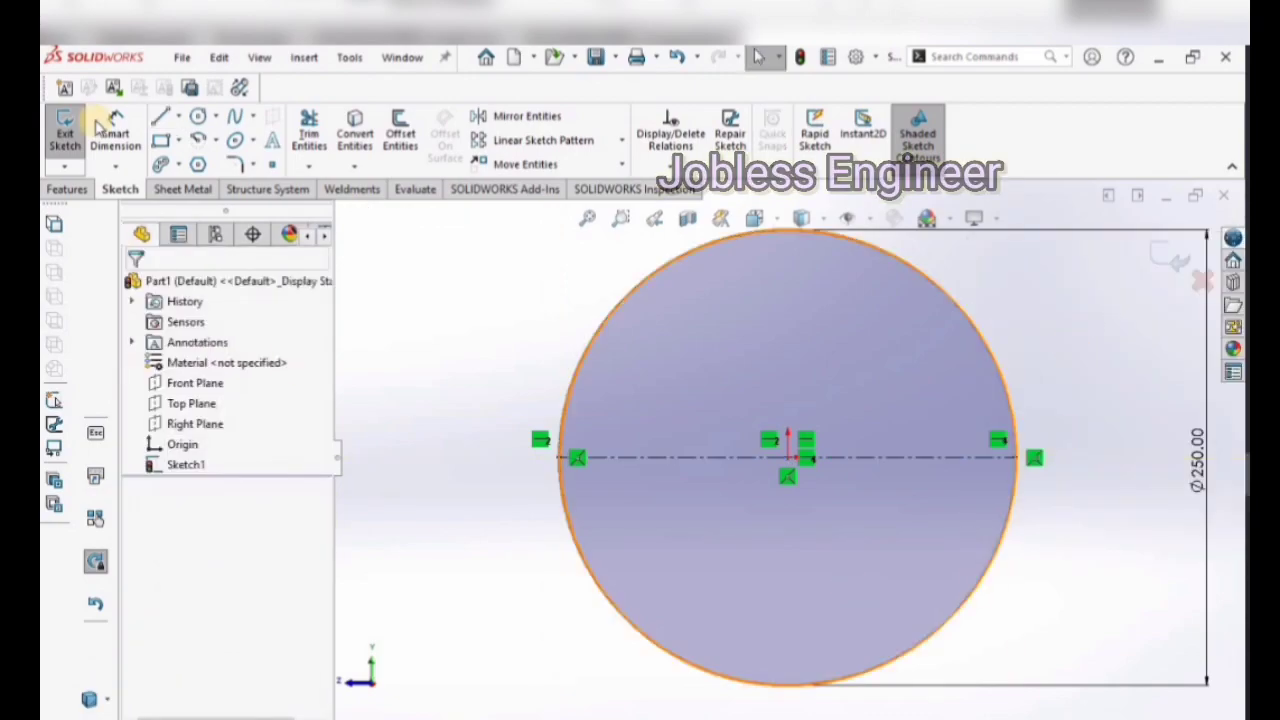
- Draw a vertical centerline from the circle's uppermost point through the origin to its lowest point
left_click(179, 117)
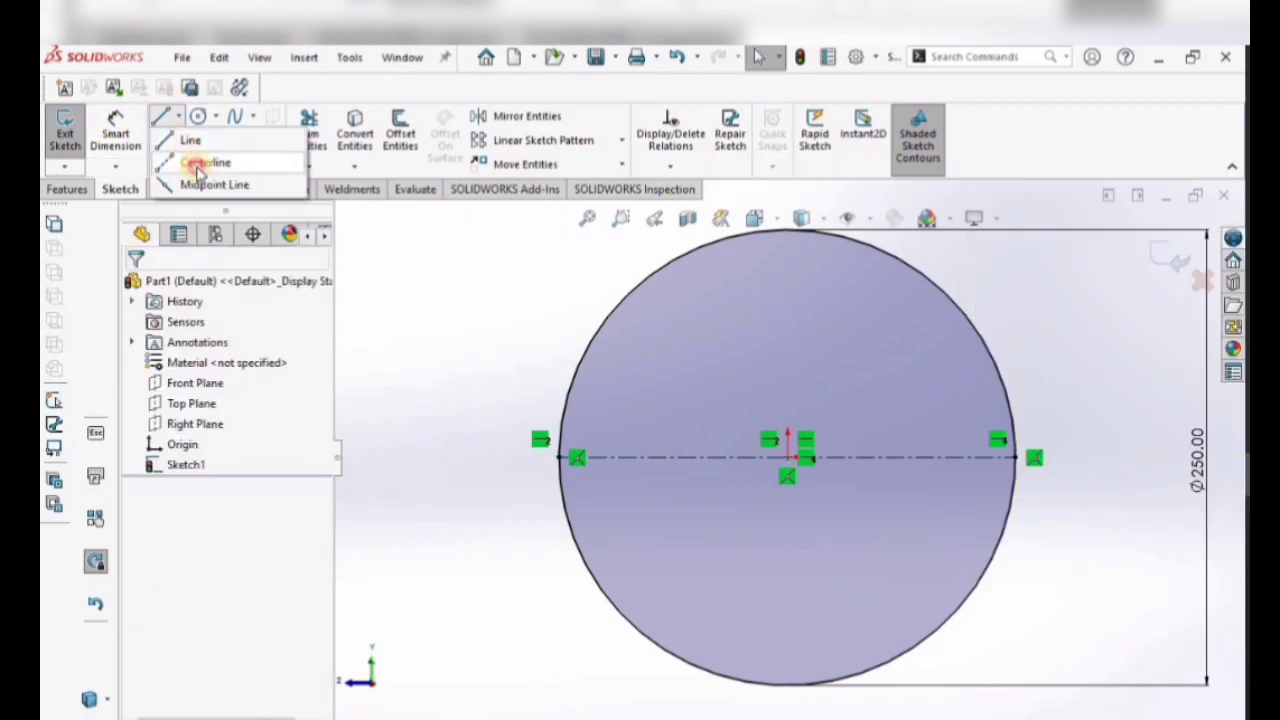
left_click(195, 163)
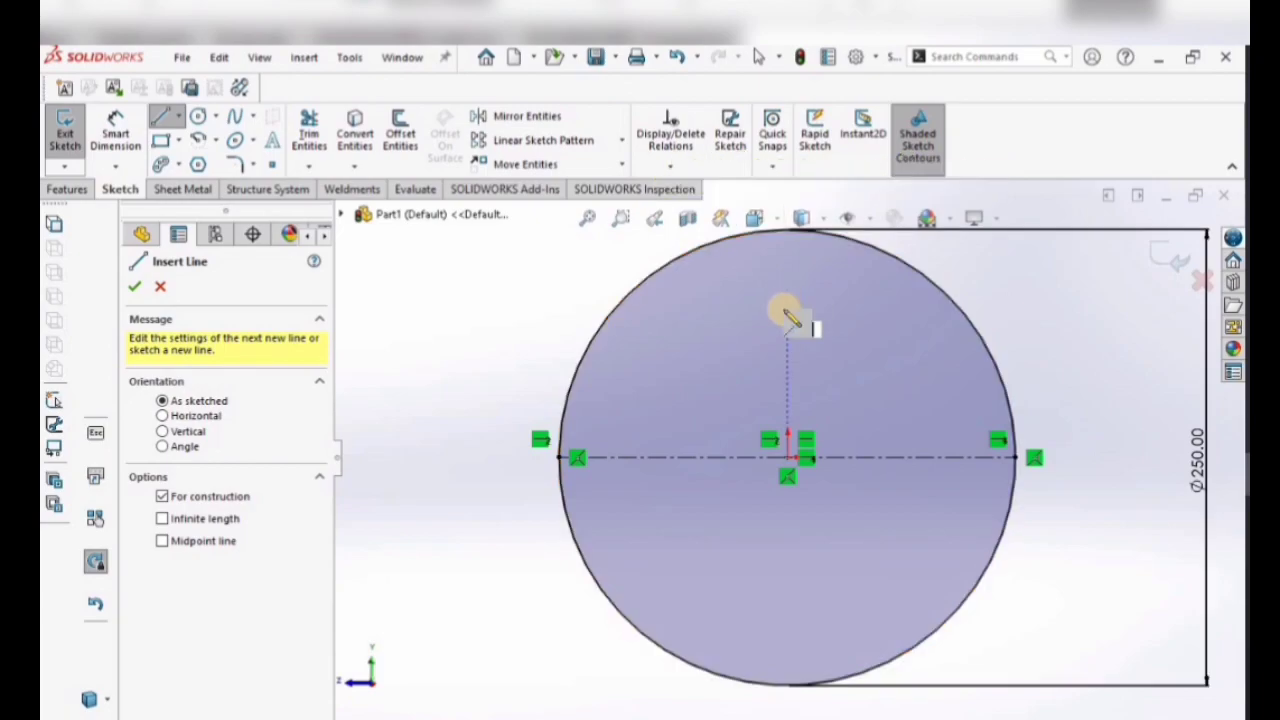
scroll(787, 312, "down", 1)
scroll(787, 312, "up", 1)
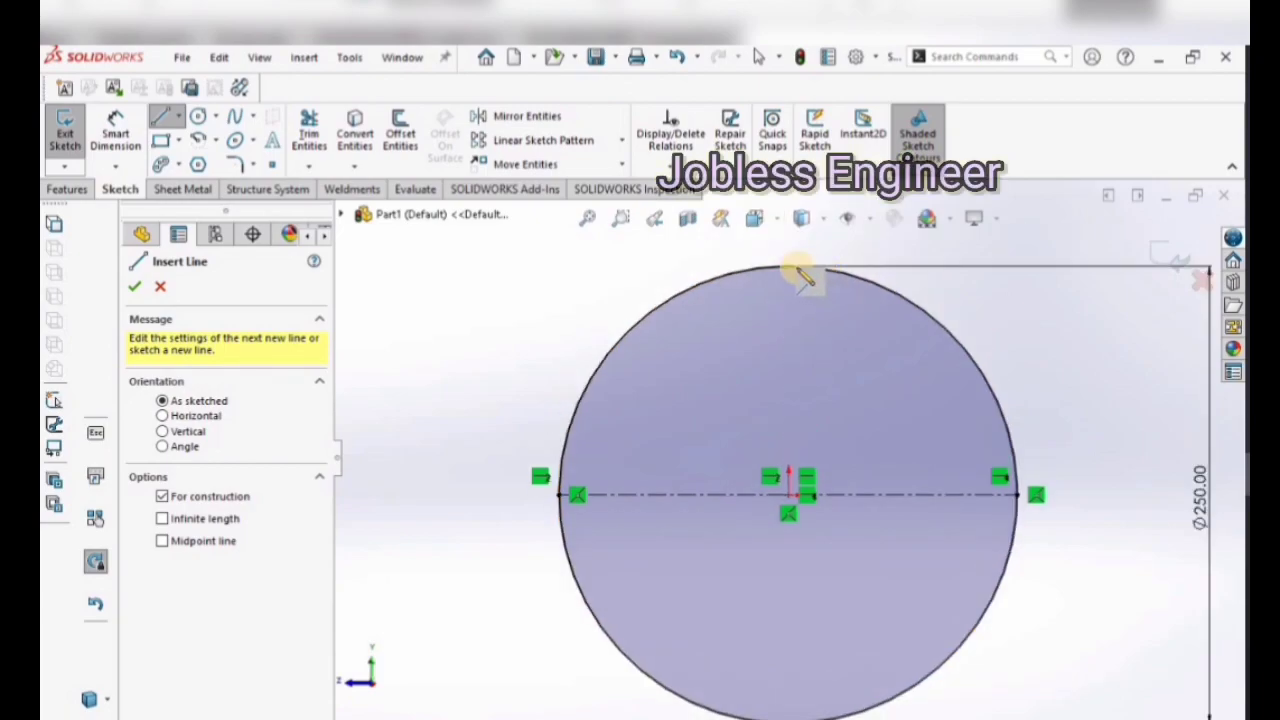
left_click(789, 267)
left_click(789, 716)
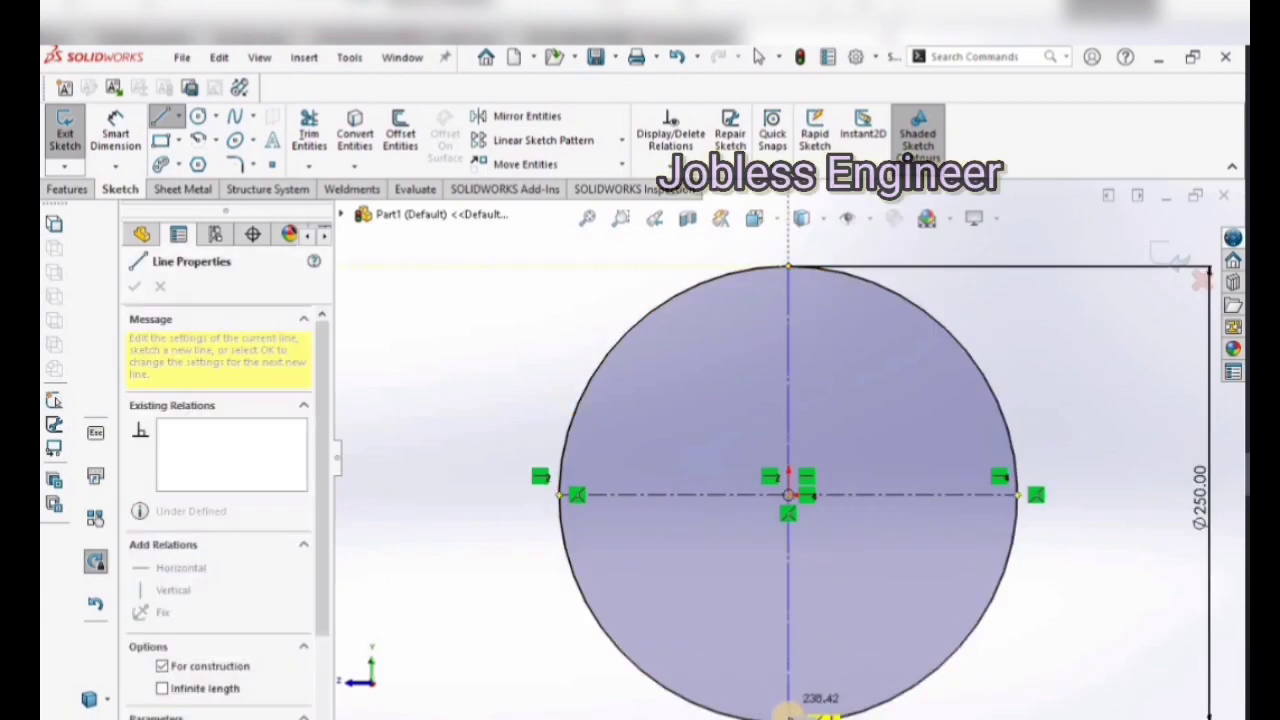
right_click(468, 478)
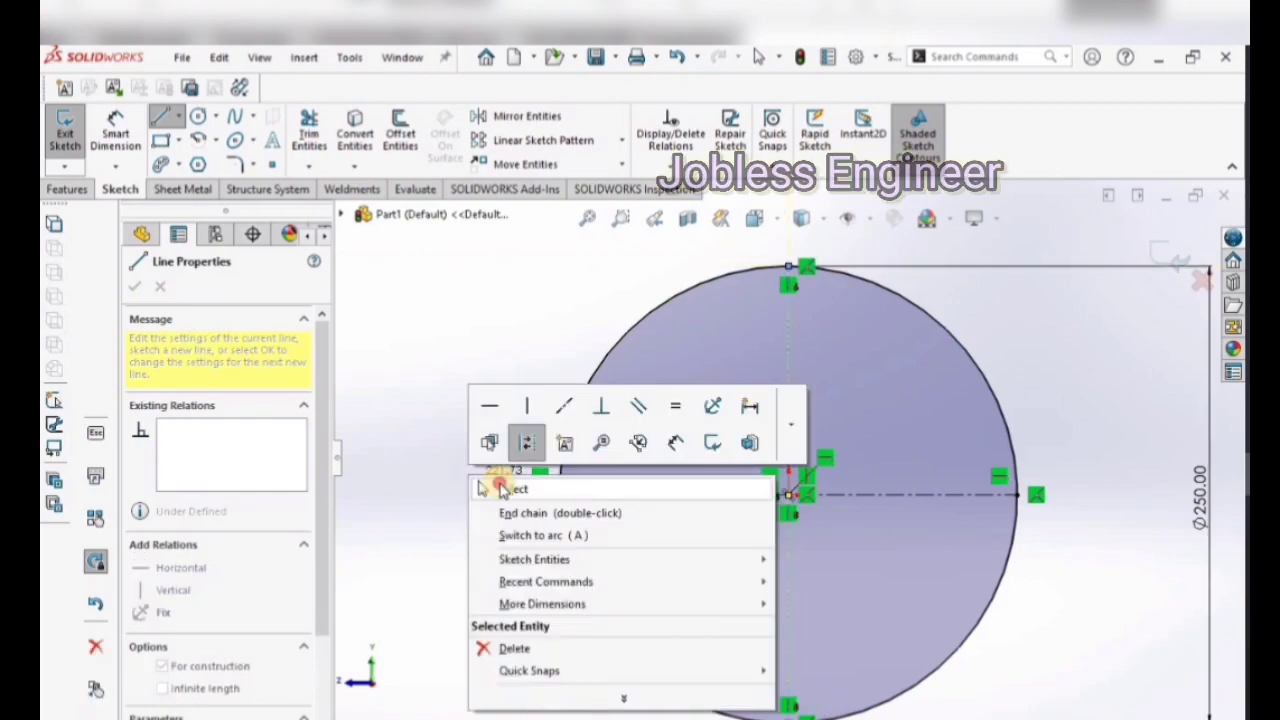
left_click(503, 490)
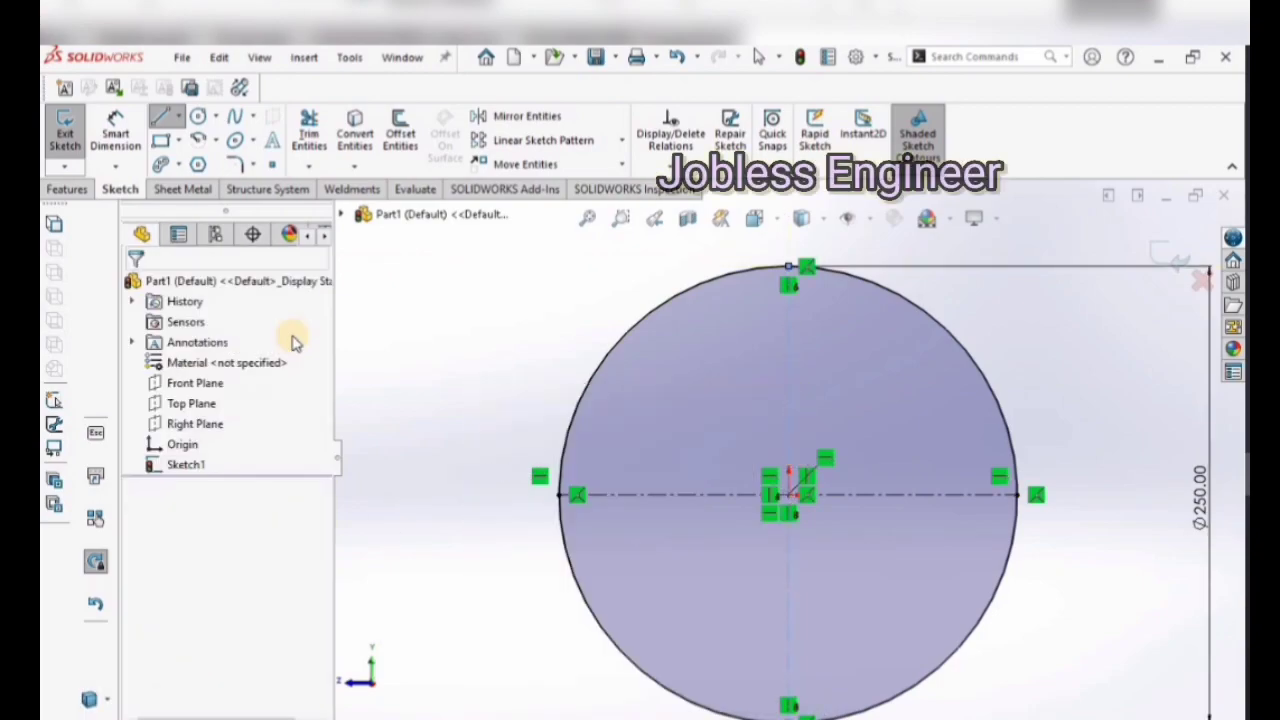
- Draw a small circle about 24 mm in diameter, centred on the vertical centerline a little above the origin
left_click(214, 116)
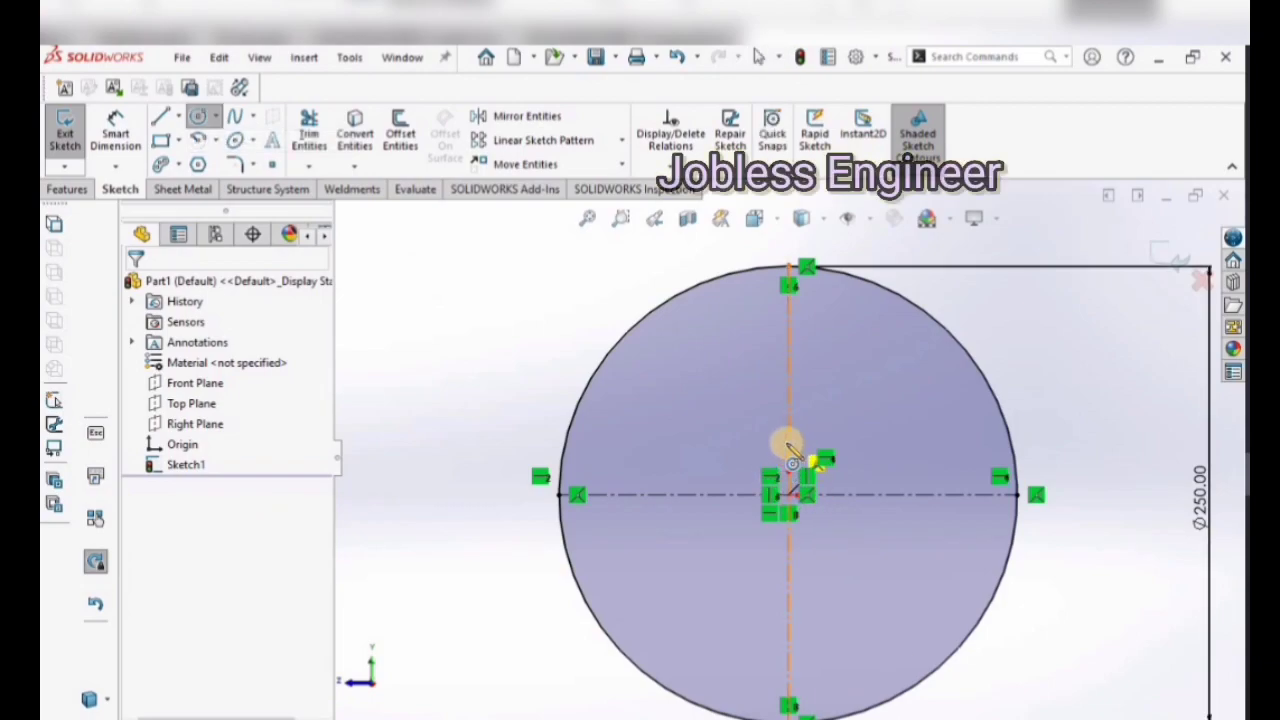
left_click(789, 446)
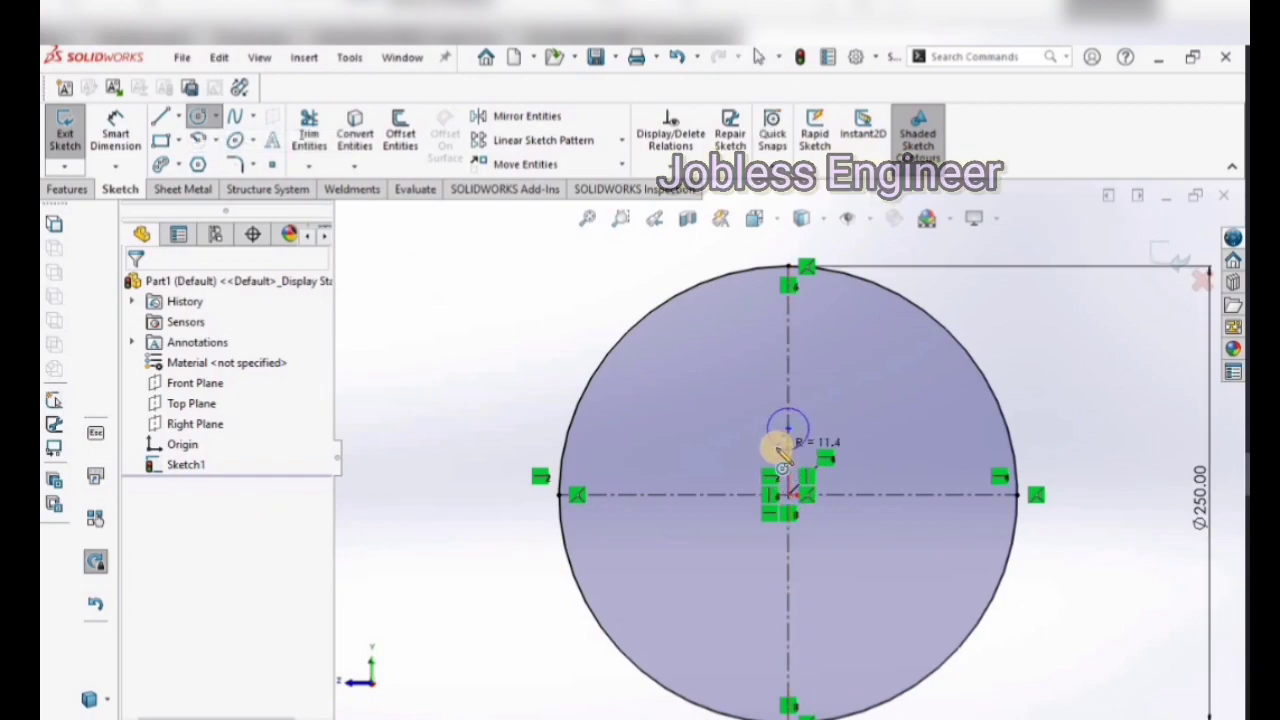
left_click(777, 447)
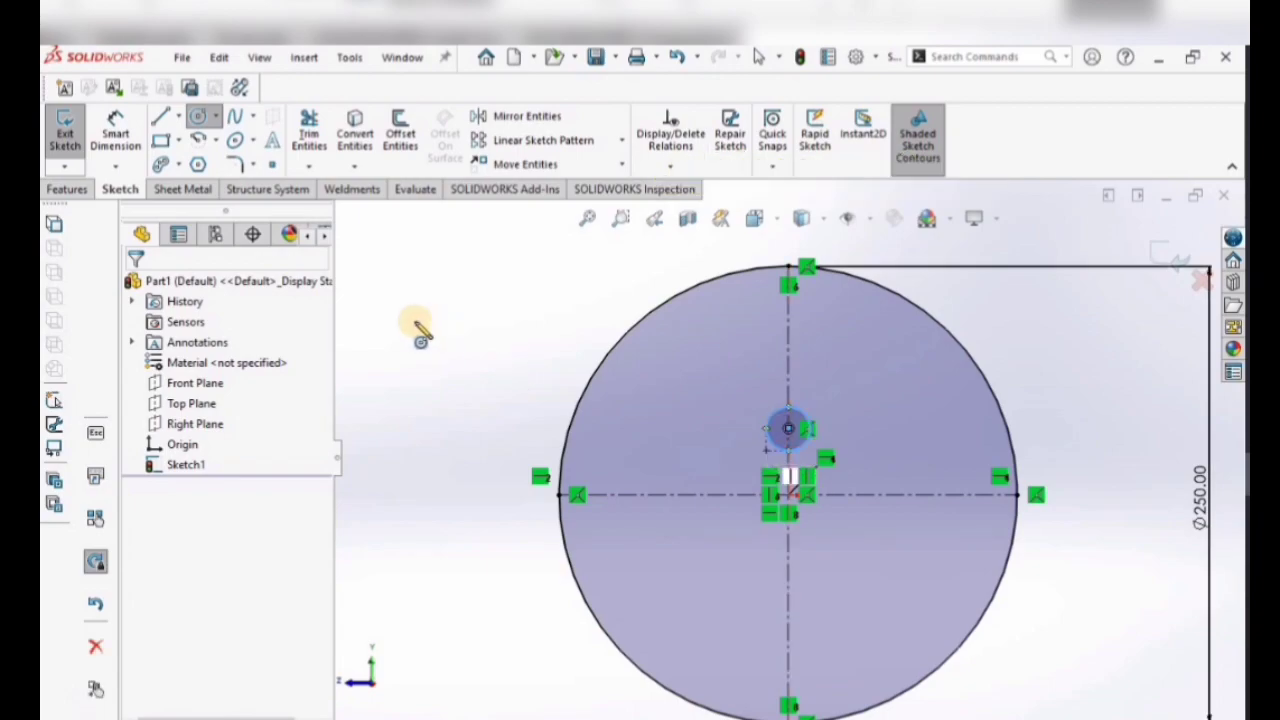
right_click(420, 331)
left_click(465, 340)
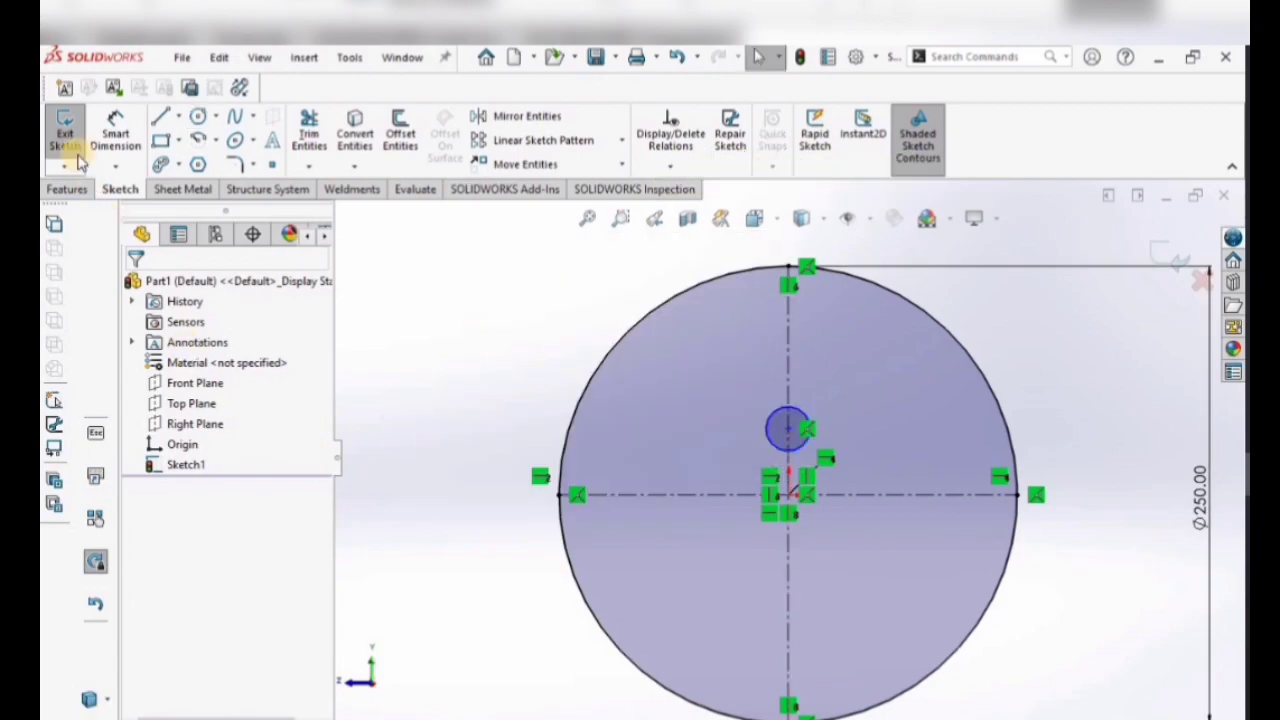
- Dimension the small inner circle's diameter at 50 mm
left_click(115, 135)
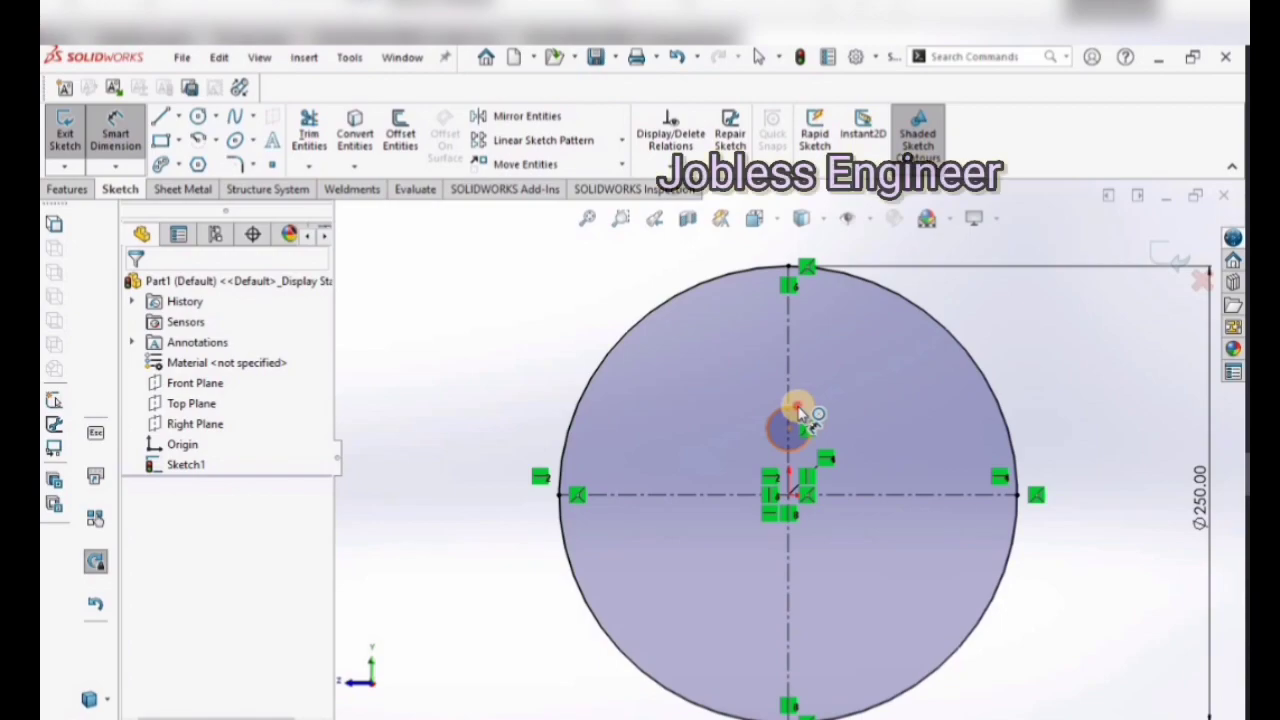
left_click(798, 412)
left_click(995, 345)
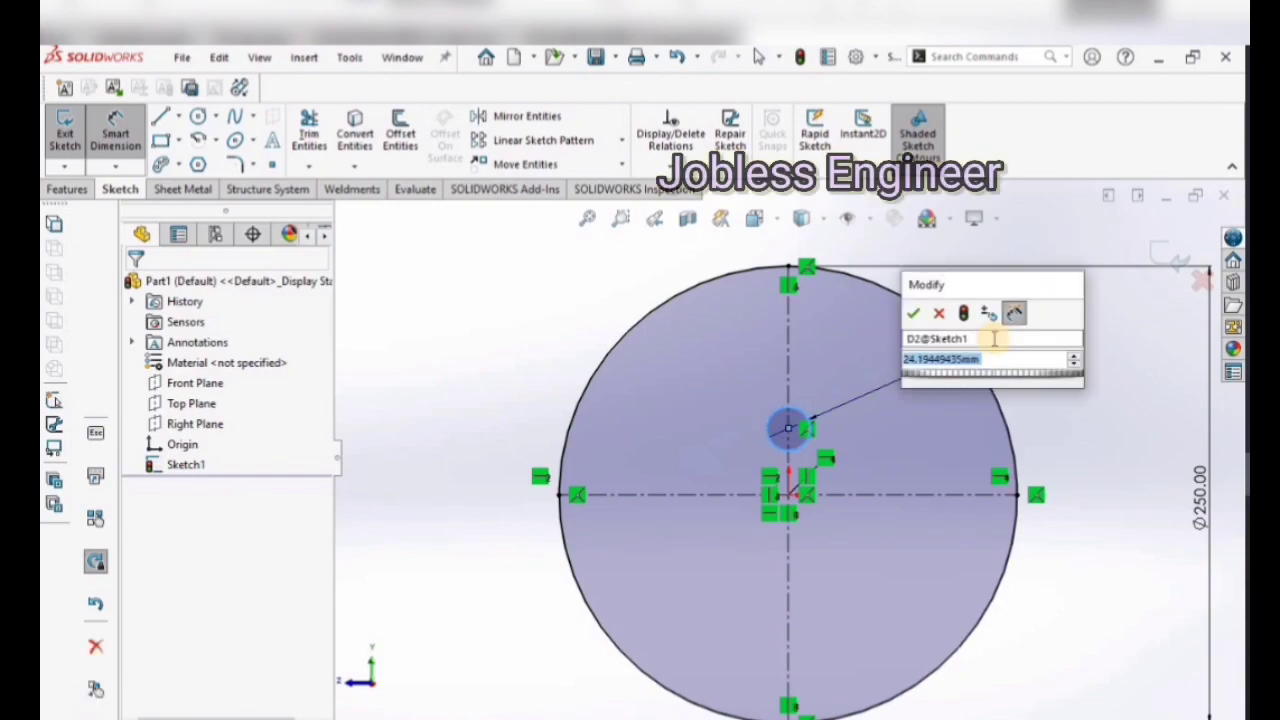
type("25")
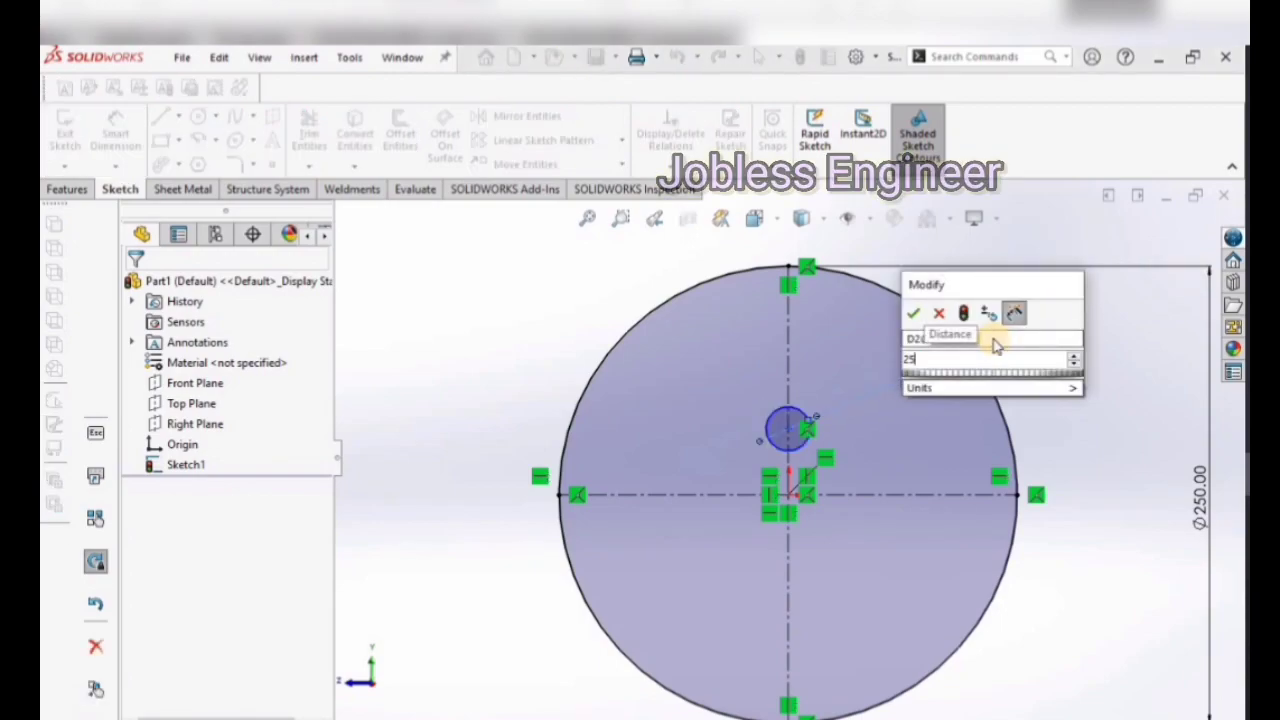
key("BackSpace")
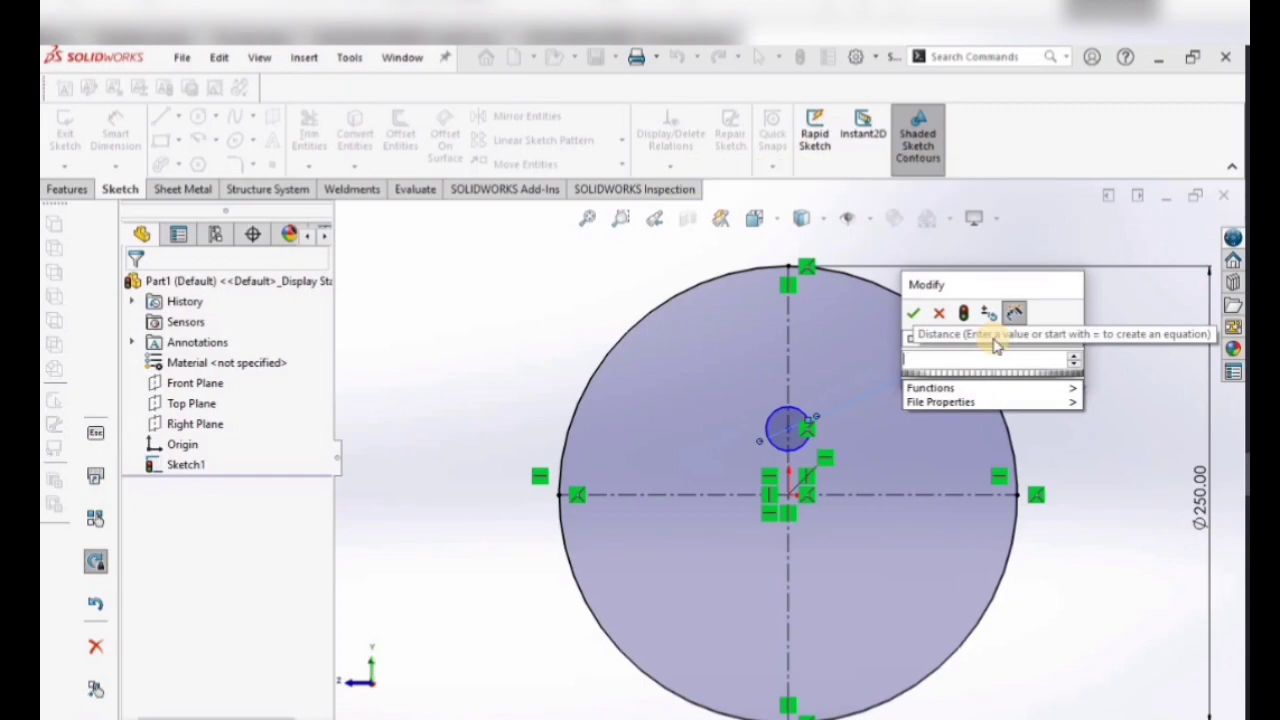
type("50")
key("Return")
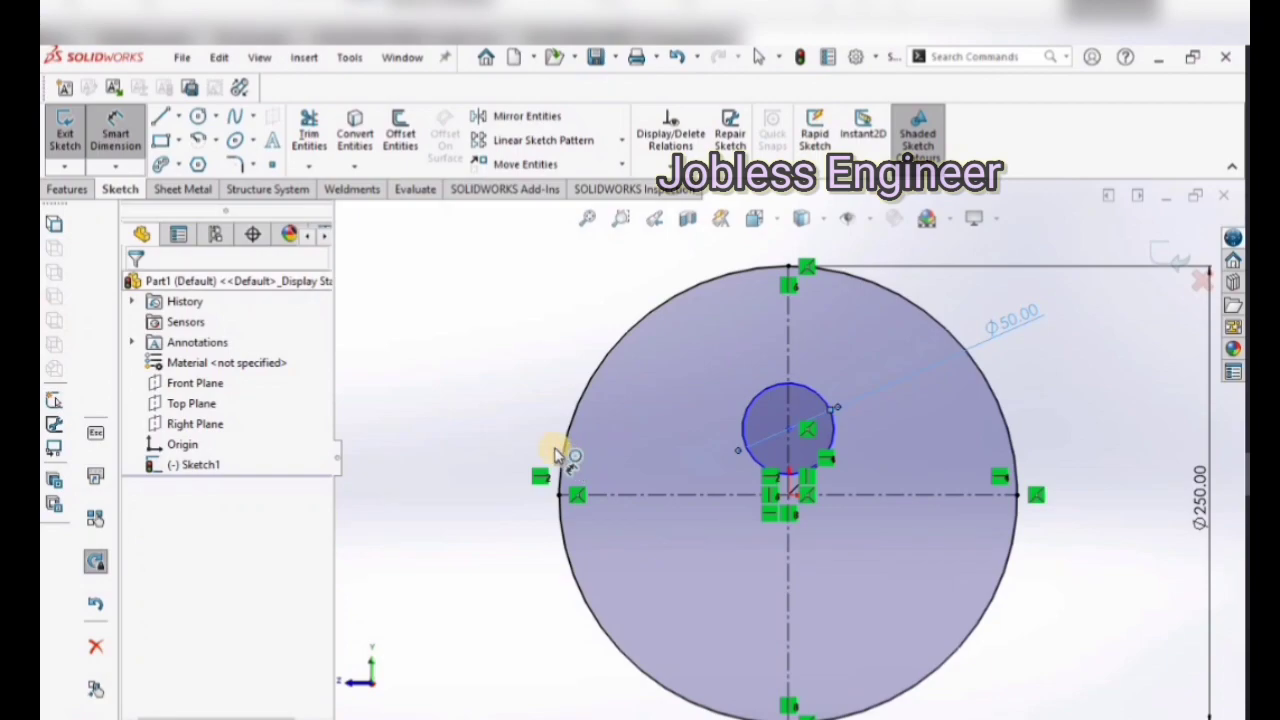
- Dimension the distance from the small circle's centre to the horizontal centerline at 50 mm
left_click(115, 130)
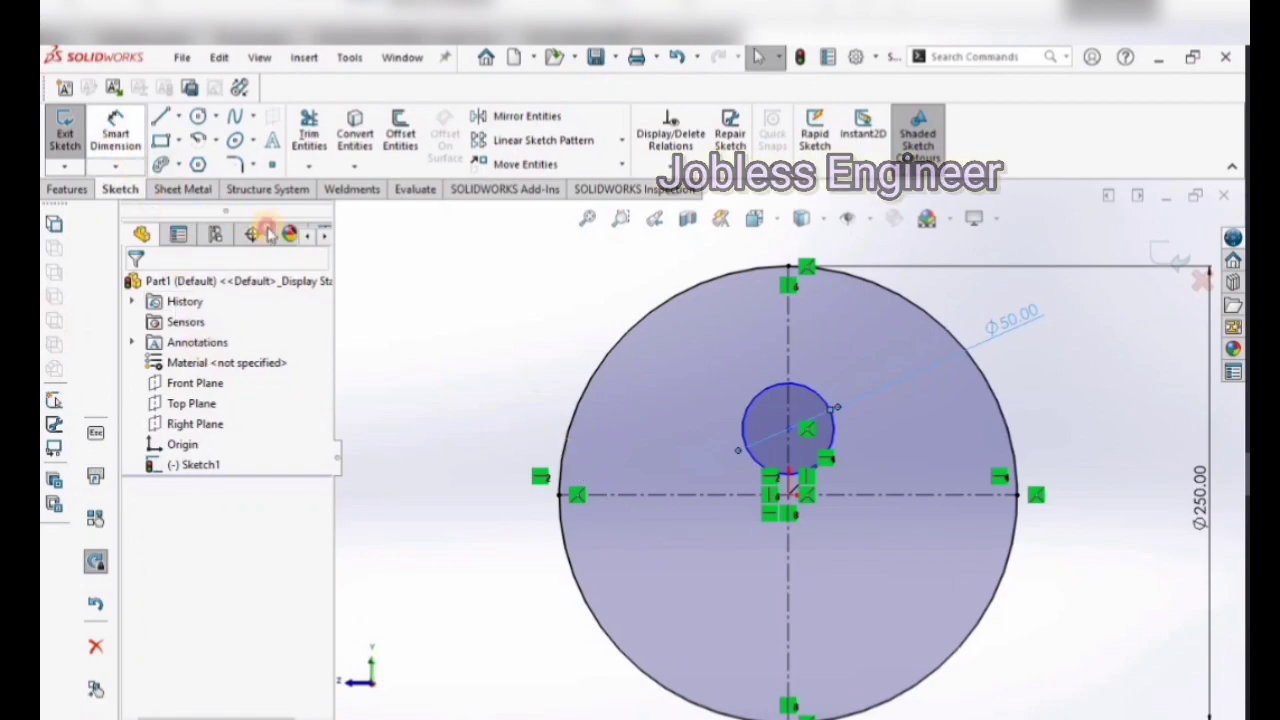
left_click(789, 429)
left_click(861, 496)
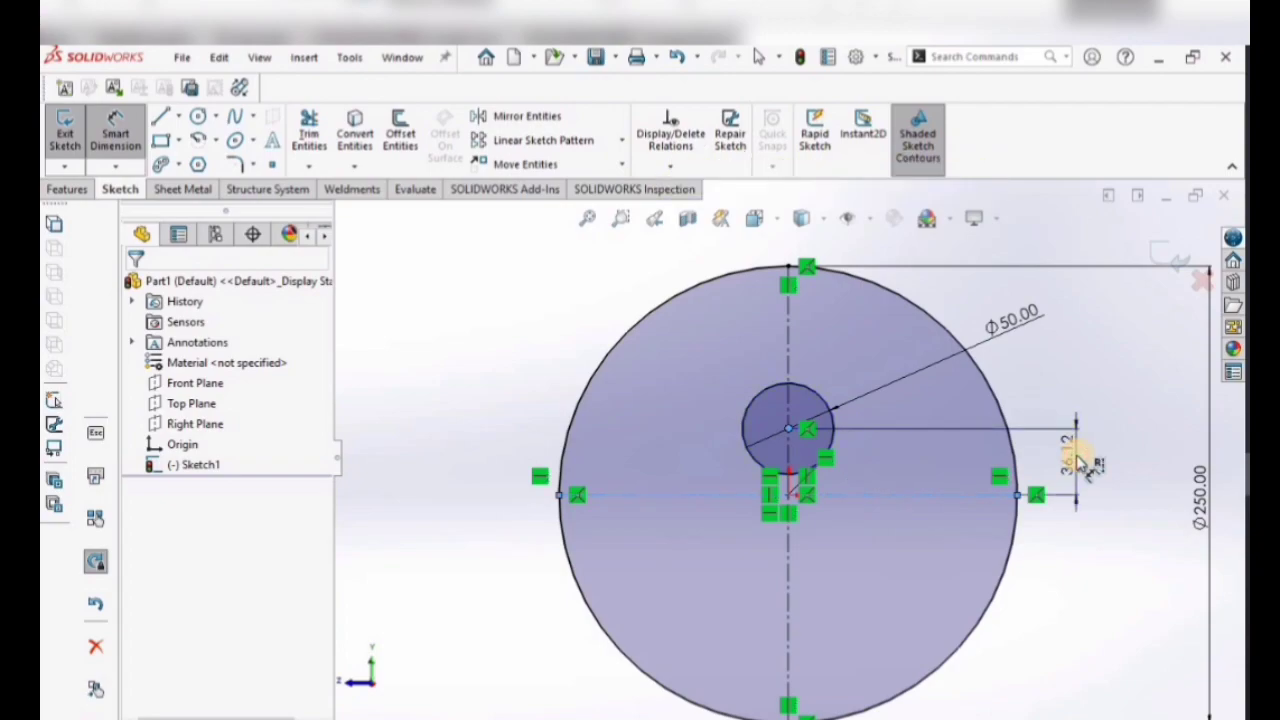
left_click(1078, 456)
type("50")
key("Return")
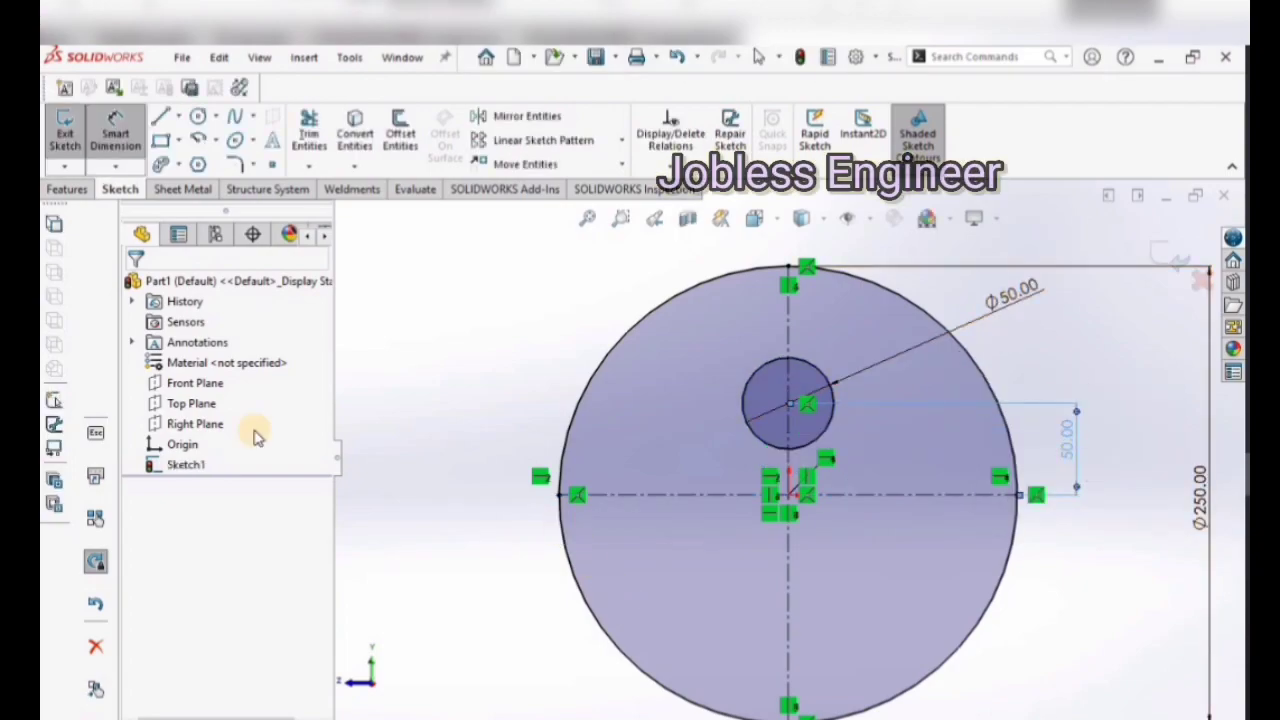
- Mirror the small 50 mm circle about the horizontal centerline, keeping the original as a copy
left_click(518, 116)
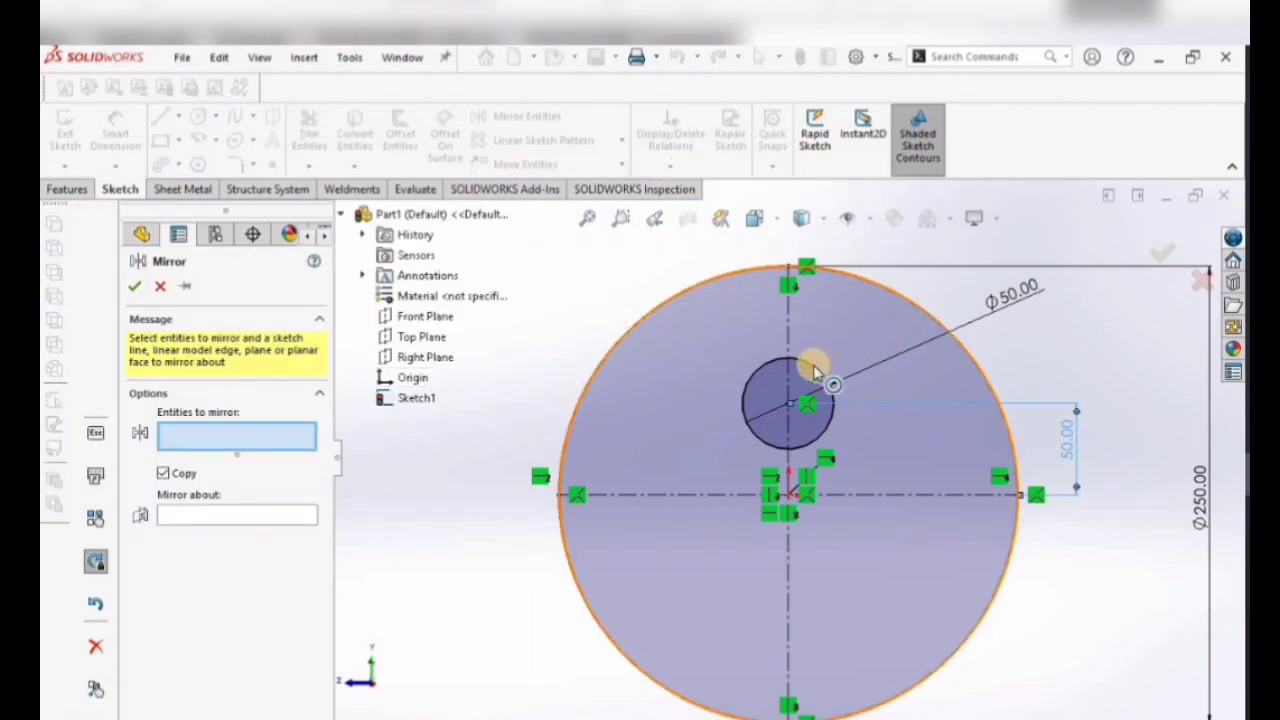
left_click(836, 438)
left_click(258, 517)
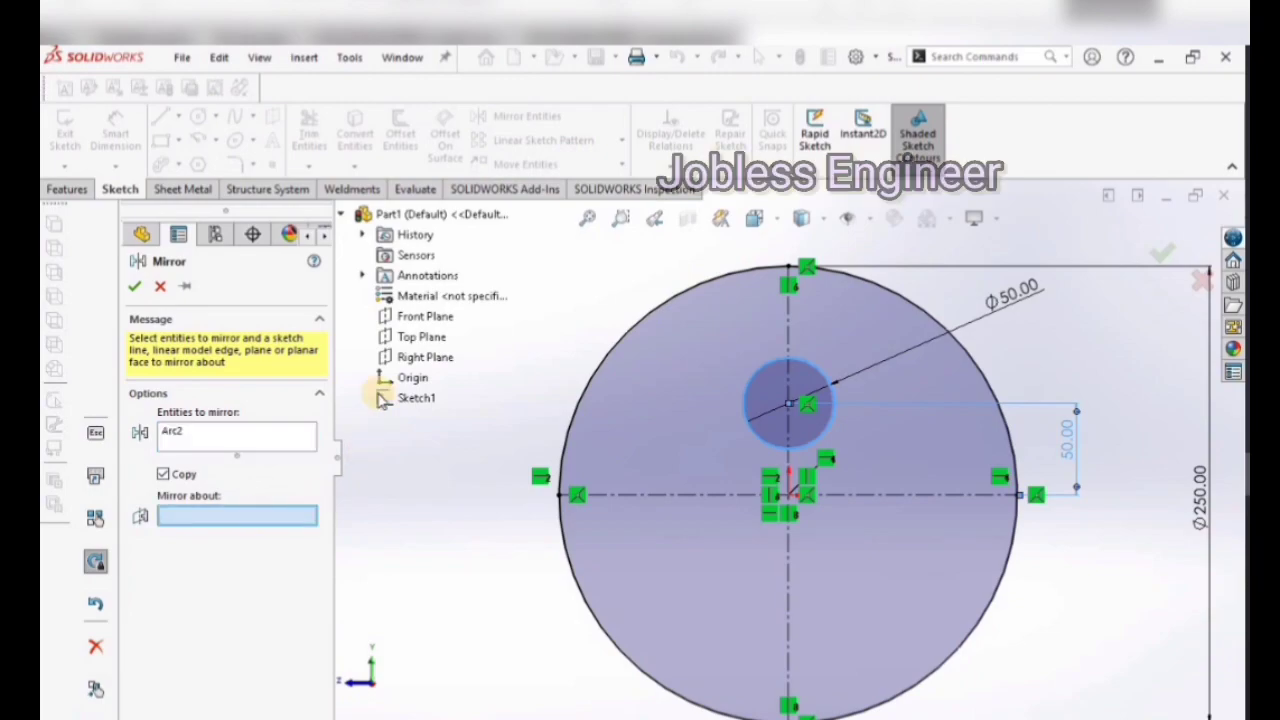
left_click(663, 495)
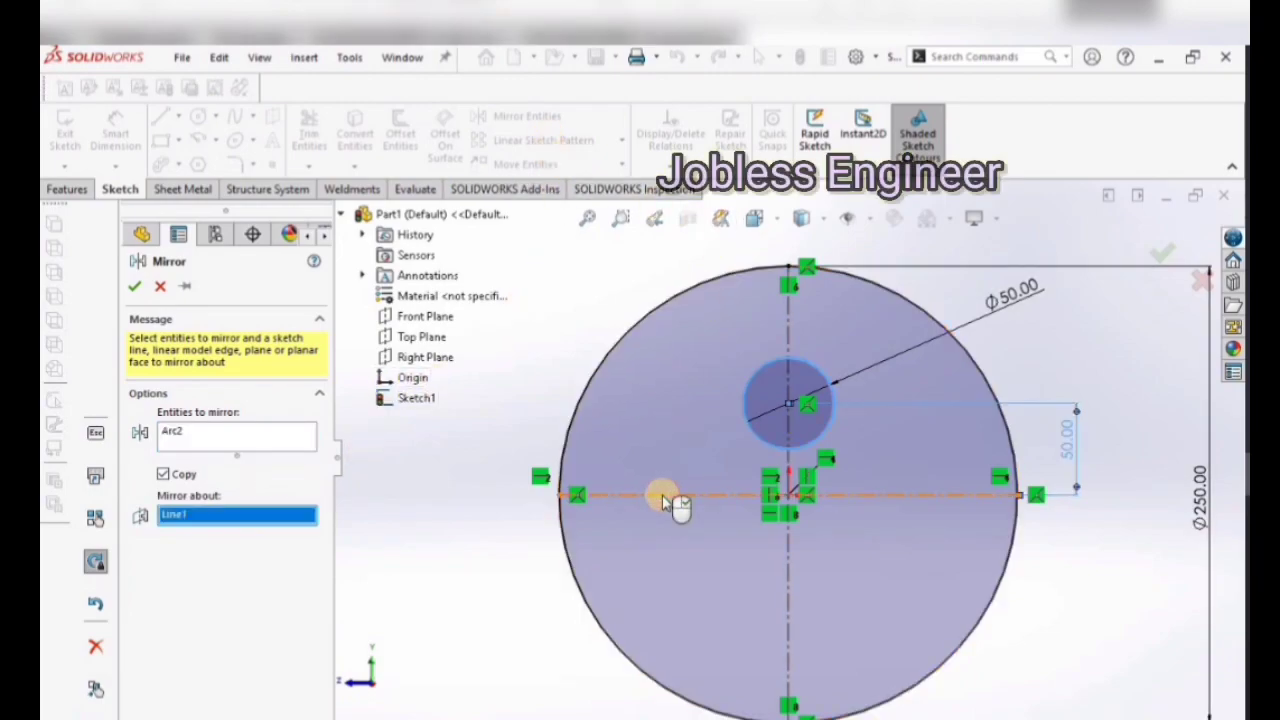
left_click(137, 288)
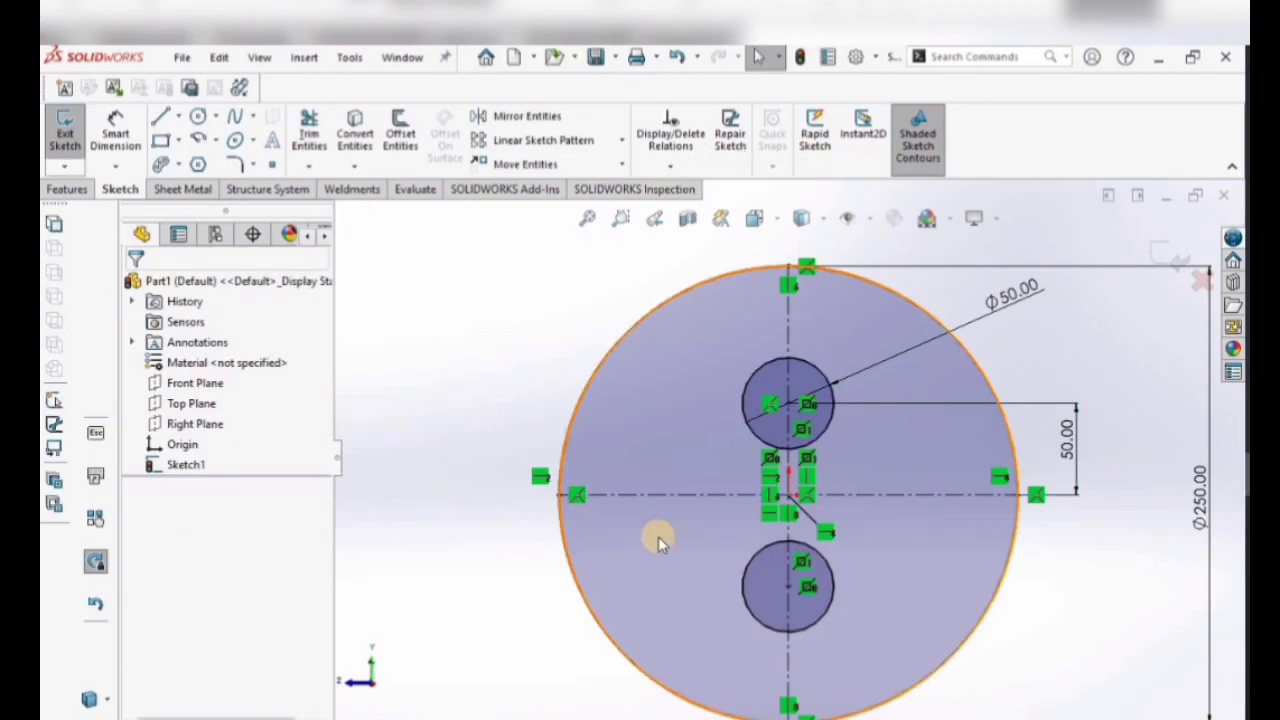
- Make a block from all sketch entities: the outer circle, both small circles and the two centerlines
scroll(658, 536, "up", 3)
mouse_move(700, 553)
middle_mouse_down()
mouse_move(740, 580)
mouse_move(729, 531)
mouse_move(706, 556)
mouse_move(723, 577)
mouse_move(688, 556)
middle_mouse_up()
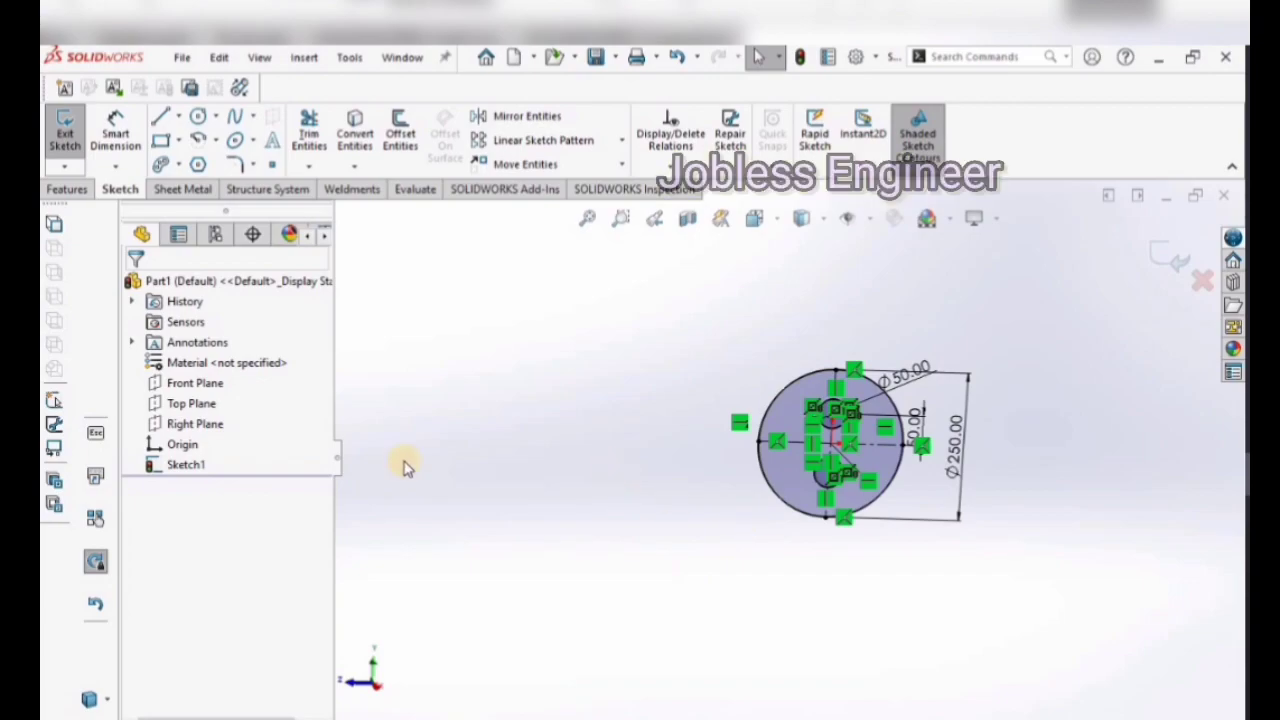
left_click(350, 58)
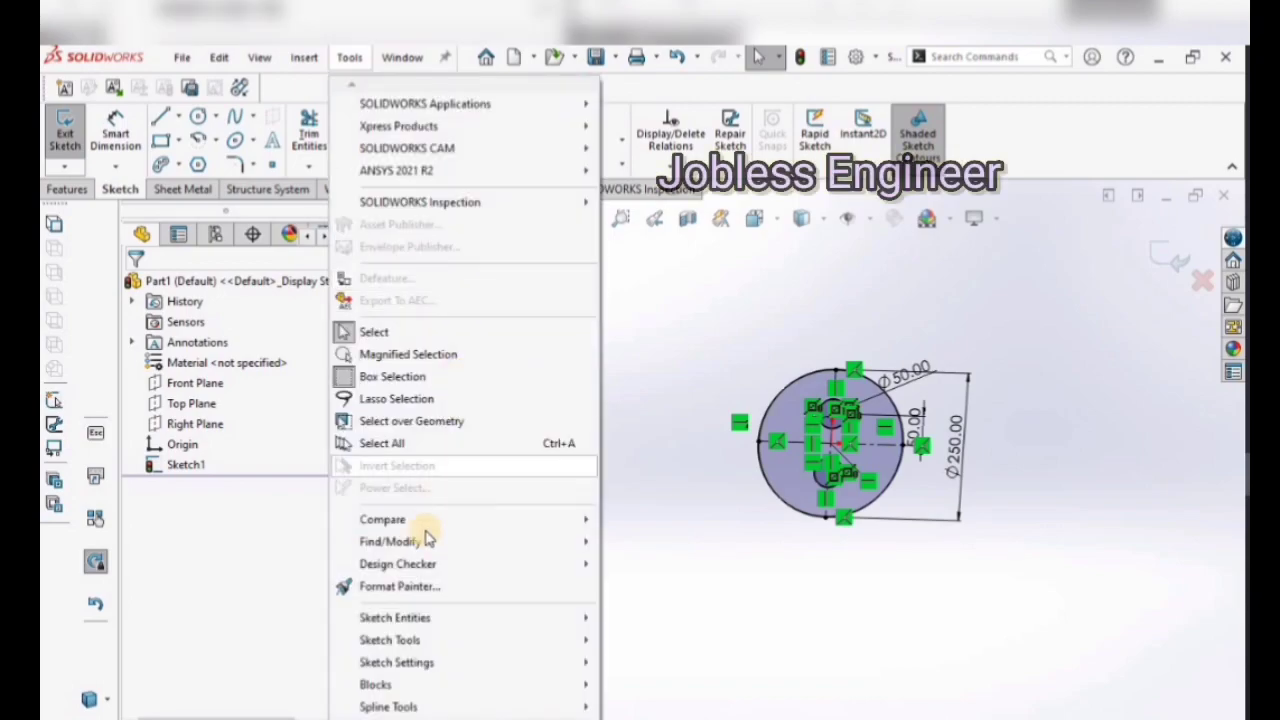
mouse_move(572, 686)
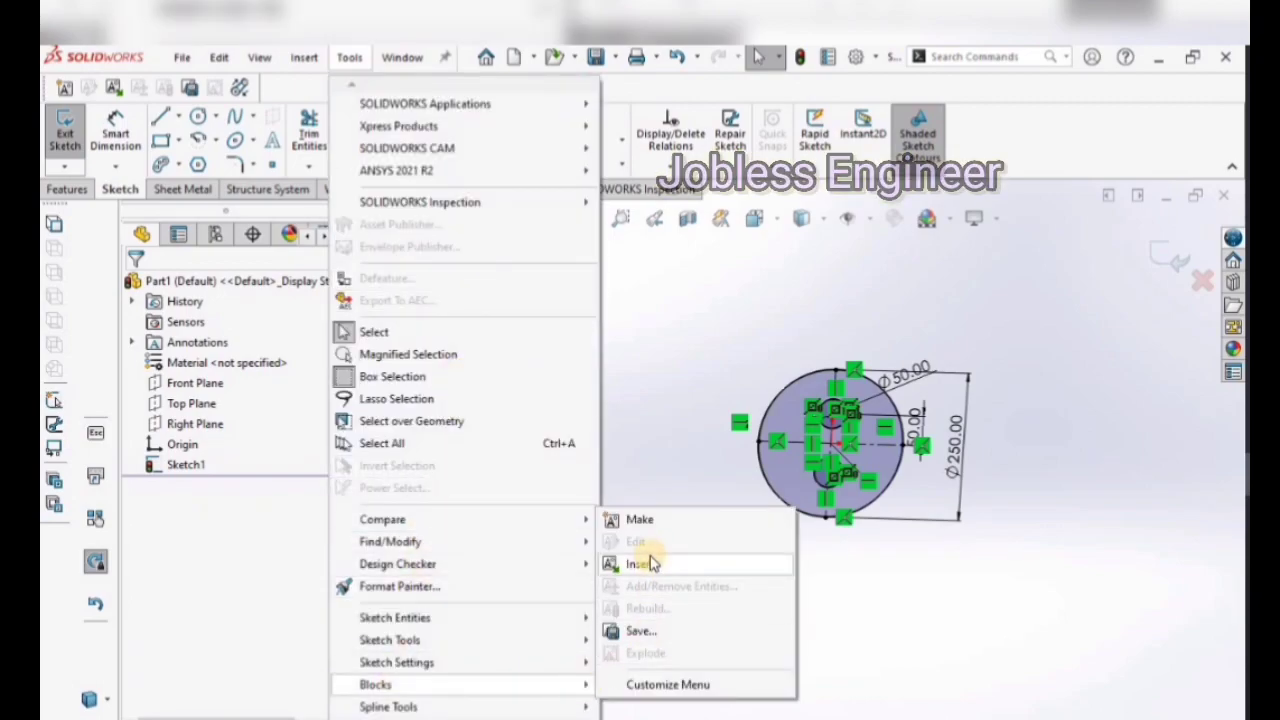
left_click(646, 521)
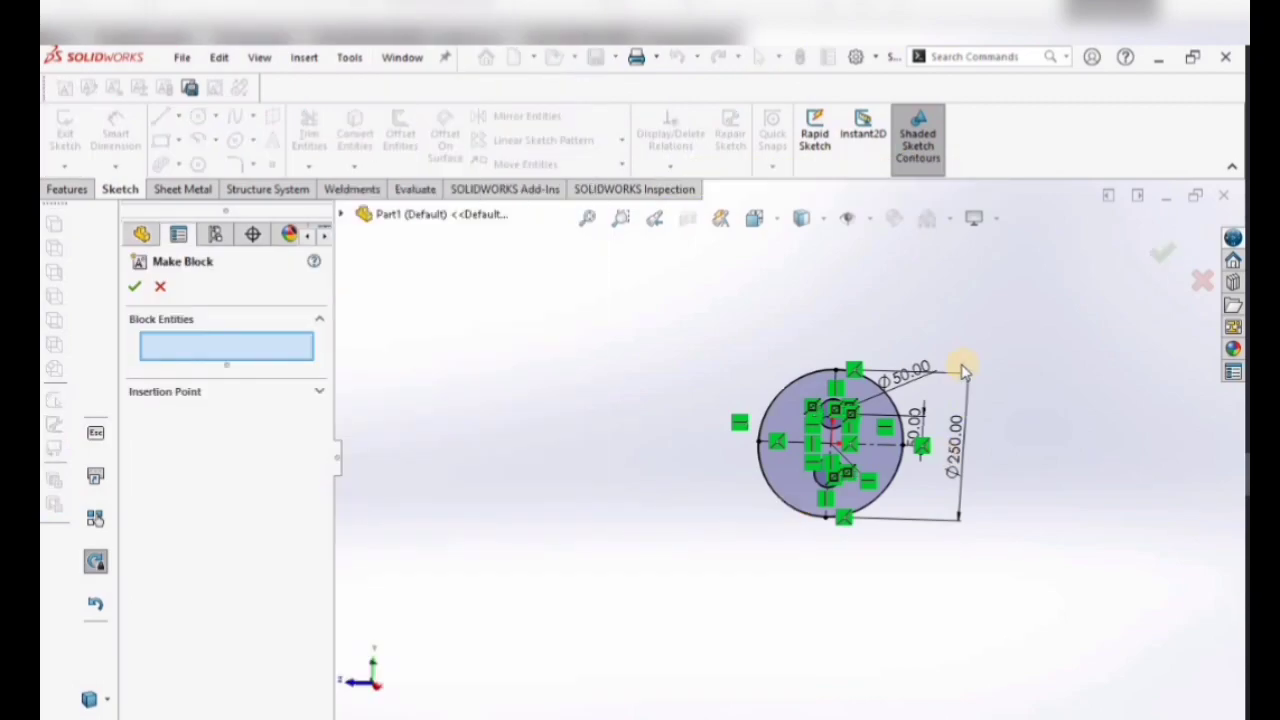
mouse_move(1052, 287)
left_mouse_down()
mouse_move(740, 606)
mouse_move(700, 620)
left_mouse_up()
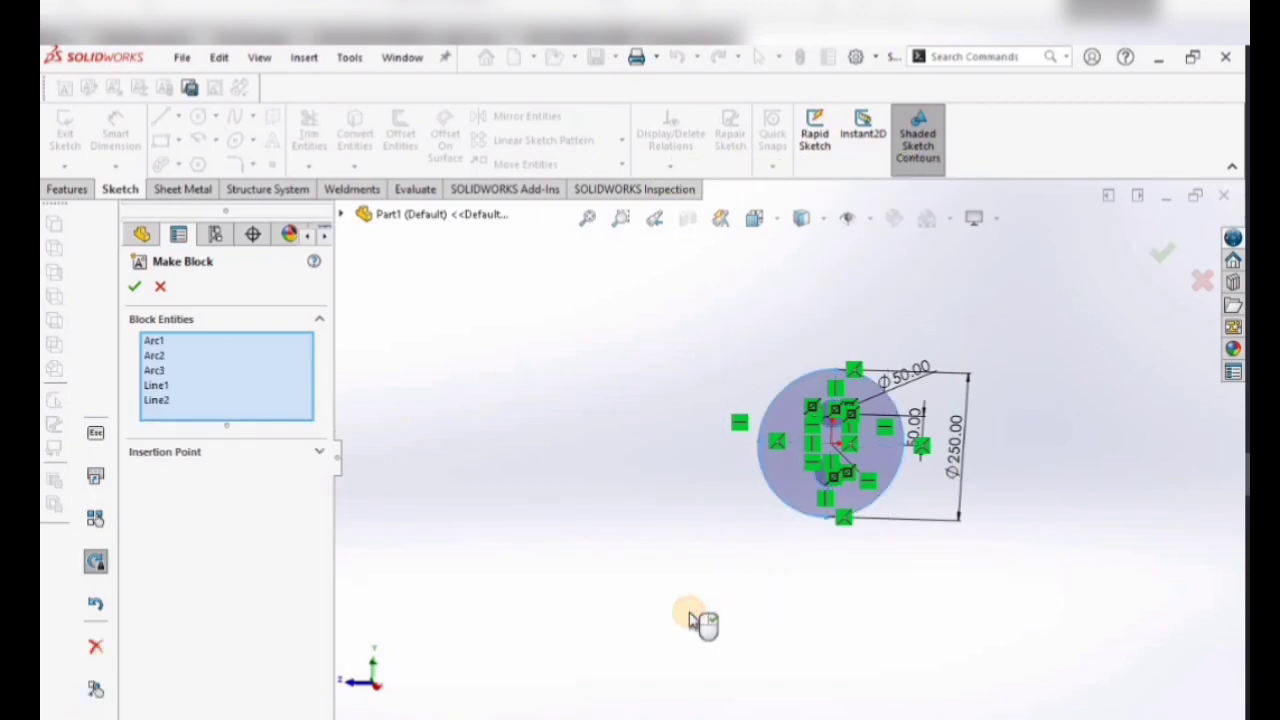
left_click(135, 288)
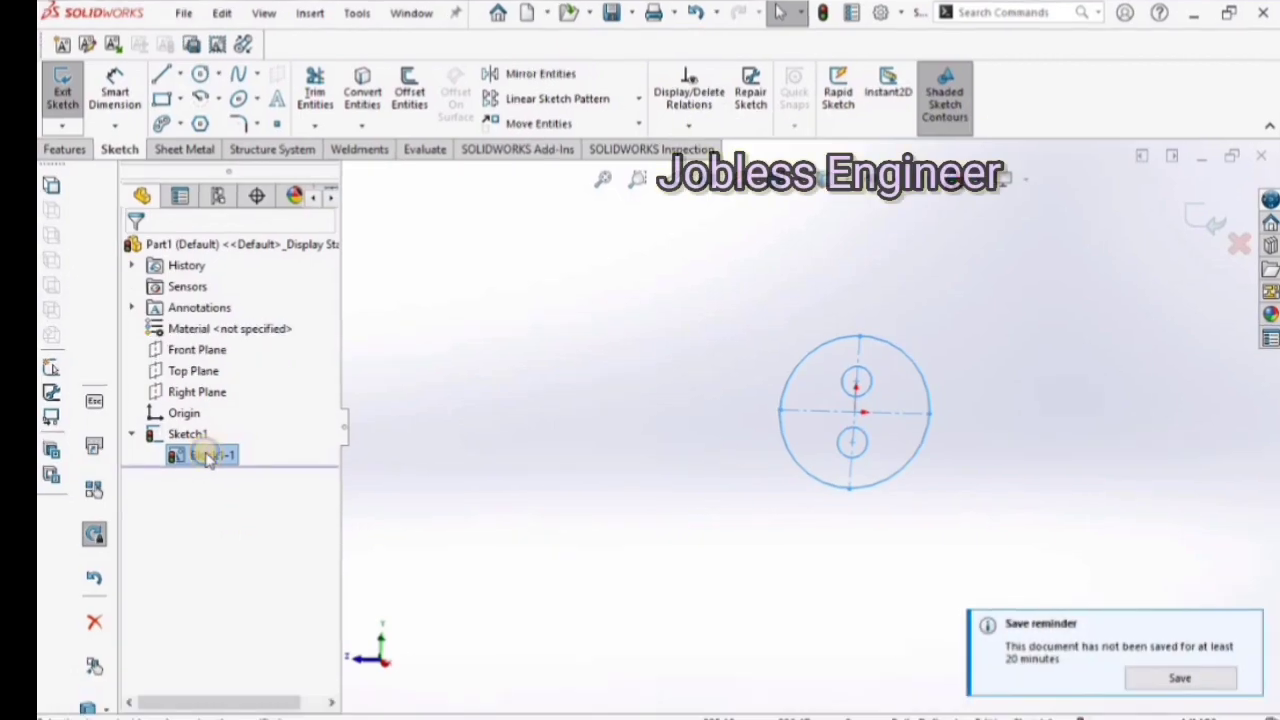
- Try to save the new block as a SOLIDWORKS Blocks file, browsing the drives for a location
right_click(205, 487)
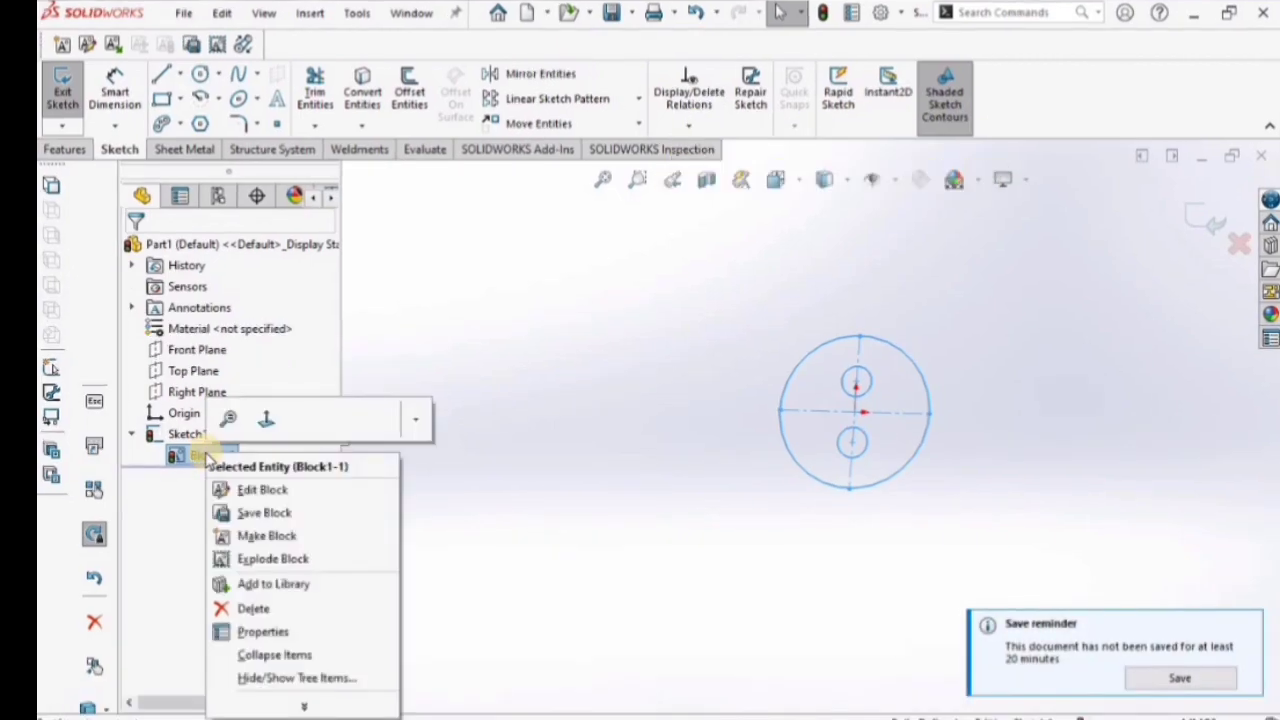
left_click(262, 513)
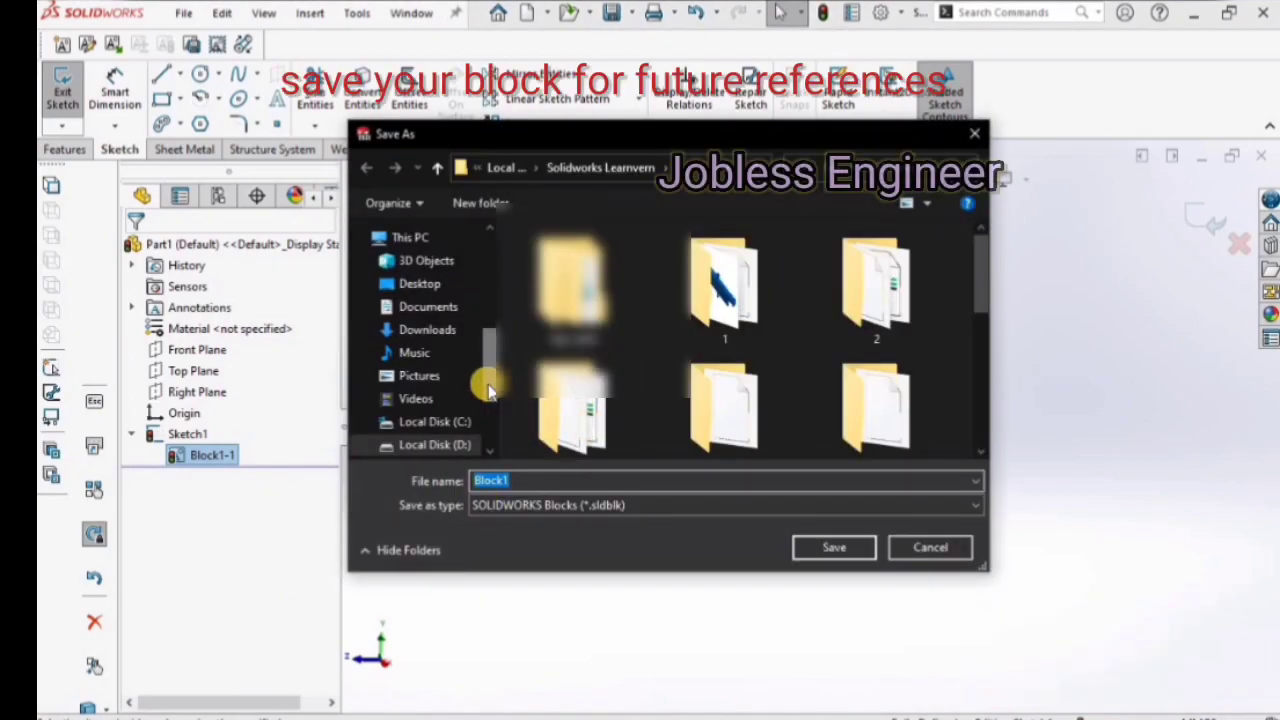
left_click_drag(488, 377, 493, 395)
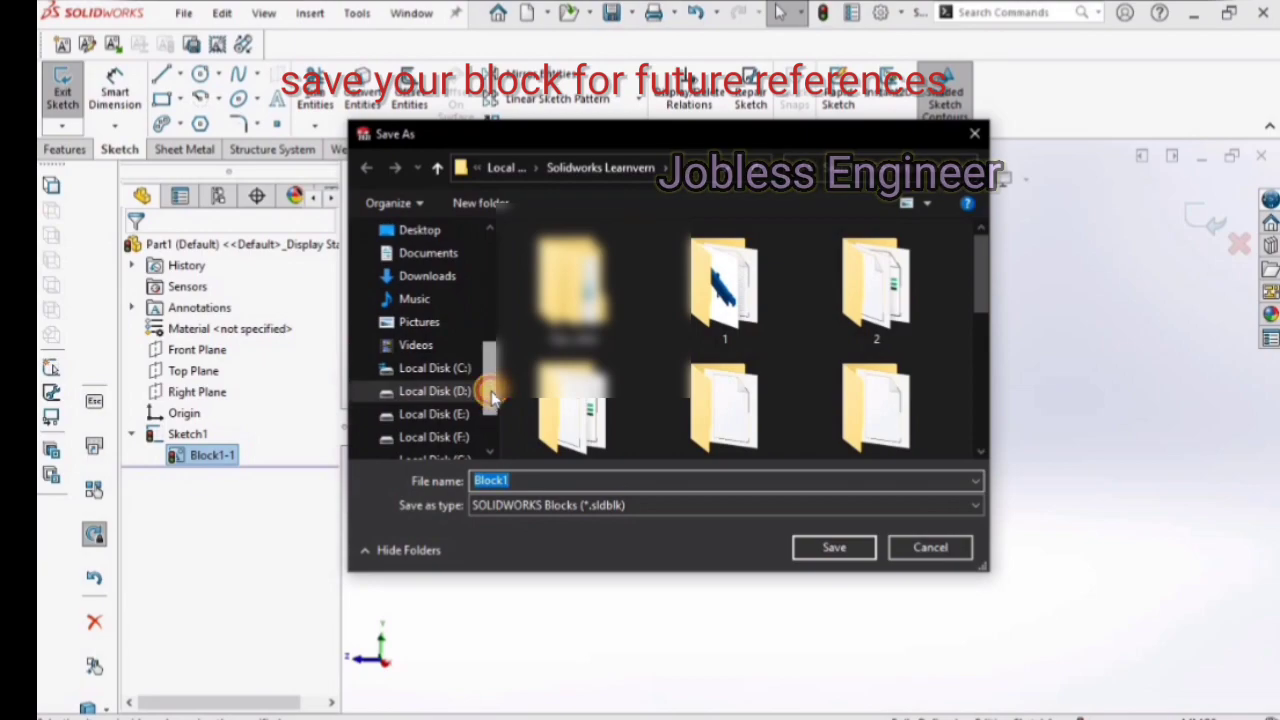
left_click(973, 133)
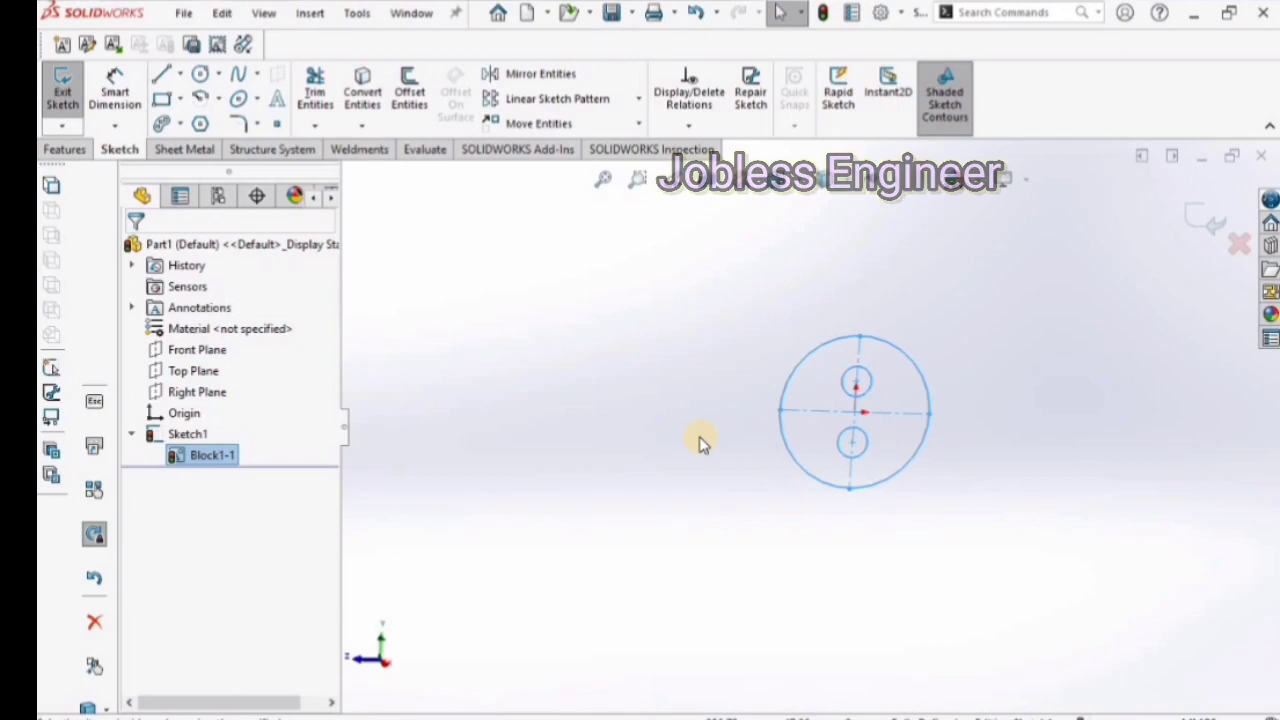
- Try to insert another instance of Block1 beside the existing one in the sketch
left_click(316, 22)
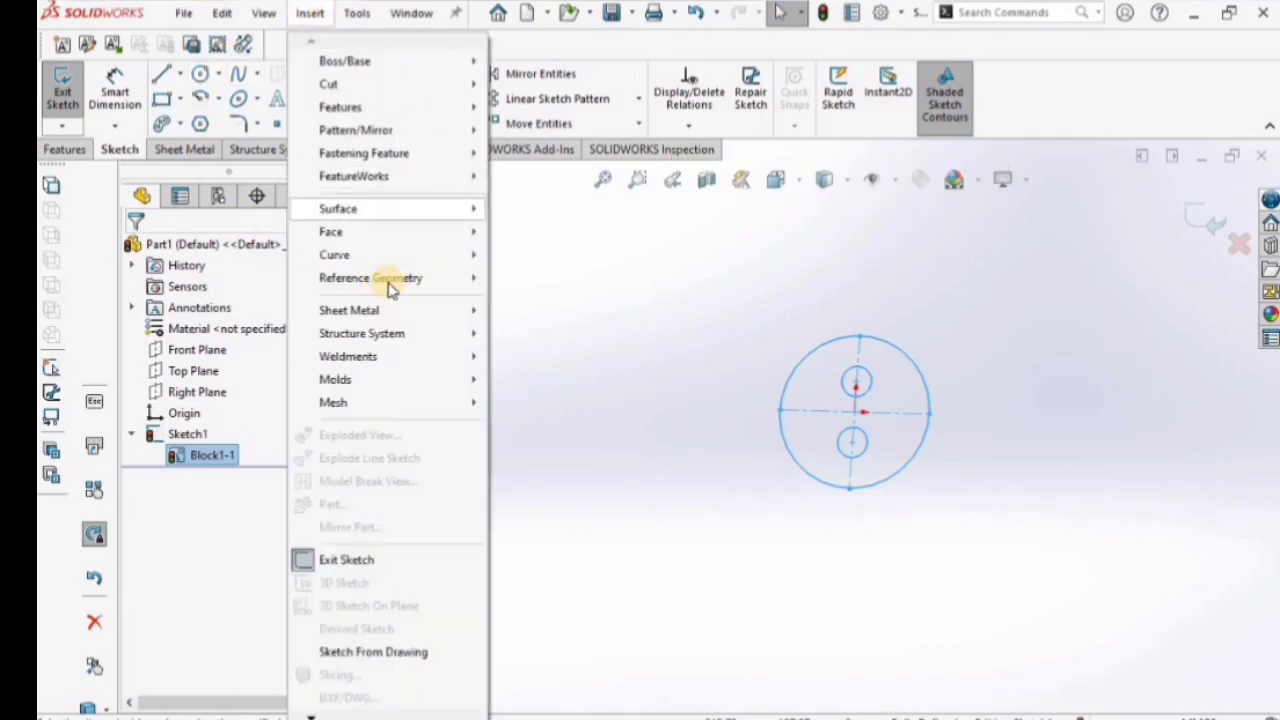
left_click(558, 345)
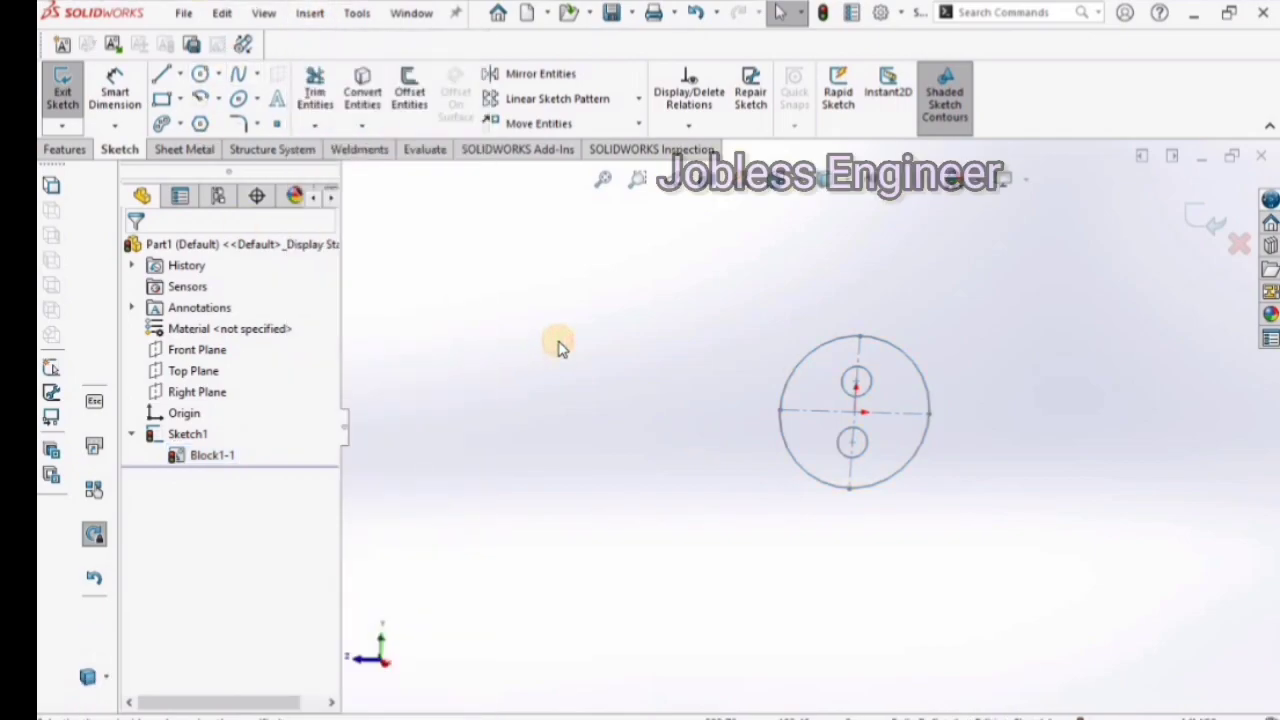
left_click(357, 13)
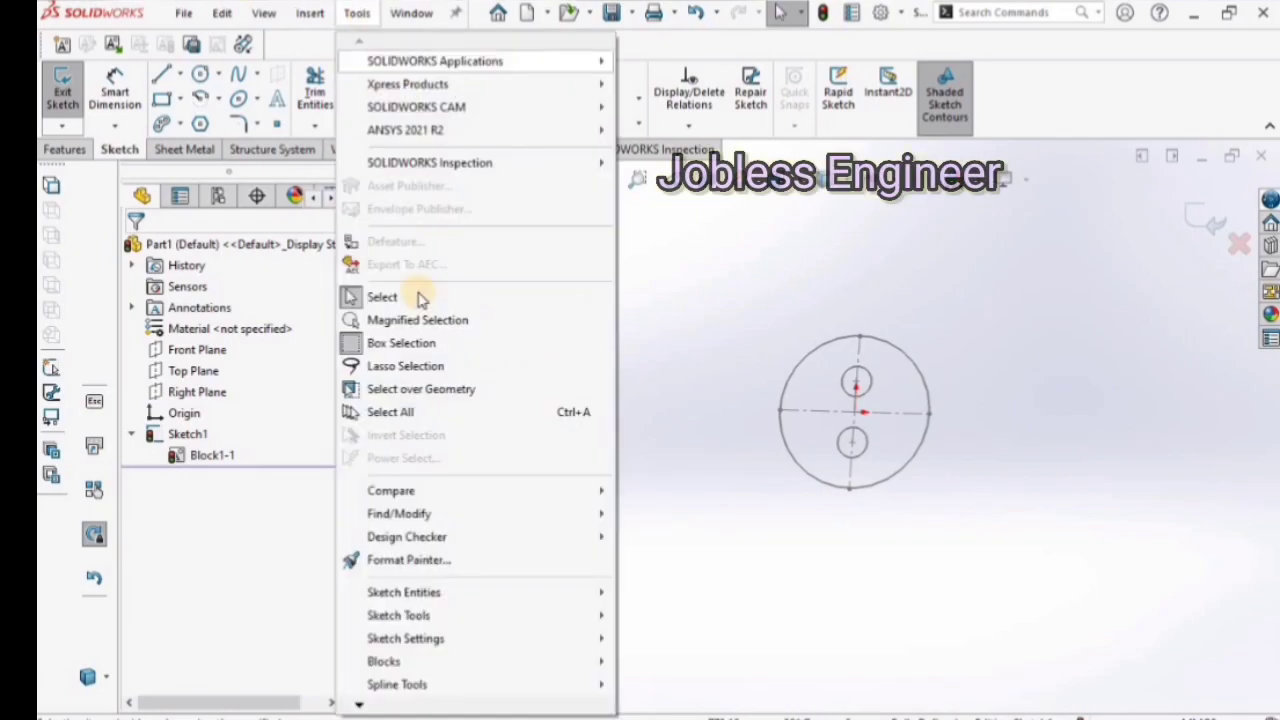
mouse_move(586, 664)
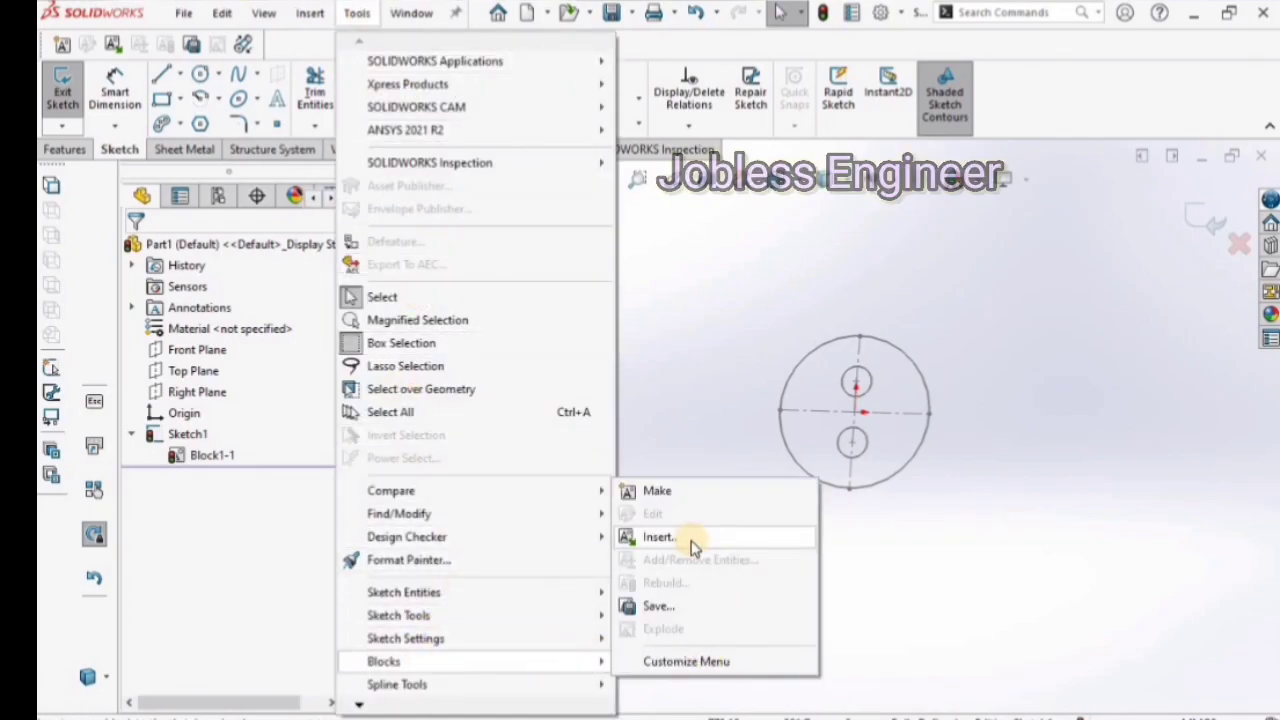
left_click(692, 546)
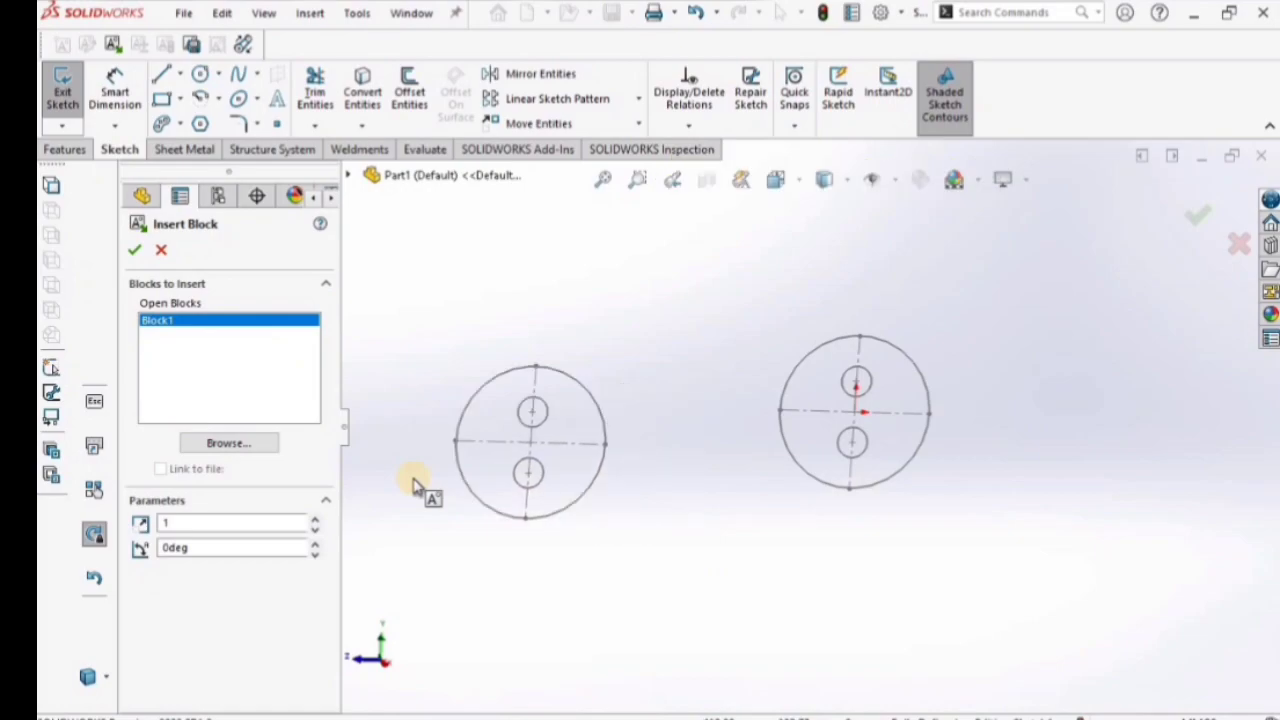
key("Escape")
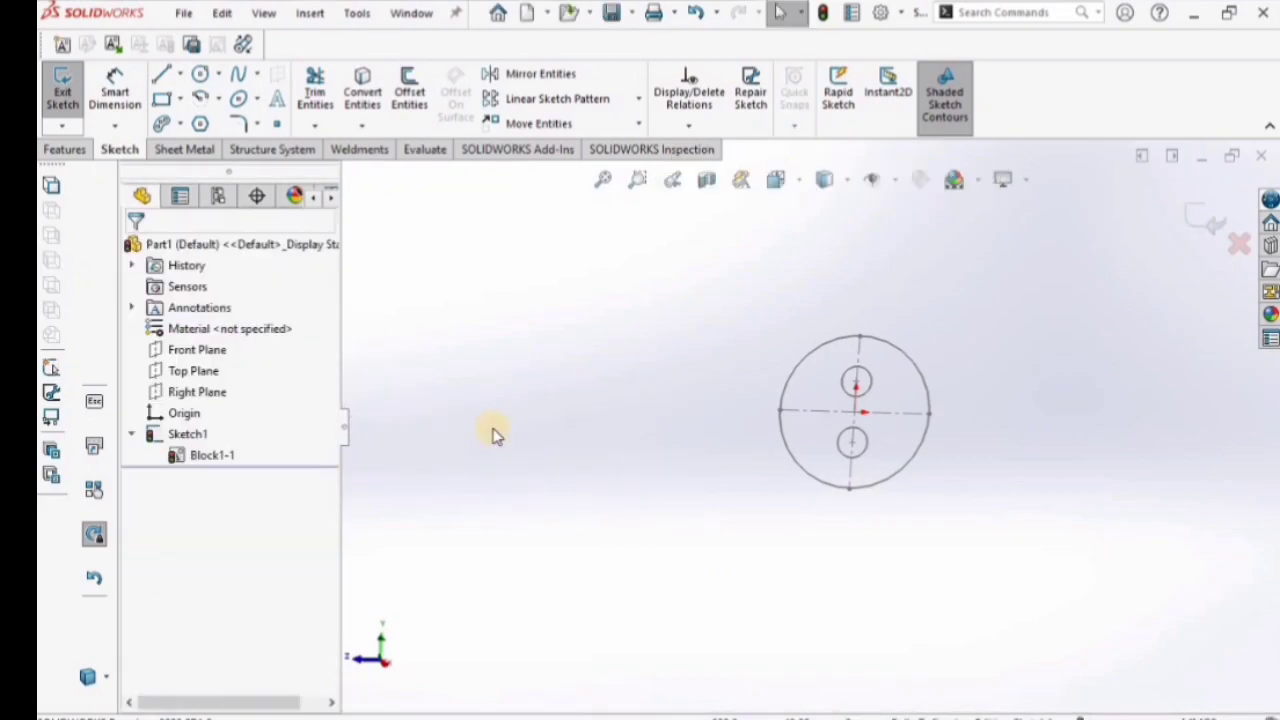
- Open the save dialog for the block to check the block file in New folder, and close it without saving
scroll(738, 469, "down", 1)
middle_click_drag(739, 467, 762, 481)
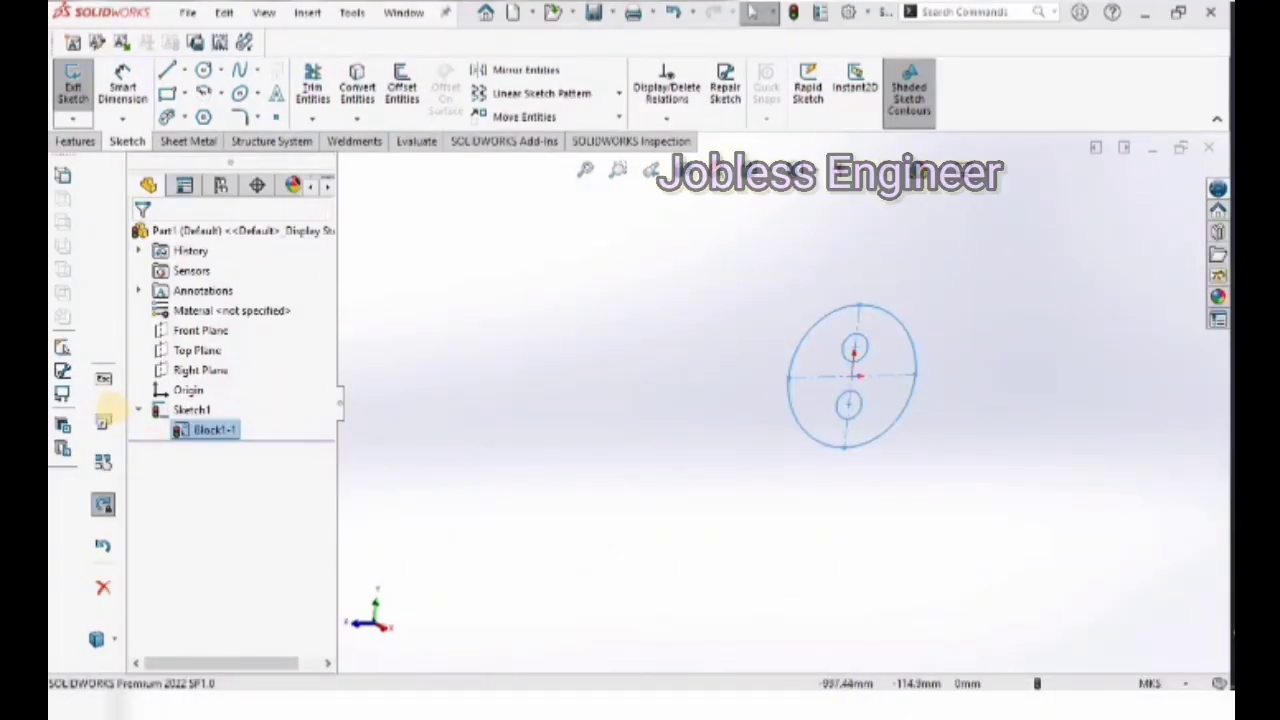
left_click(210, 432)
right_click(212, 432)
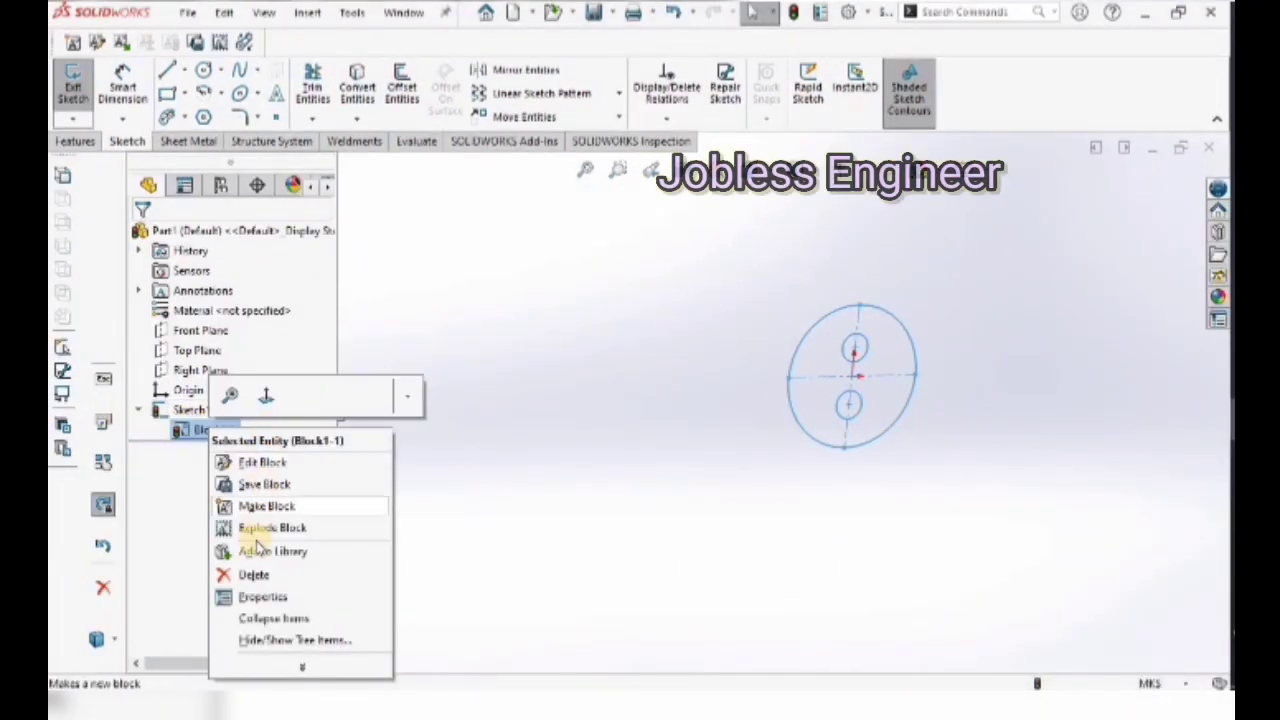
left_click(283, 489)
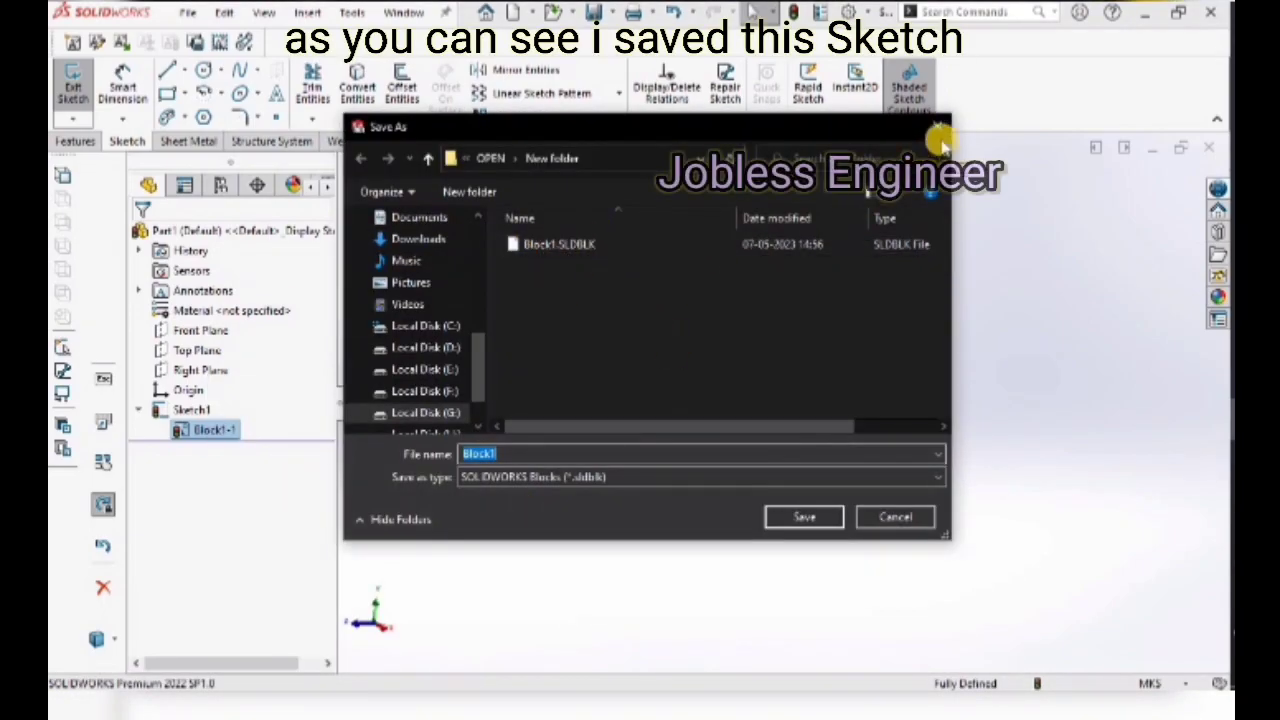
left_click(890, 517)
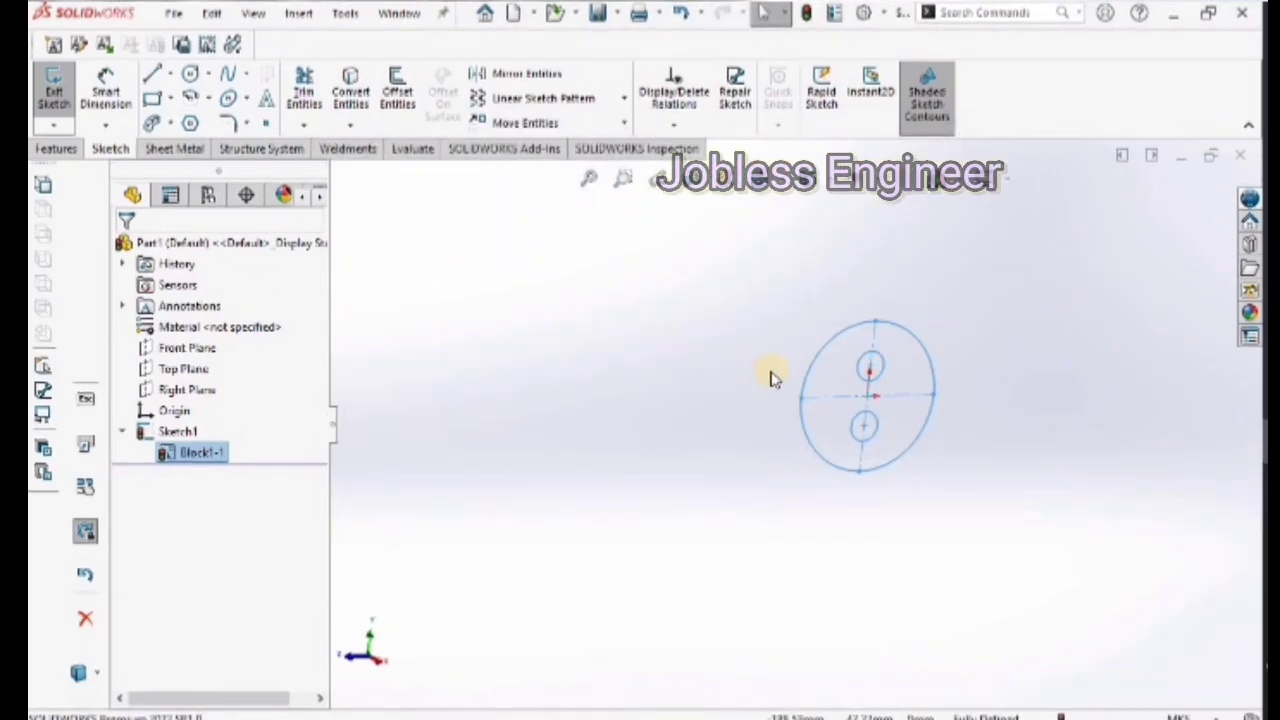
- Start a blind boss extrusion of the block sketch with a depth of 500 mm
left_click(770, 378)
left_click(763, 178)
left_click(862, 241)
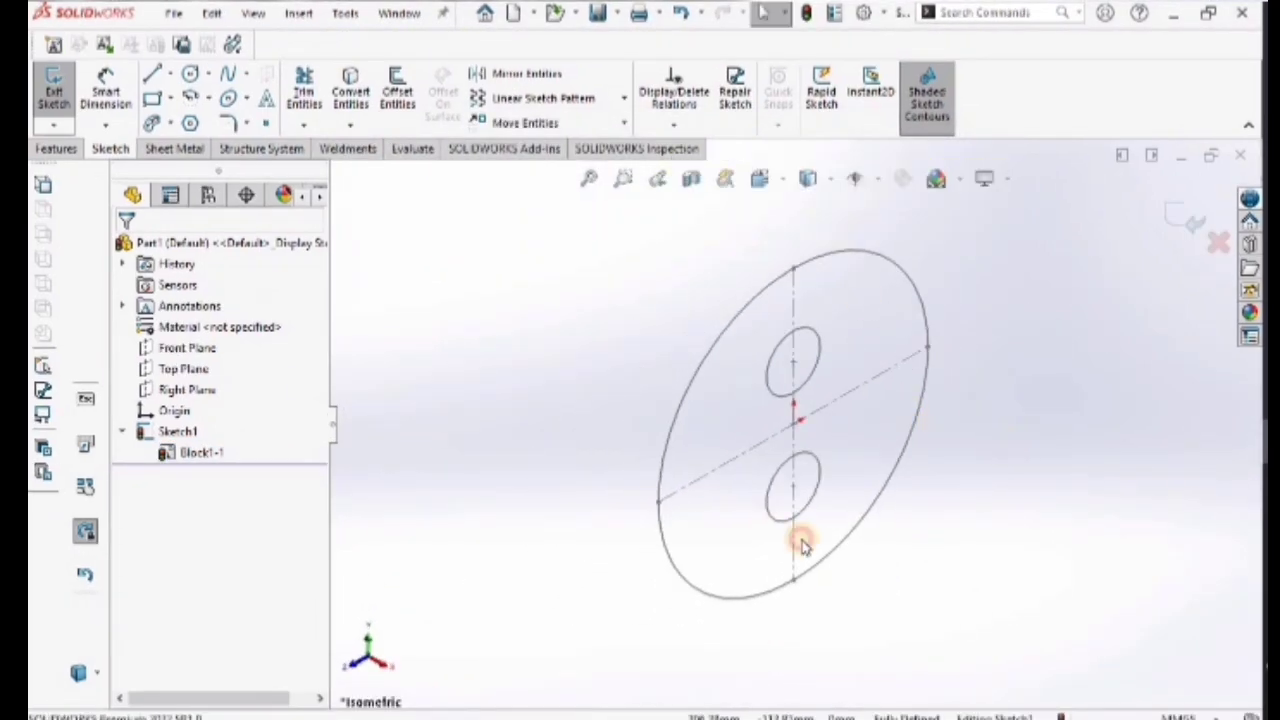
left_click(58, 148)
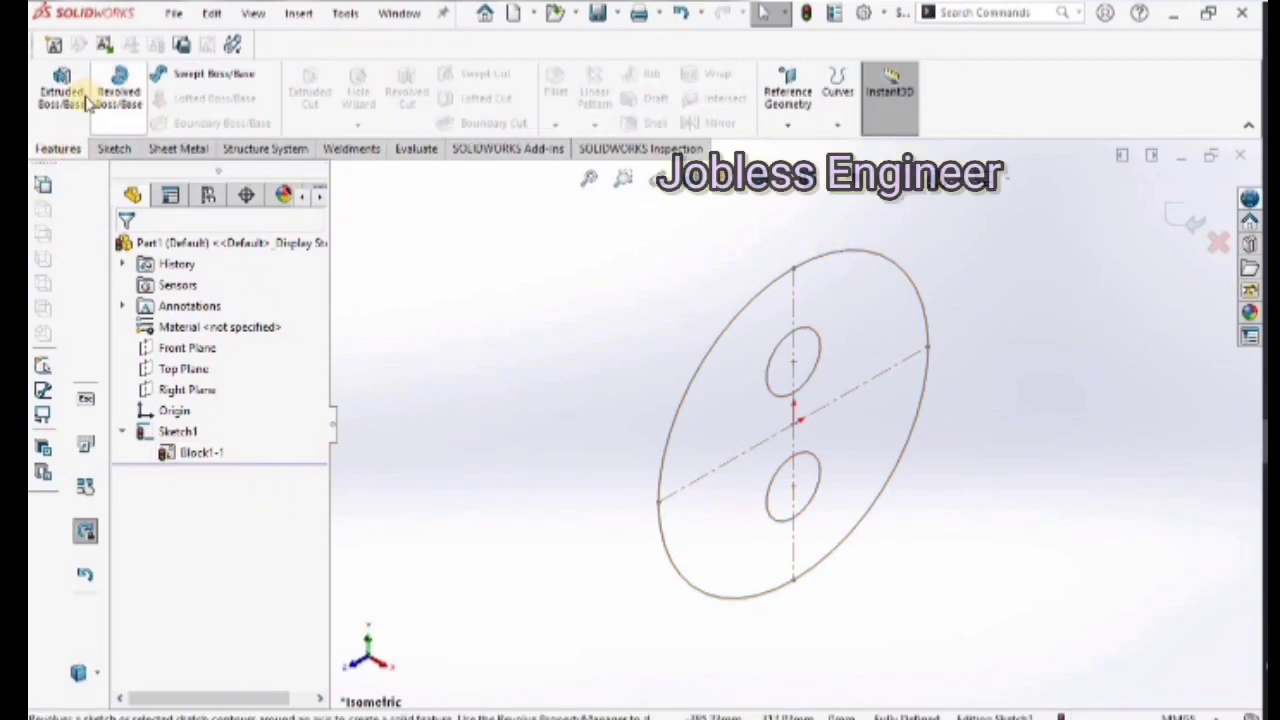
left_click(61, 90)
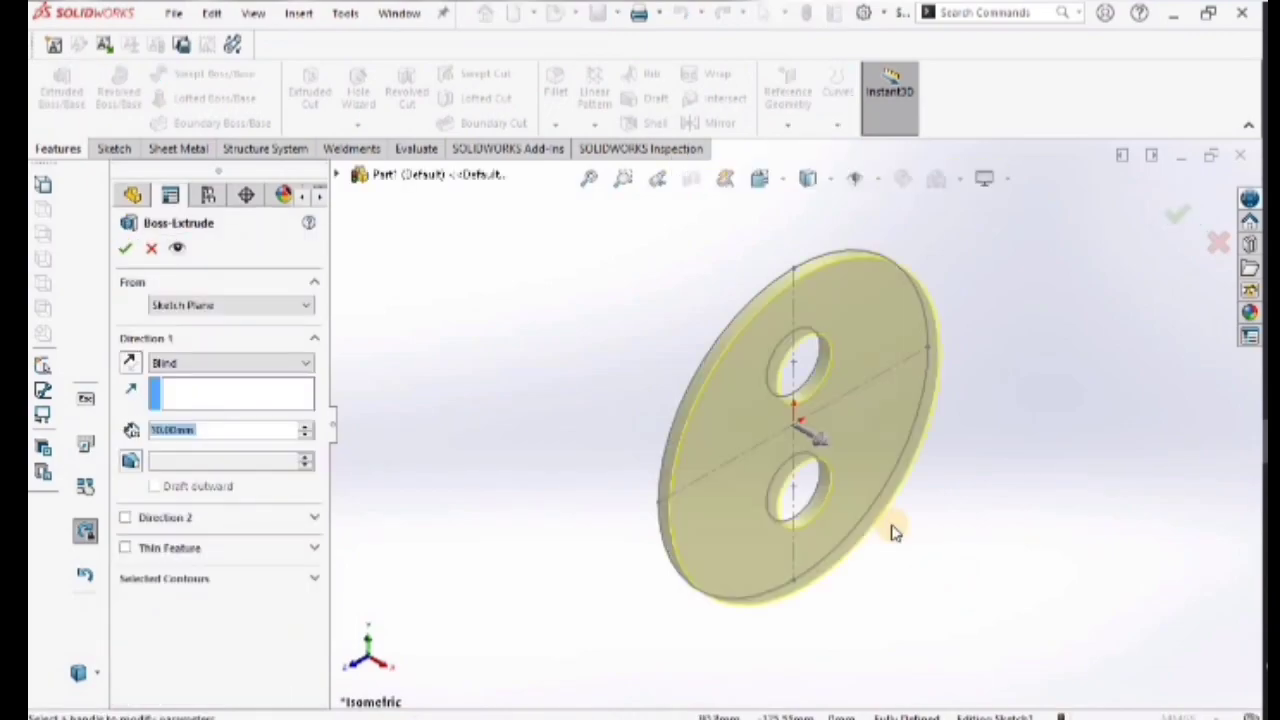
left_click(205, 365)
left_click(187, 378)
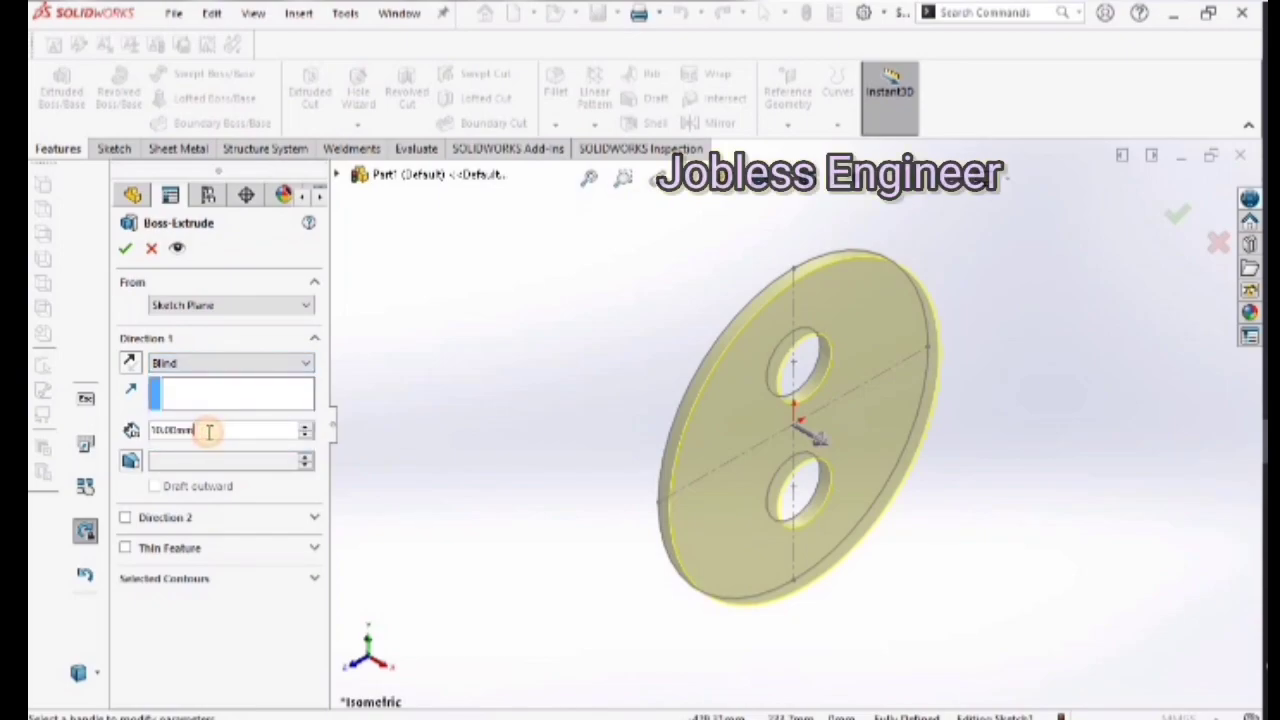
type("500")
key("Return")
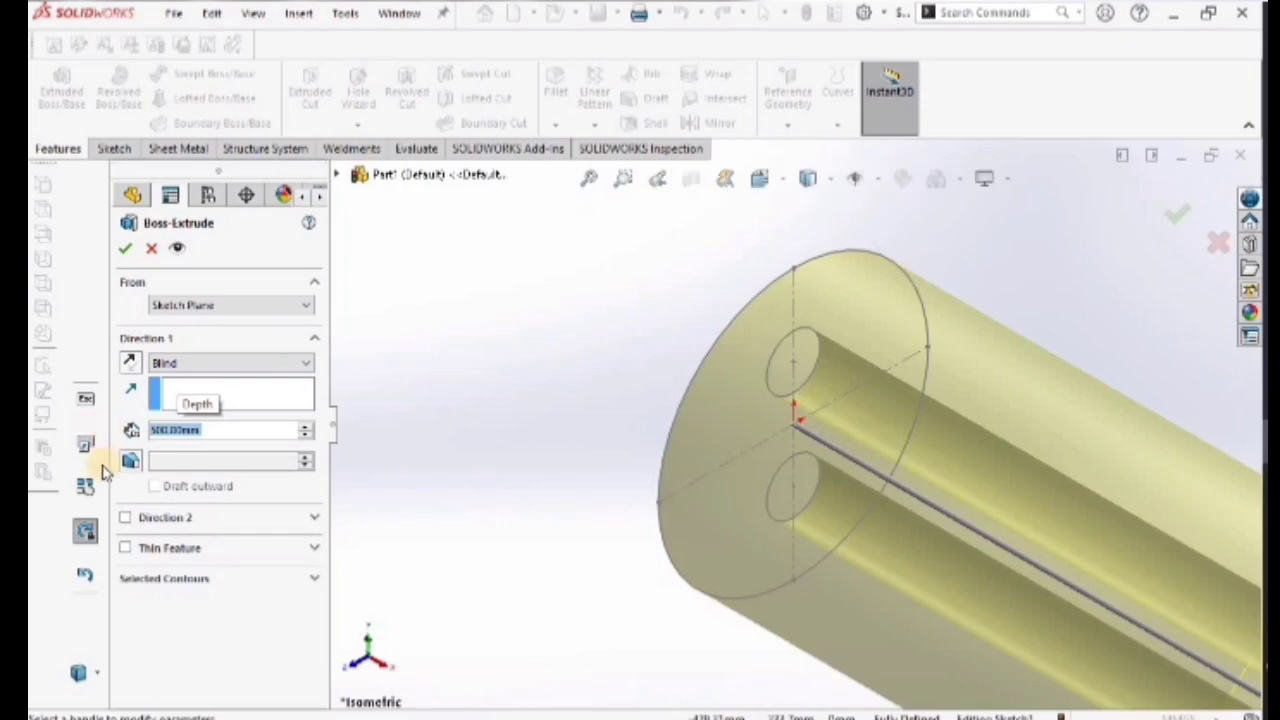
- Set the block extrusion's depth to 750 mm, check the preview in isometric view and create the solid
scroll(546, 434, "up", 3)
middle_click_drag(626, 463, 700, 453)
scroll(690, 454, "down", 4)
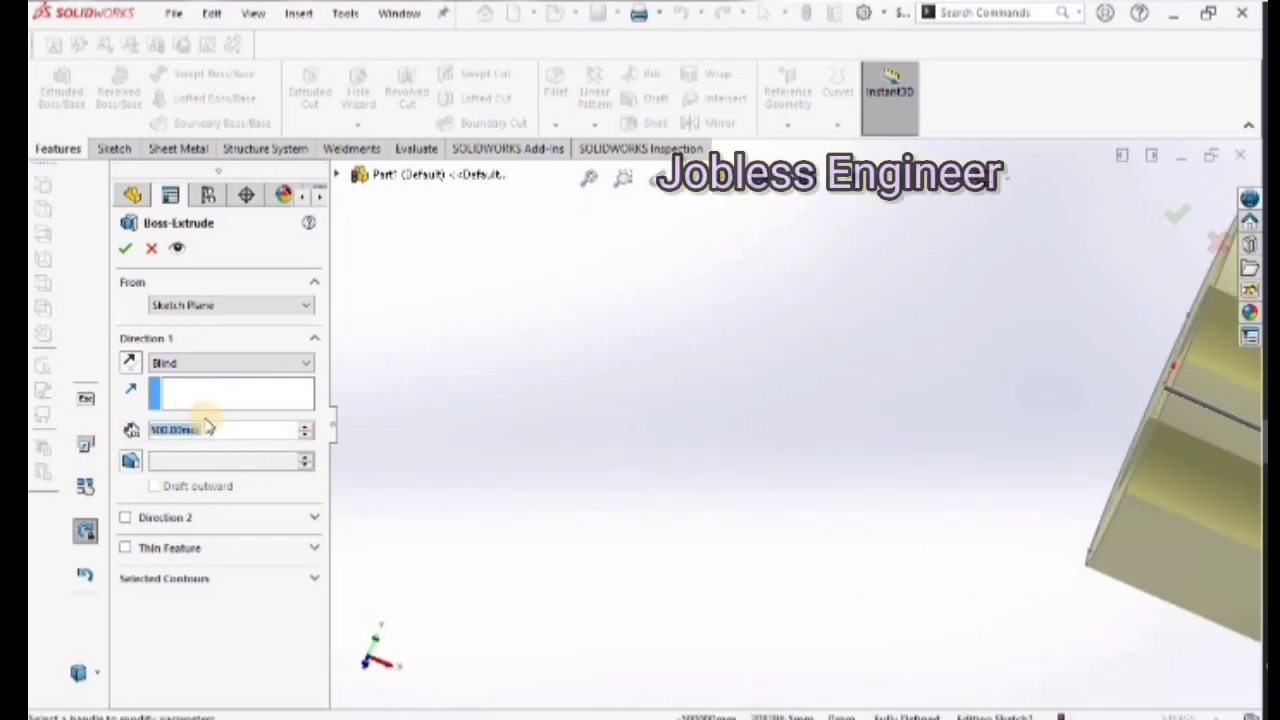
type("250")
key("Return")
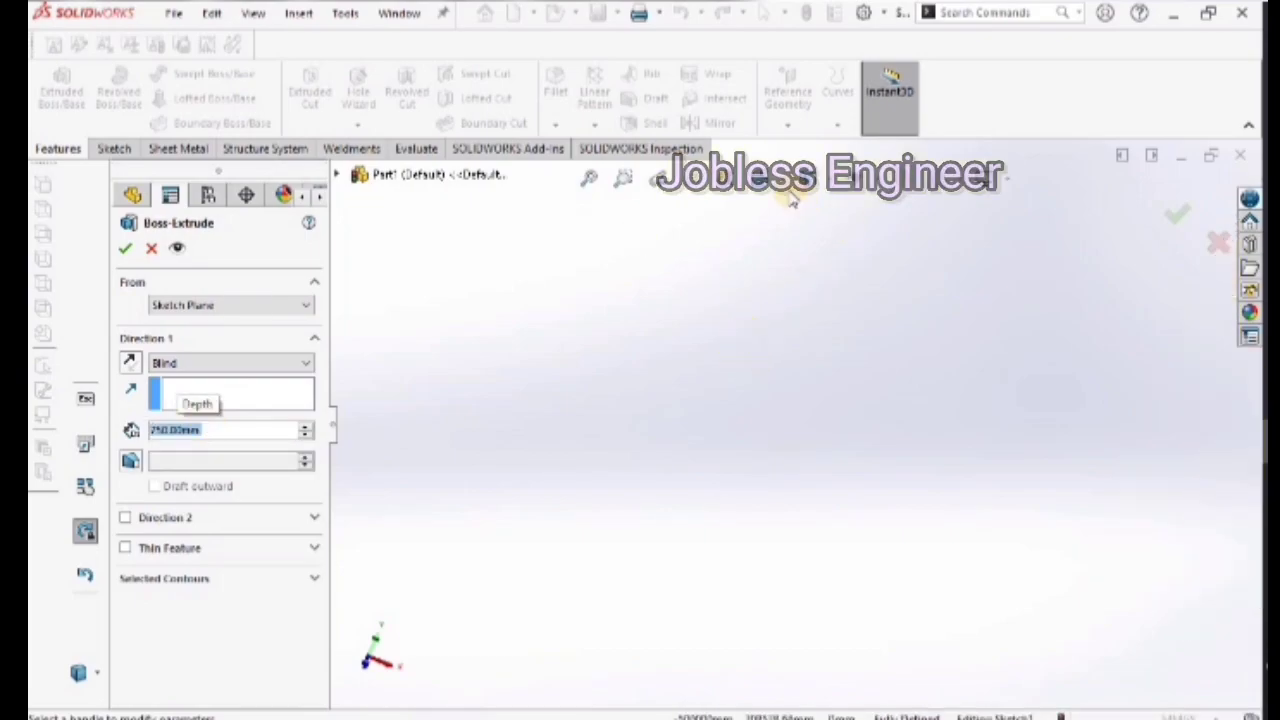
left_click(590, 178)
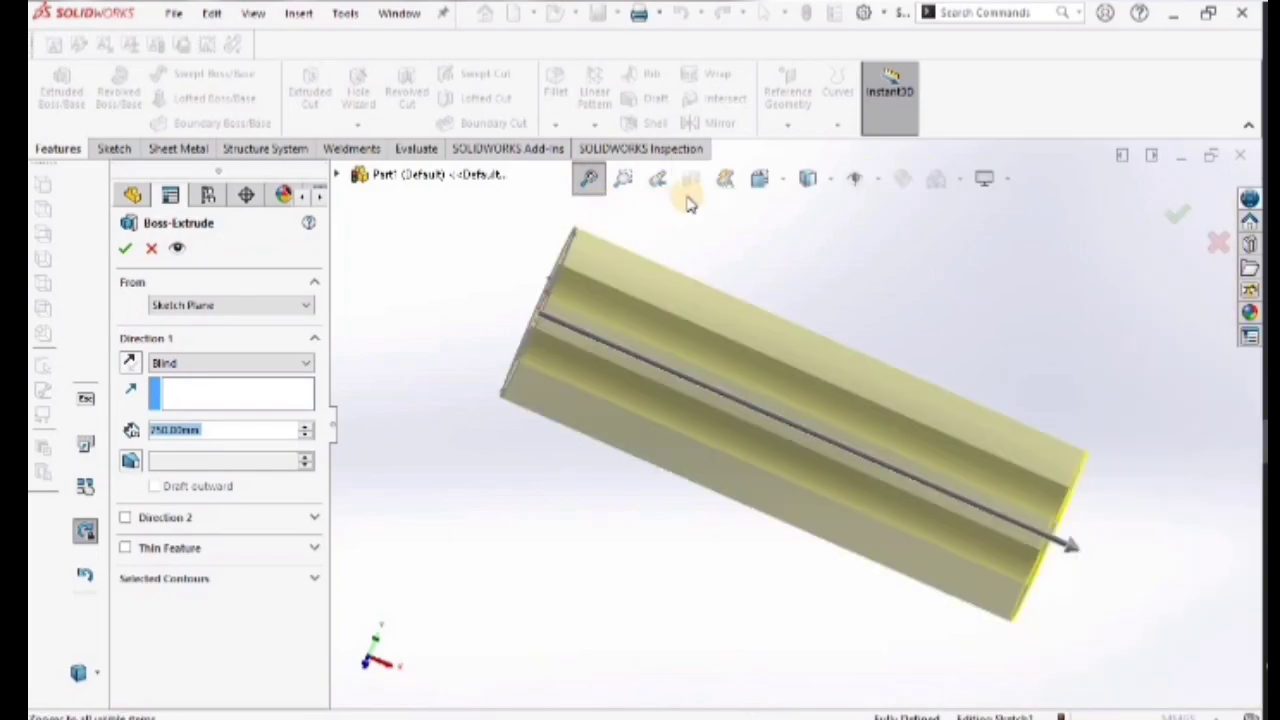
middle_click_drag(691, 337, 829, 266)
left_click(830, 186)
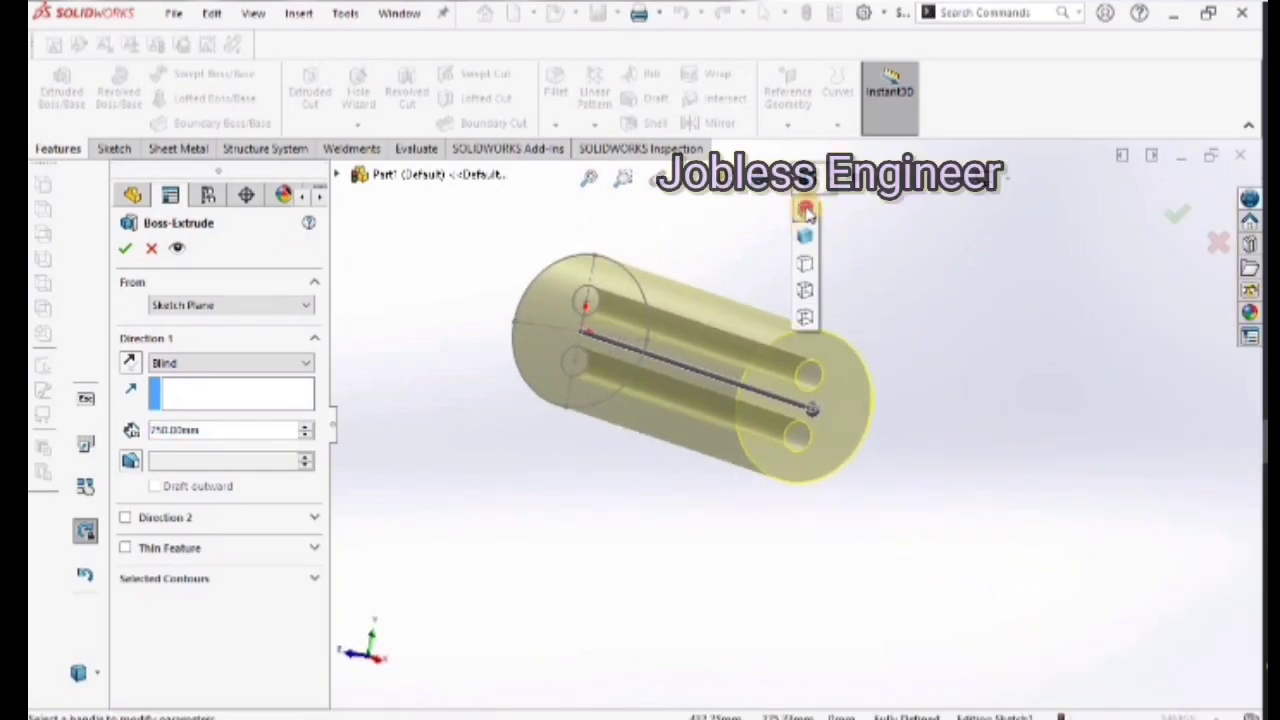
left_click(787, 184)
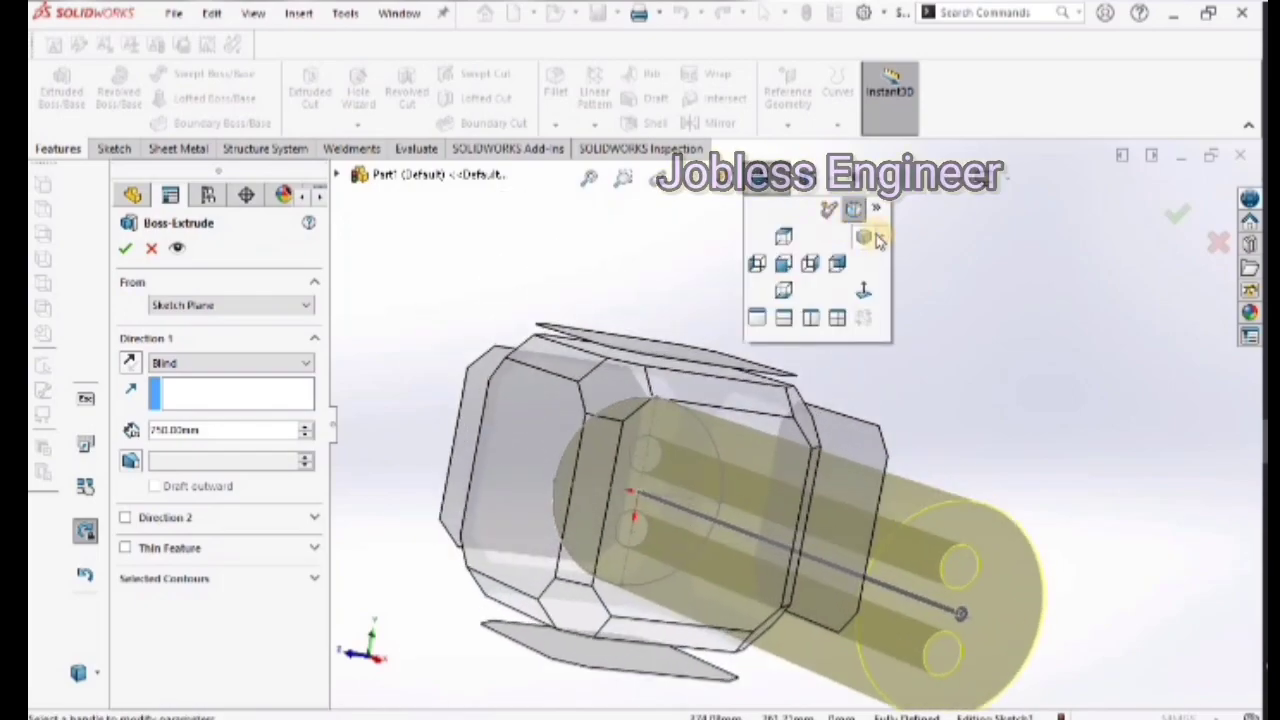
left_click(882, 237)
left_click(895, 262)
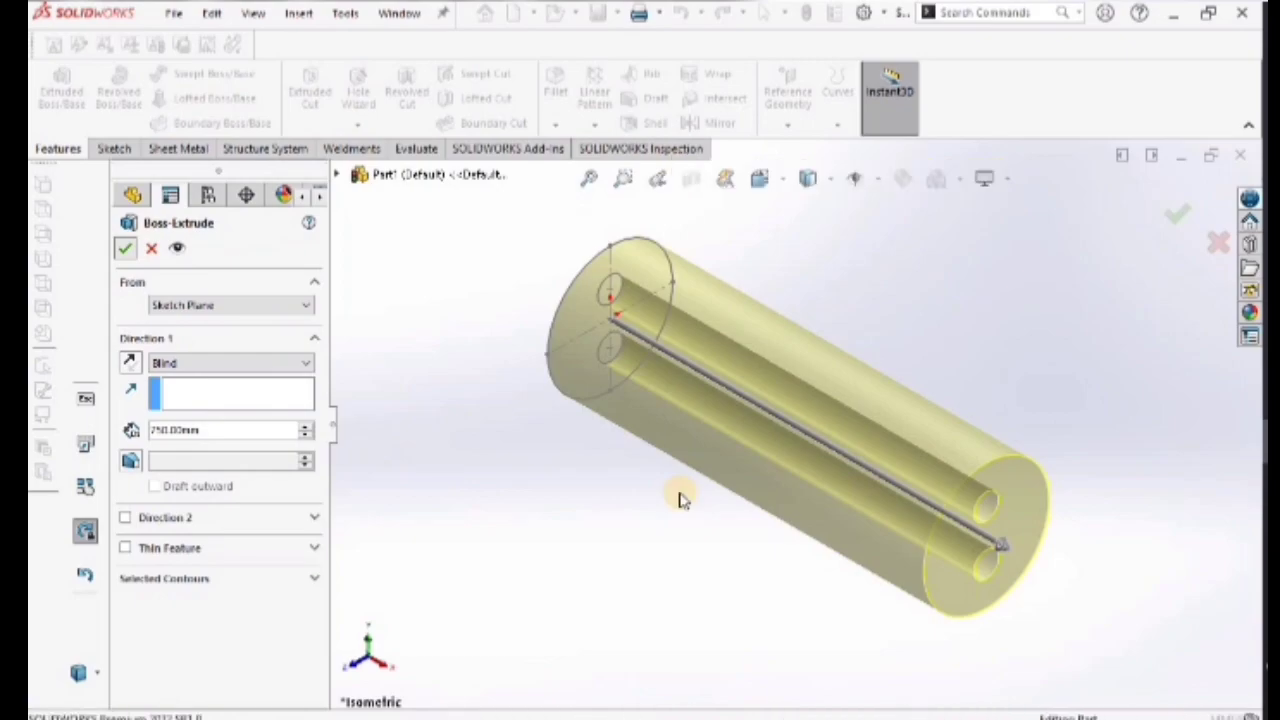
key("Return")
middle_click_drag(734, 551, 665, 585)
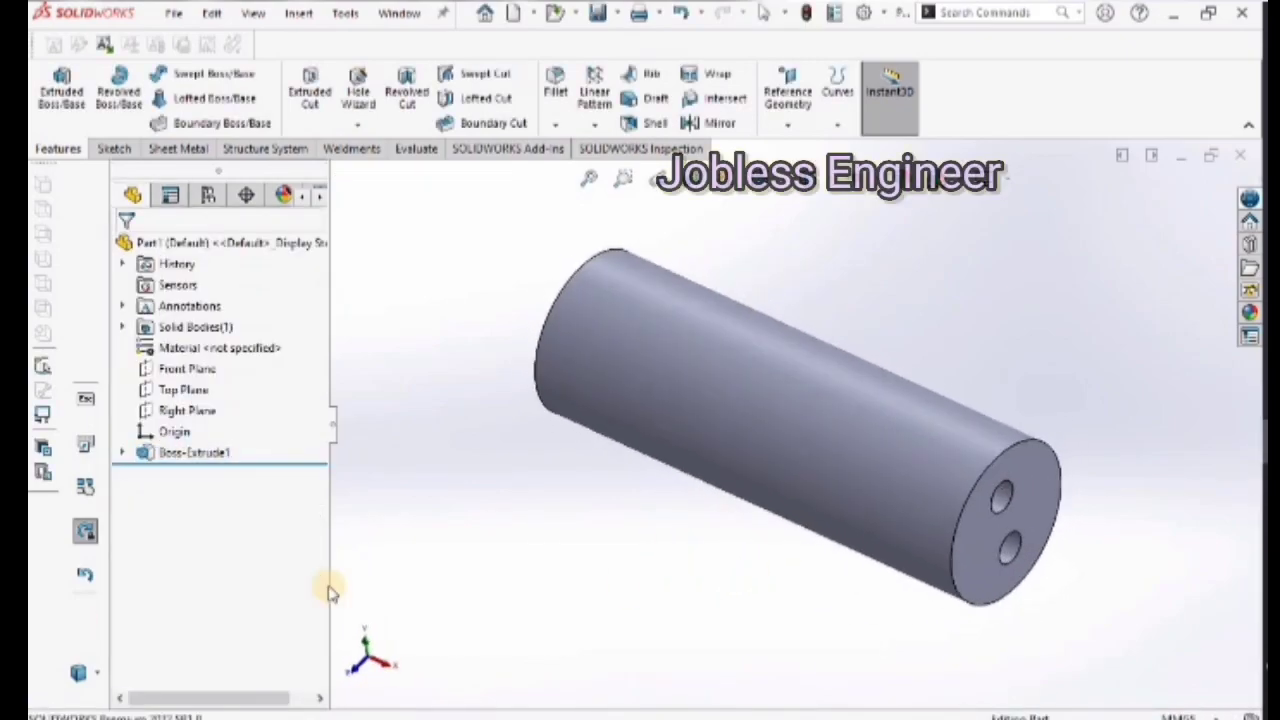
- Start a reference plane offset 500 mm from the Top Plane
left_click(784, 126)
left_click(812, 146)
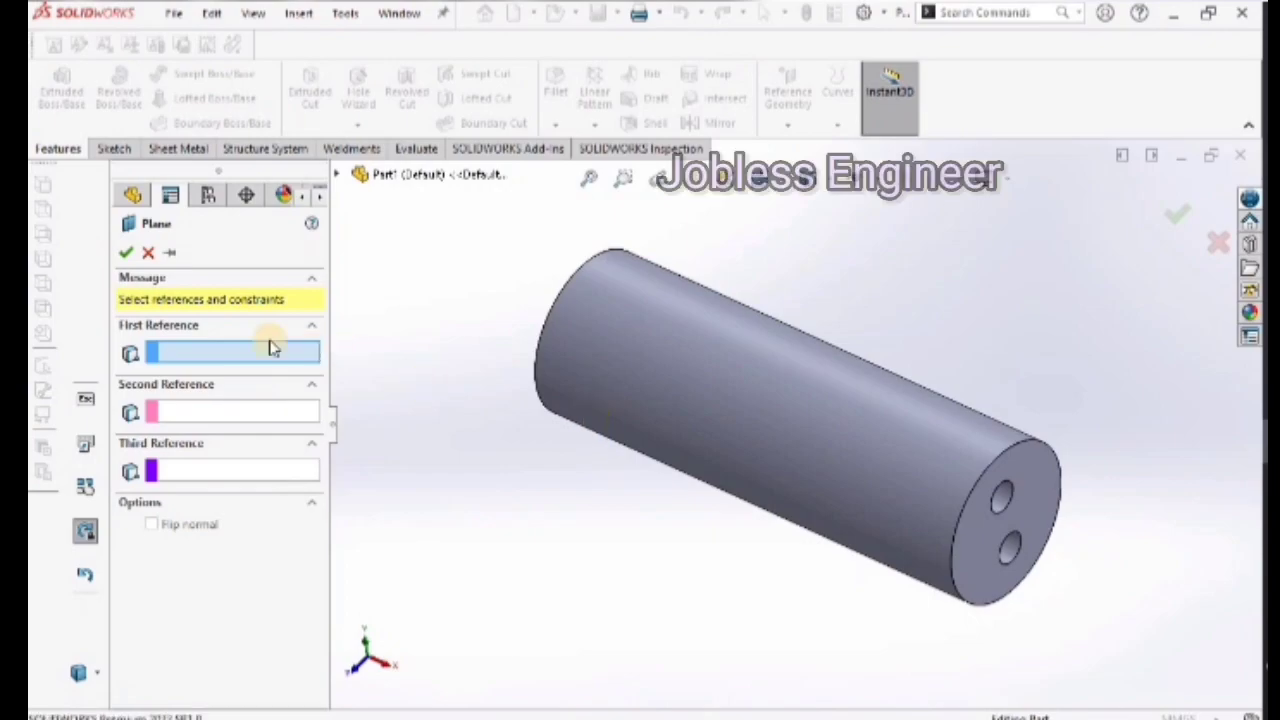
left_click(340, 176)
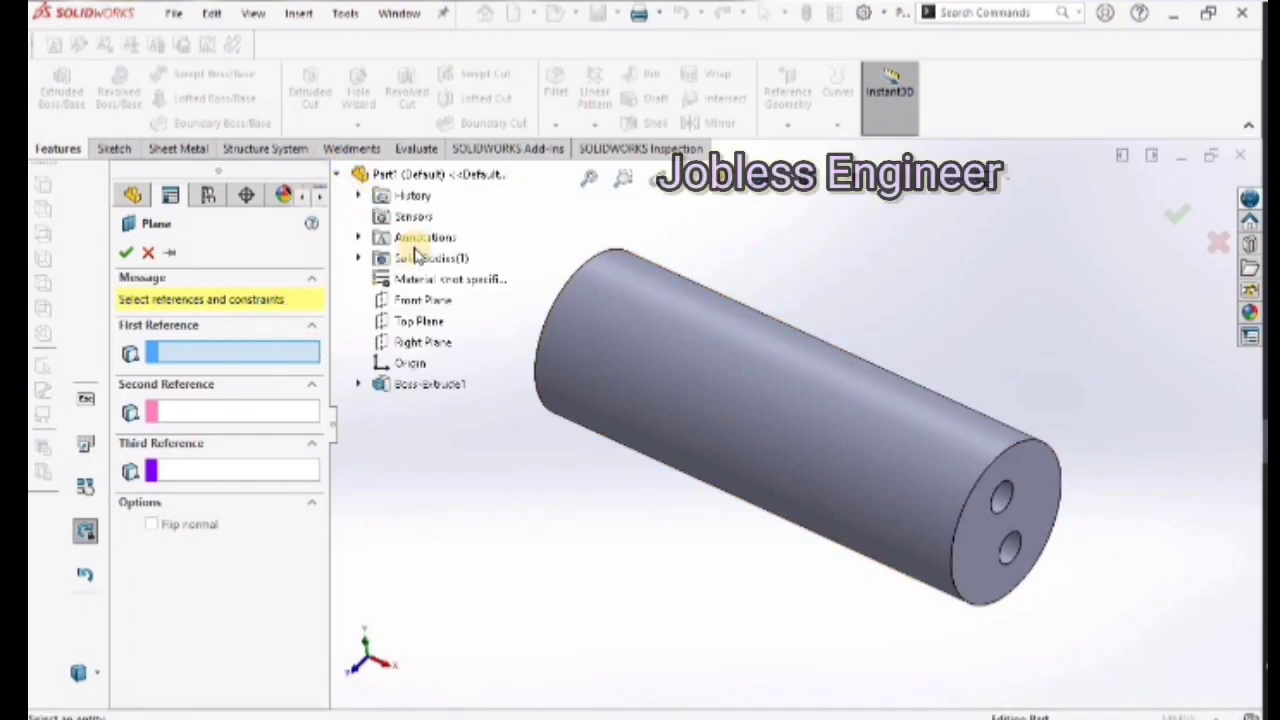
left_click(418, 322)
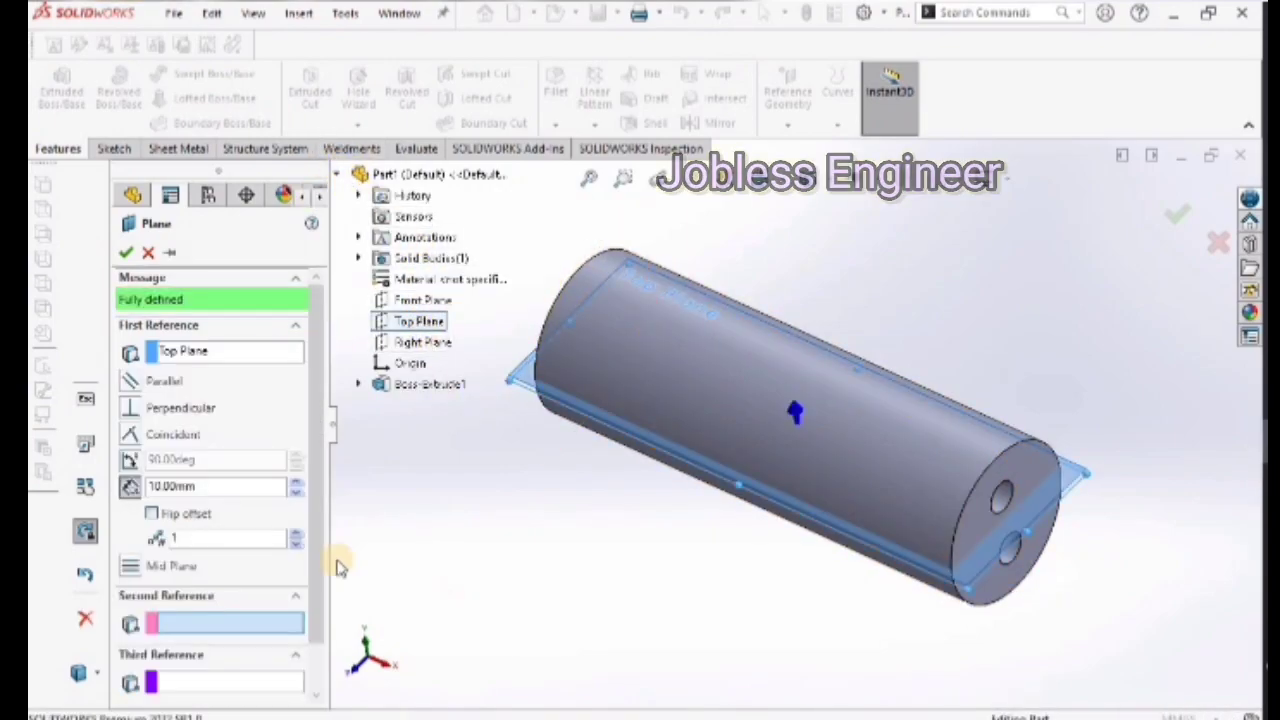
left_click(142, 488)
type("30")
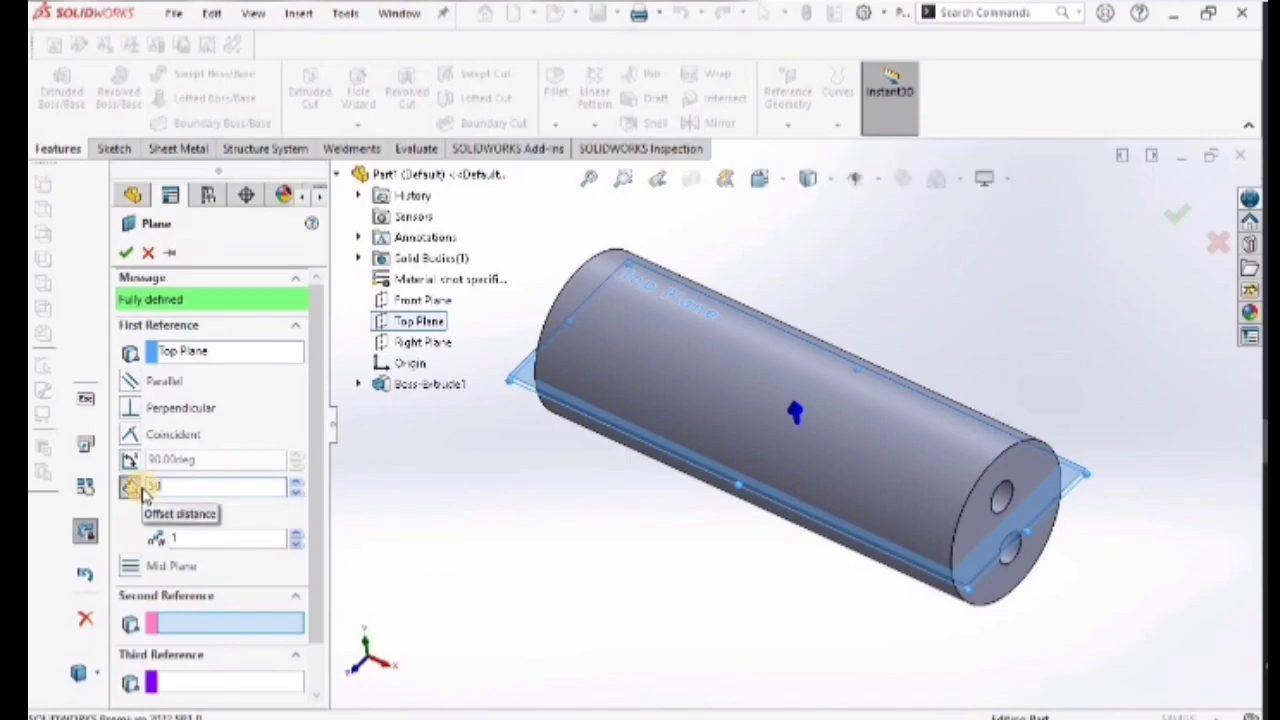
type("0")
key("Return")
scroll(560, 543, "down", 8)
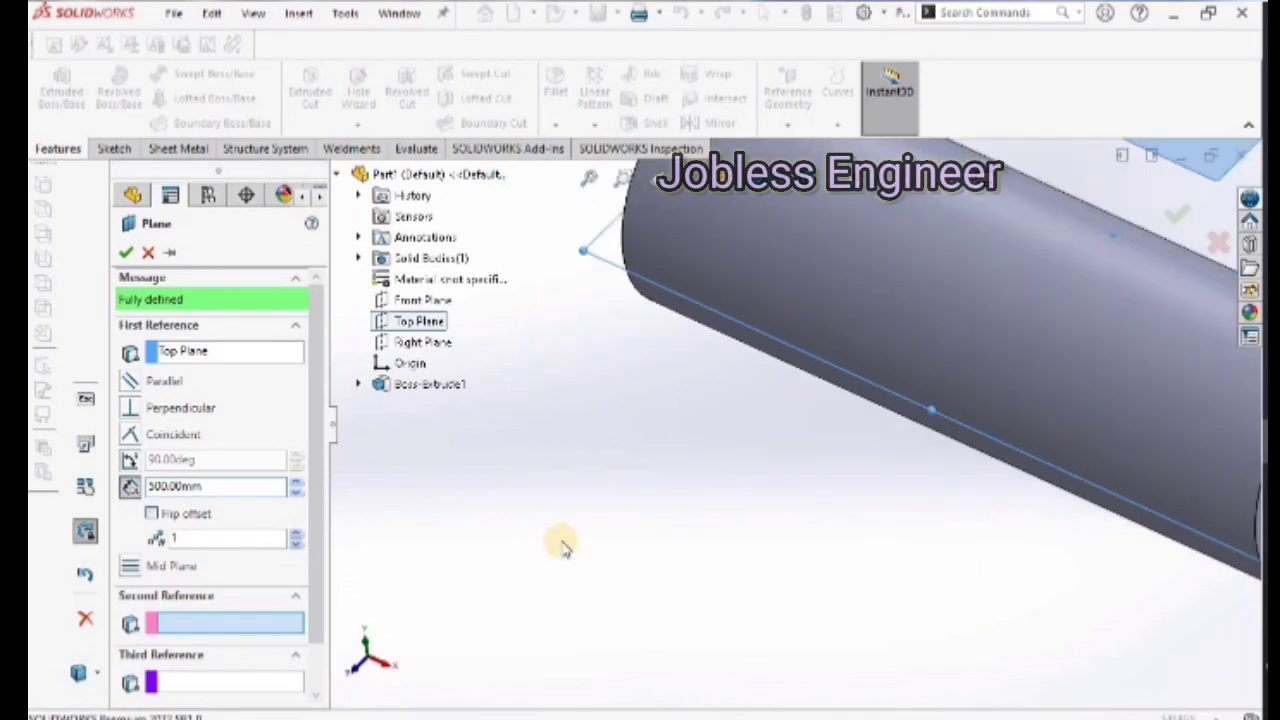
- Try a 200 mm offset for the new plane, settle on 250 mm and create the plane
left_click(591, 185)
middle_click_drag(866, 457, 900, 388)
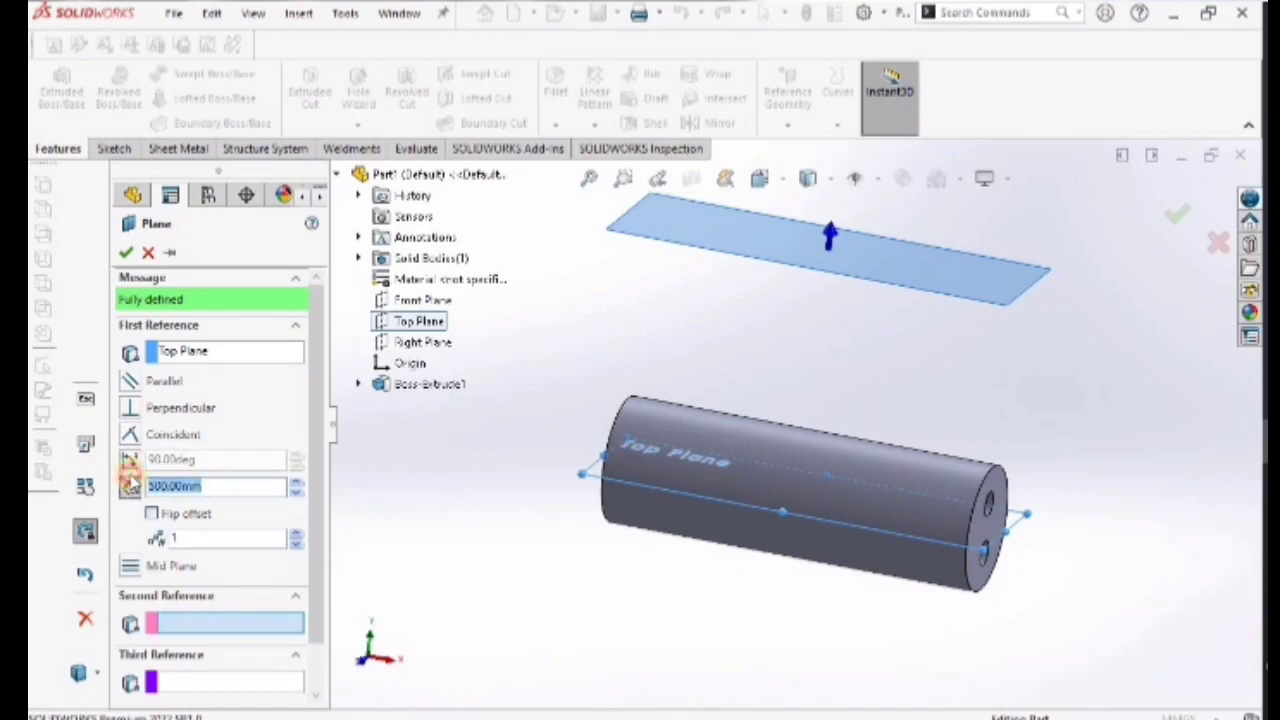
key("Return")
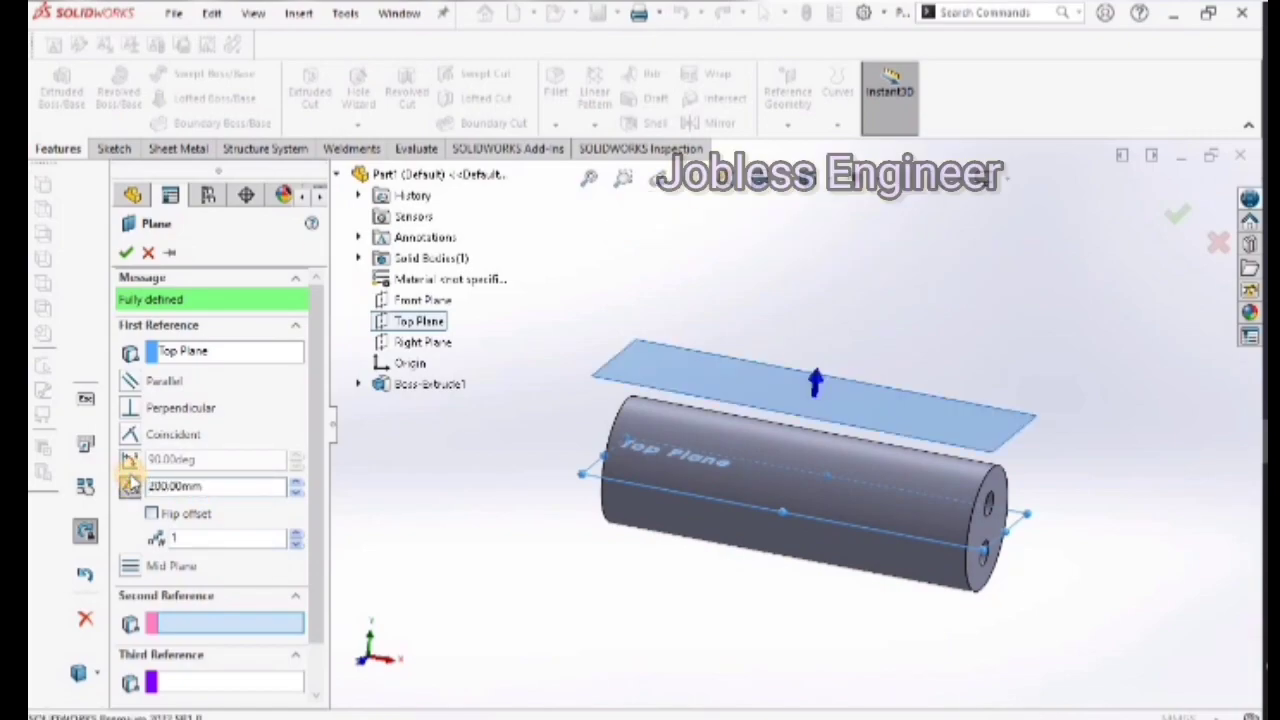
middle_click_drag(666, 600, 674, 580)
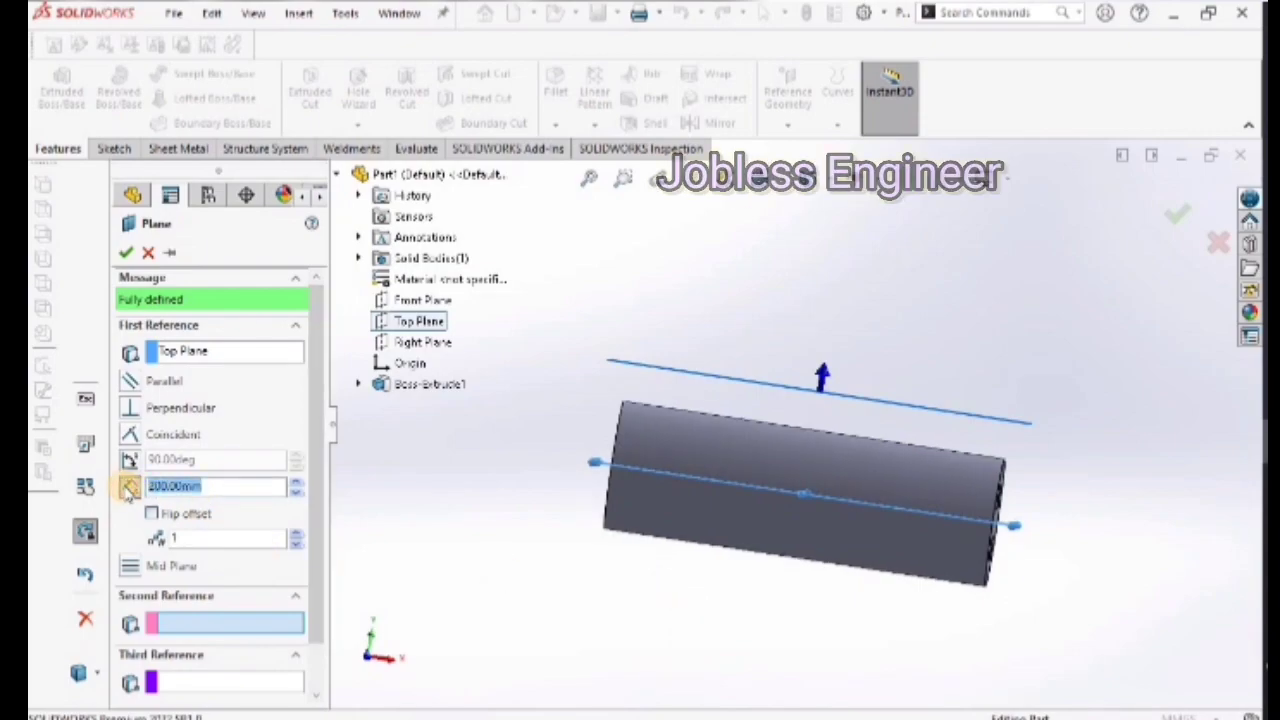
key("Return")
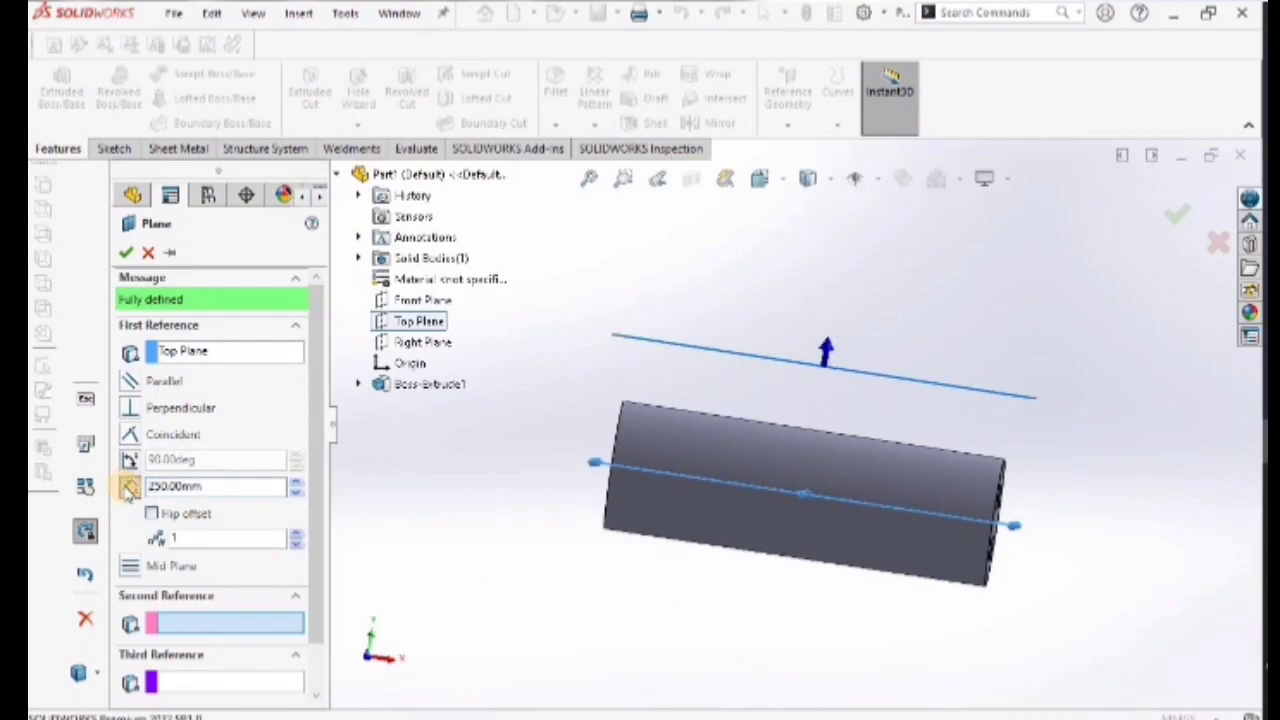
left_click(127, 255)
- Open a sketch on the new offset plane and draw a horizontal centerline from the origin along the cylinder's axis
right_click(166, 474)
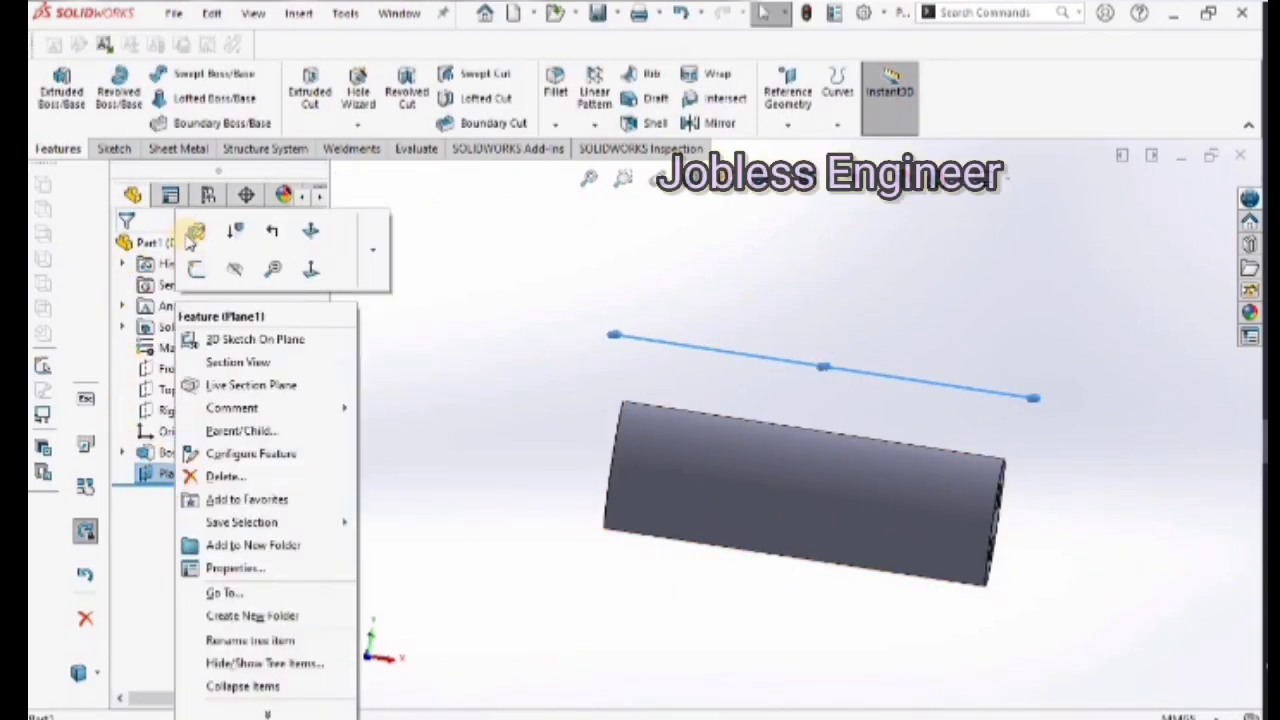
left_click(194, 232)
left_click(167, 75)
left_click(185, 119)
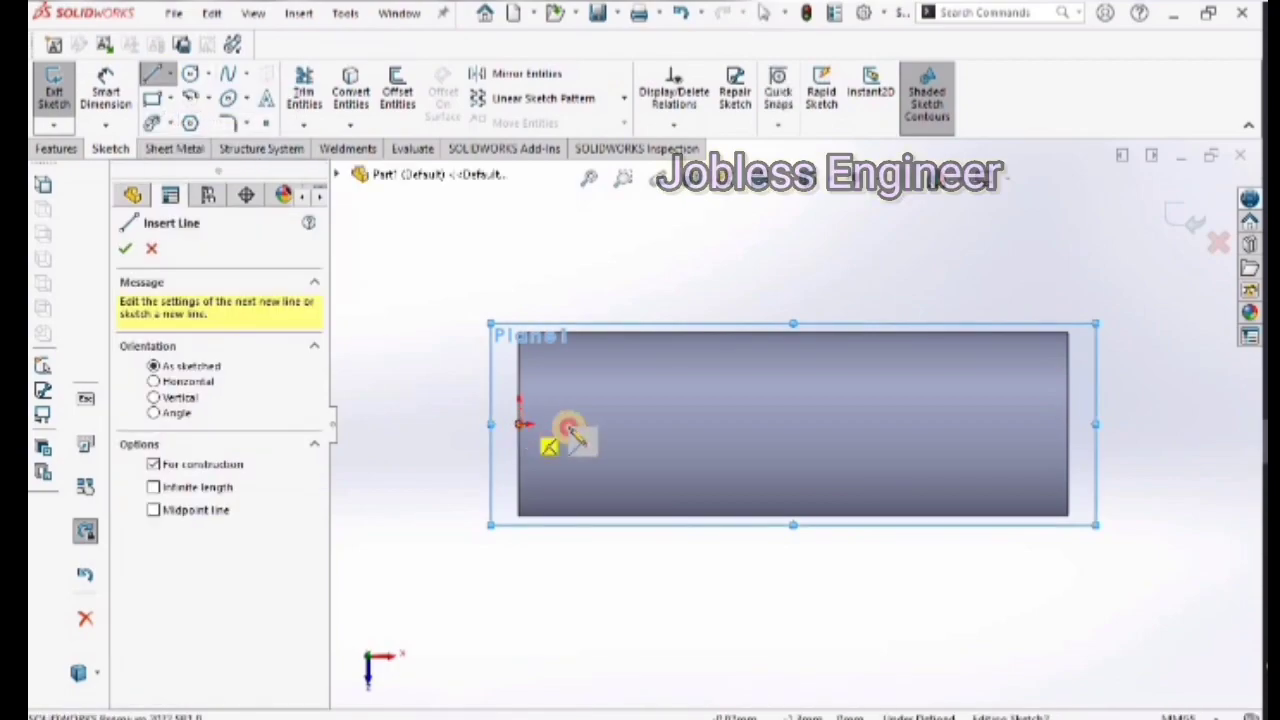
left_click(548, 426)
left_click(561, 424)
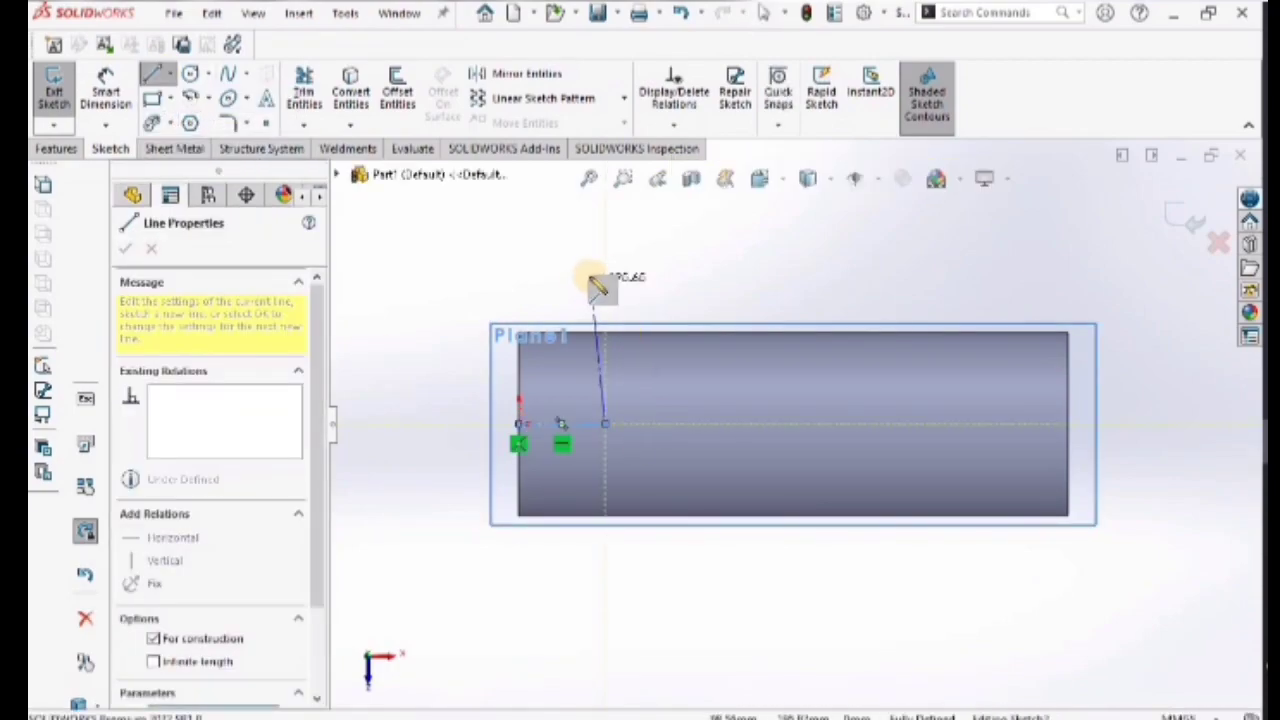
right_click(603, 250)
- Dimension the centerline's length as 120 mm
left_click(105, 99)
left_click(563, 425)
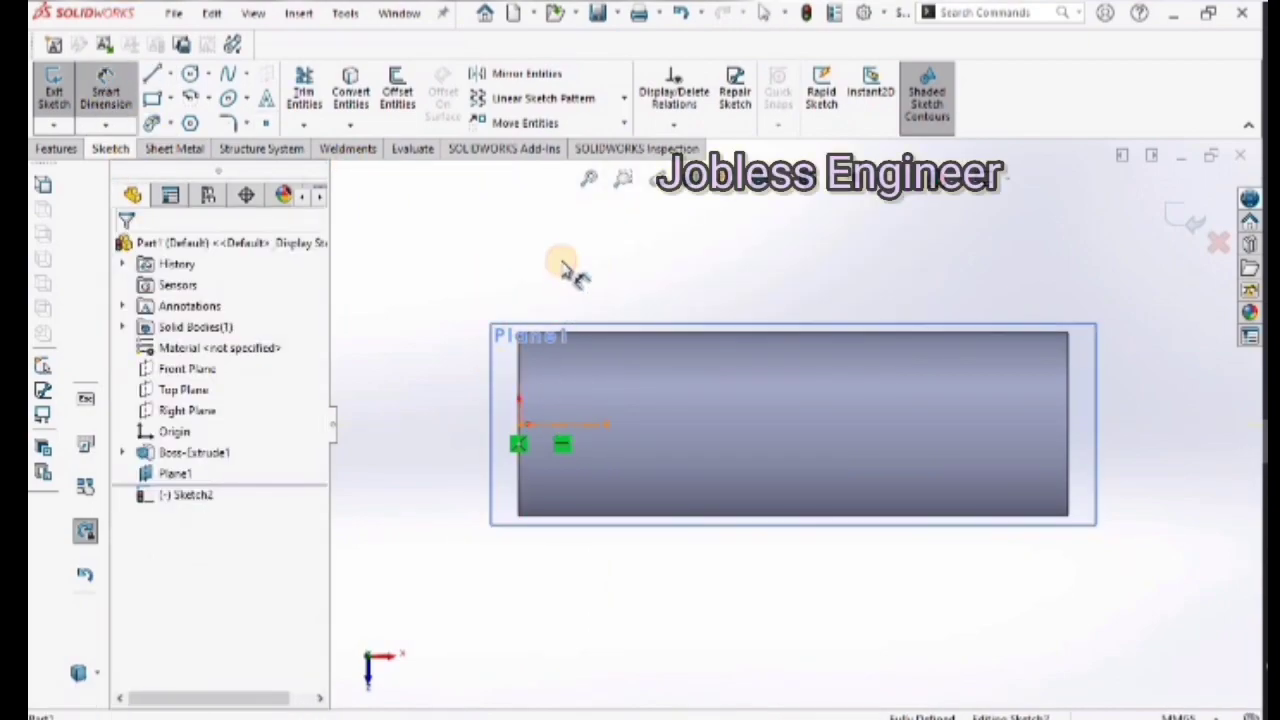
left_click(563, 260)
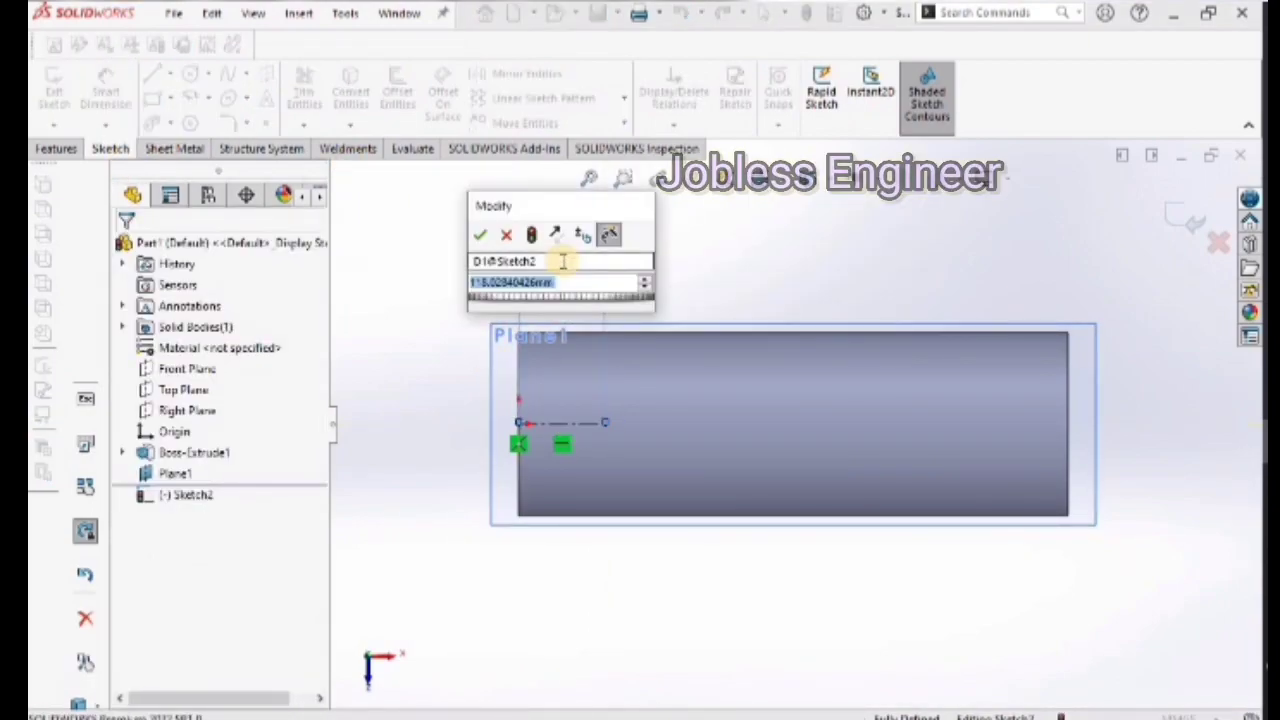
type("120")
key("Return")
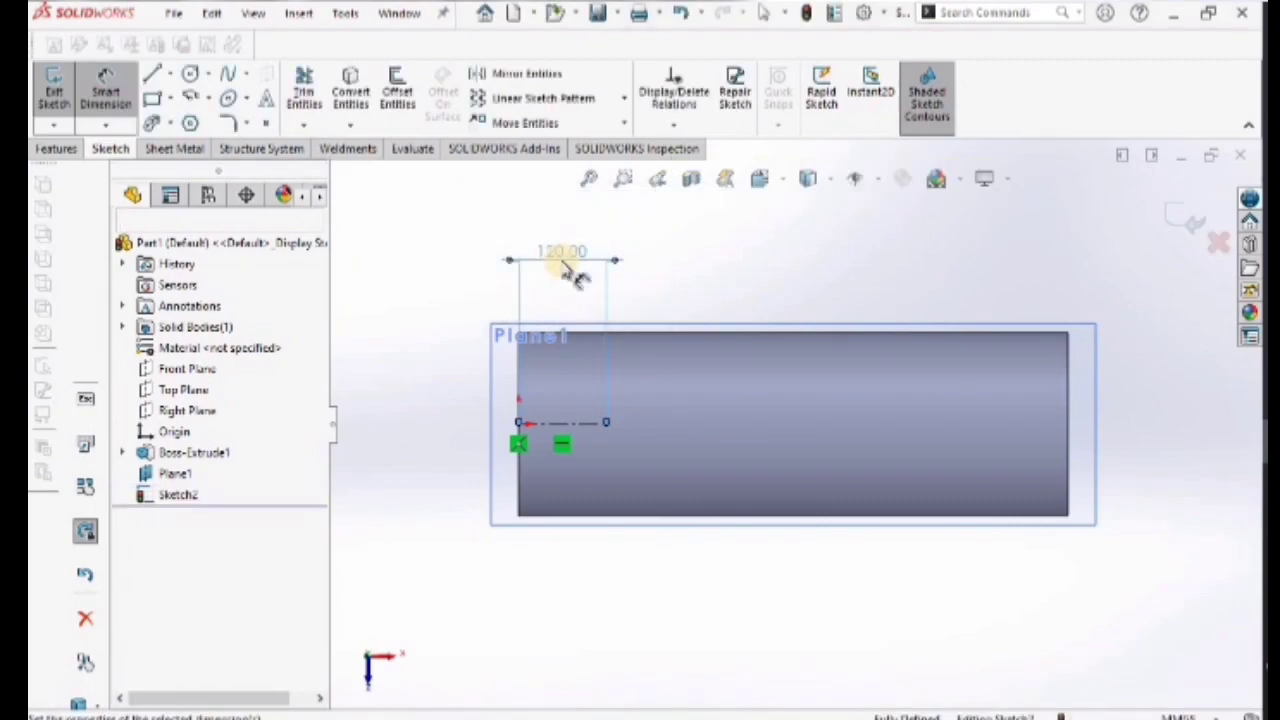
- Sketch a circle centred on the free end of the centerline
left_click(205, 73)
left_click(215, 94)
left_click(605, 423)
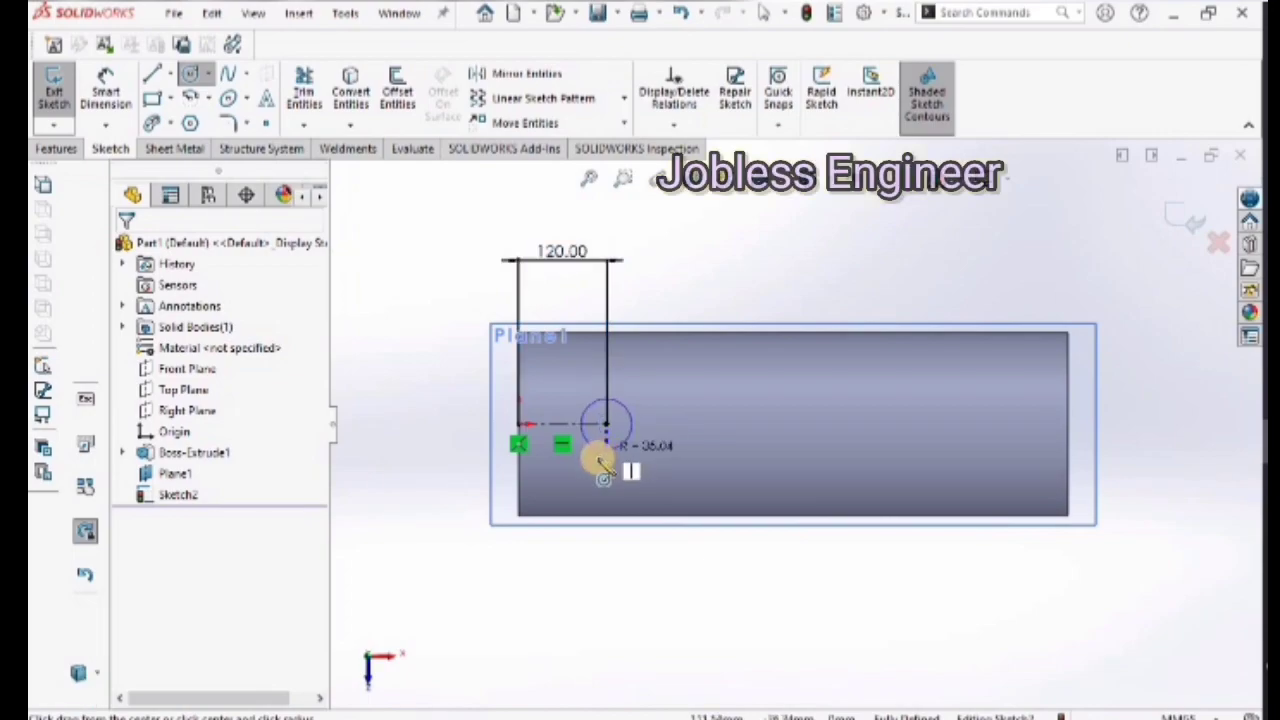
left_click(597, 468)
right_click(434, 322)
left_click(466, 334)
- Dimension the circle's diameter as 150 mm
left_click(104, 82)
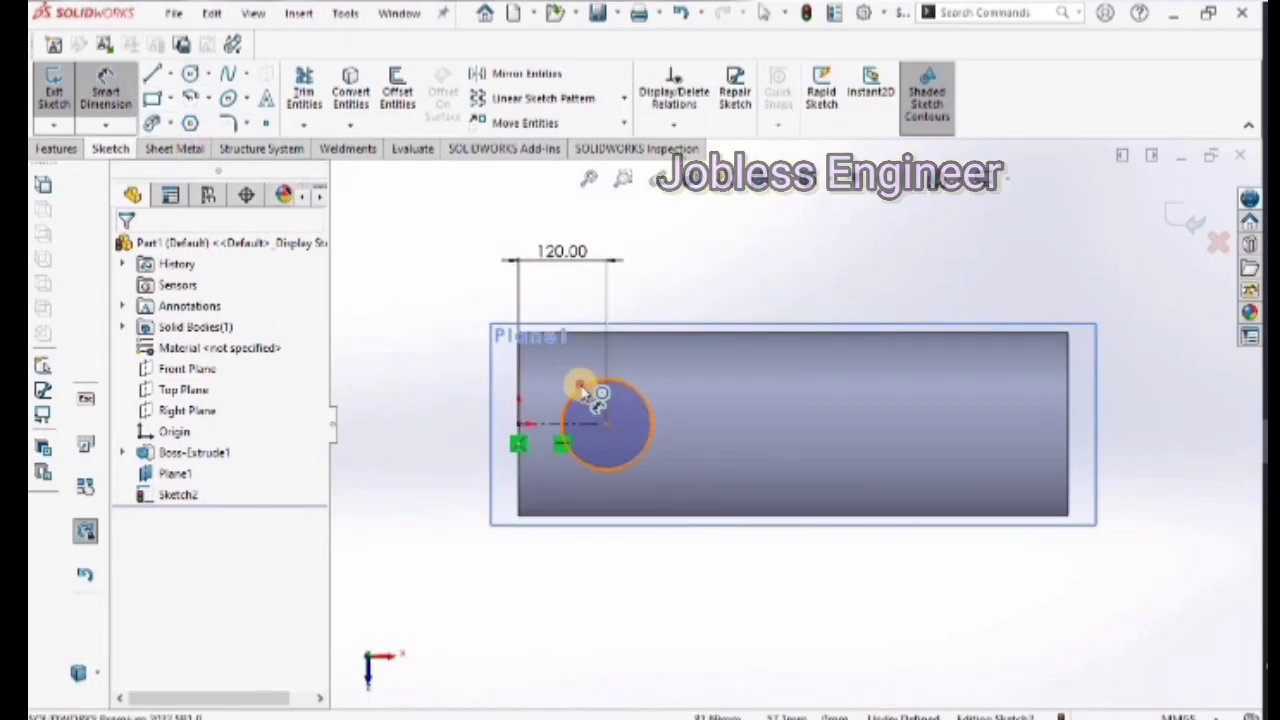
left_click(586, 386)
left_click(468, 249)
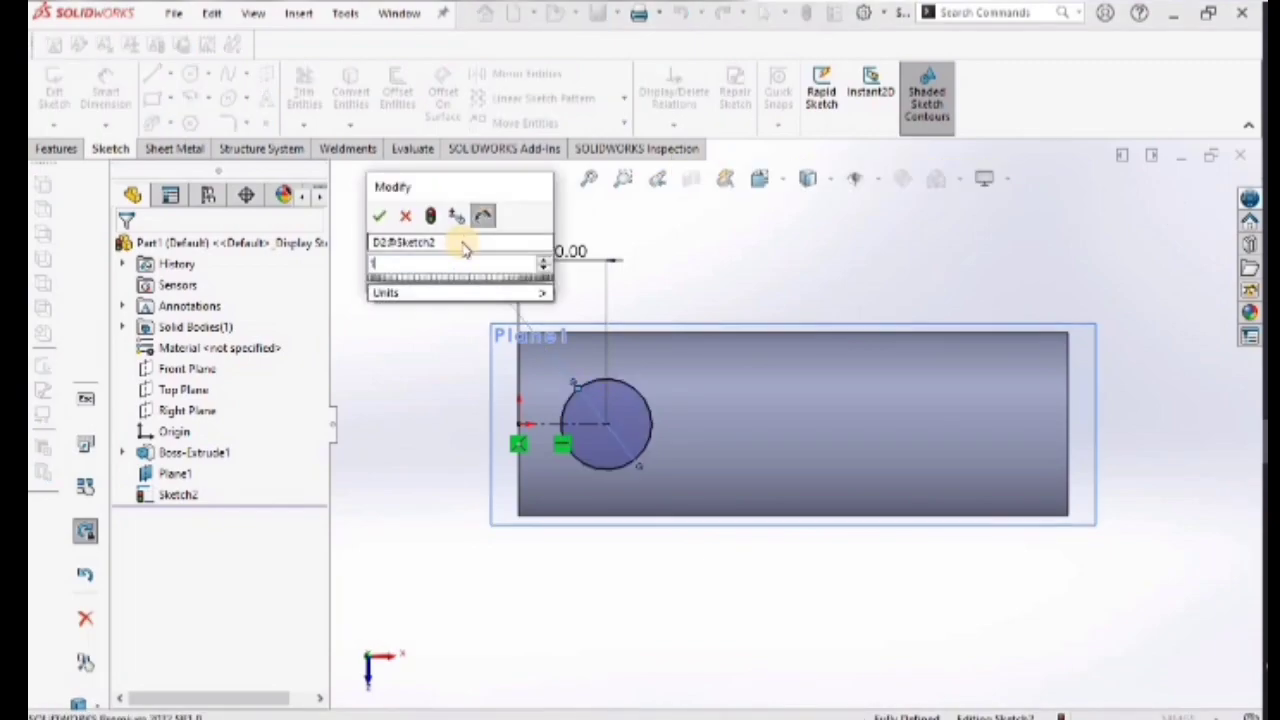
key("Return")
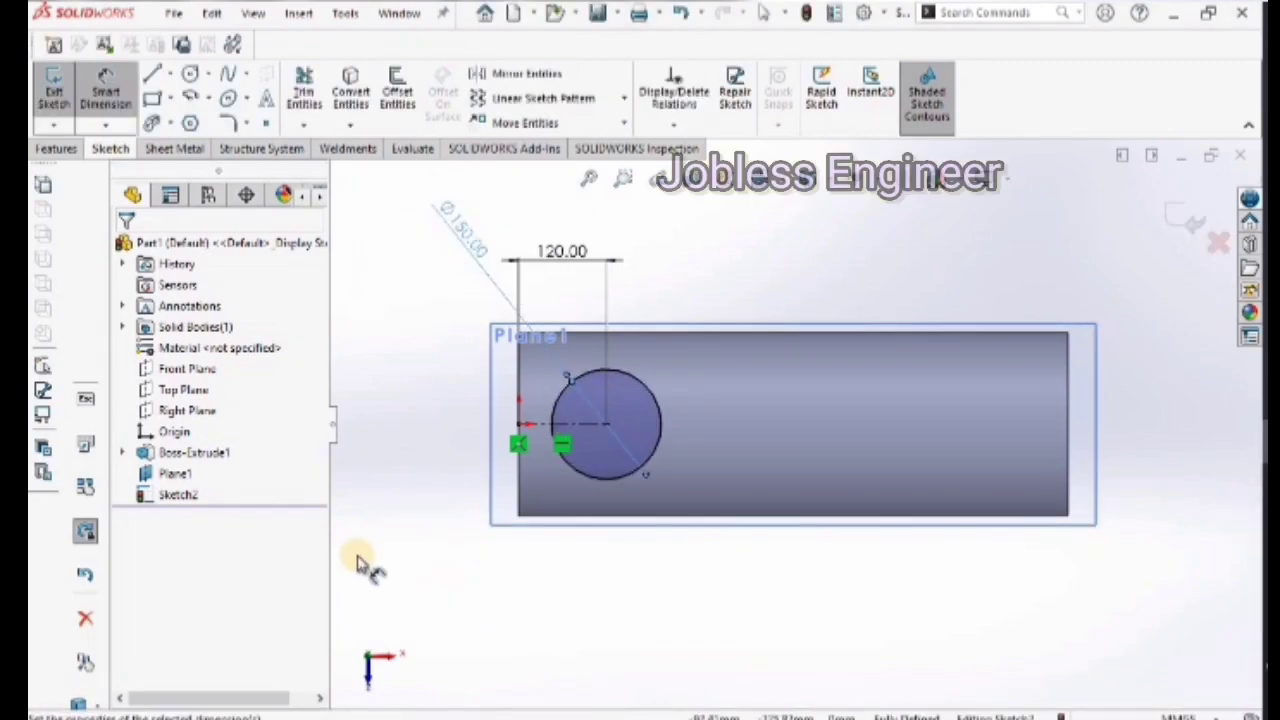
- Extrude the 150 mm circle from the offset plane up to the cylinder's outer surface
left_click(57, 148)
left_click(61, 88)
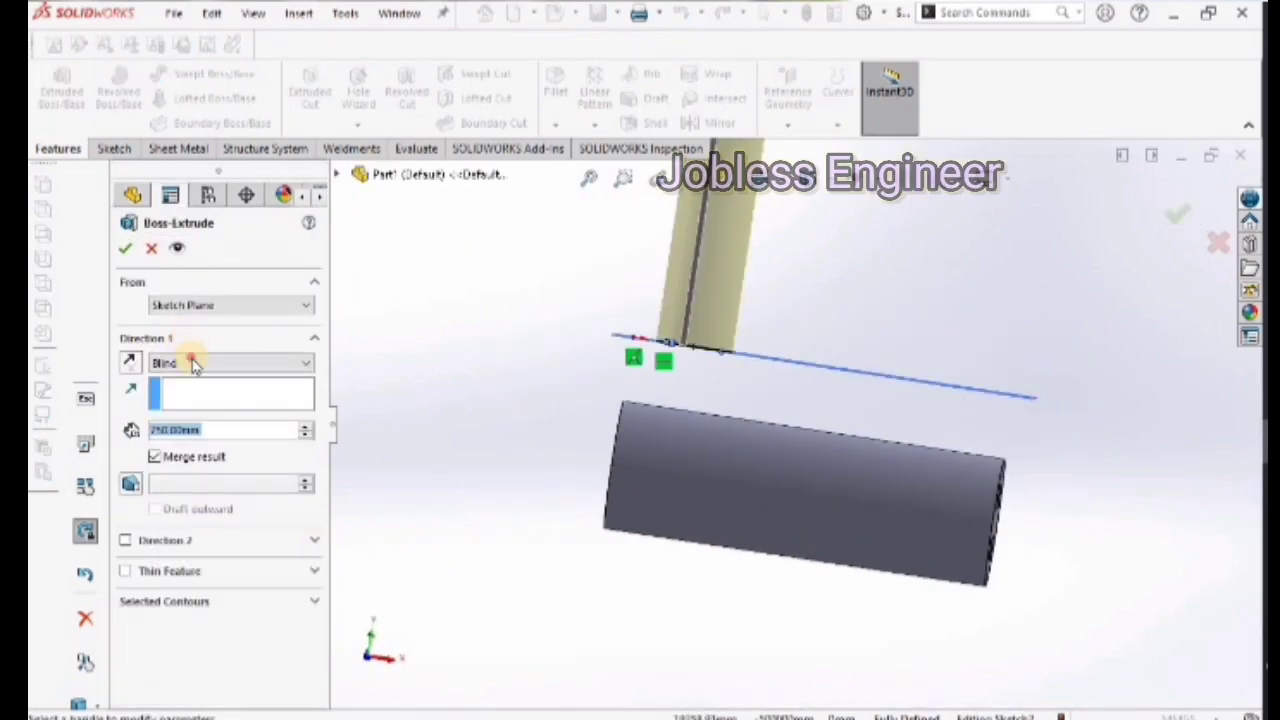
left_click(194, 364)
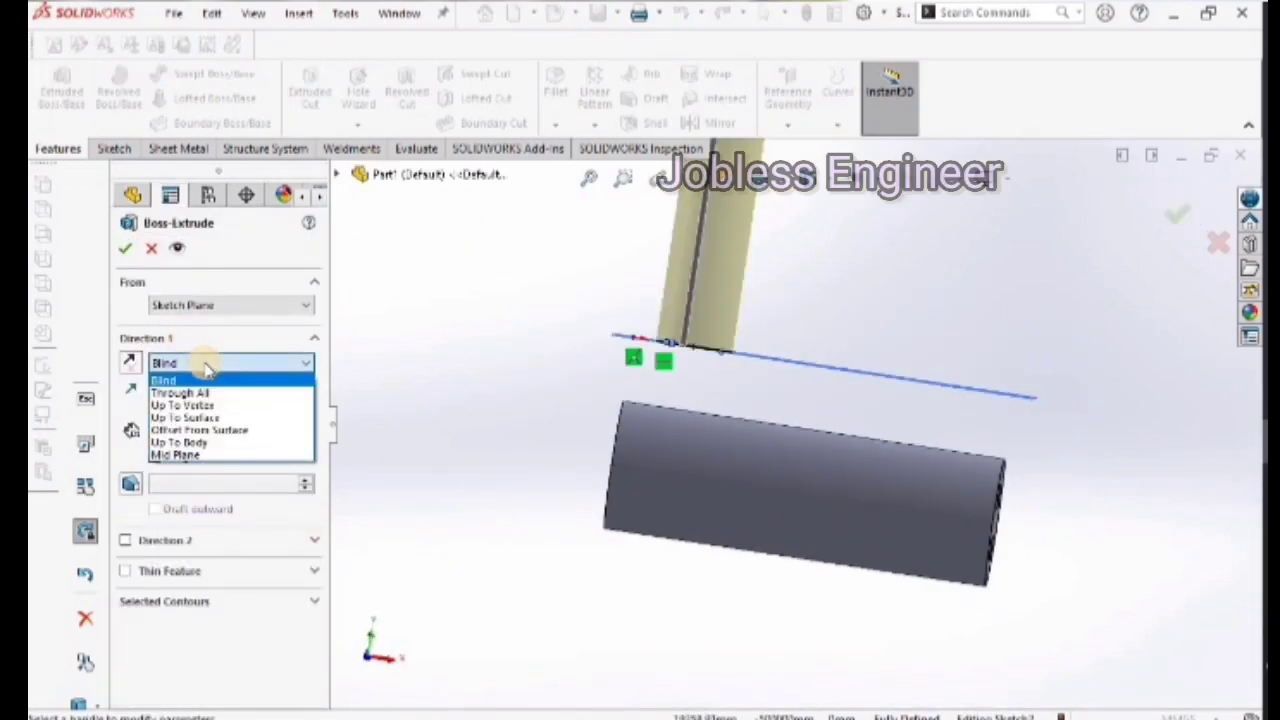
left_click(183, 418)
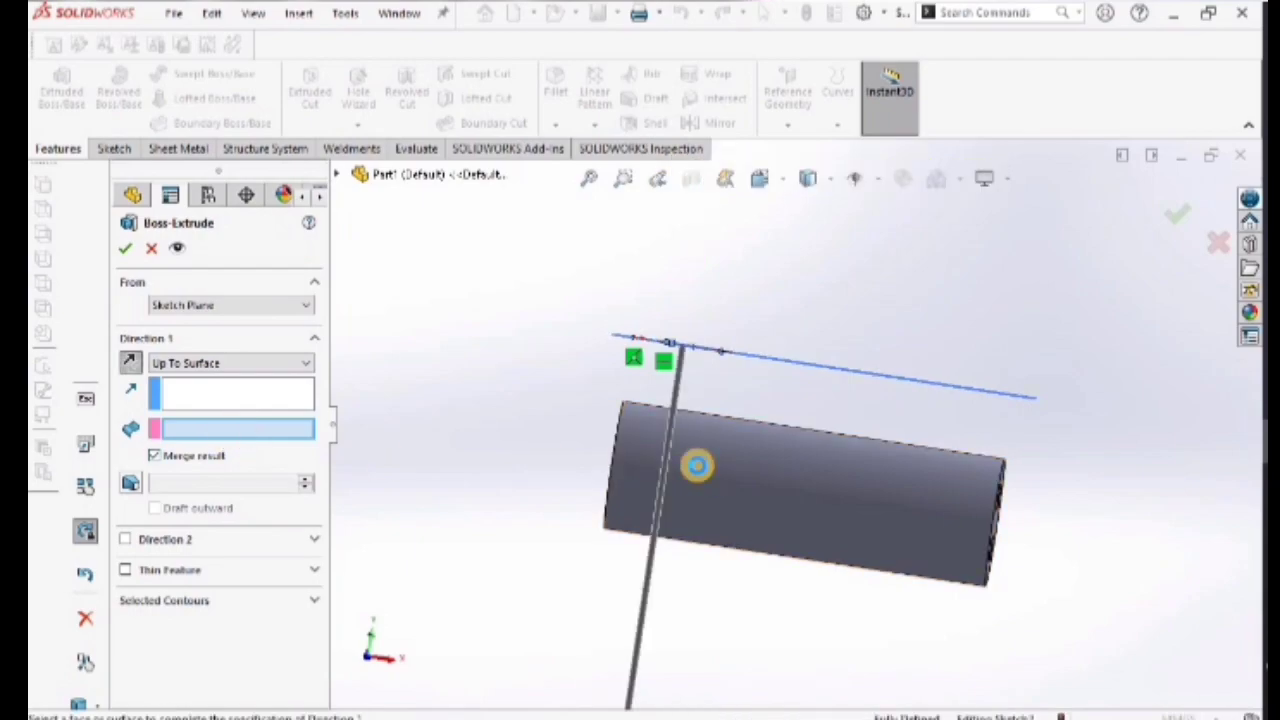
left_click(705, 474)
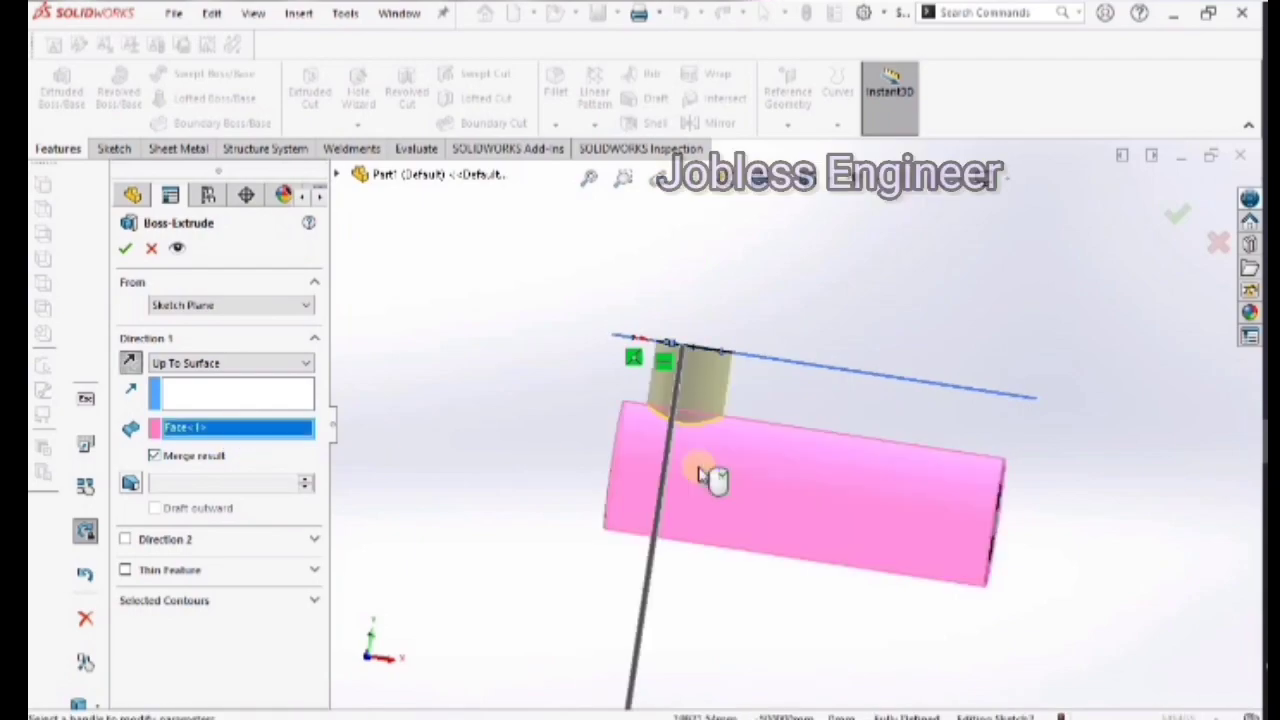
left_click(121, 252)
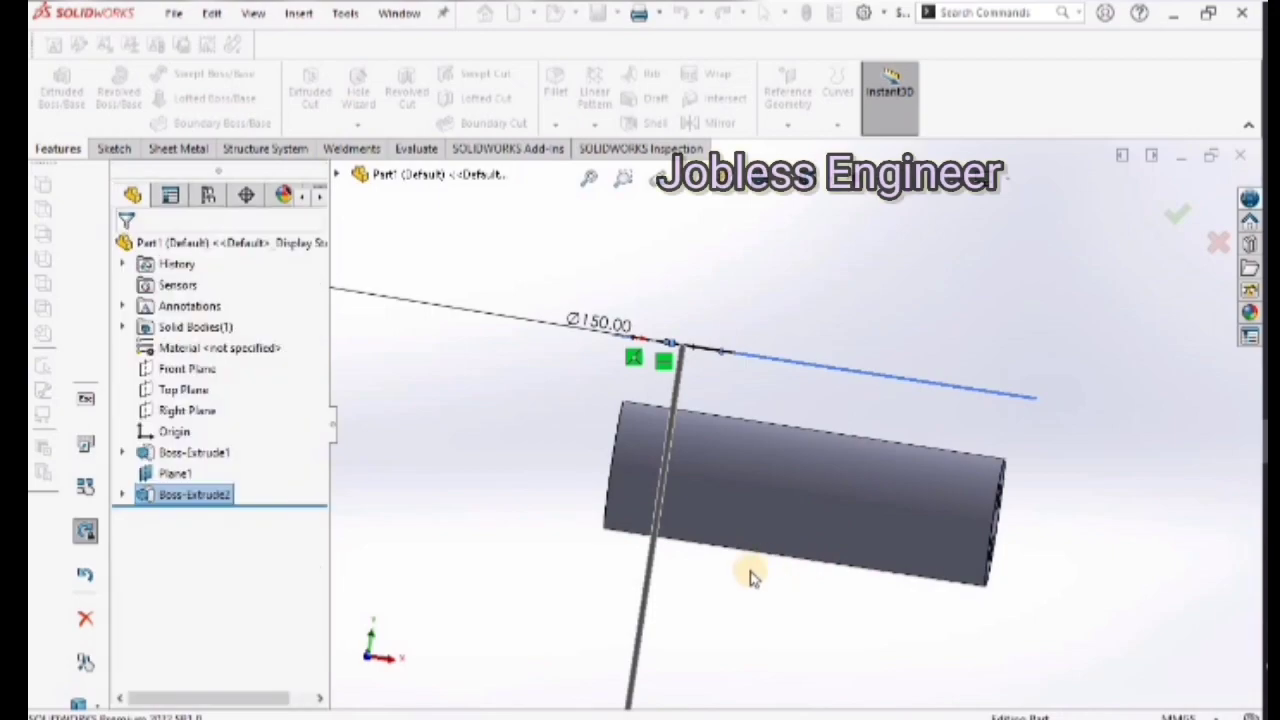
- Fillet the edge where the round boss meets the cylinder with a 25 mm radius
middle_click_drag(731, 577, 737, 609)
left_click(817, 294)
scroll(701, 382, "up", 2)
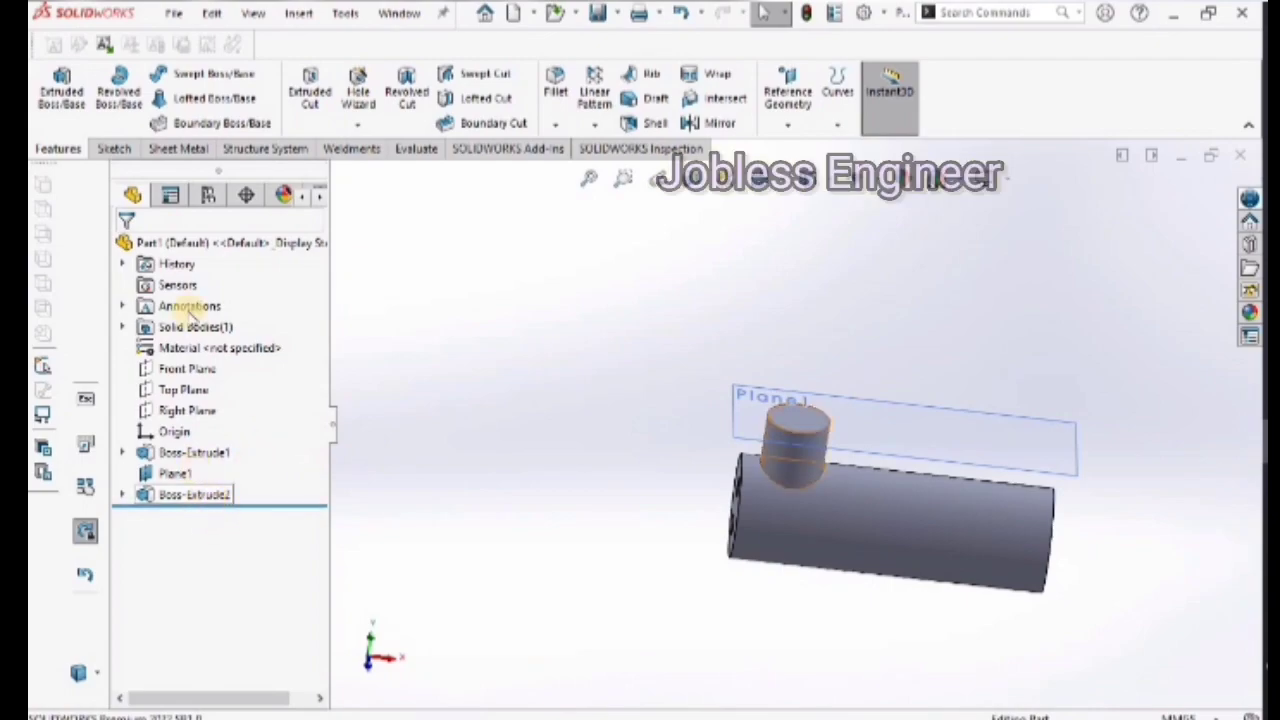
left_click(786, 490)
left_click(998, 428)
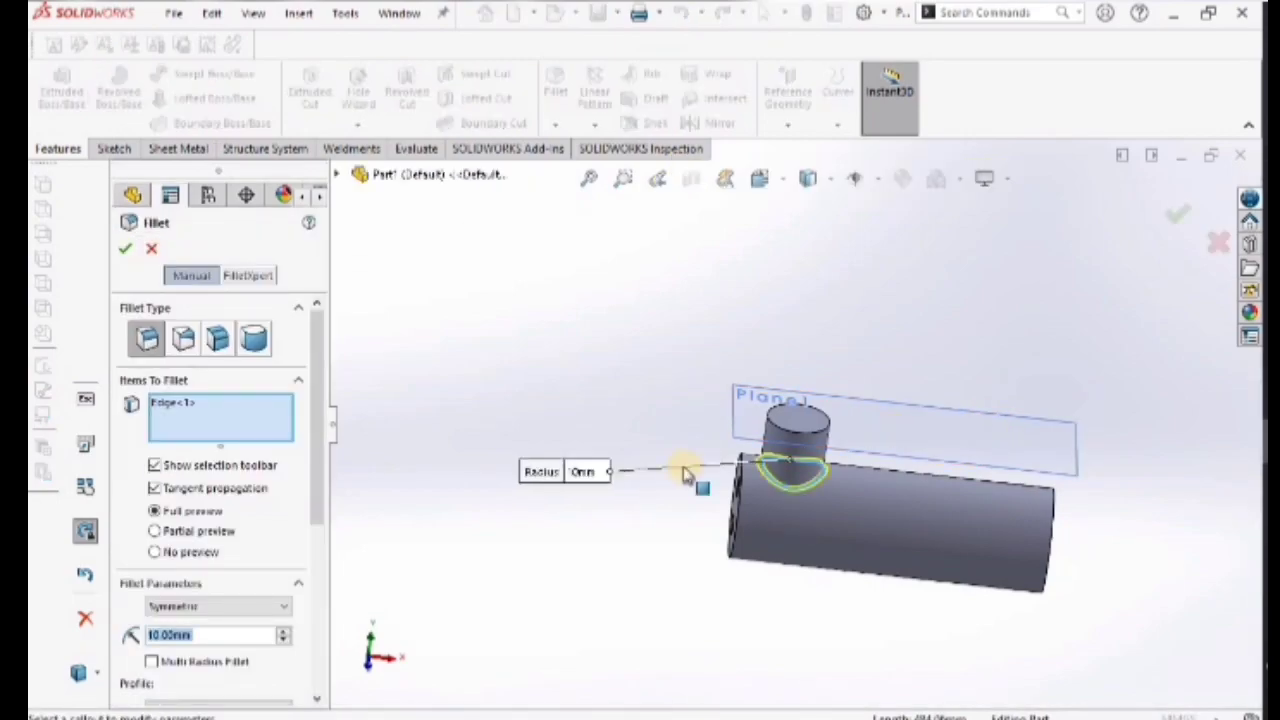
type("25")
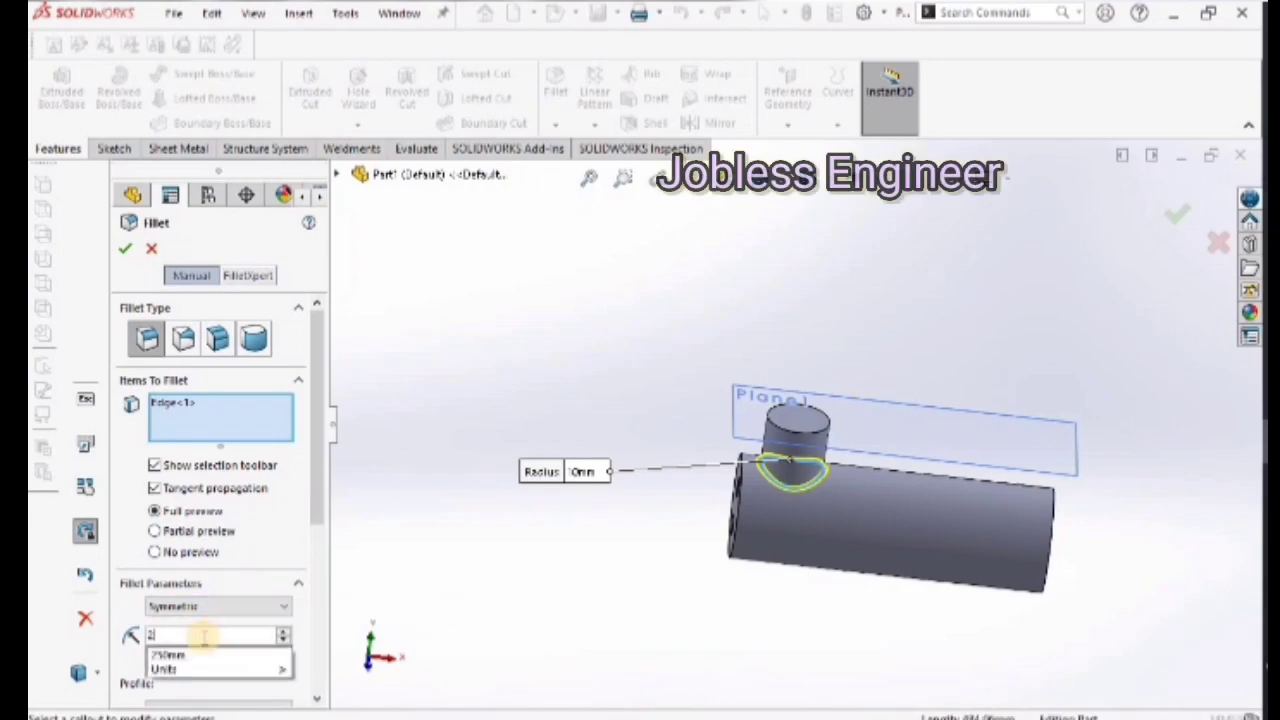
key("Return")
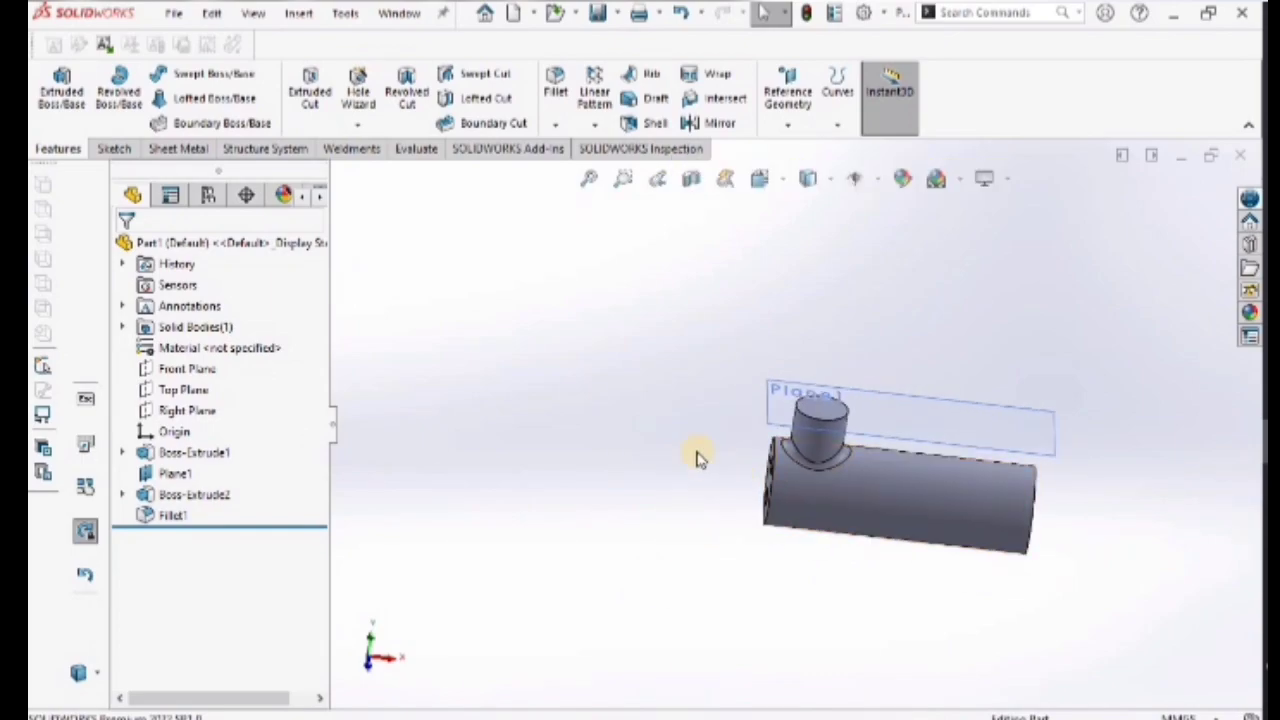
- Create a reference plane offset 250 mm from the Top Plane, flipped to the side opposite the boss
scroll(694, 452, "down", 3)
middle_click_drag(697, 457, 742, 514)
scroll(742, 514, "up", 4)
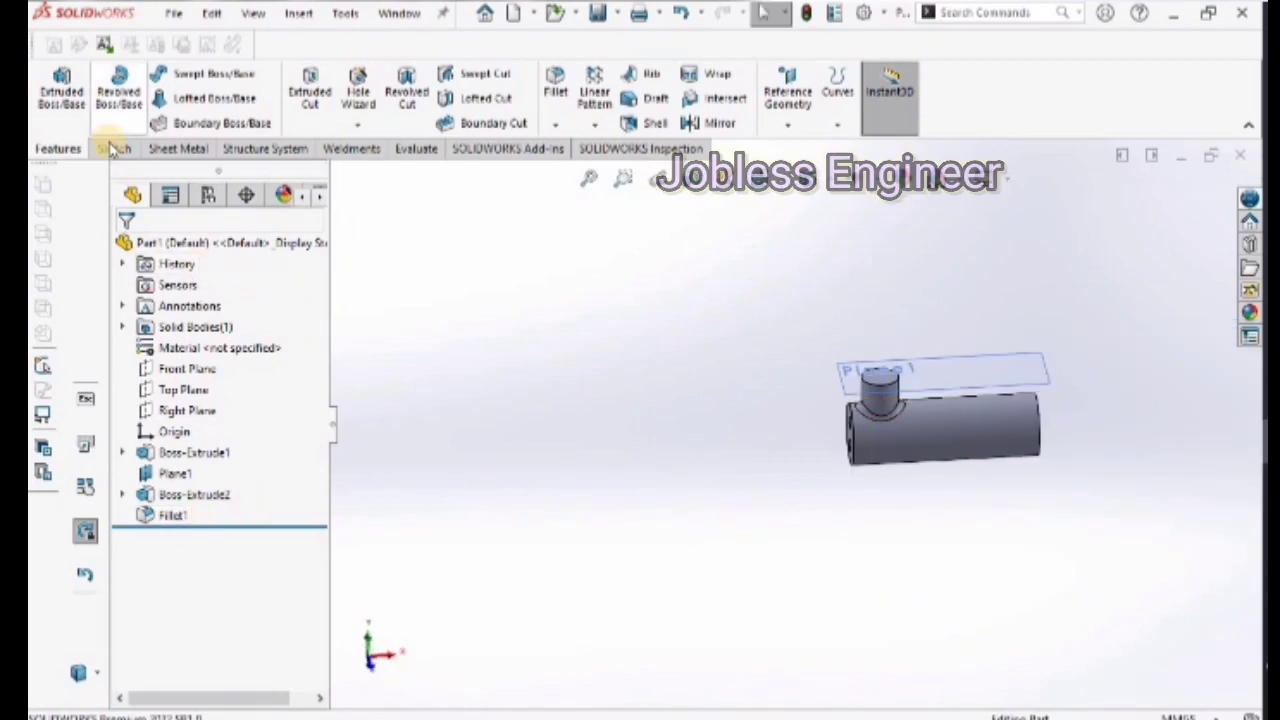
left_click(787, 125)
left_click(800, 150)
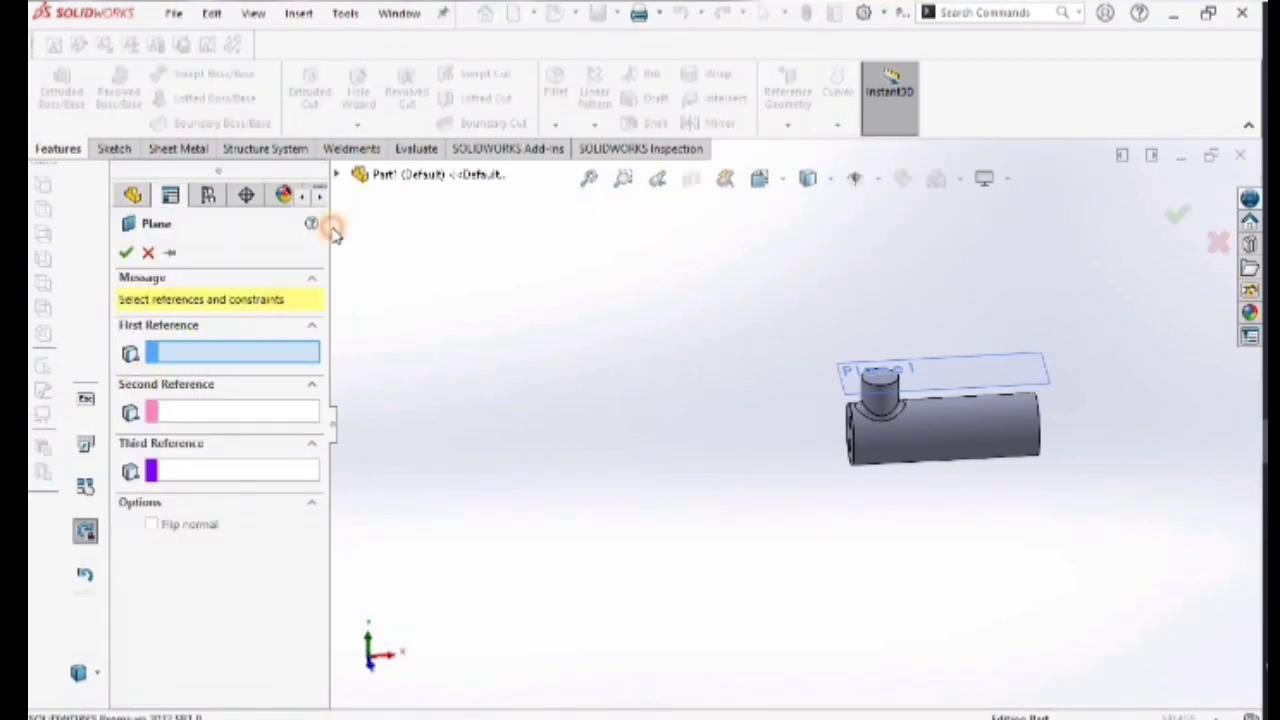
left_click(338, 176)
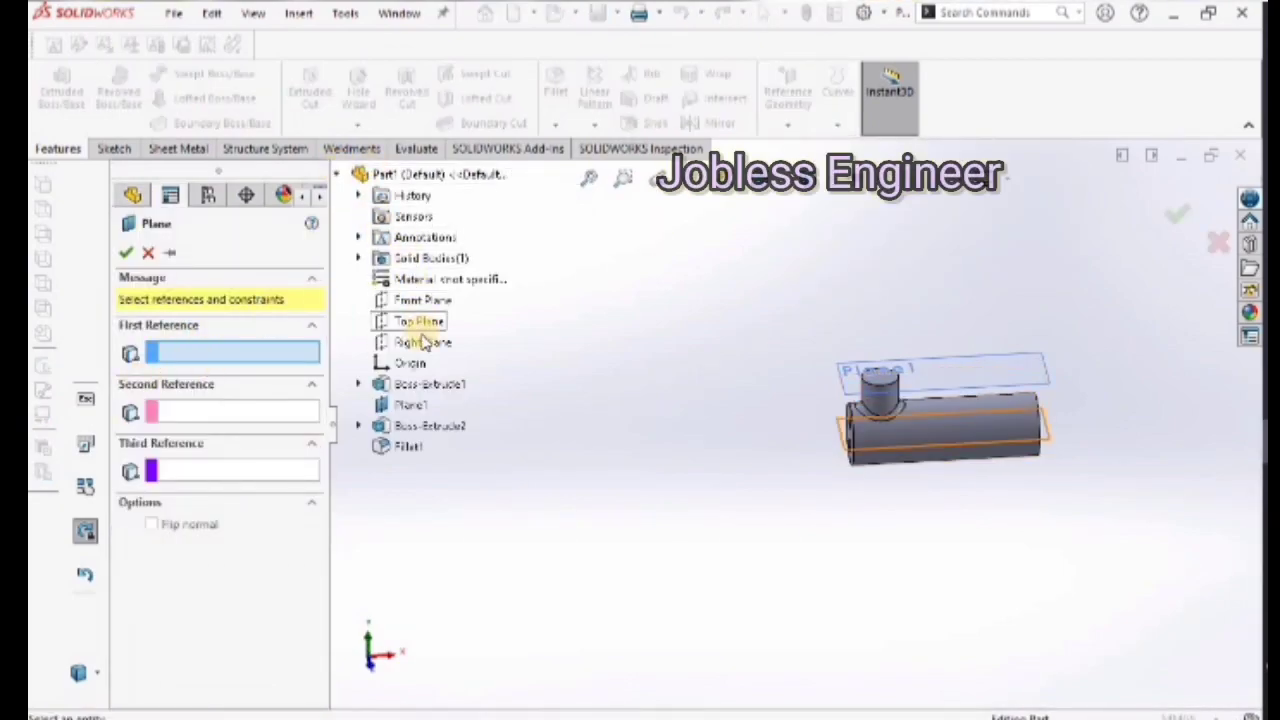
left_click(425, 322)
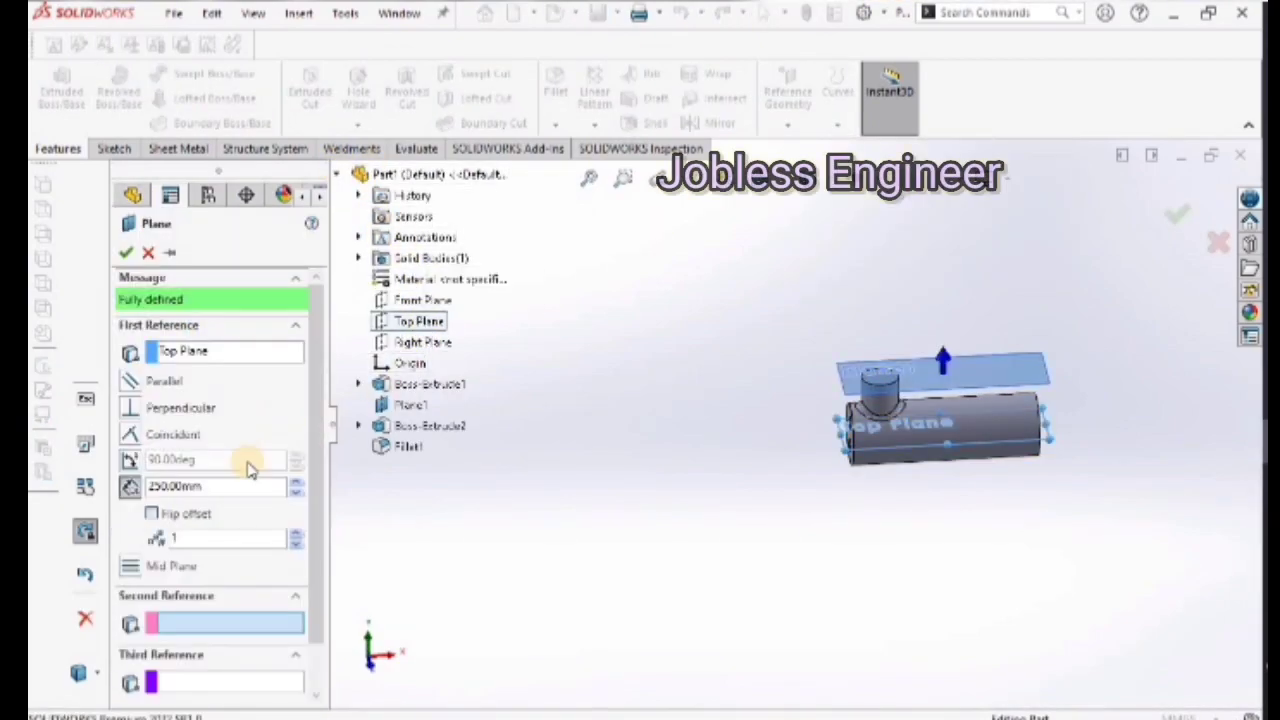
left_click(153, 514)
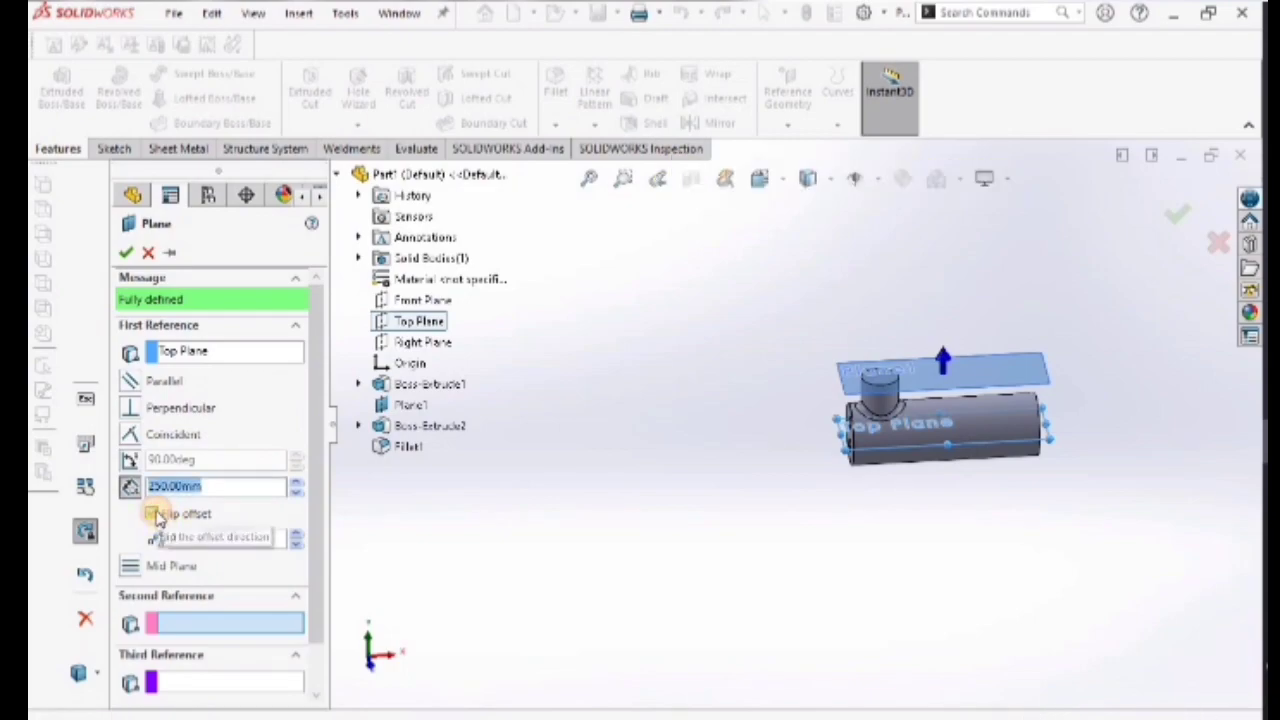
left_click(122, 254)
- Open a sketch on the new lower plane and draw a horizontal construction line about 115 mm inward from the midpoint of the cylinder's far end
right_click(176, 540)
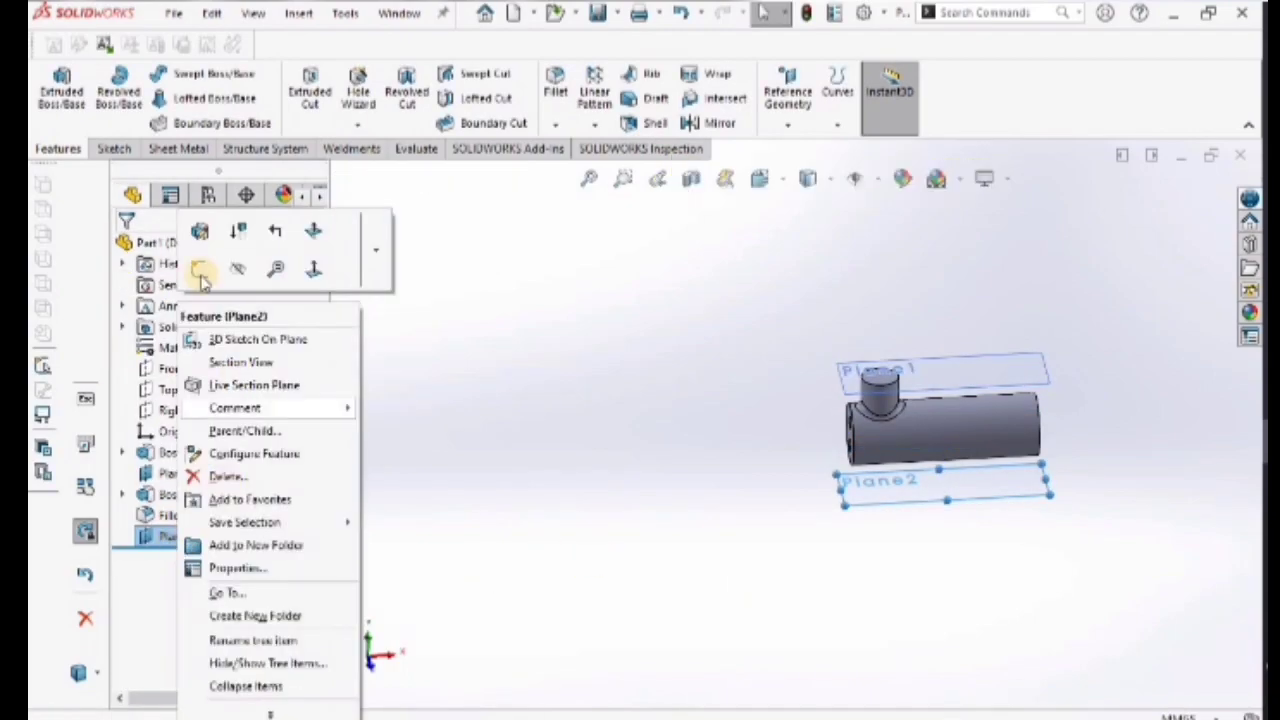
left_click(200, 274)
left_click(168, 76)
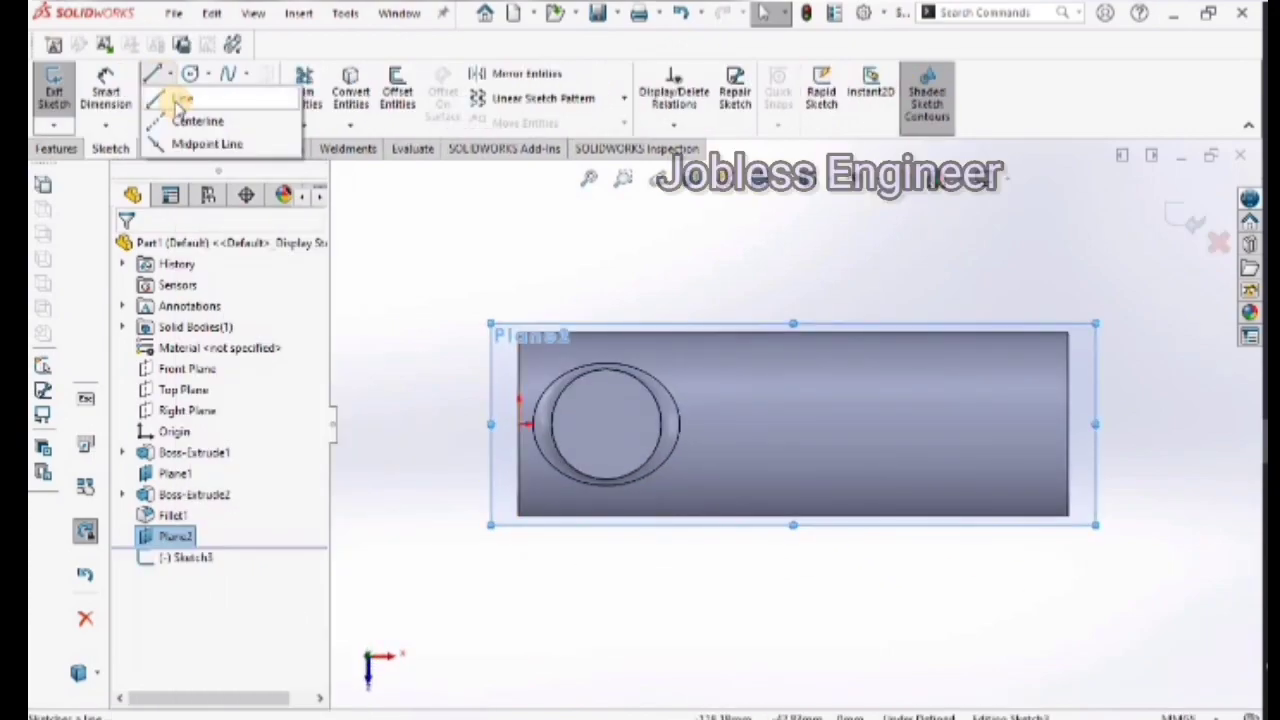
left_click(181, 97)
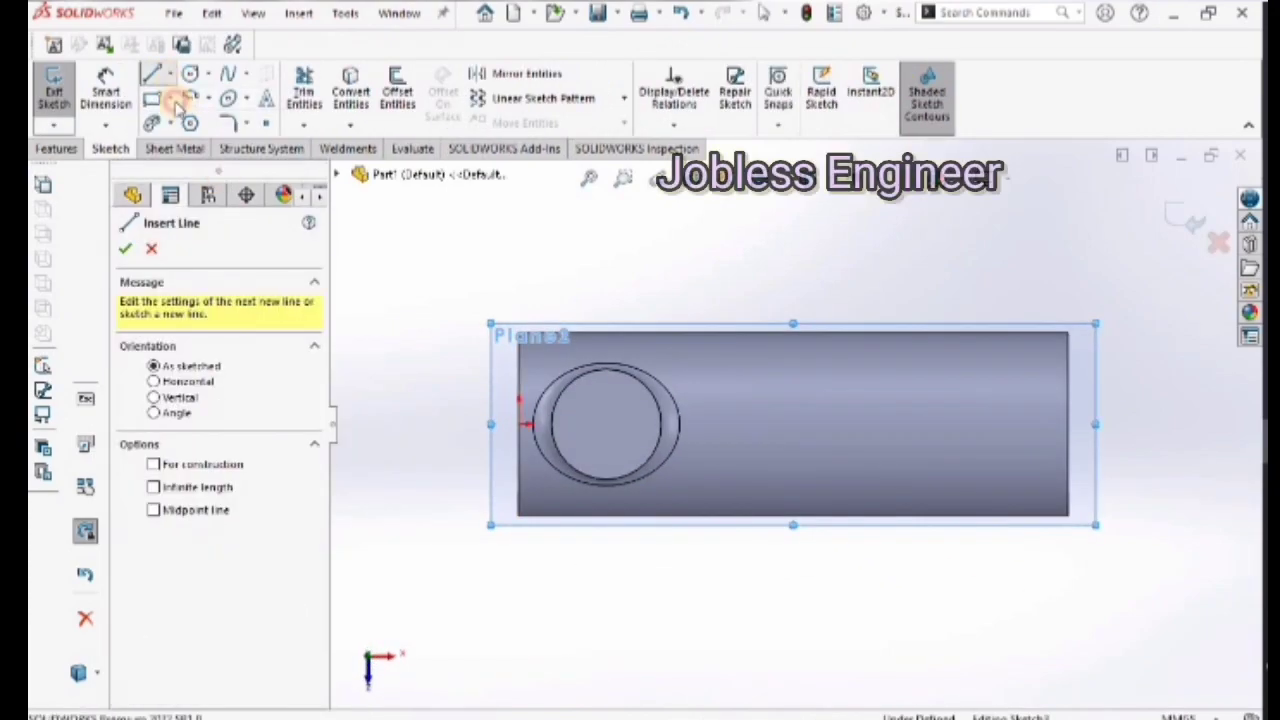
left_click(1068, 424)
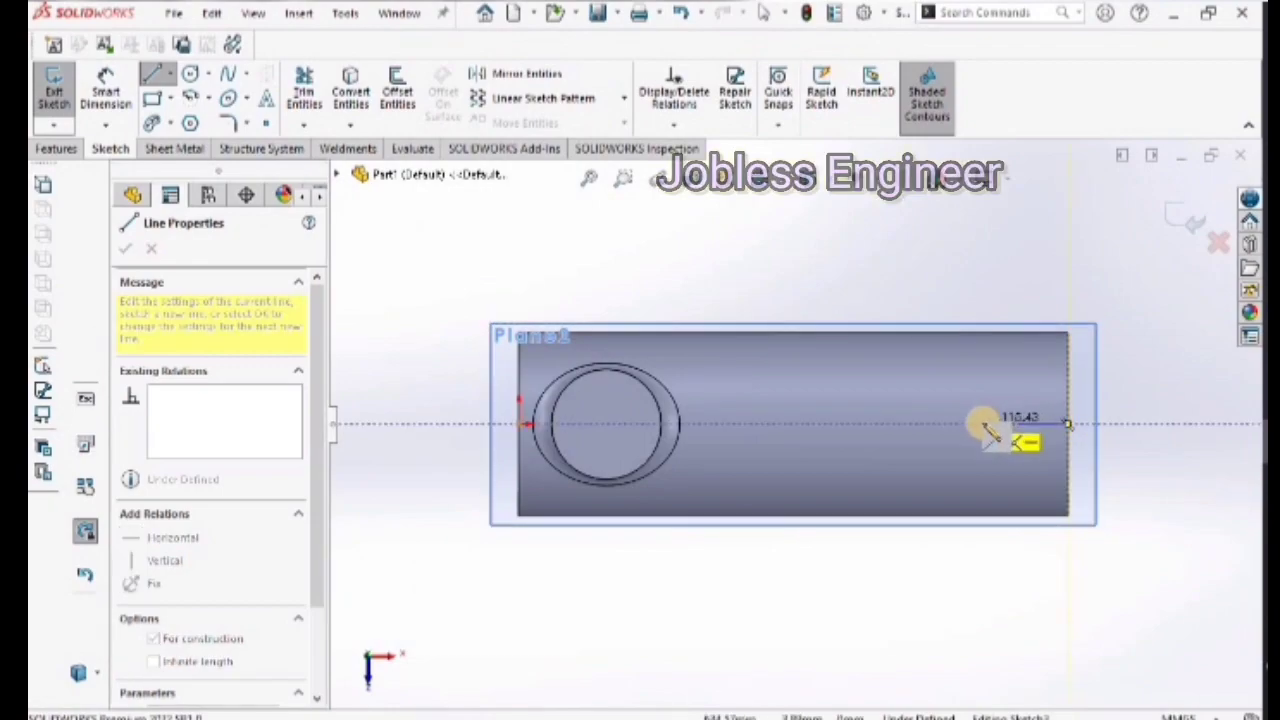
left_click(984, 424)
right_click(957, 271)
left_click(967, 276)
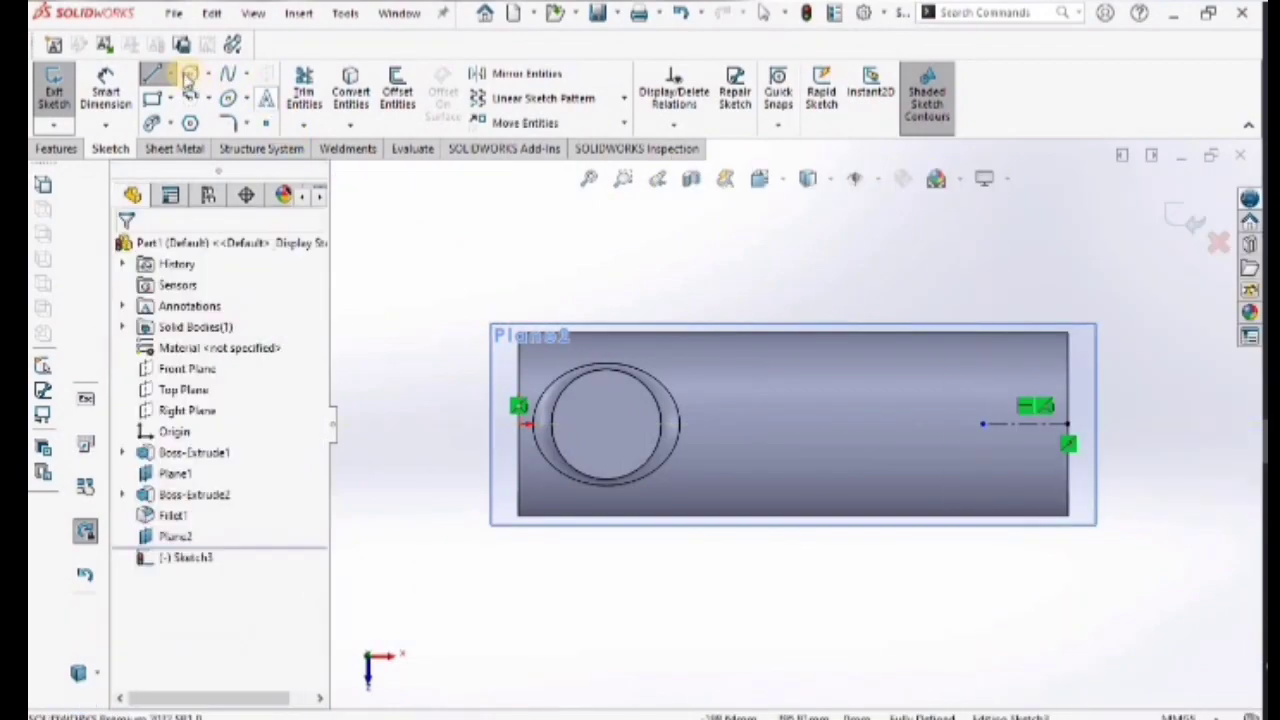
- Dimension the construction line's length as 120 mm
left_click(106, 92)
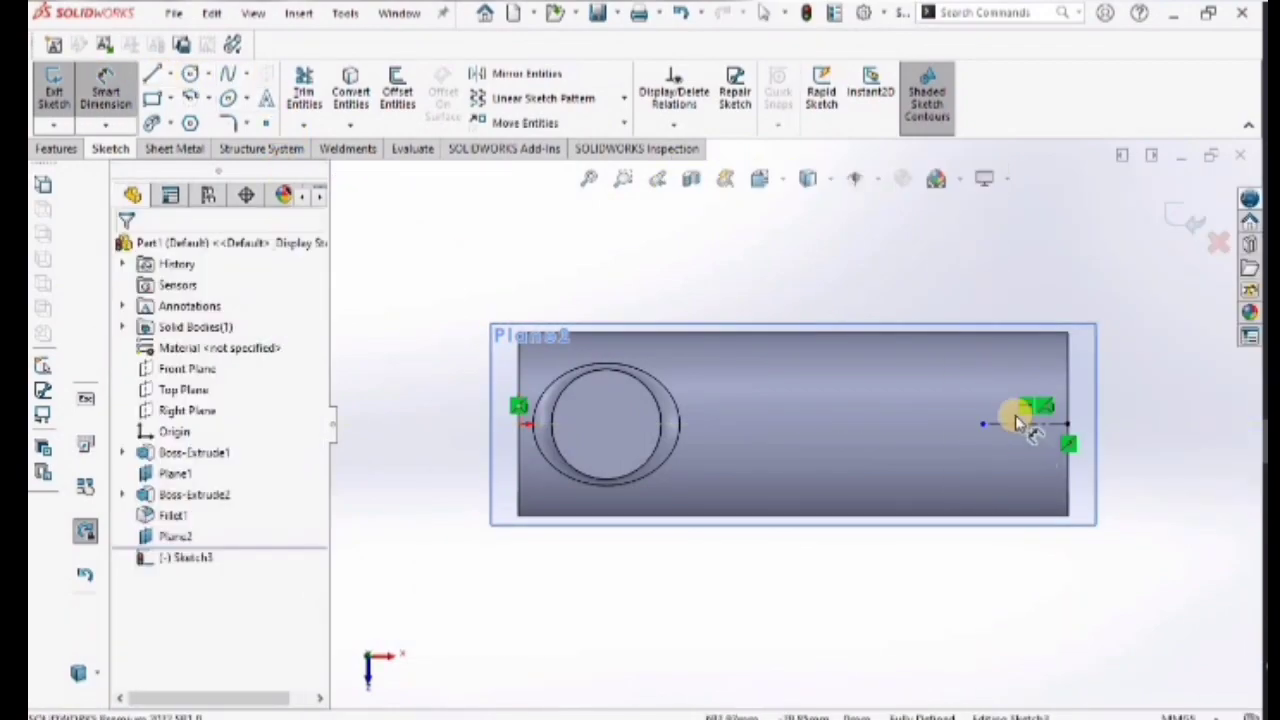
left_click(1010, 287)
type("120")
key("Return")
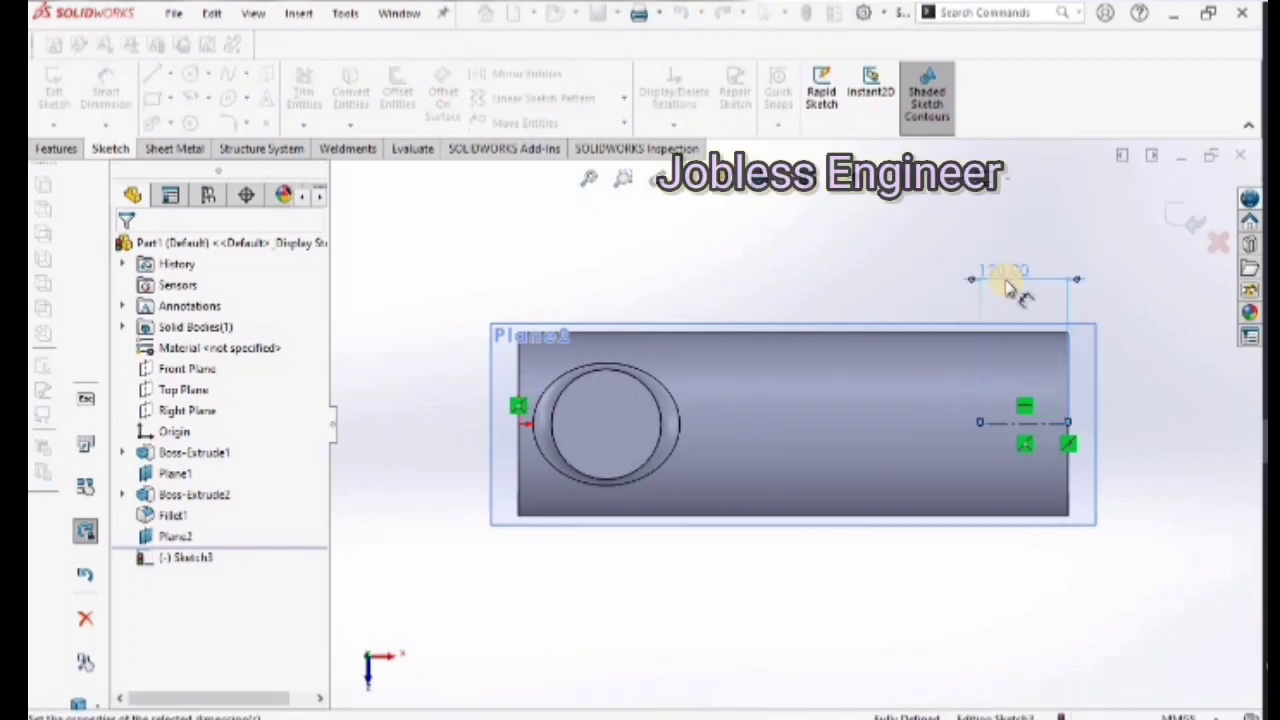
- Sketch a circle about 128 mm in diameter centred on the inner end of the construction line
left_click(208, 74)
left_click(214, 97)
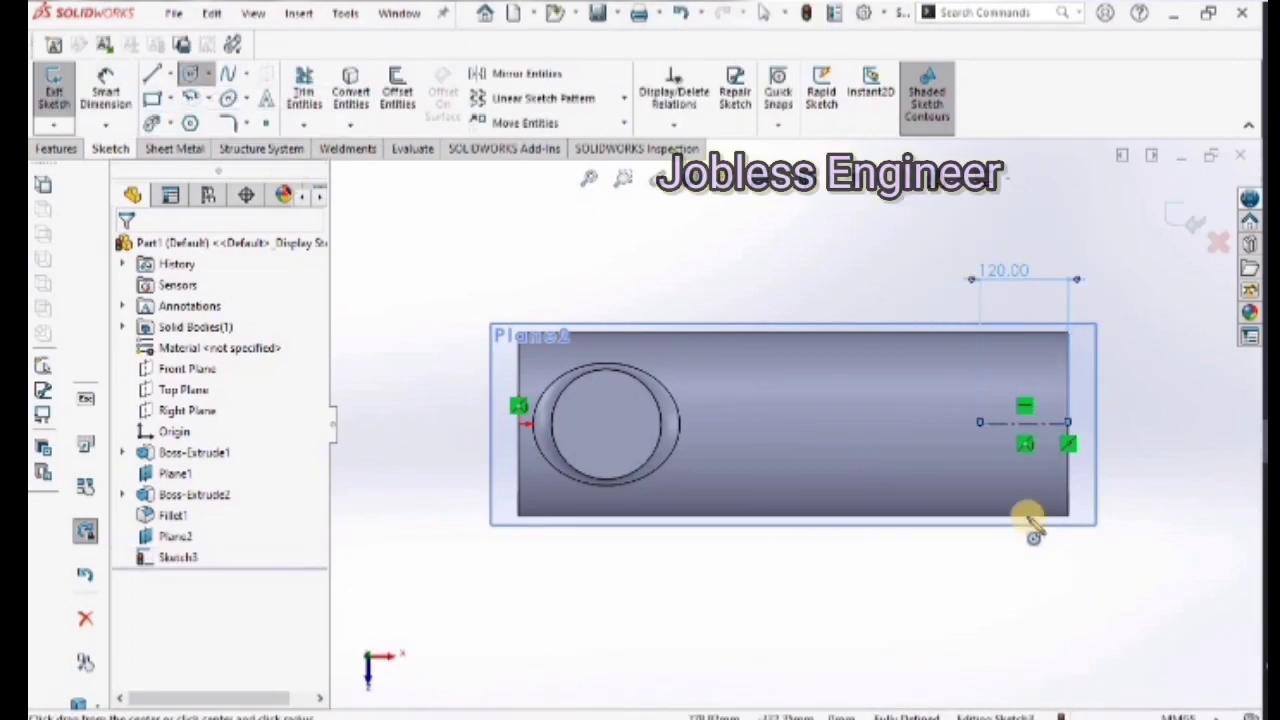
left_click(980, 424)
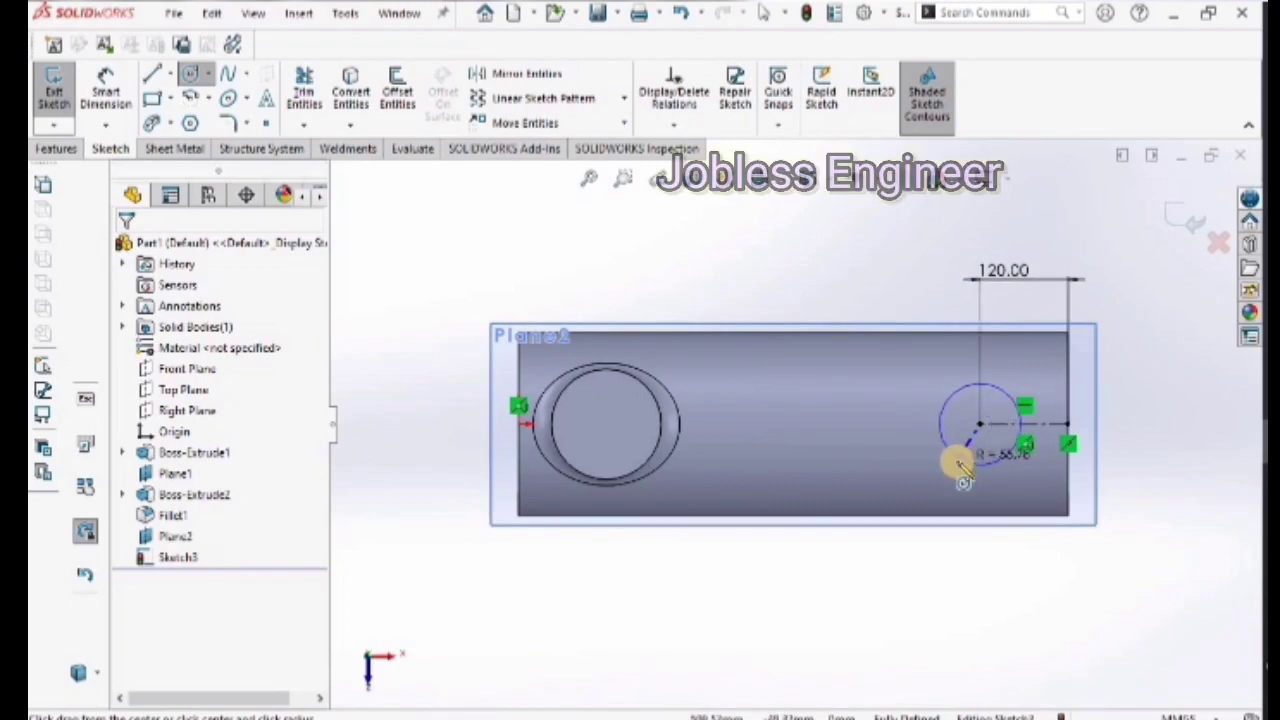
left_click(951, 460)
right_click(834, 287)
left_click(842, 278)
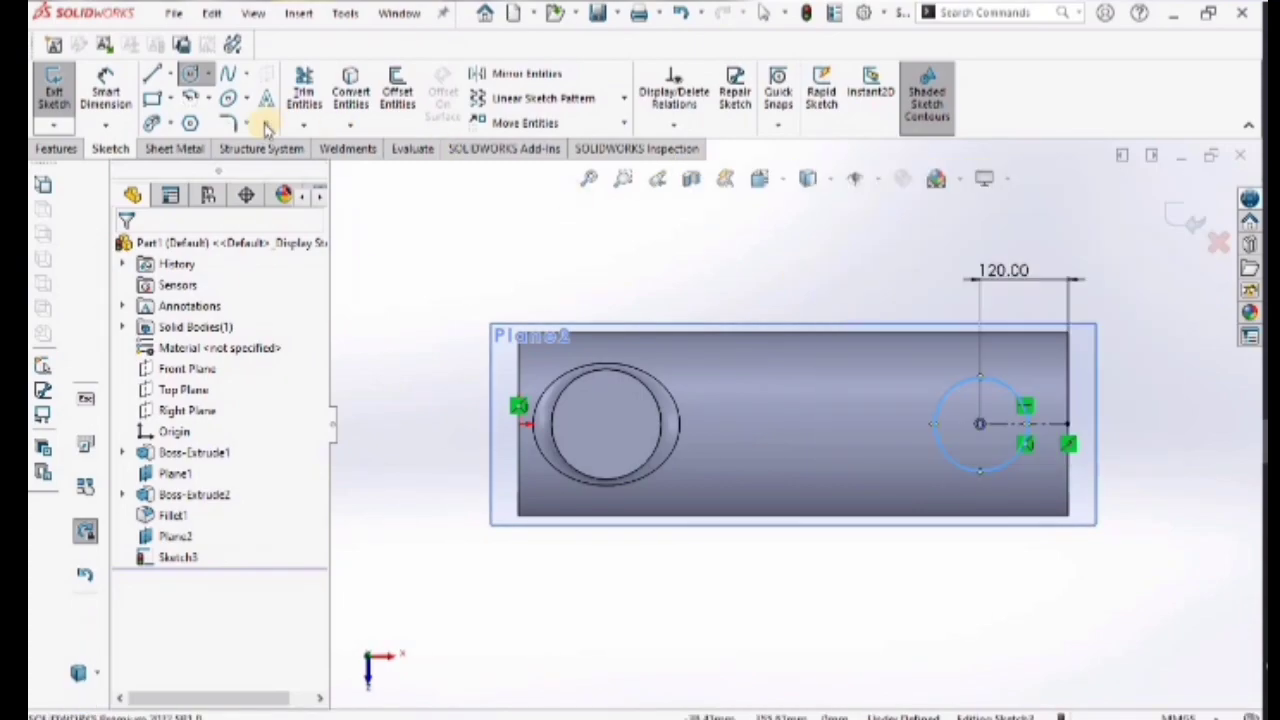
- Dimension the new circle's diameter as 150 mm
left_click(105, 88)
left_click(960, 385)
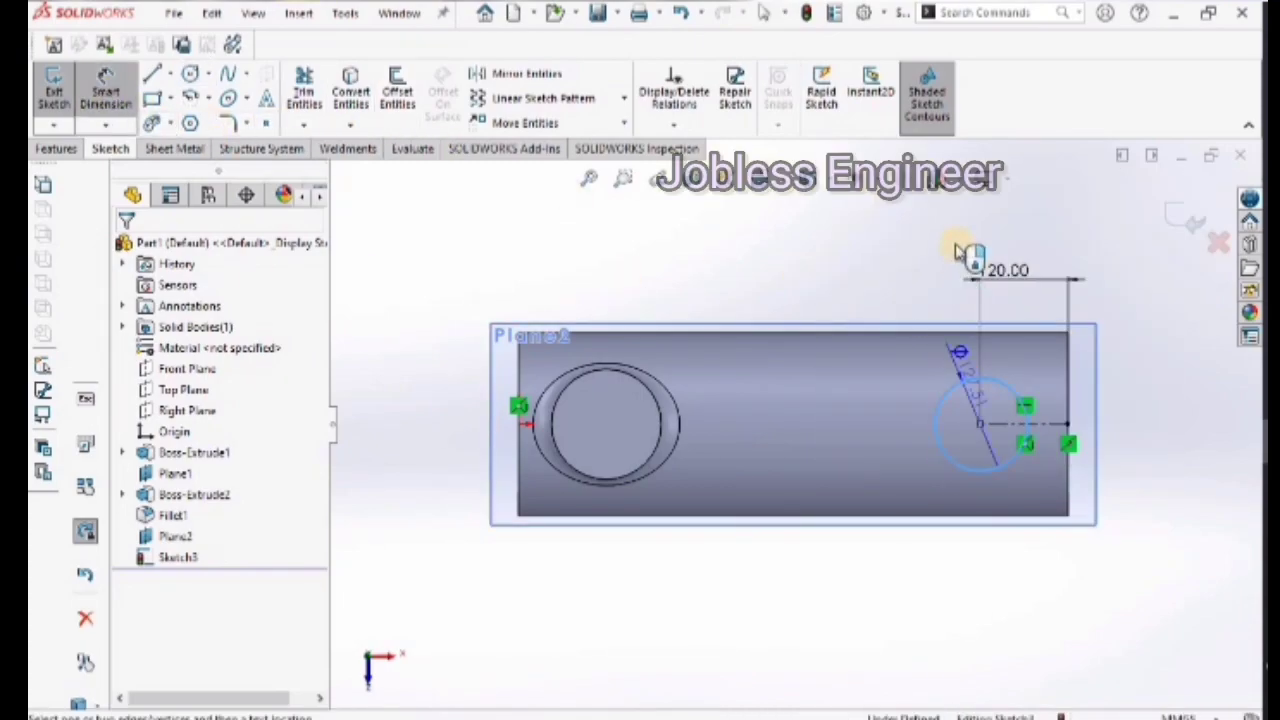
left_click(957, 249)
type("150")
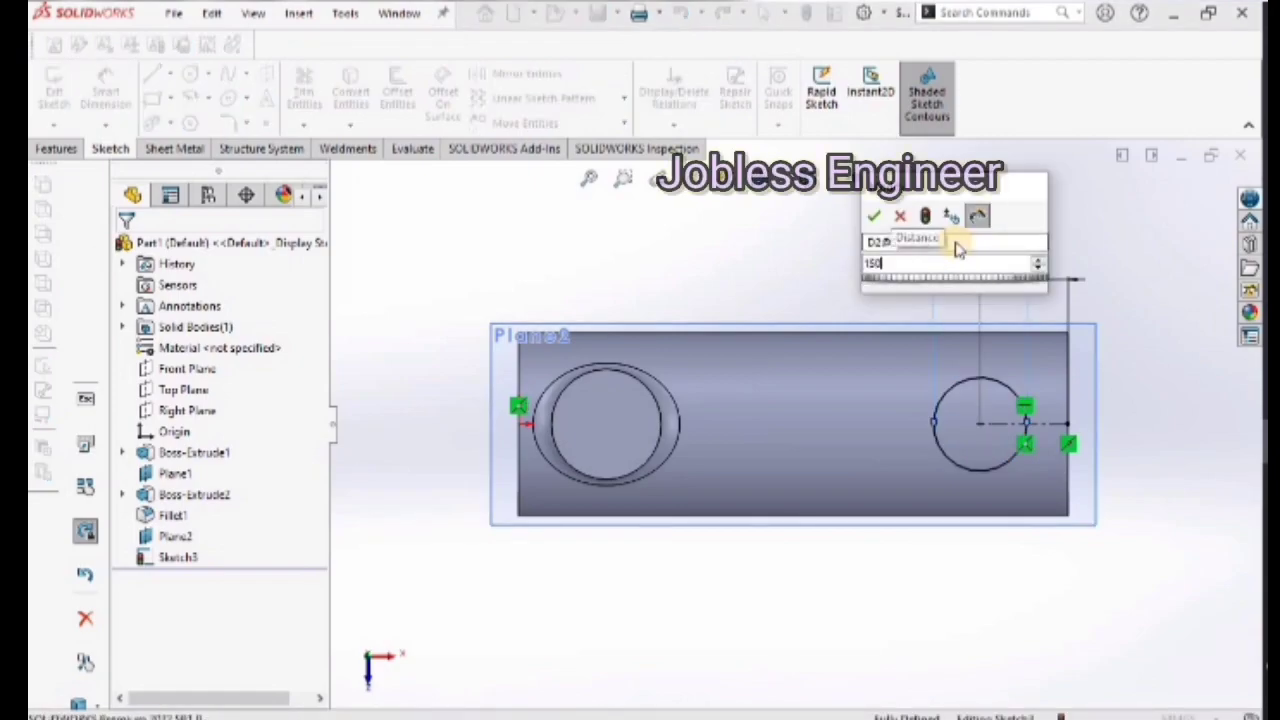
key("Return")
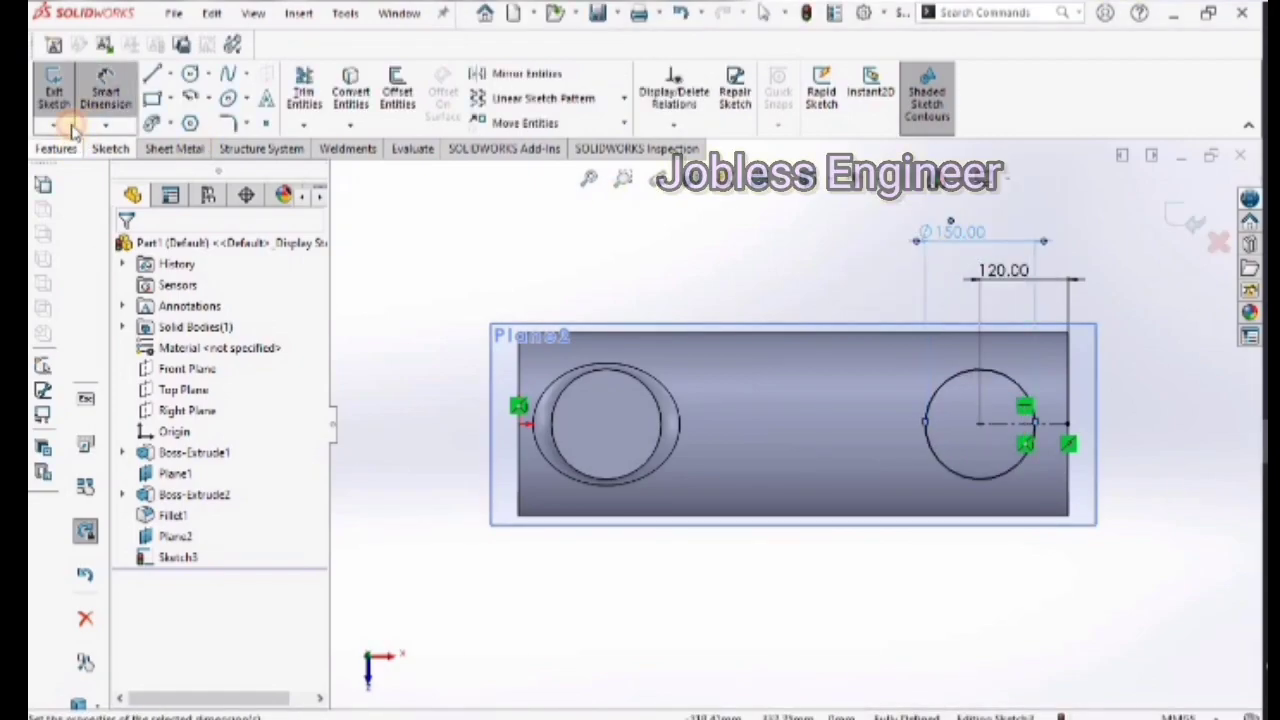
- Extrude the circle from the lower plane with Up To Surface, ending on the cylinder's outer face
left_click(57, 148)
left_click(62, 88)
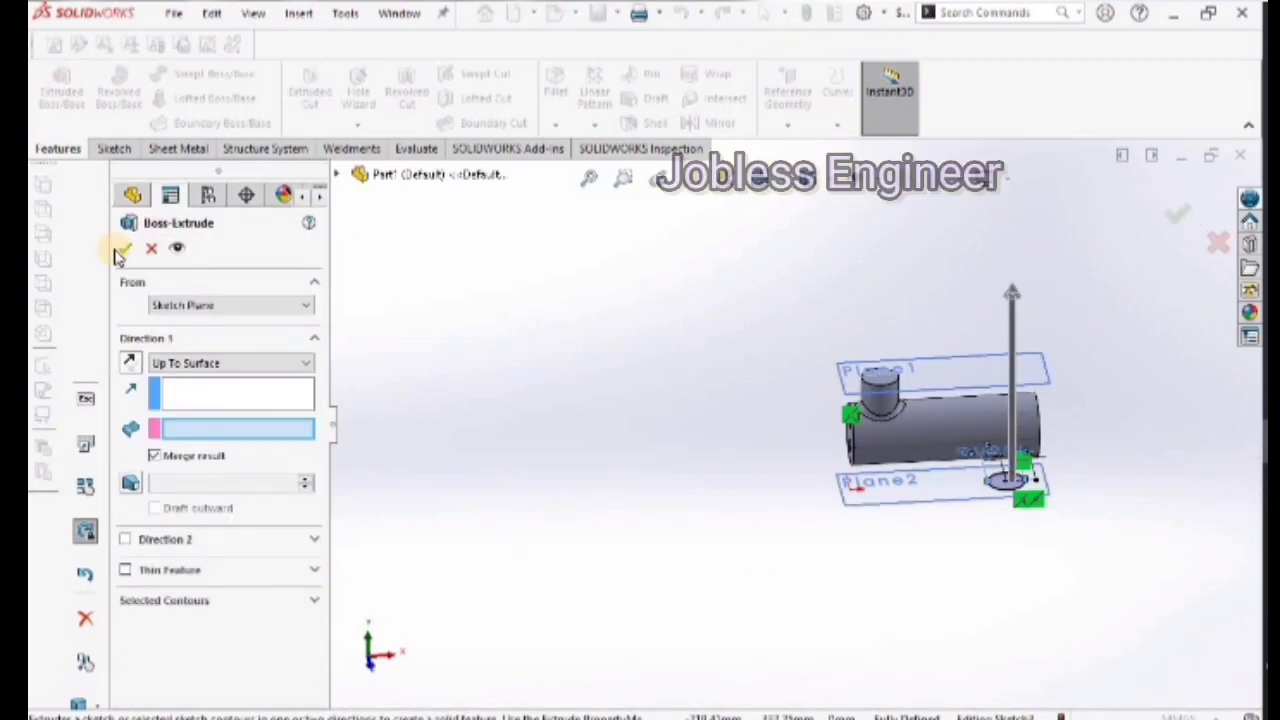
left_click(930, 450)
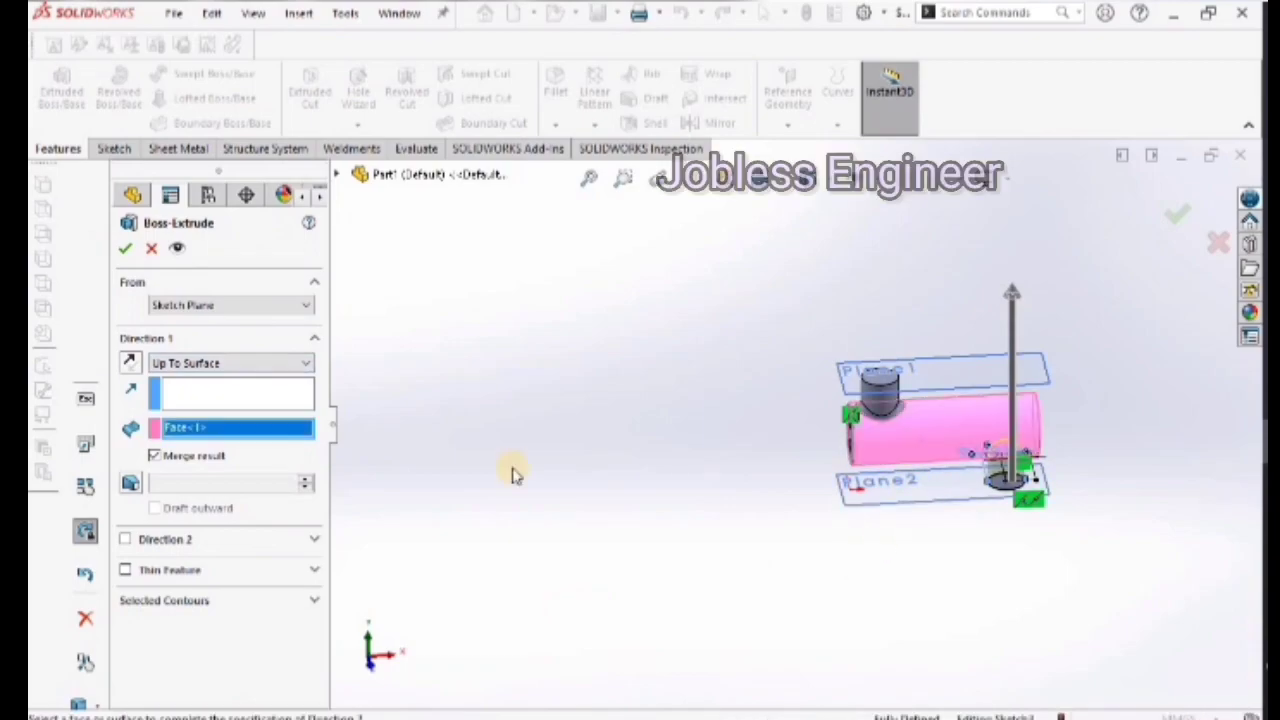
left_click(123, 250)
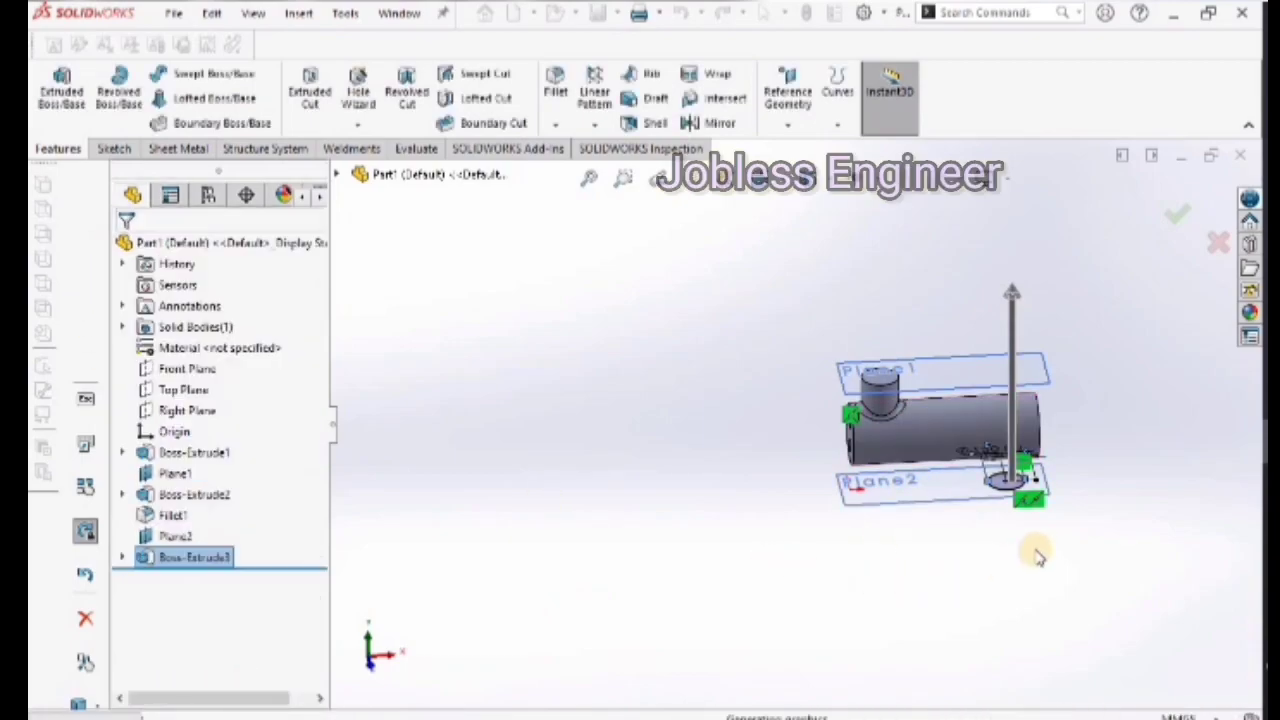
- Examine the upper and lower bosses on the cylinder from the side
scroll(1018, 453, "down", 3)
scroll(1010, 450, "up", 3)
scroll(846, 400, "down", 2)
scroll(846, 400, "up", 2)
scroll(846, 446, "down", 2)
scroll(845, 460, "up", 2)
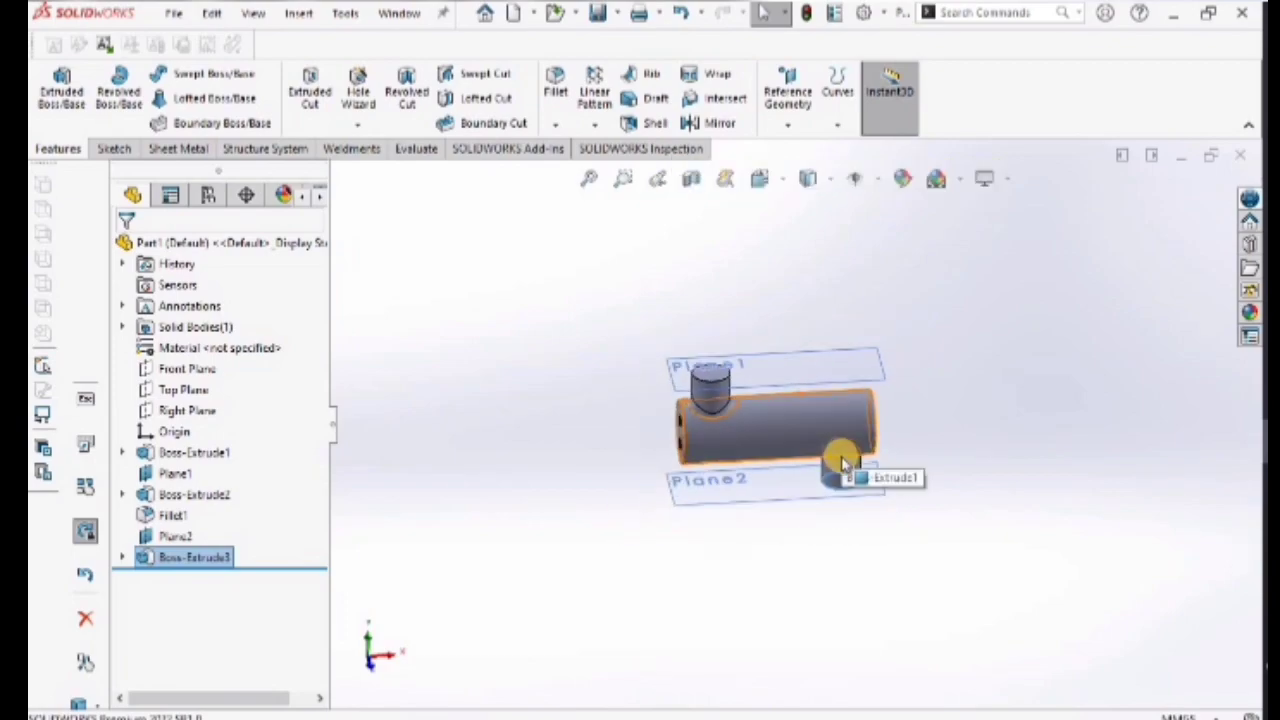
scroll(844, 463, "down", 2)
scroll(842, 464, "up", 1)
scroll(843, 465, "up", 2)
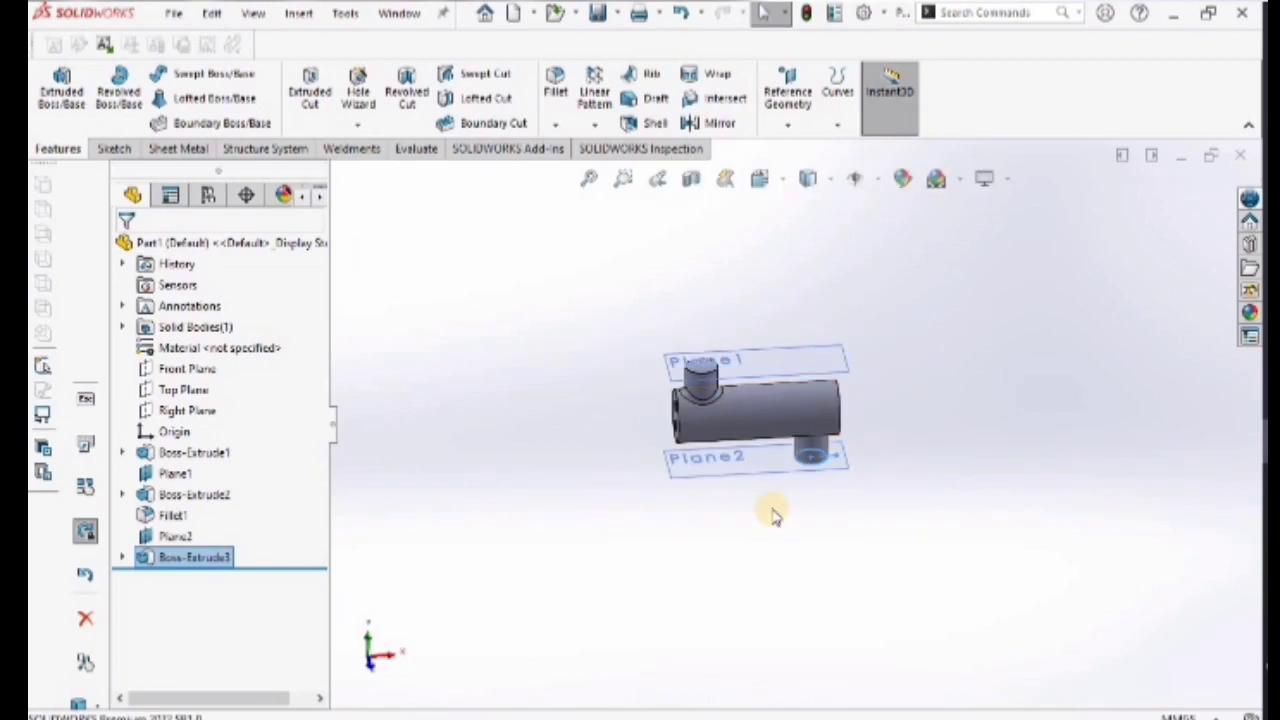
scroll(775, 515, "up", 2)
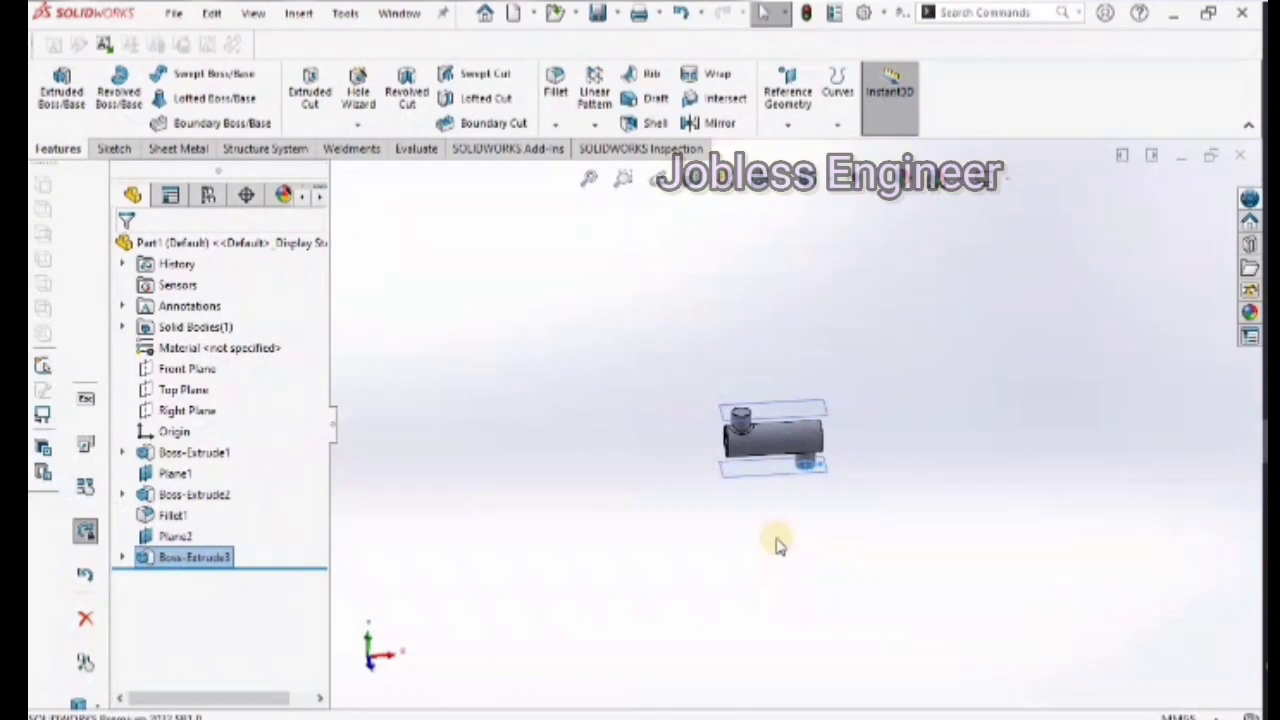
scroll(772, 500, "up", 3)
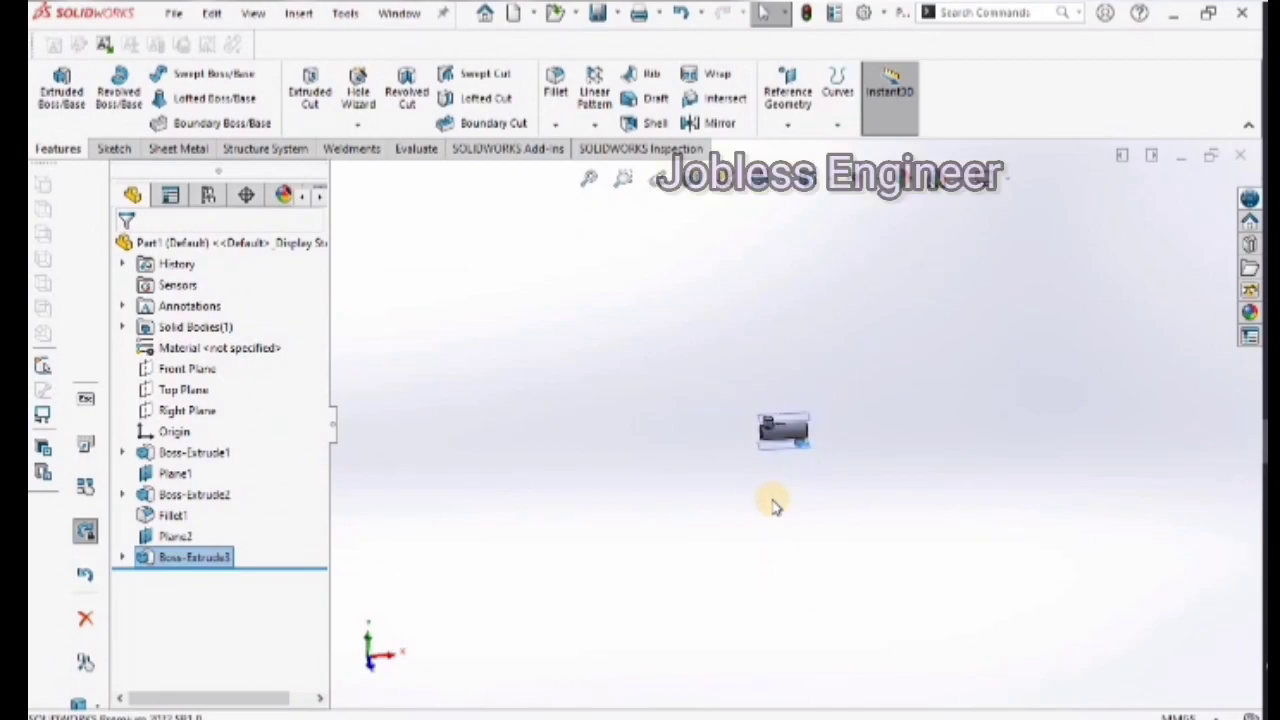
scroll(772, 490, "down", 4)
middle_click_drag(1129, 531, 1131, 450)
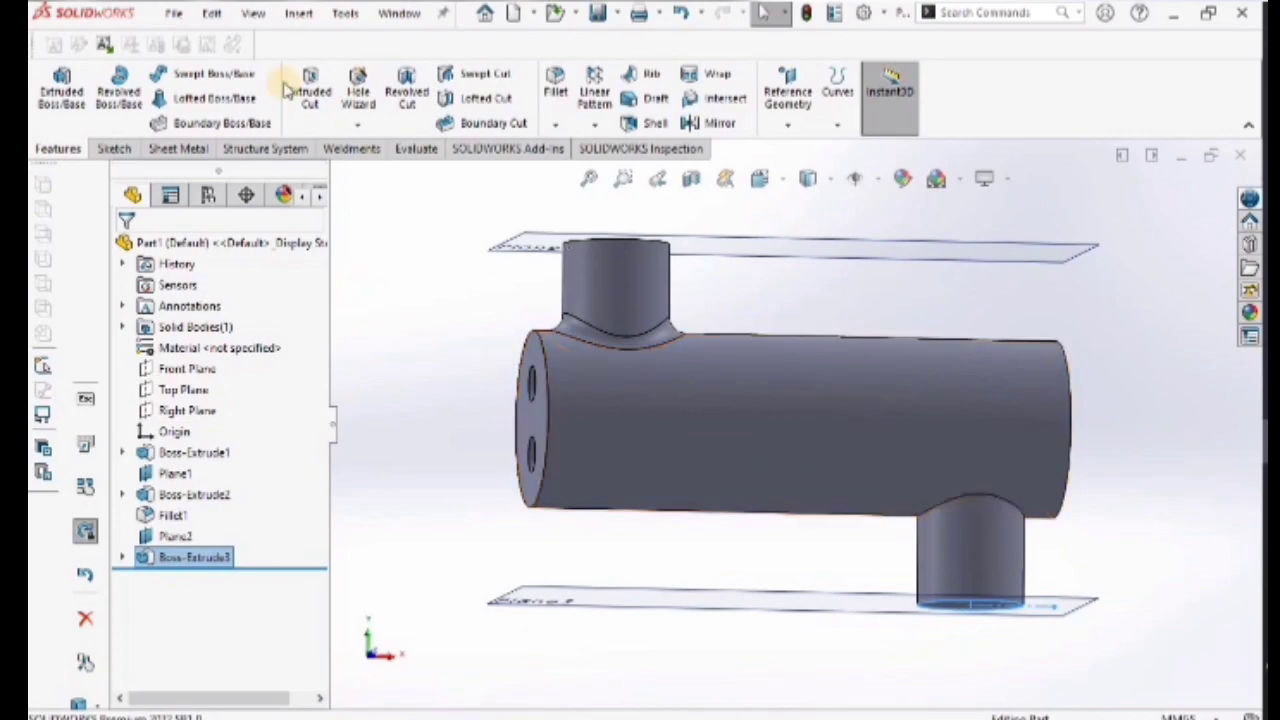
- Fillet the edge where the lower boss meets the cylinder with a 25 mm radius
left_click(1003, 503)
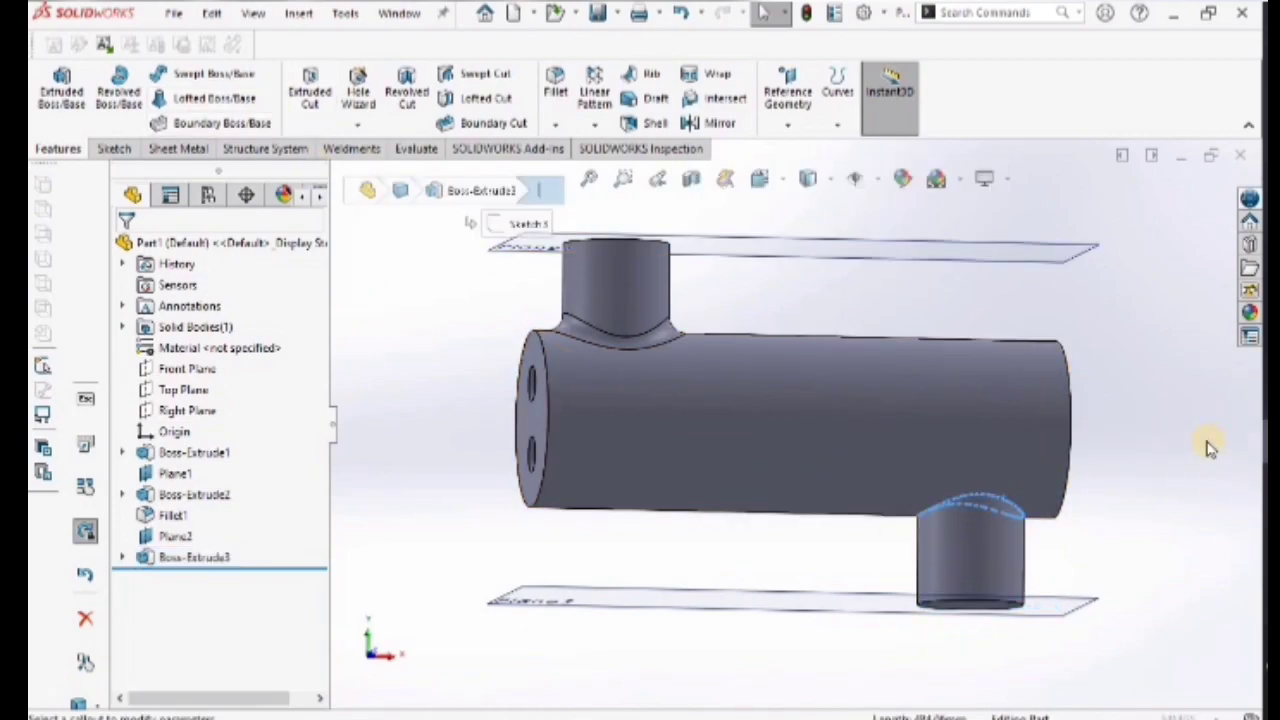
left_click(1210, 449)
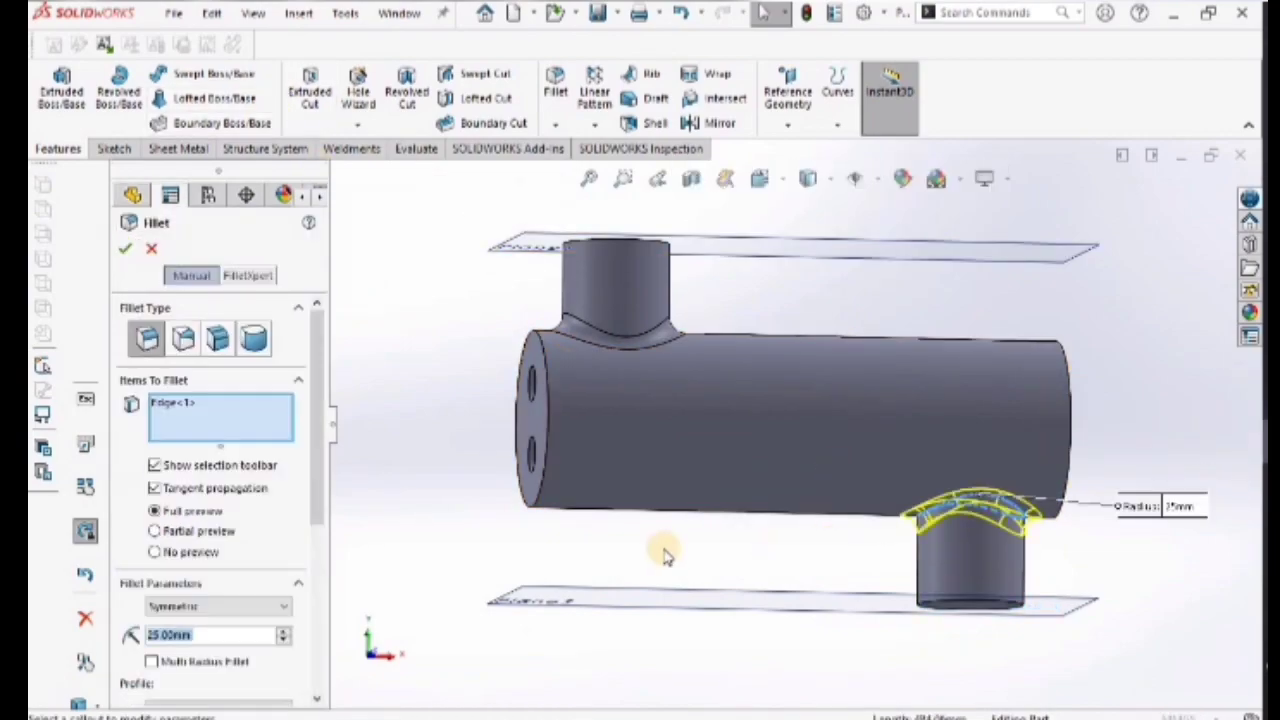
left_click(124, 249)
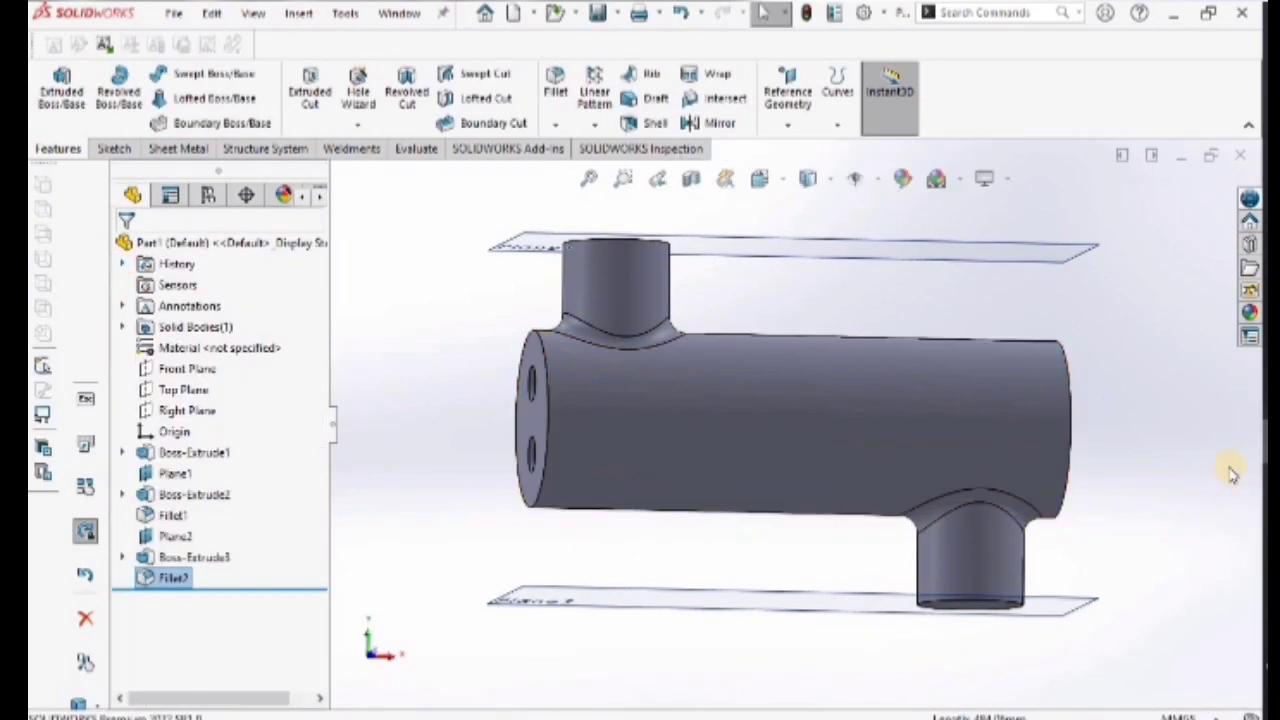
middle_click_drag(1134, 483, 1031, 529)
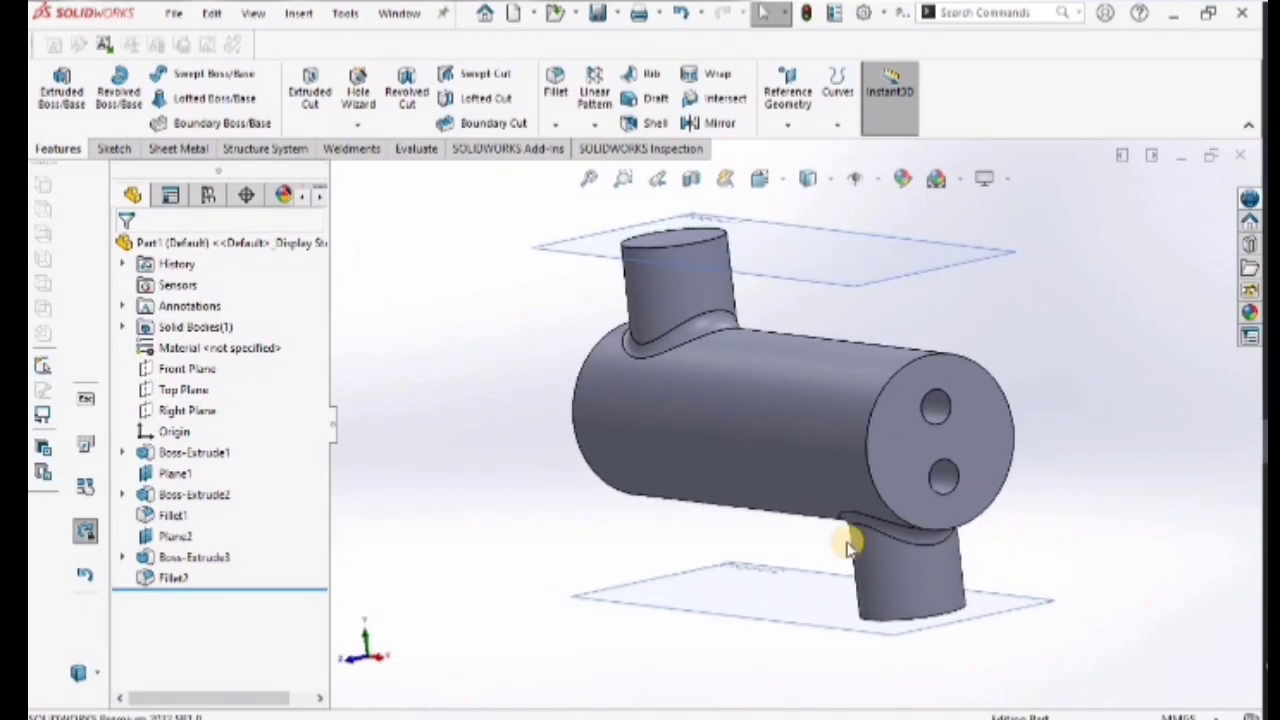
- Save the finished cylinder part
left_click(612, 12)
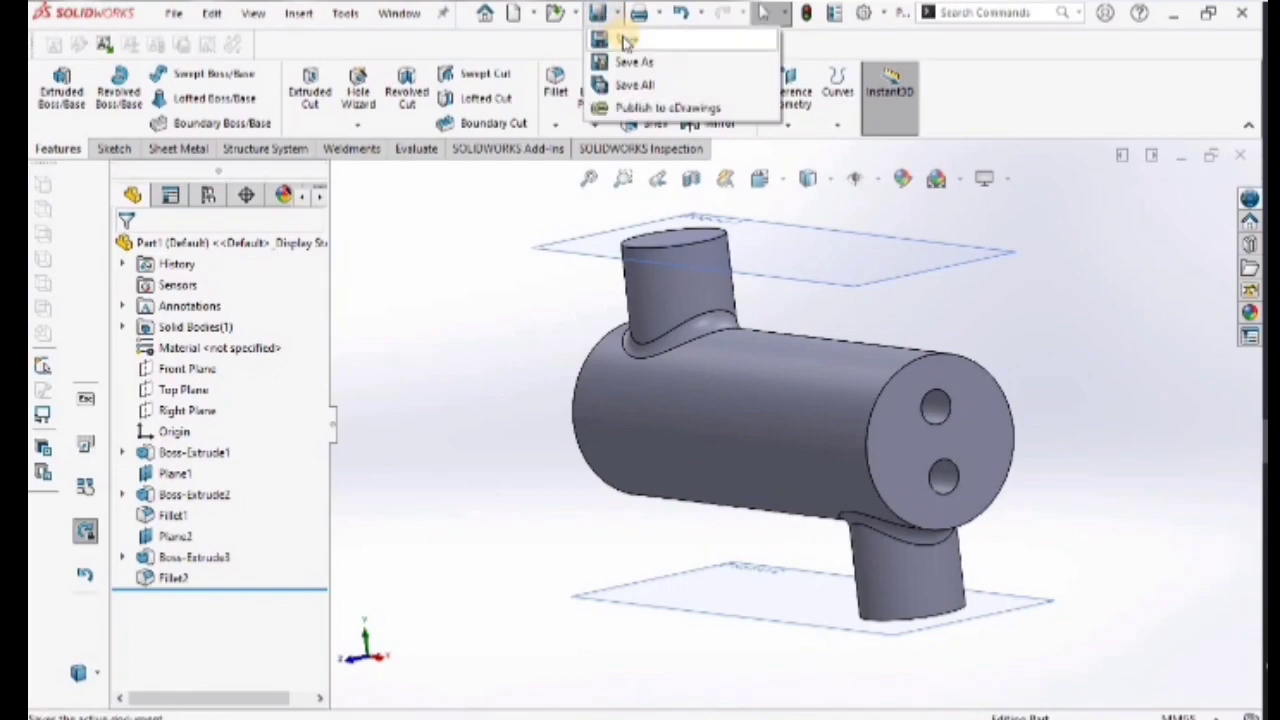
left_click(624, 40)
left_click(620, 14)
left_click(625, 55)
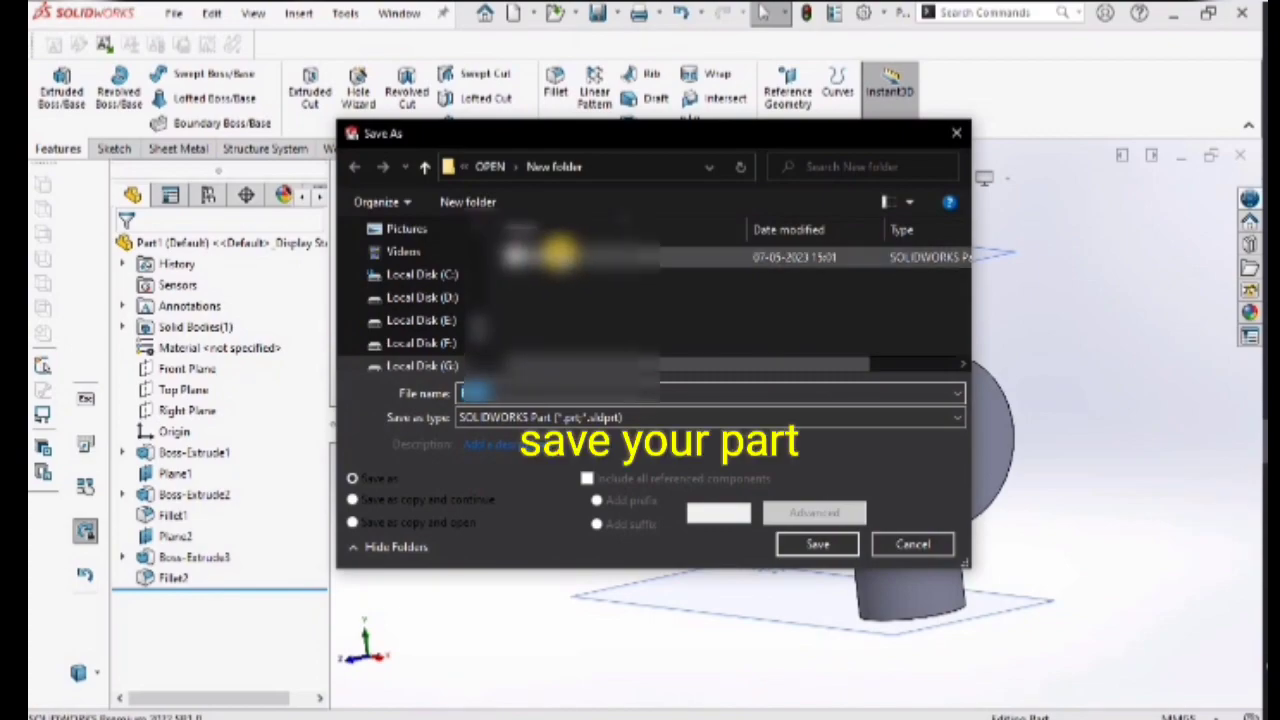
scroll(560, 248, "up", 3, "ctrl")
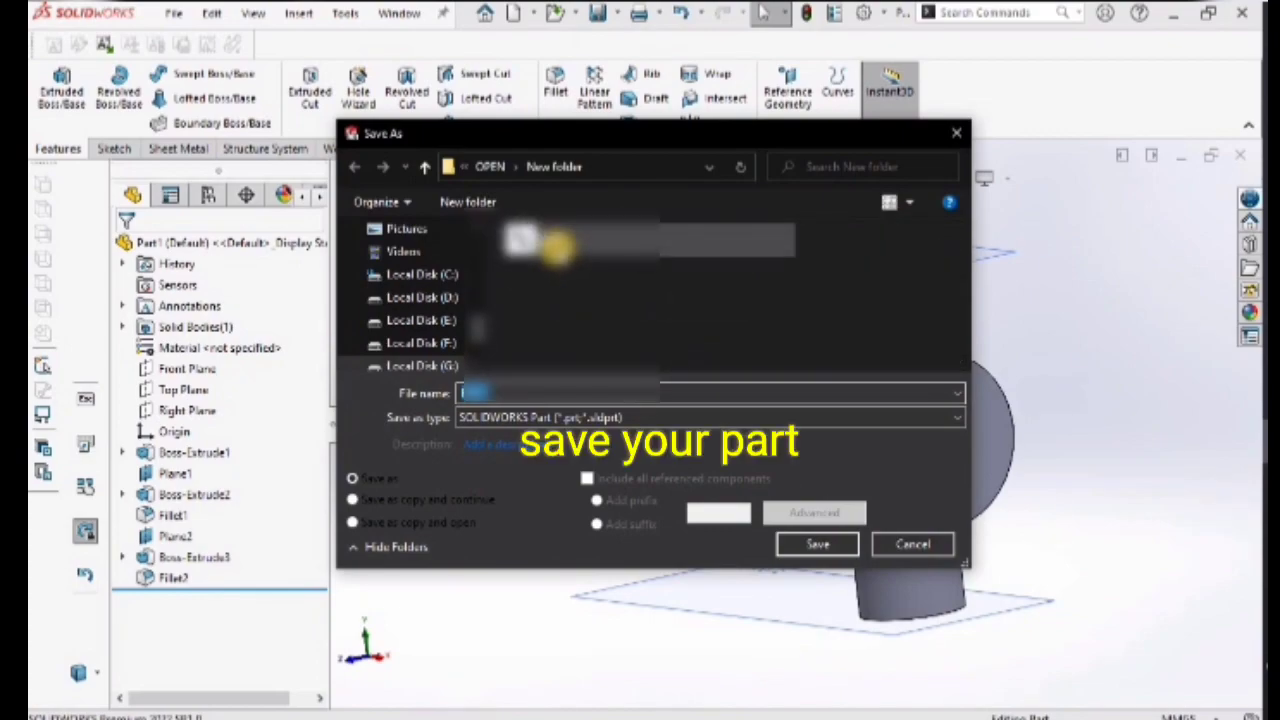
scroll(560, 248, "up", 5, "ctrl")
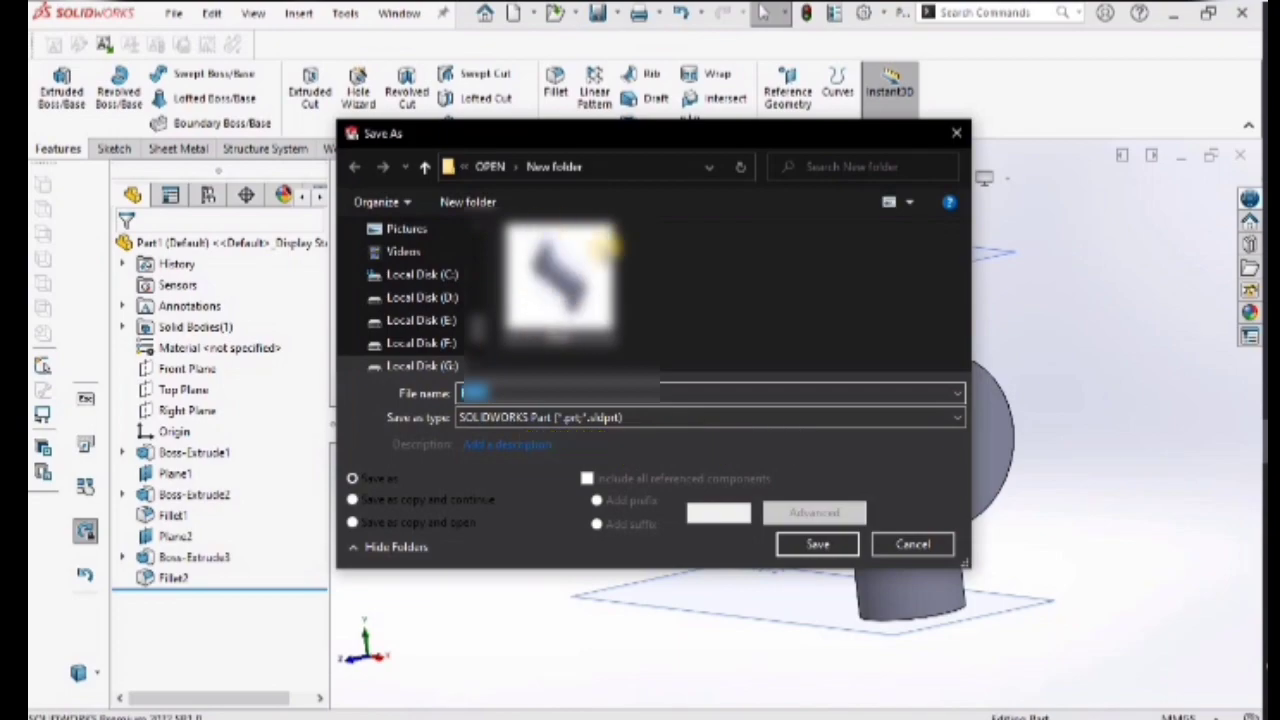
left_click(894, 540)
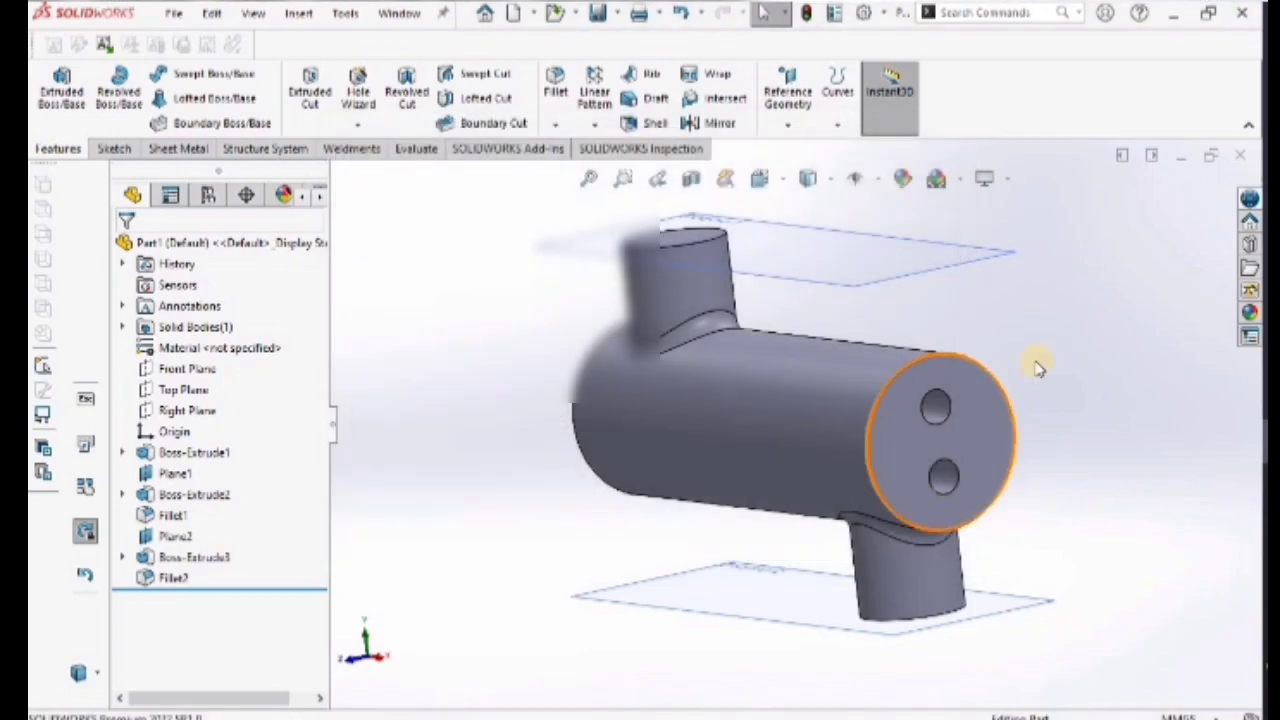
- Minimise the cylinder part's window and create a new part with its units set to MMGS (millimeter, gram, second)
left_click(1181, 157)
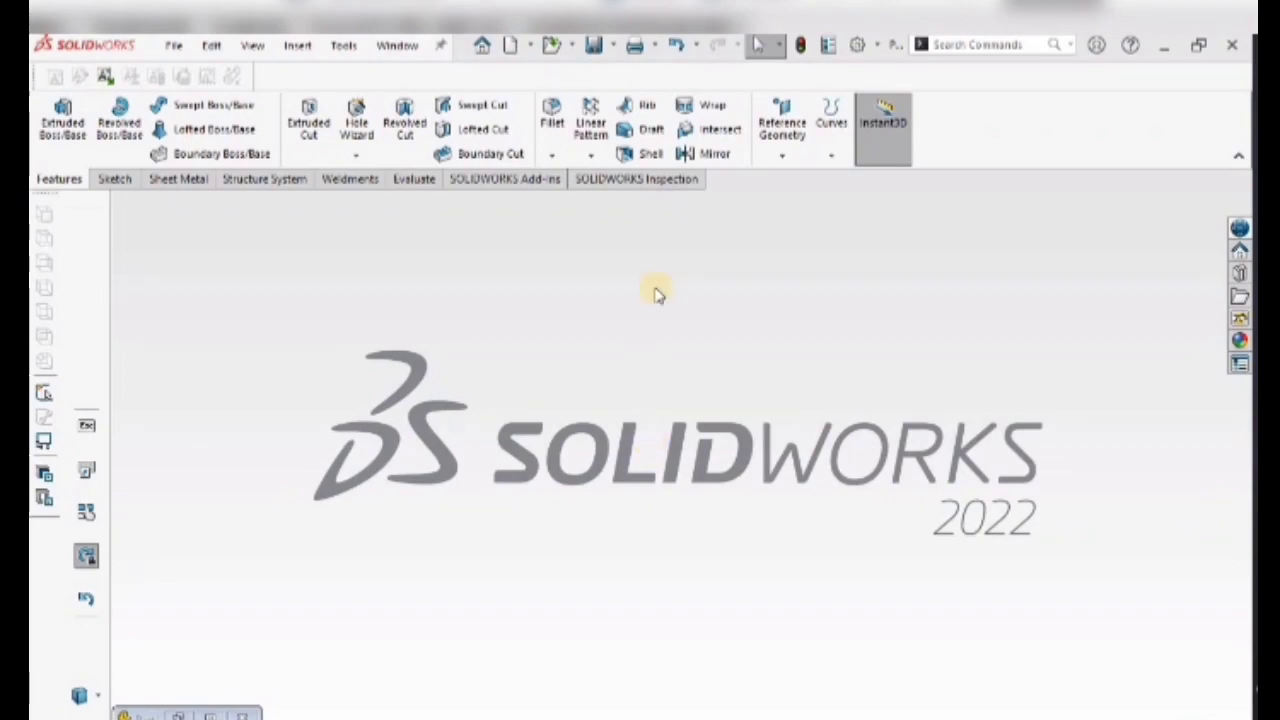
left_click(530, 48)
left_click(535, 68)
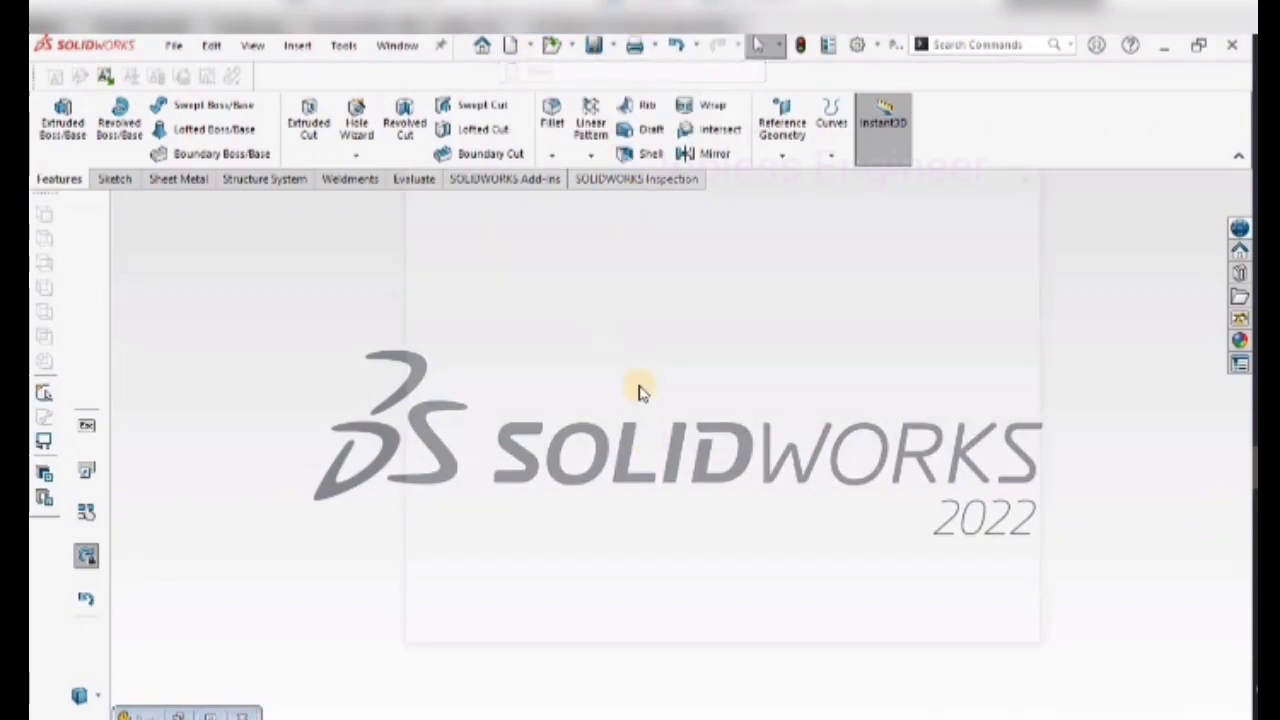
left_click(812, 615)
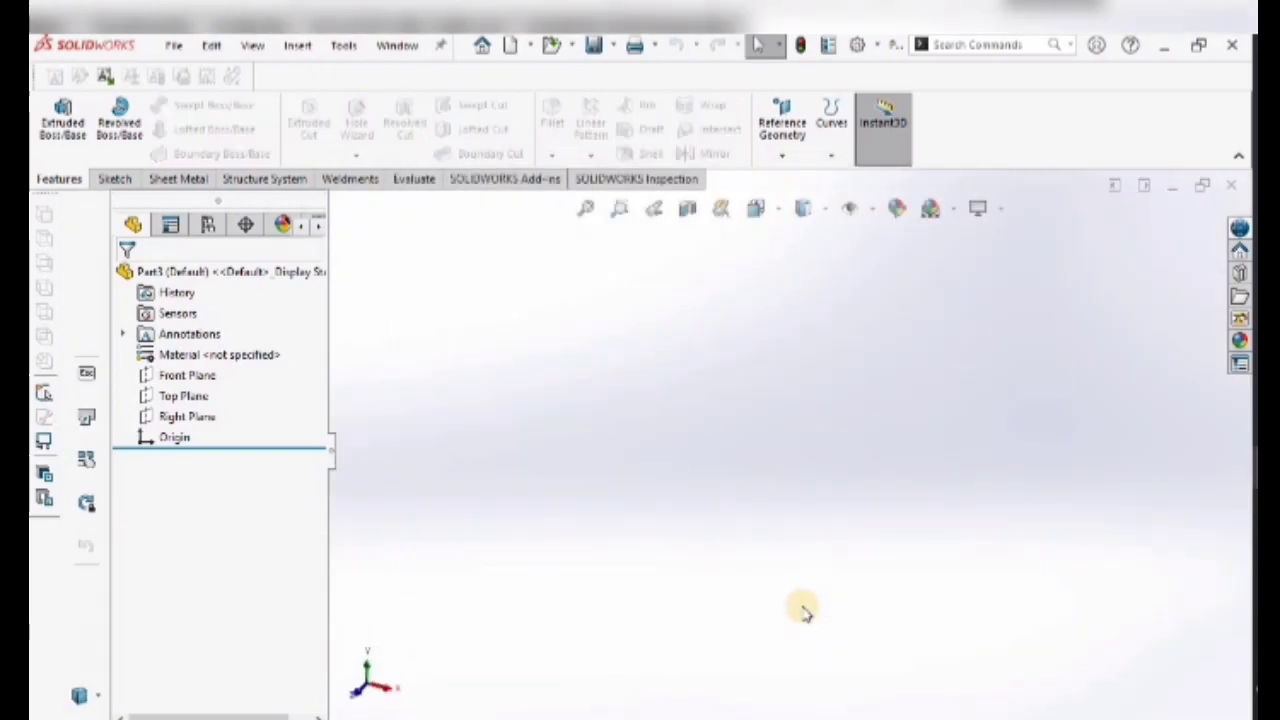
left_click(1161, 717)
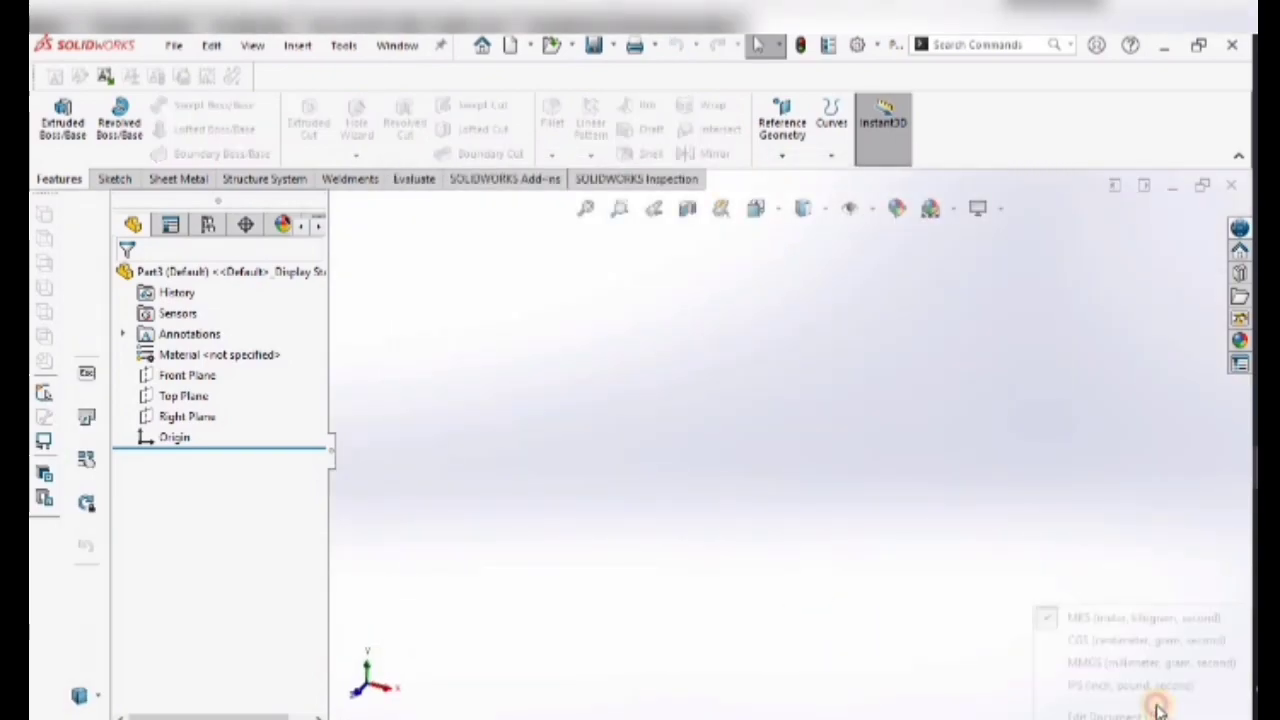
left_click(1078, 661)
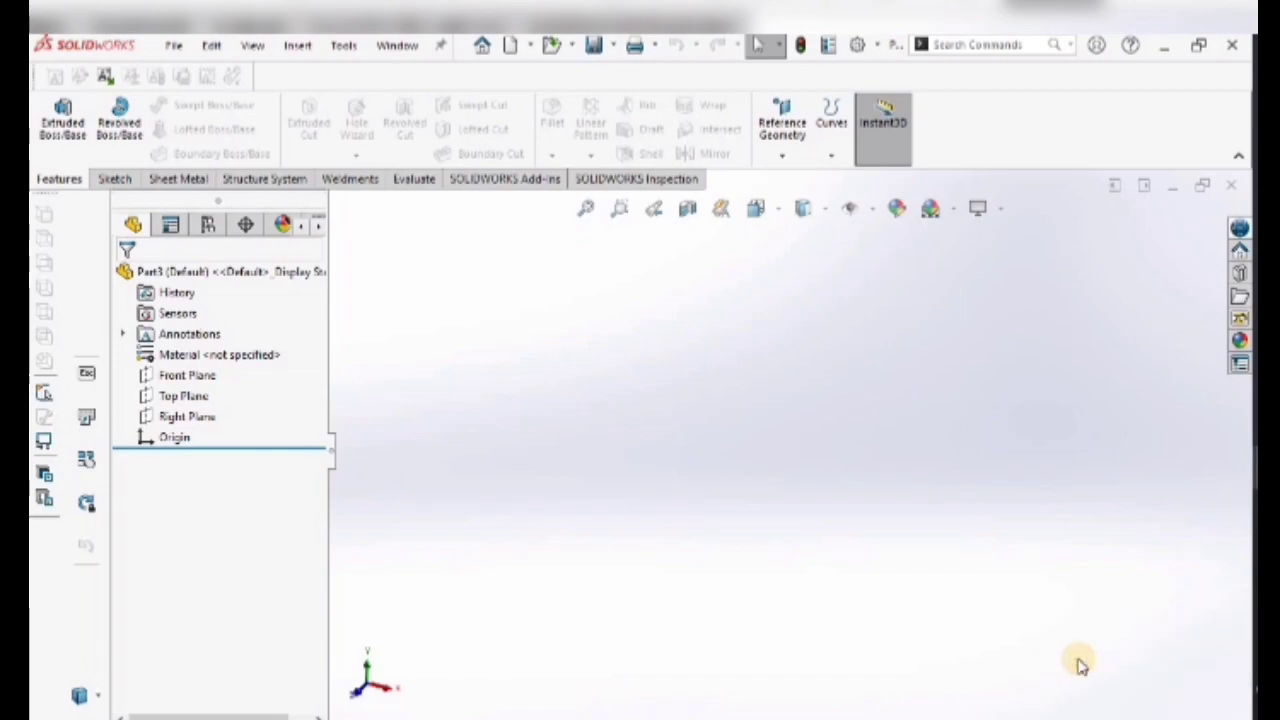
- Start inserting a sketch block, using the Right Plane as the sketch plane
left_click(114, 178)
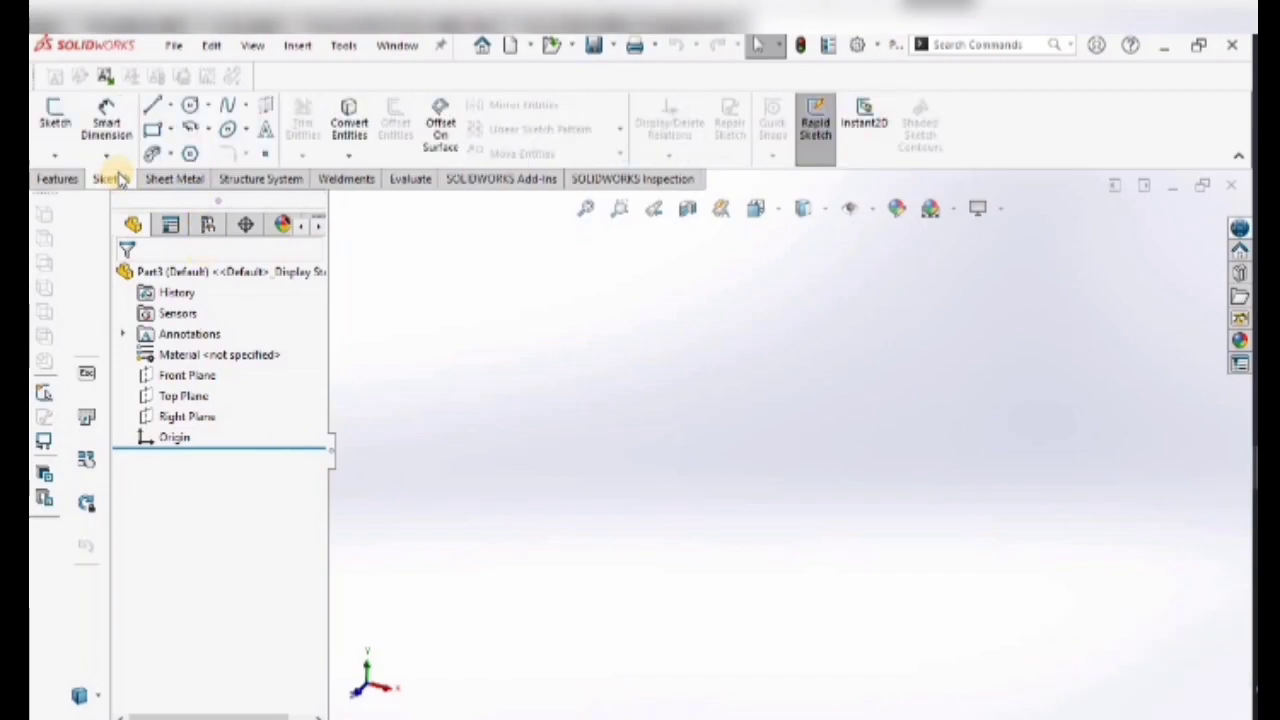
left_click(337, 50)
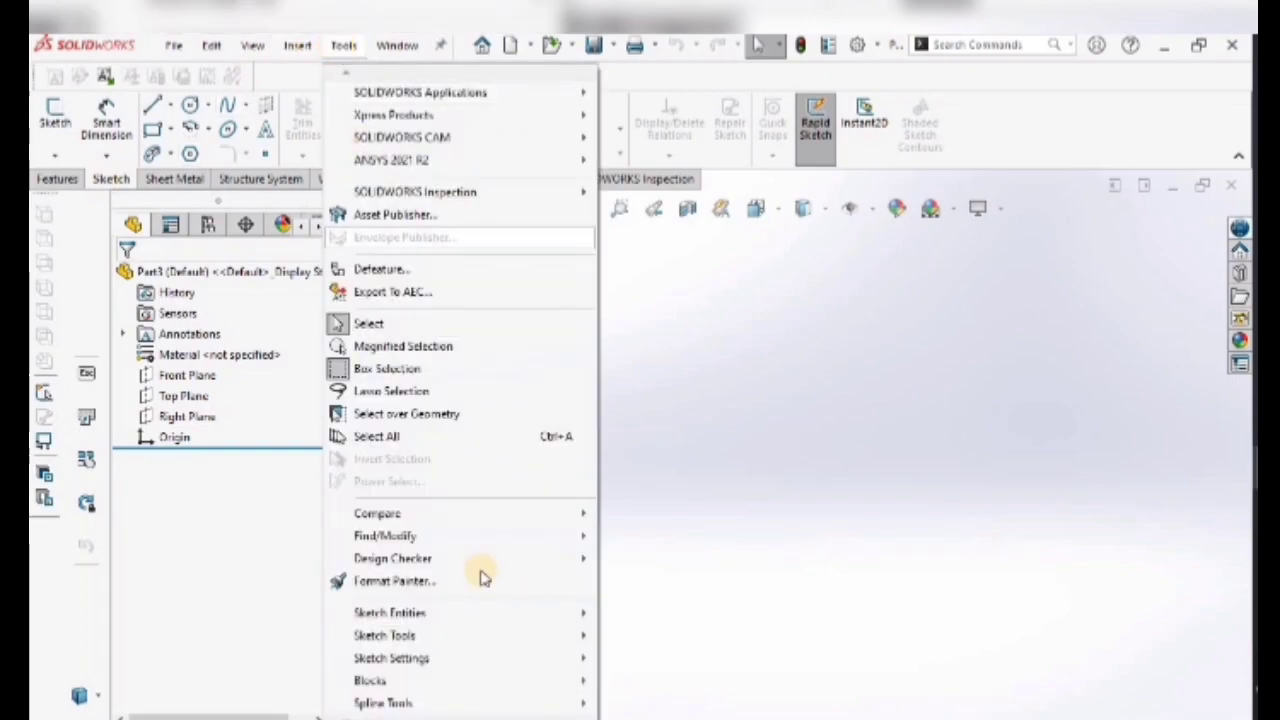
mouse_move(563, 680)
left_click(693, 566)
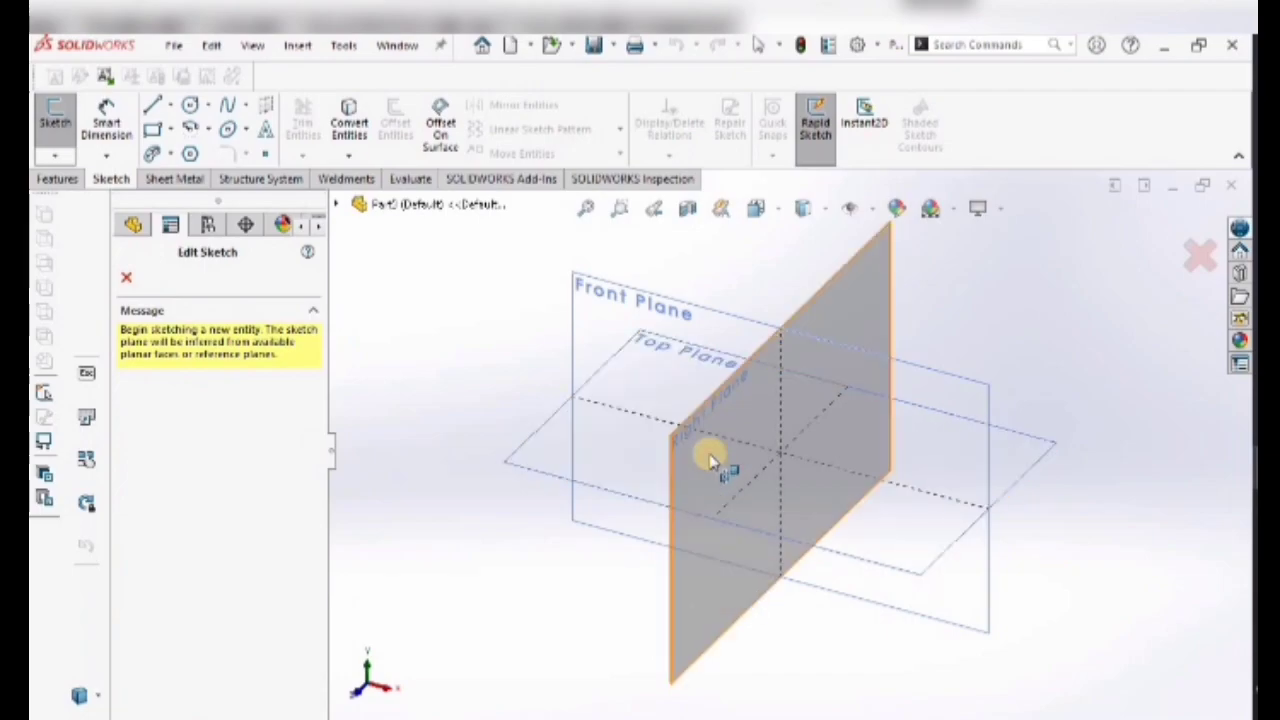
left_click(709, 461)
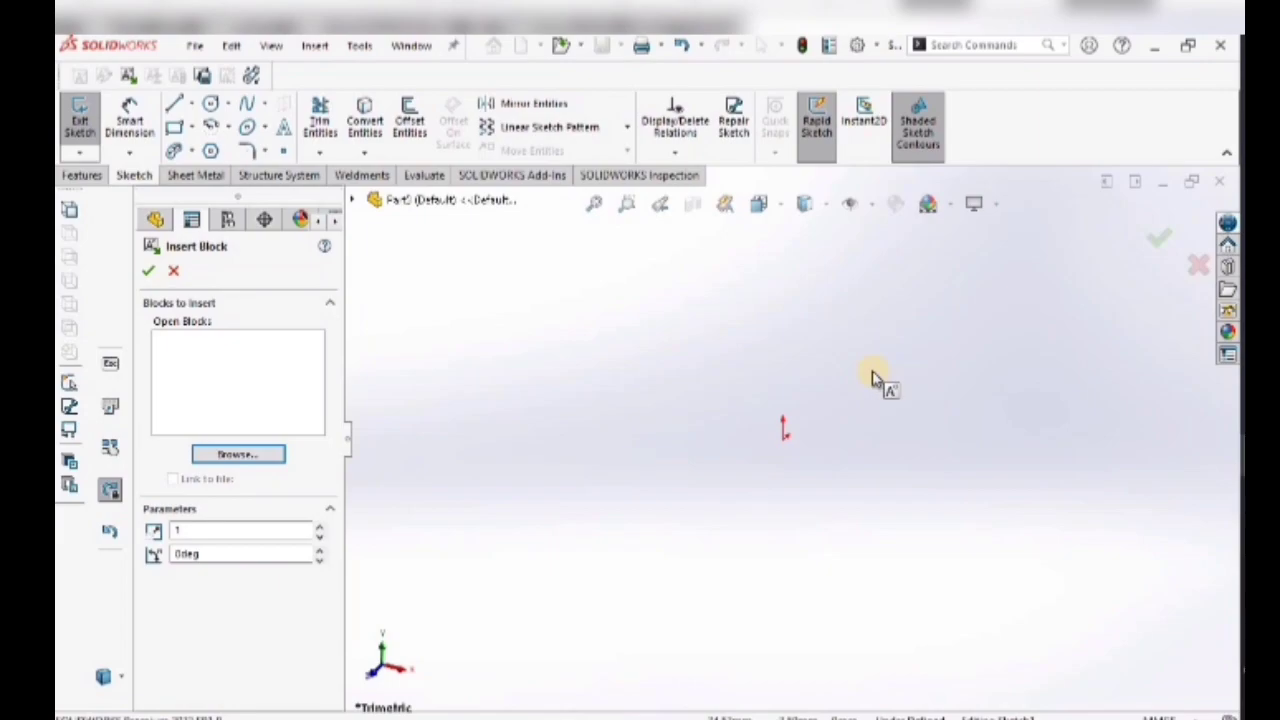
- Load Block1.SLDBLK from New folder inside OPEN on Local Disk (G:) as the block to insert
left_click(250, 456)
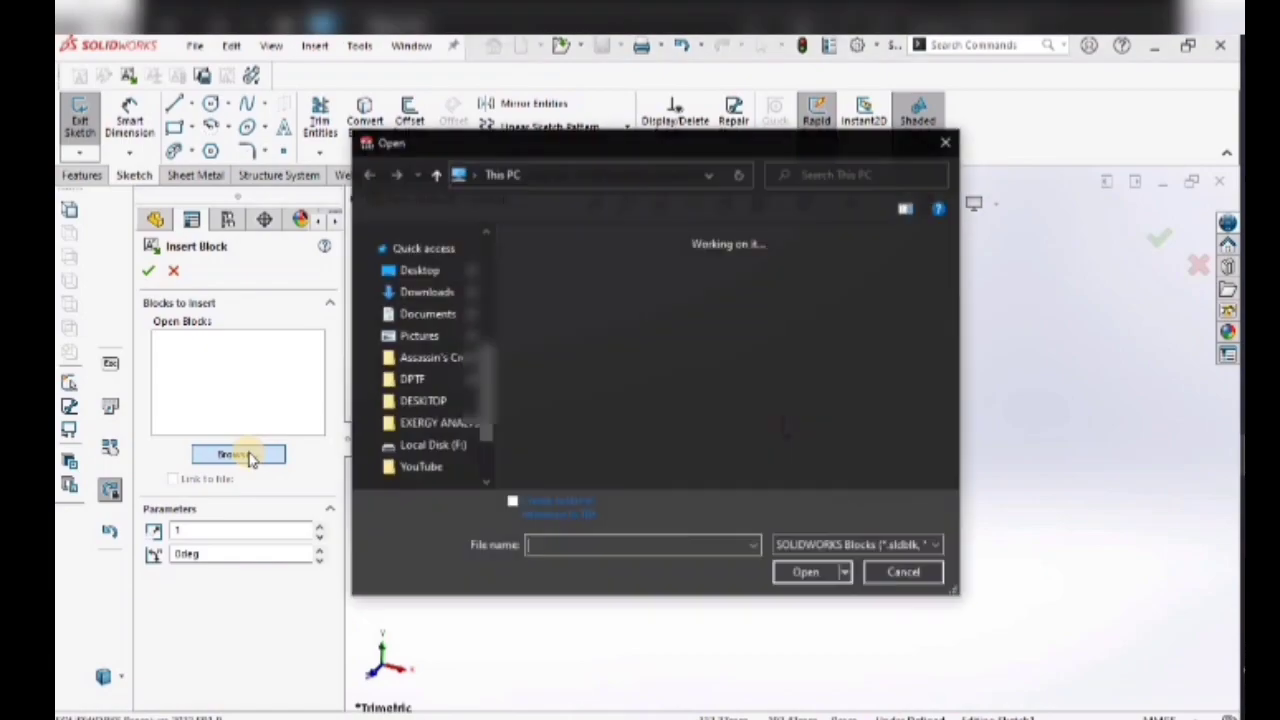
scroll(630, 378, "down", 5)
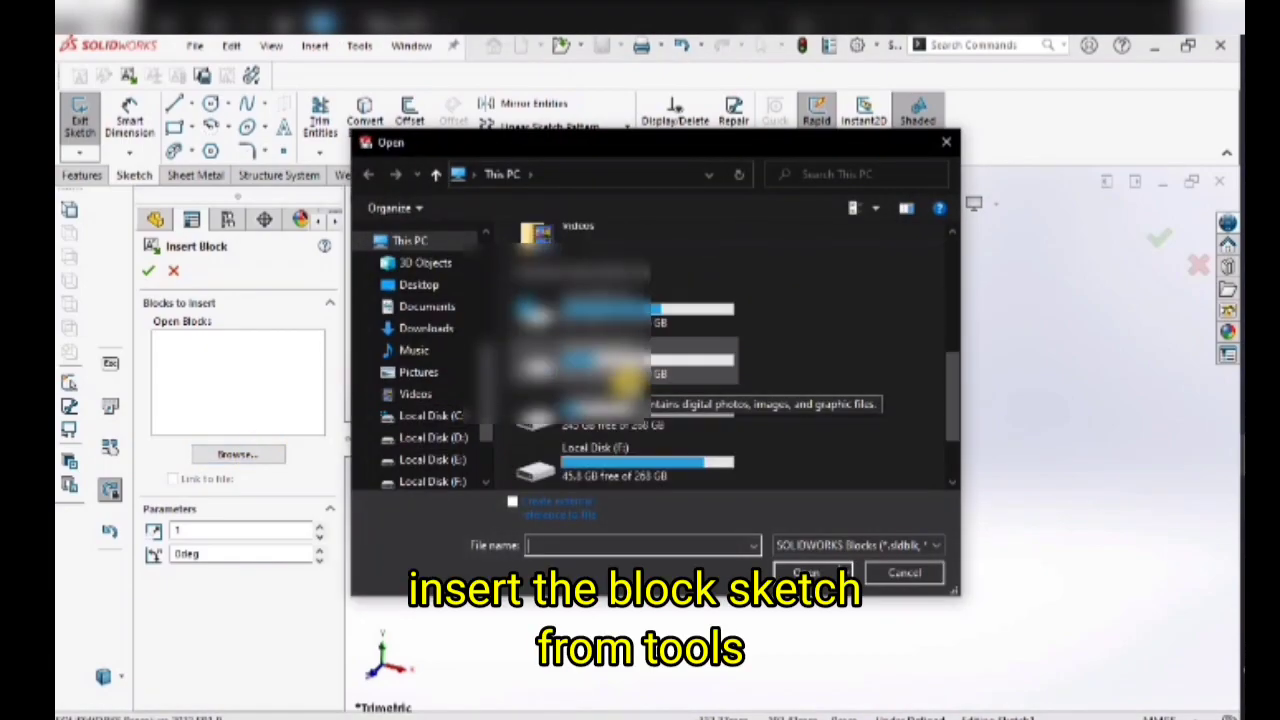
double_click(618, 403)
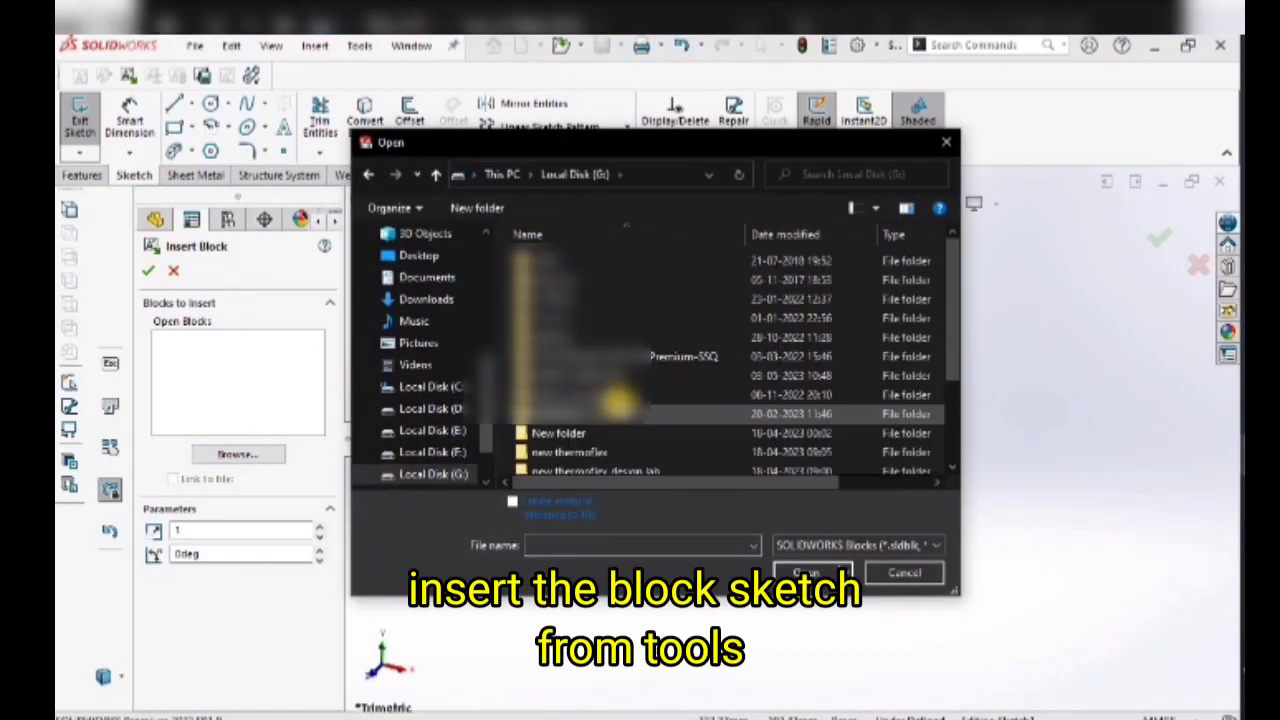
scroll(618, 403, "down", 2)
double_click(545, 369)
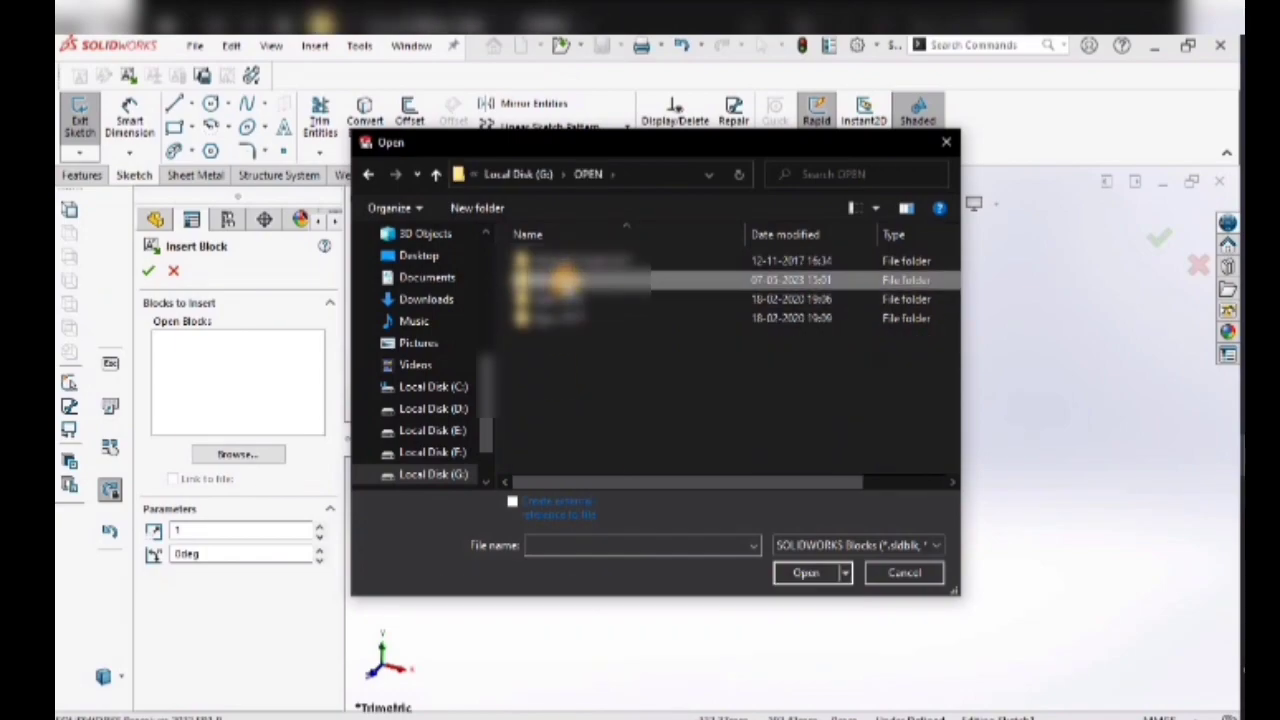
double_click(562, 280)
left_click(585, 325)
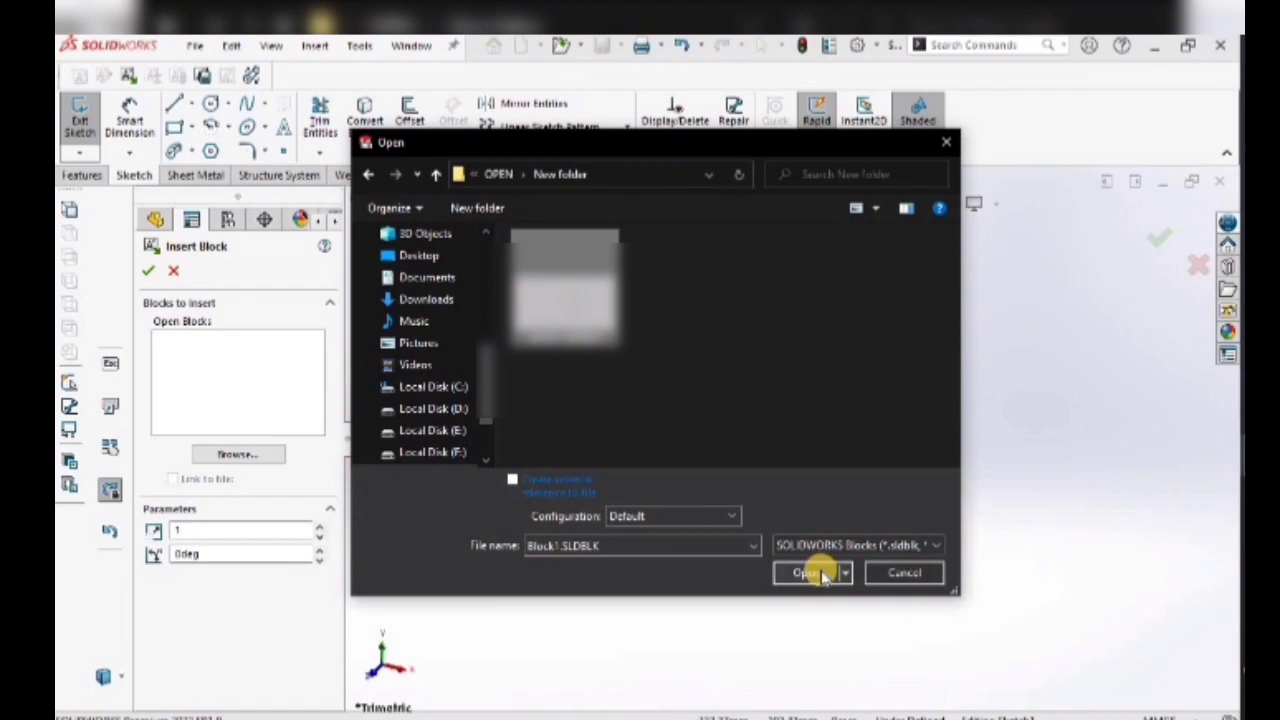
left_click(818, 573)
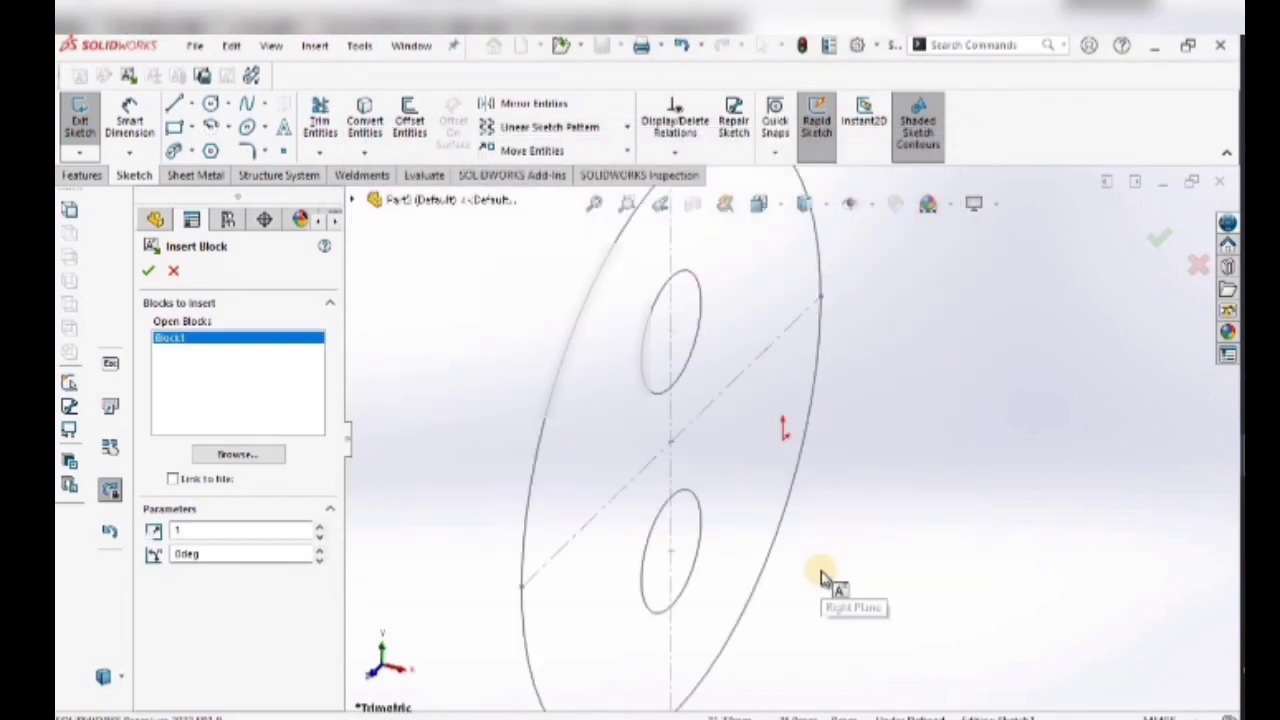
- Place one instance of the block with its centre on the sketch origin, at scale 1 and 0deg rotation
scroll(805, 570, "up", 5)
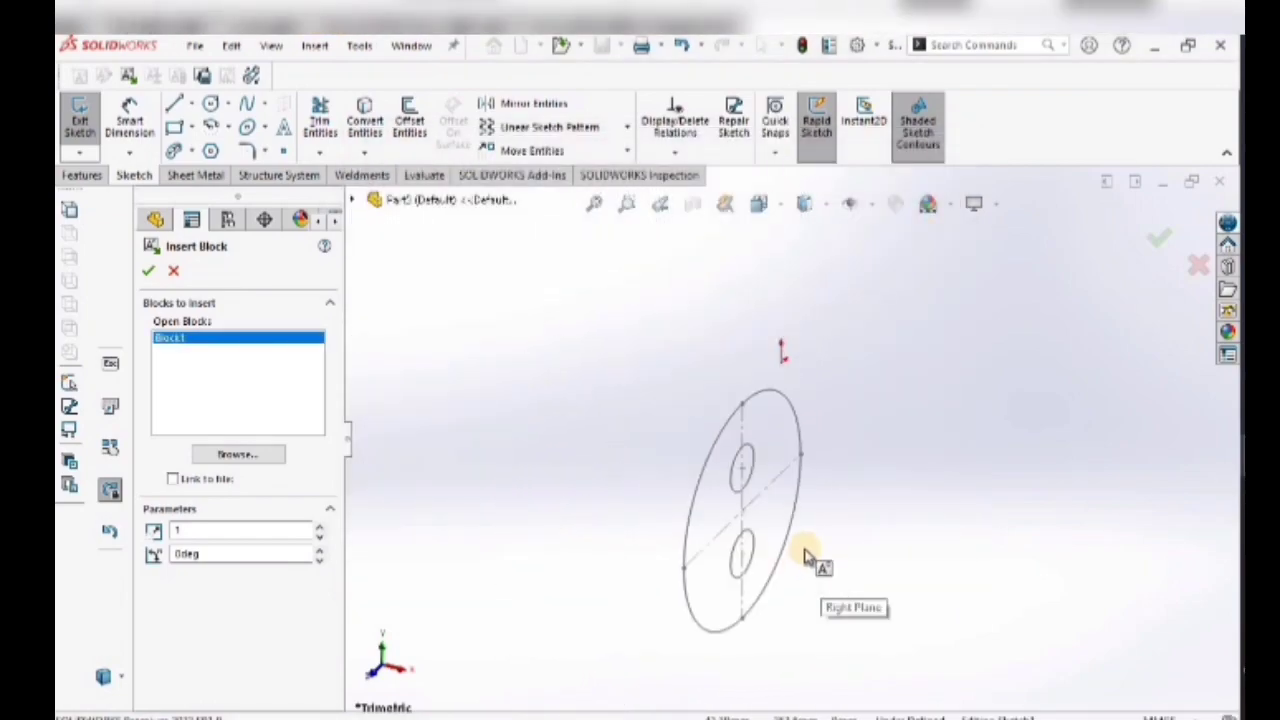
left_click(843, 433)
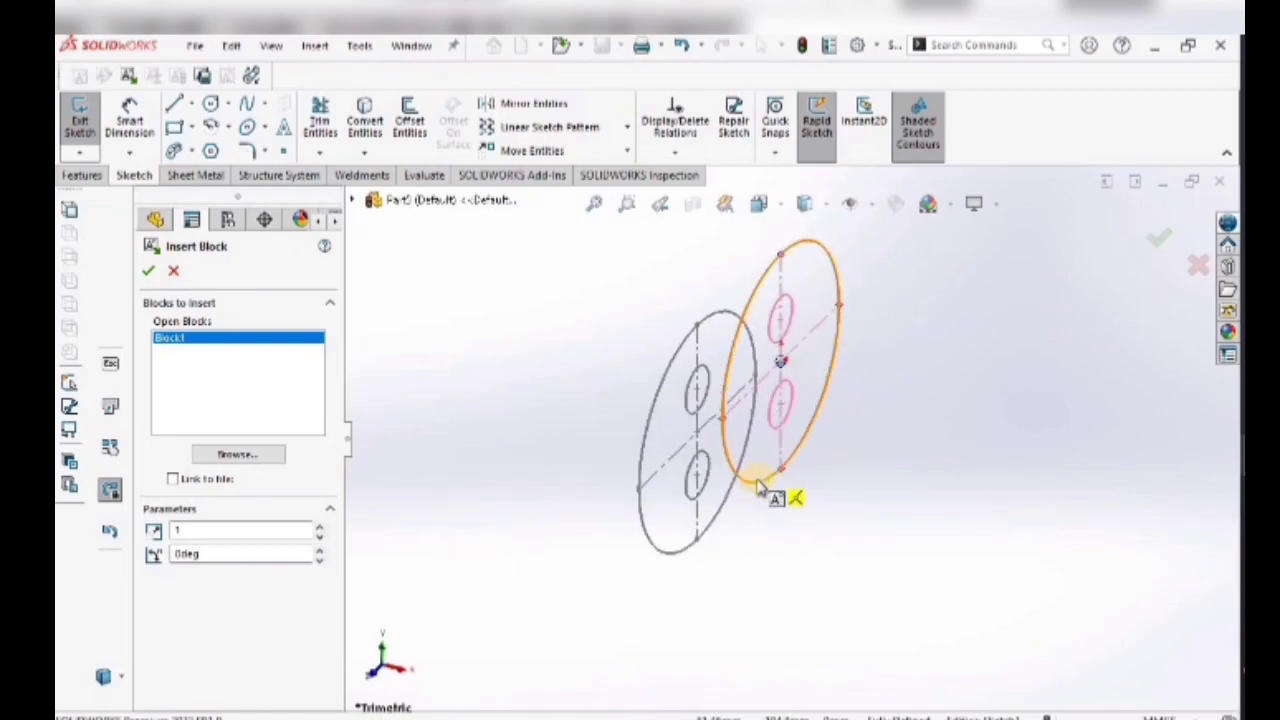
right_click(547, 418)
left_click(598, 500)
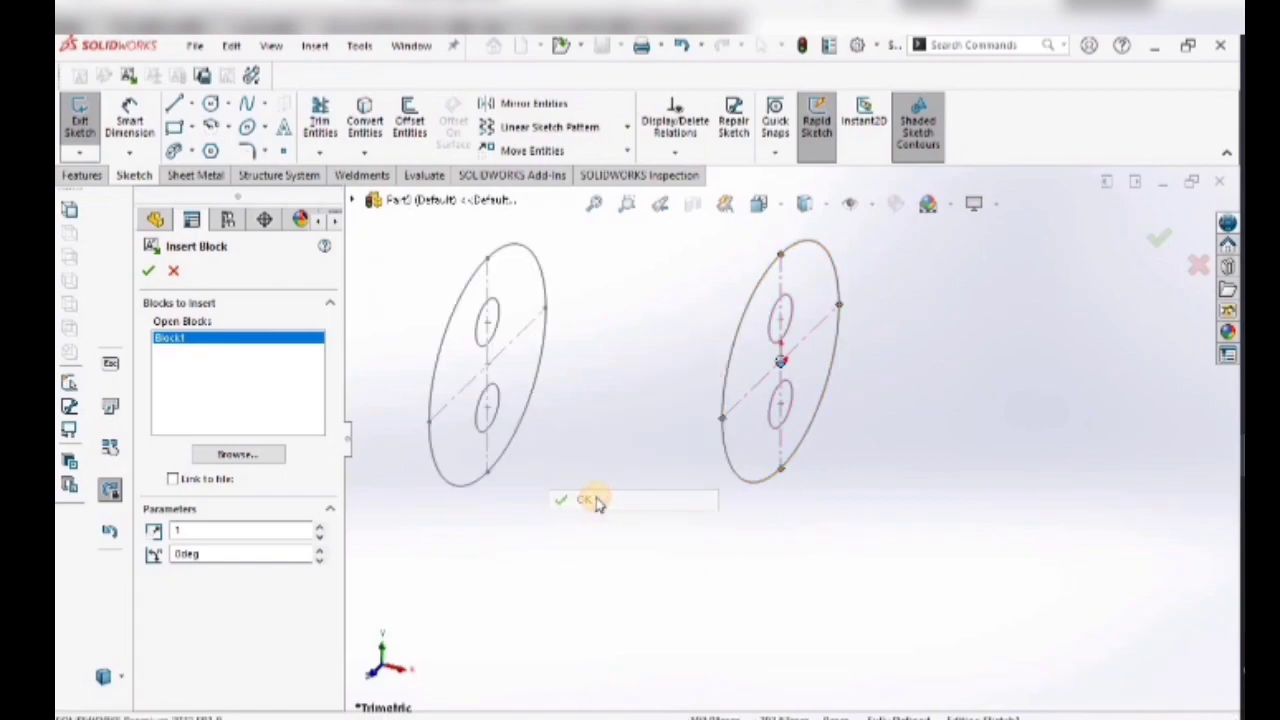
- Check the block's coincident relation at the origin with the view normal to the sketch, and exit the sketch
left_click_drag(195, 426, 199, 456)
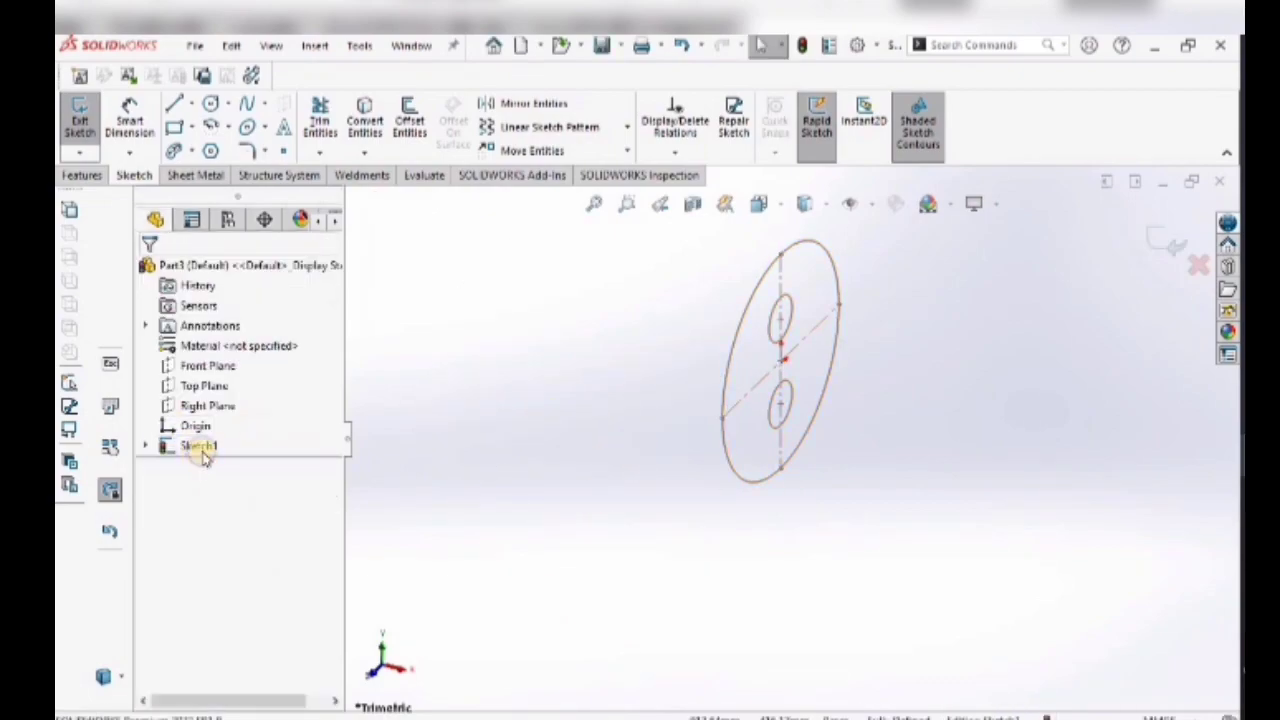
right_click(200, 447)
left_click(251, 414)
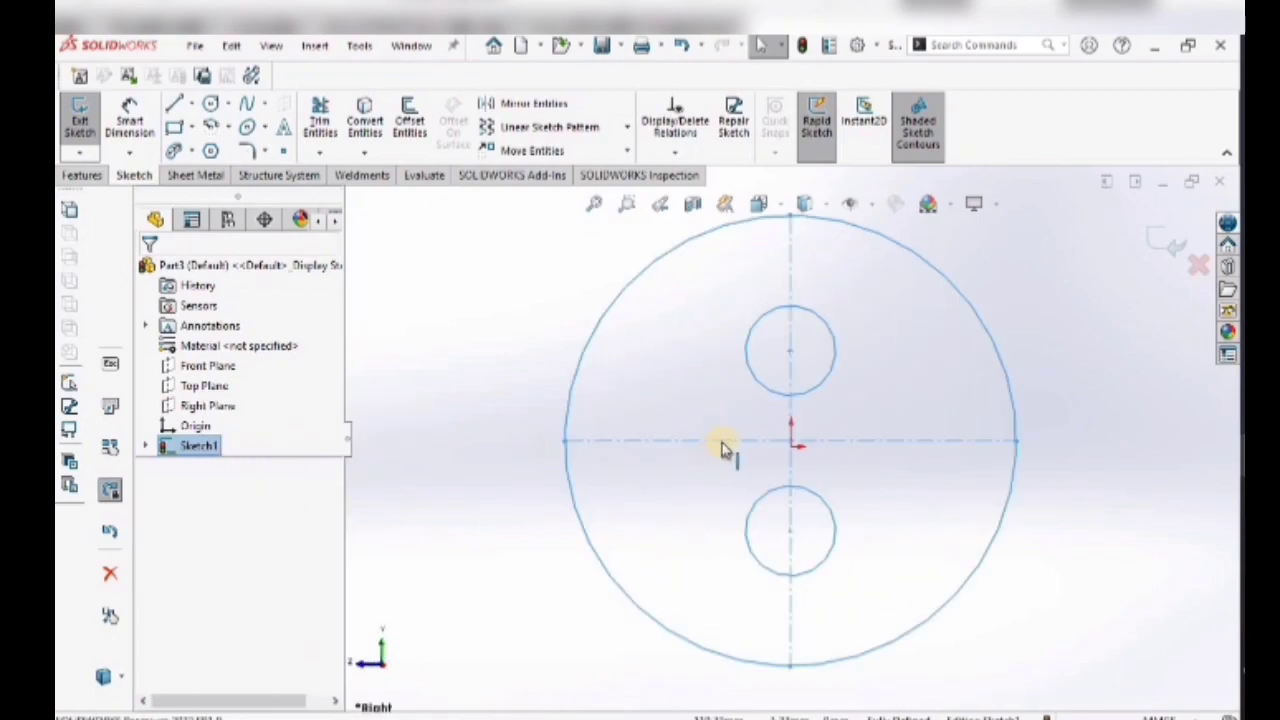
scroll(805, 448, "up", 2)
scroll(800, 450, "down", 4)
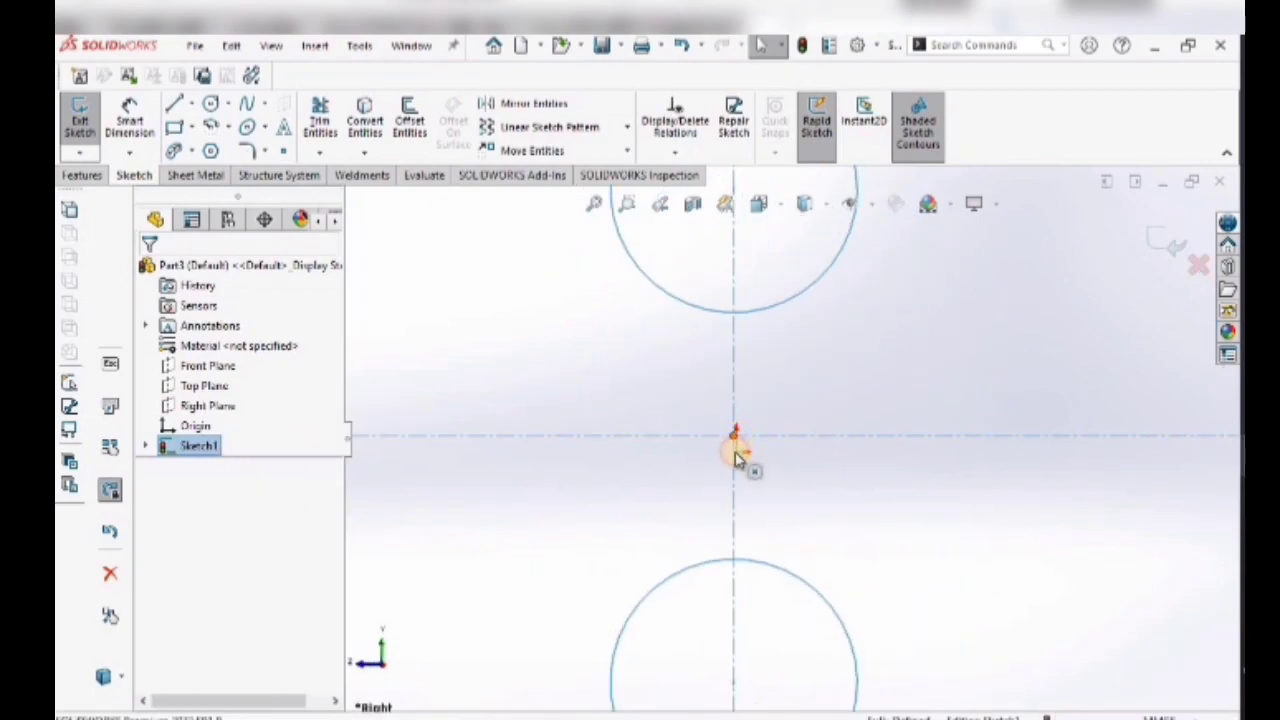
mouse_move(735, 460)
left_mouse_down()
mouse_move(767, 482)
mouse_move(737, 457)
left_mouse_up()
key("f")
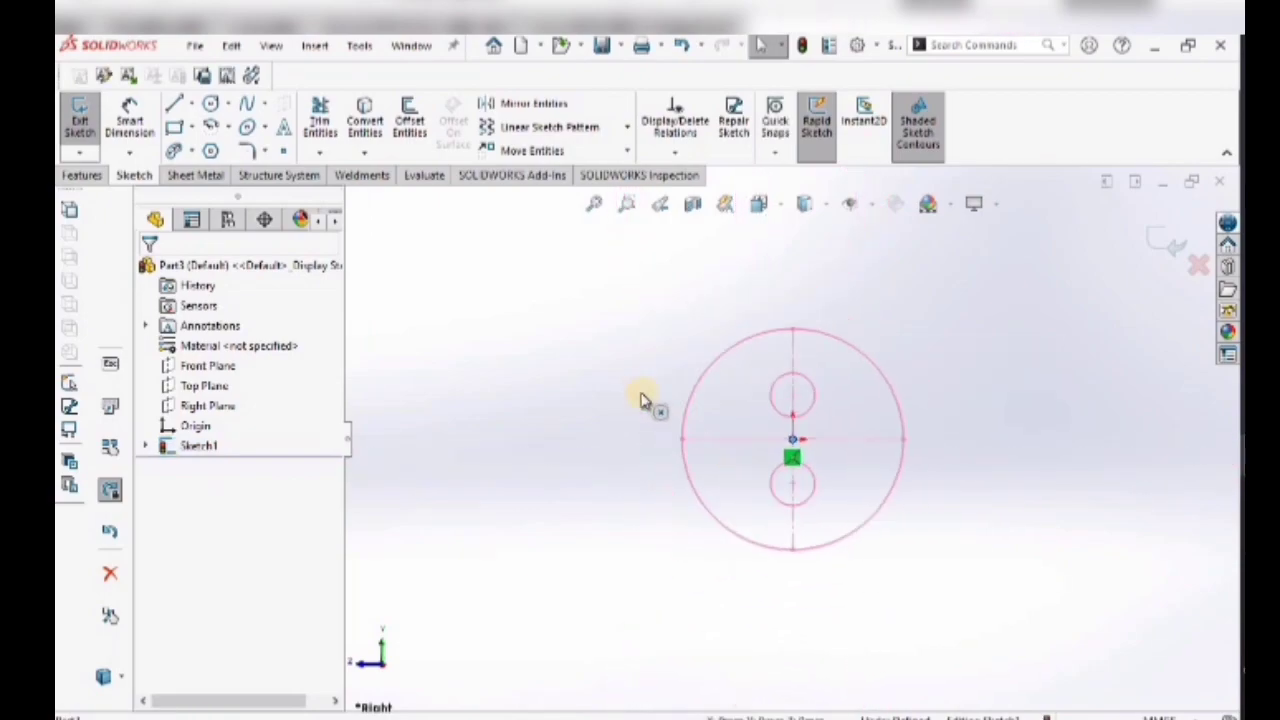
left_click(635, 390)
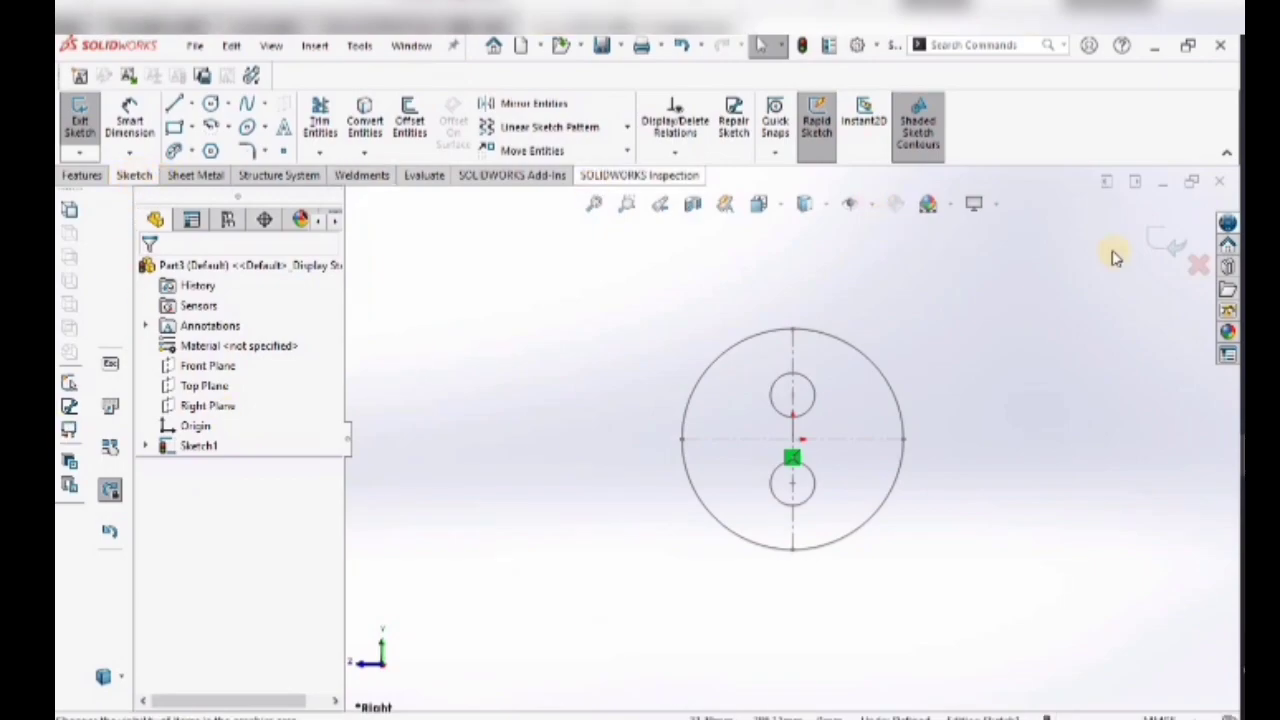
left_click(1165, 240)
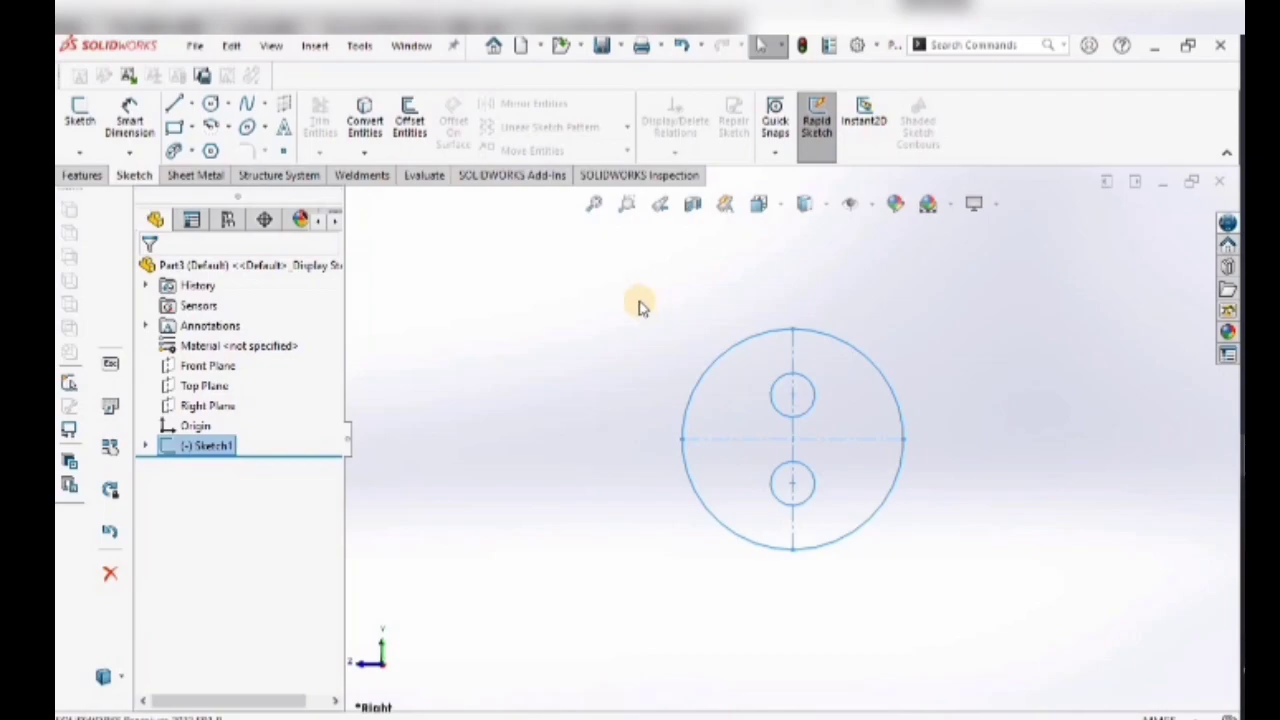
- Start a new 3D sketch in the part containing the block profile
left_click(191, 104)
left_click(631, 293)
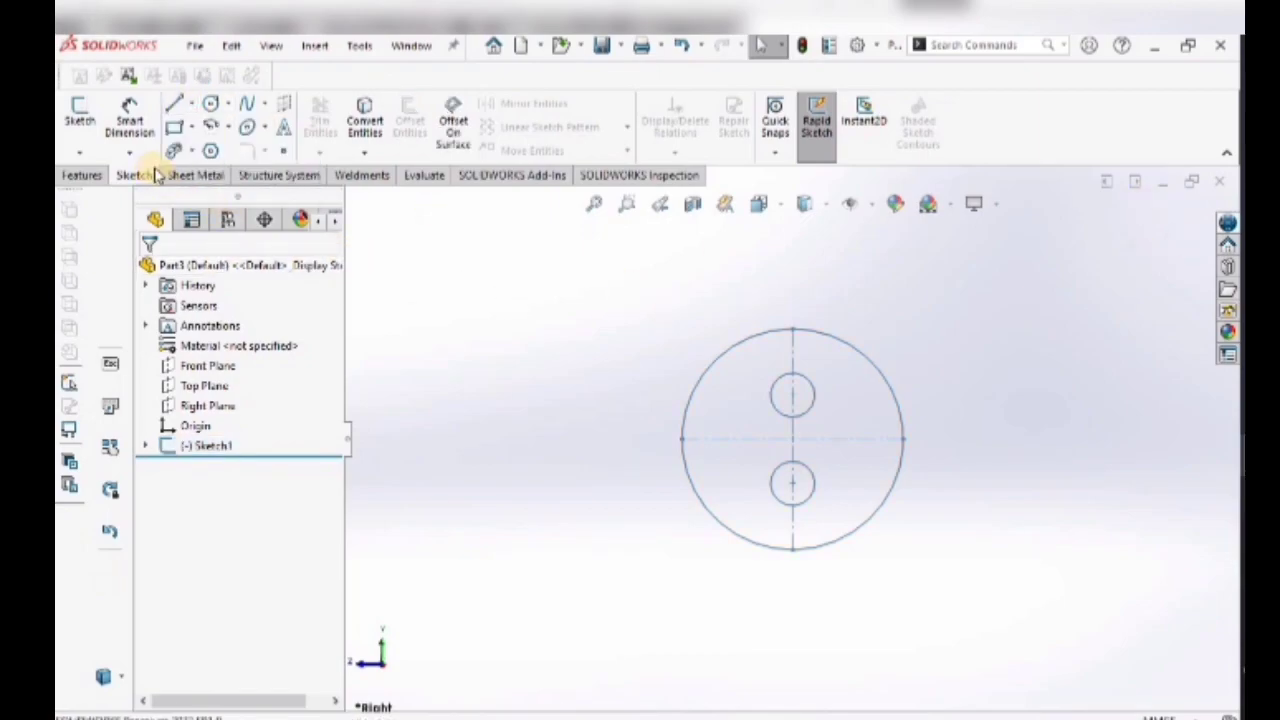
left_click(81, 154)
left_click(115, 193)
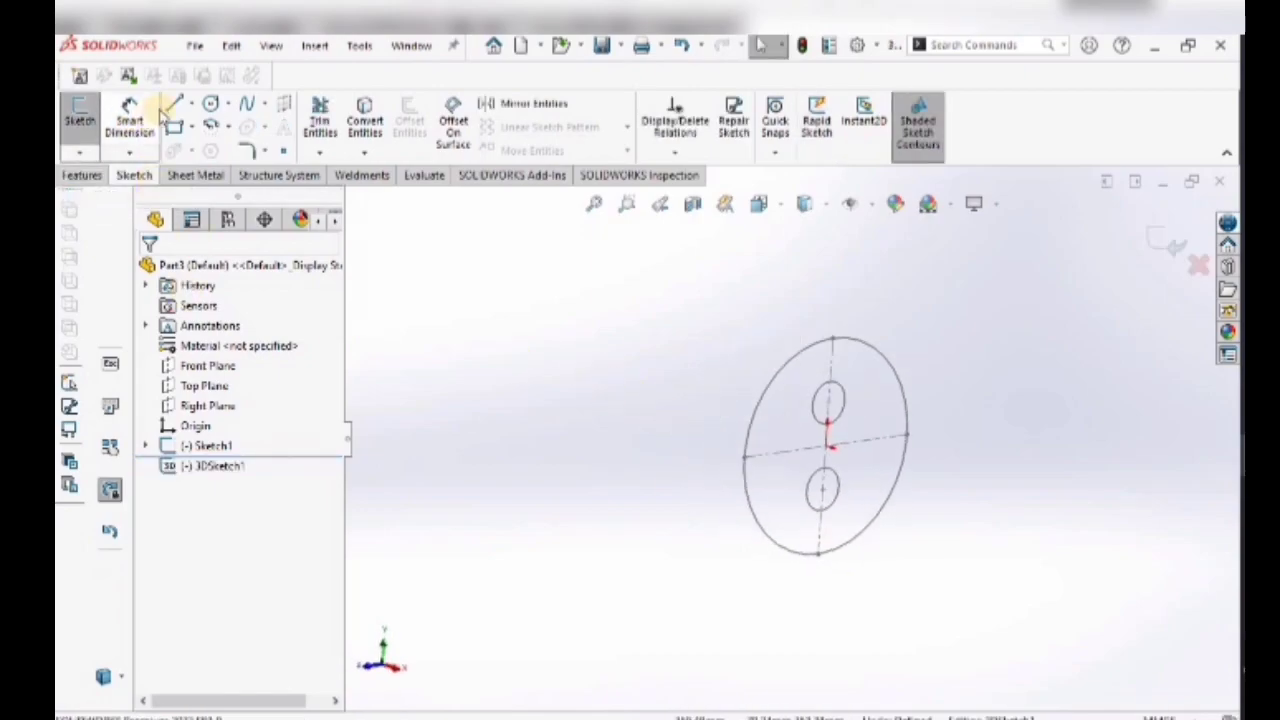
- Sketch a line about 378 mm long along X in the XY plane, starting at the upper small circle's centre
left_click(188, 104)
left_click(197, 117)
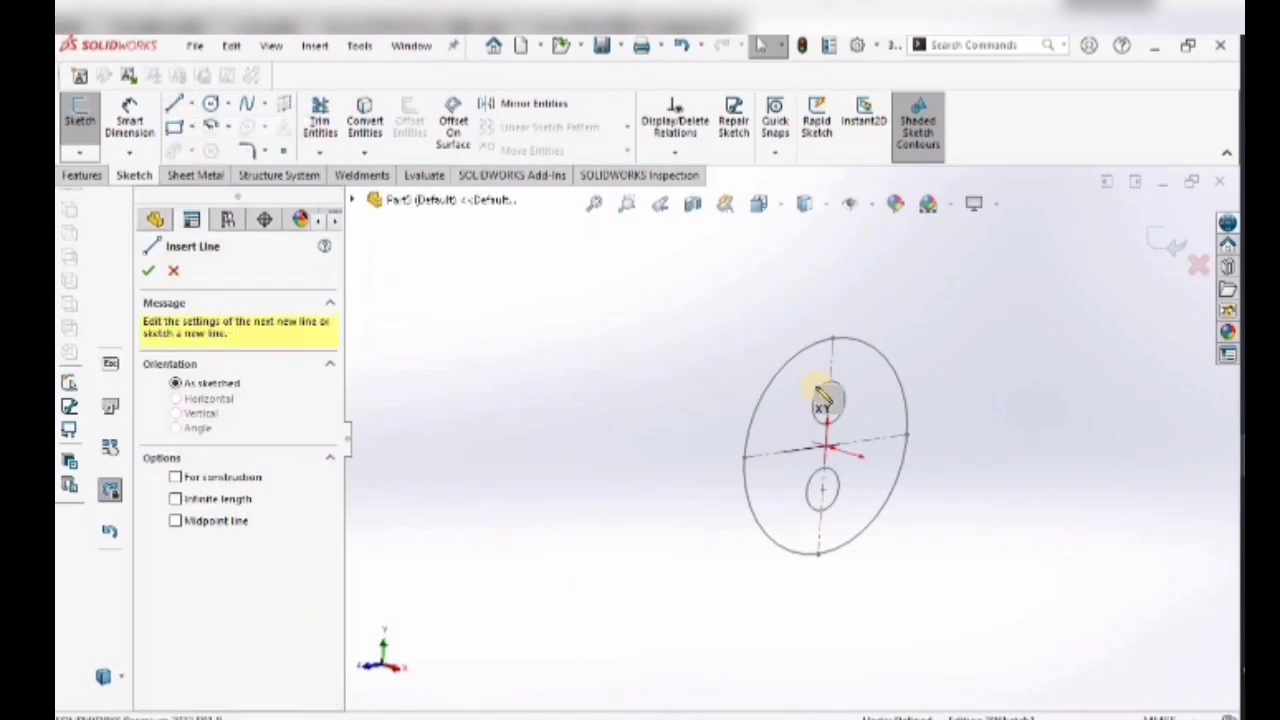
key("Tab")
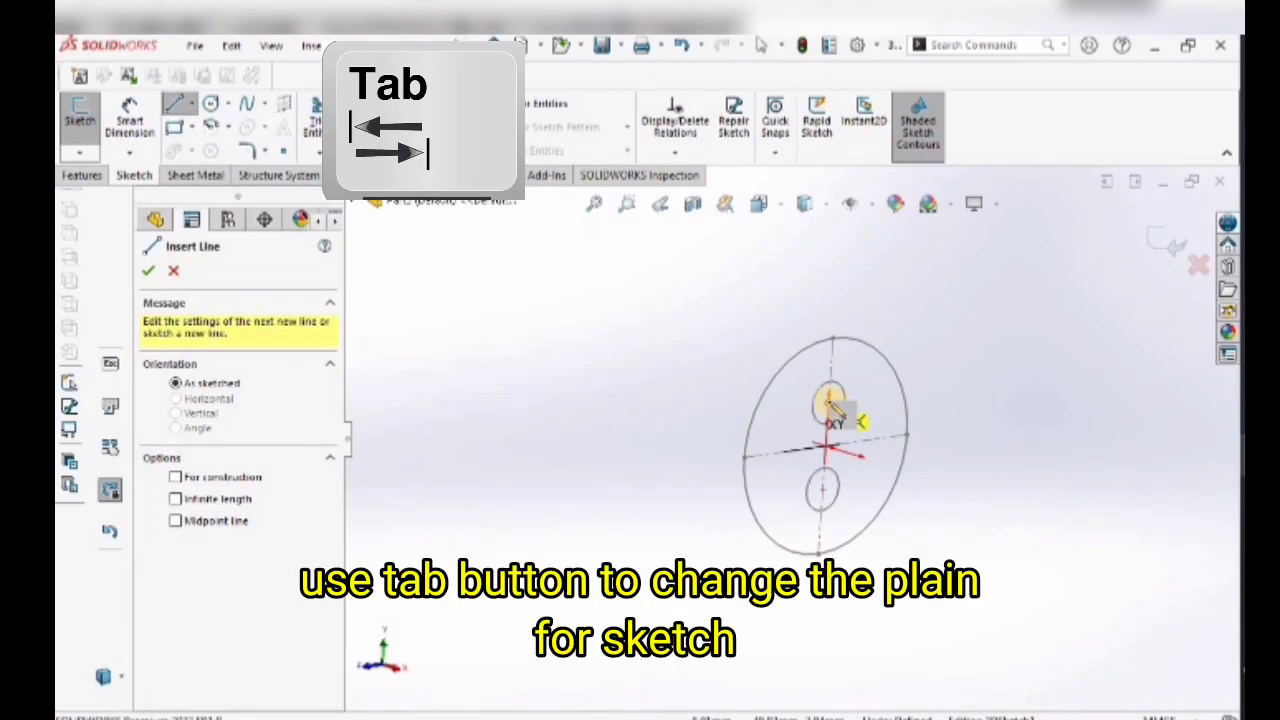
left_click(830, 404)
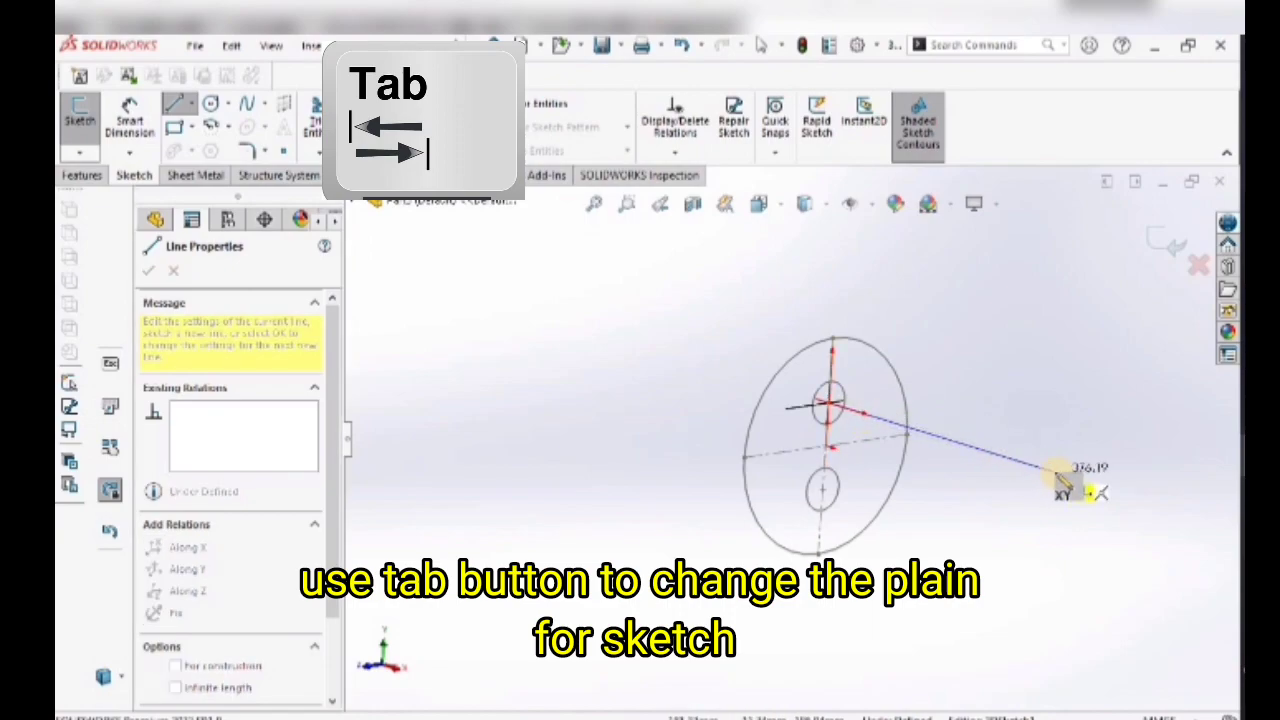
right_click(970, 362)
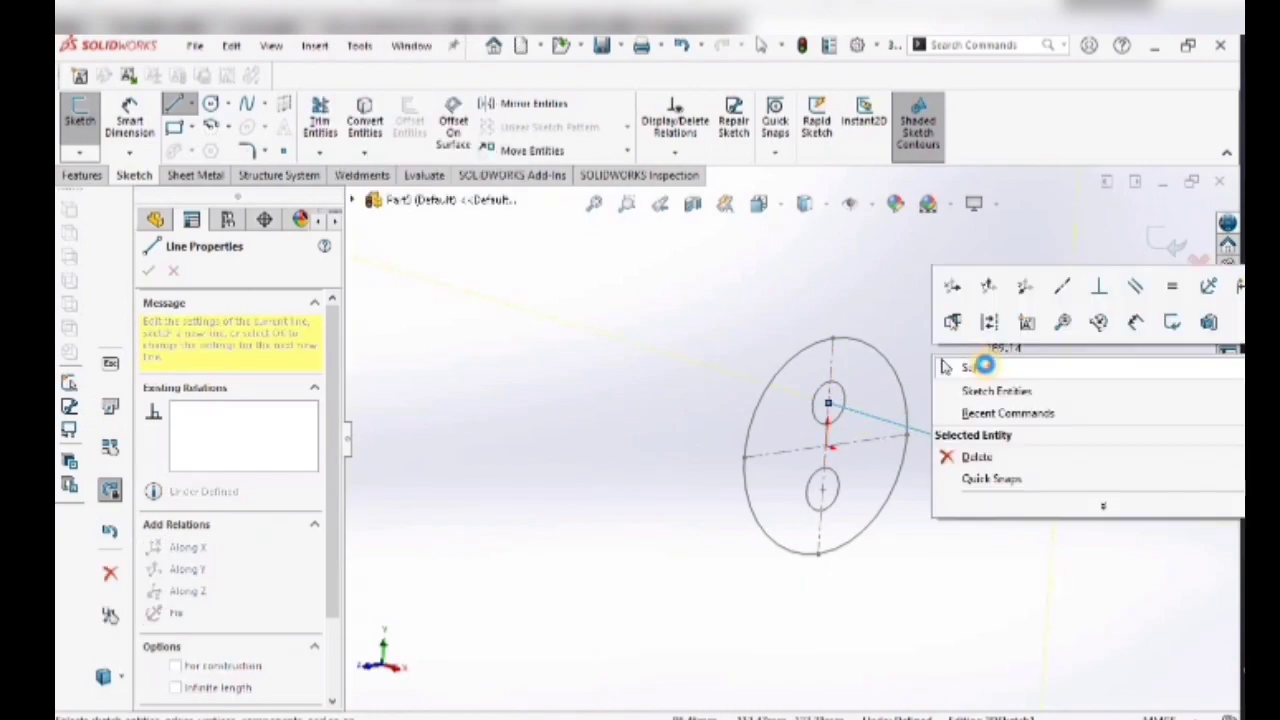
left_click(965, 367)
- Dimension the line's length and set it to 1000 mm
left_click(129, 118)
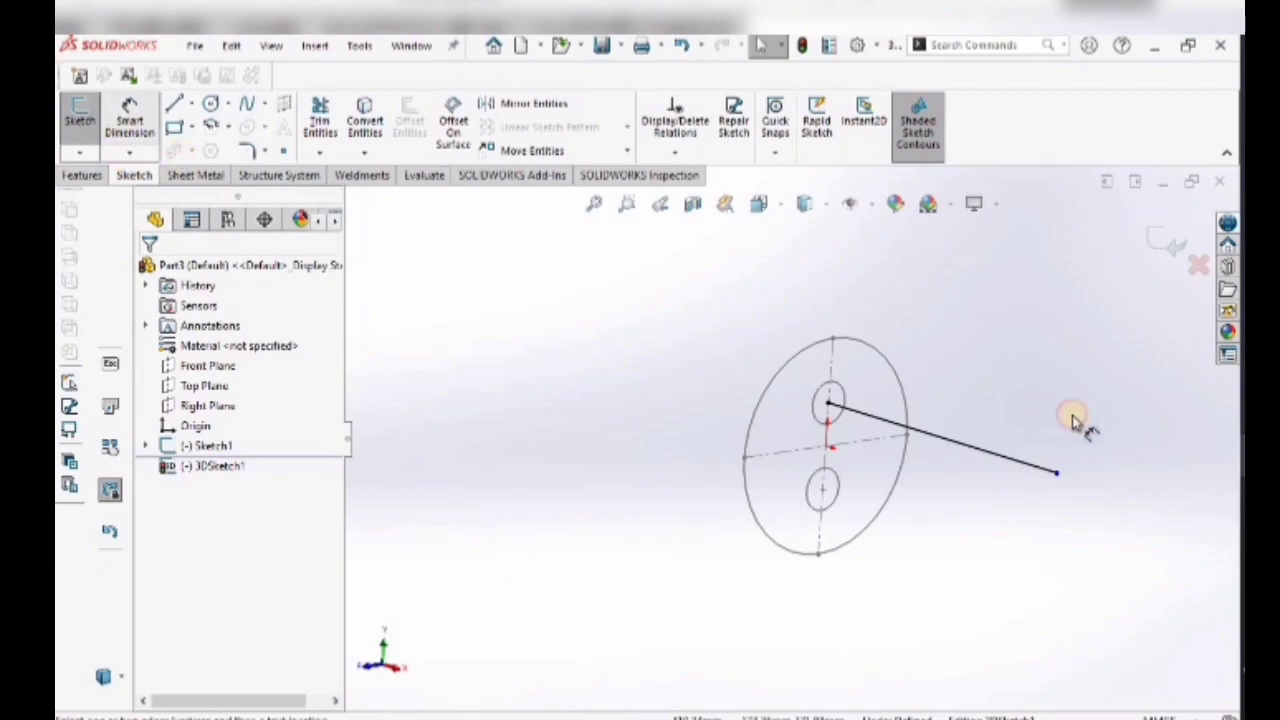
left_click(990, 455)
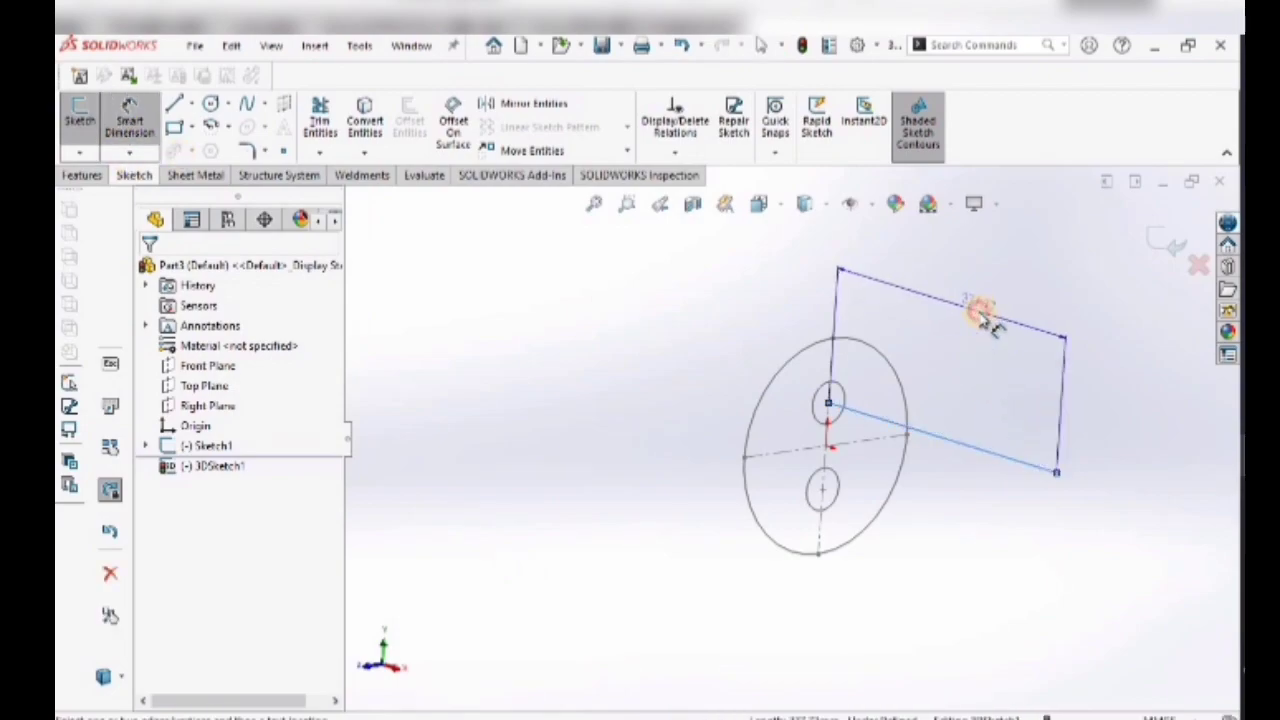
left_click(983, 316)
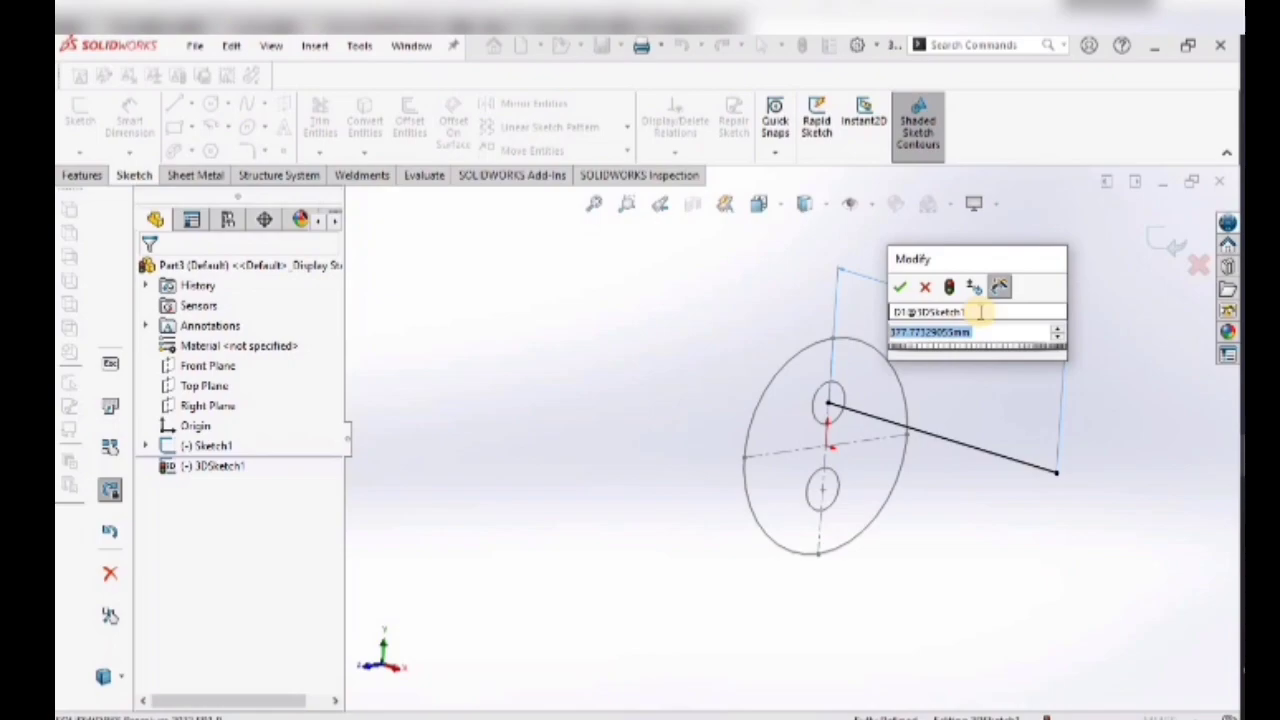
type("1000")
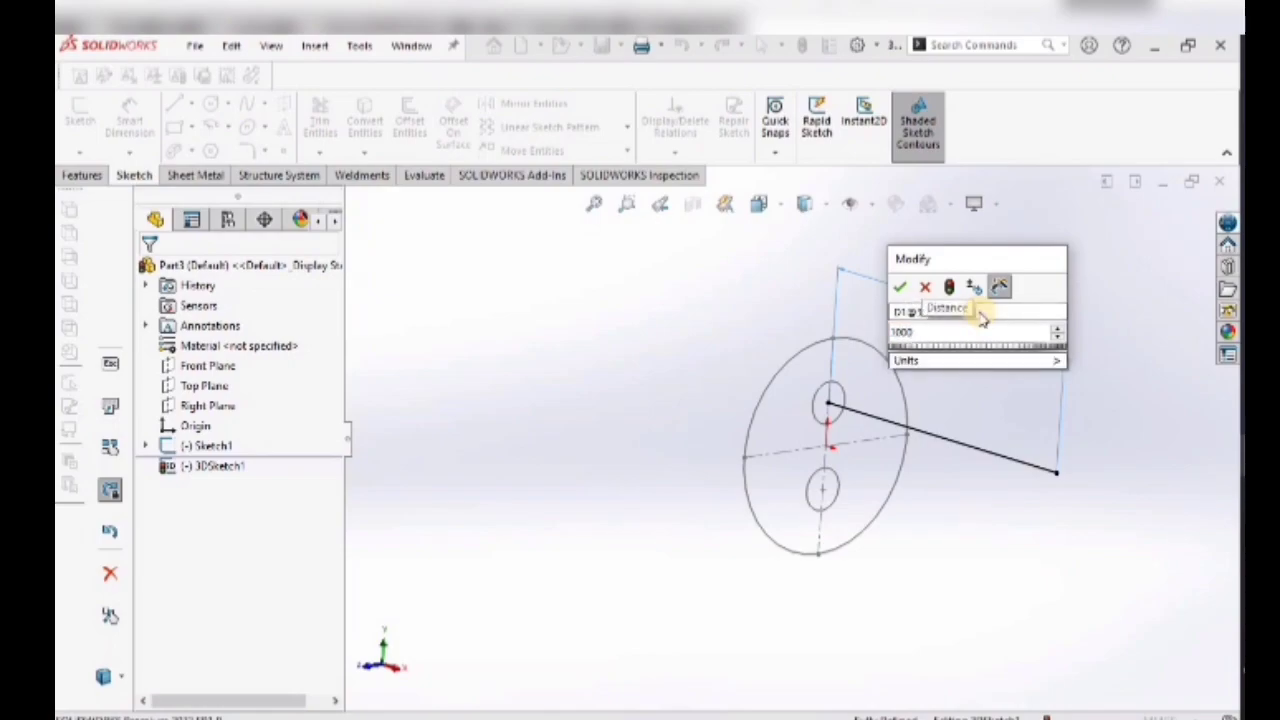
key("Return")
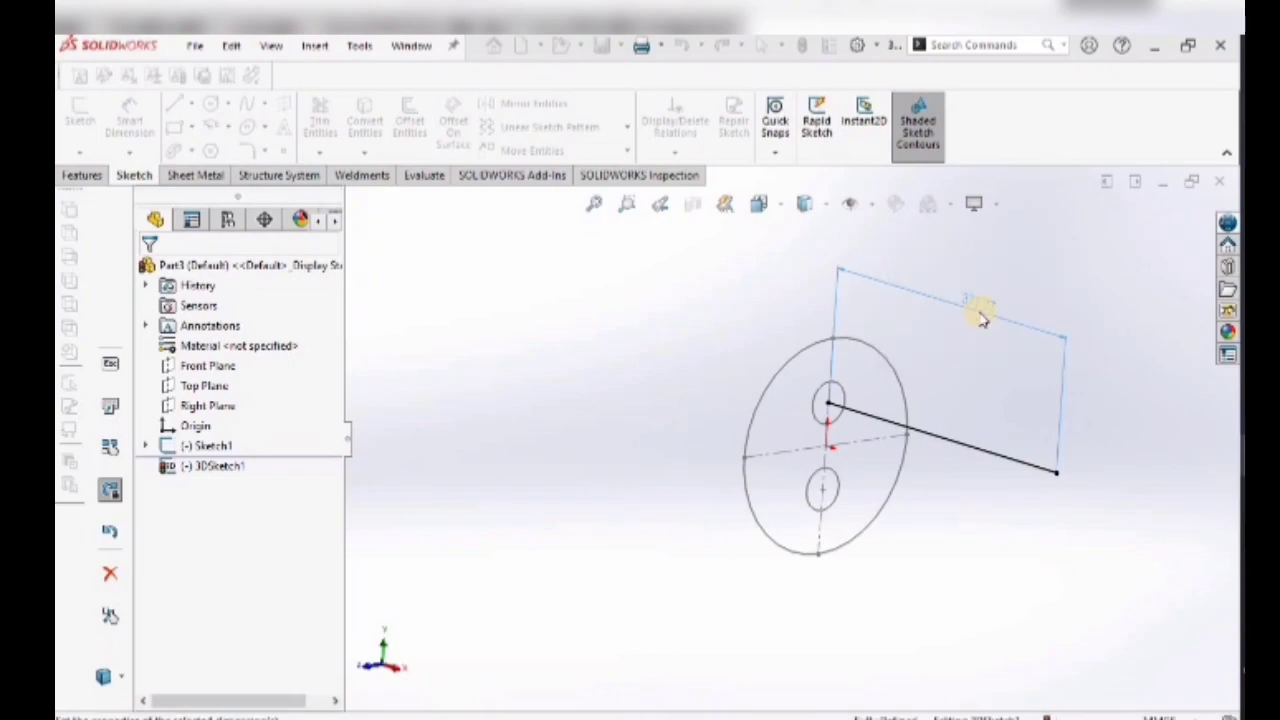
scroll(870, 395, "down", 6)
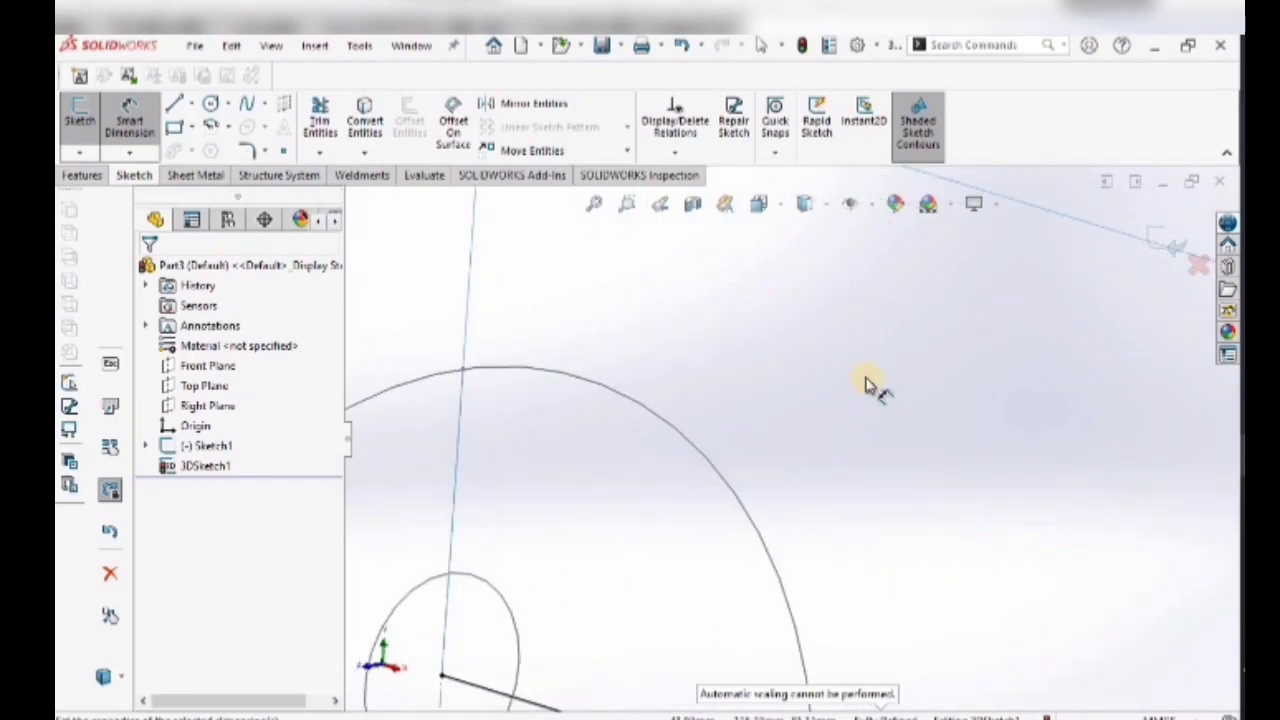
scroll(868, 388, "up", 4)
scroll(868, 388, "up", 5)
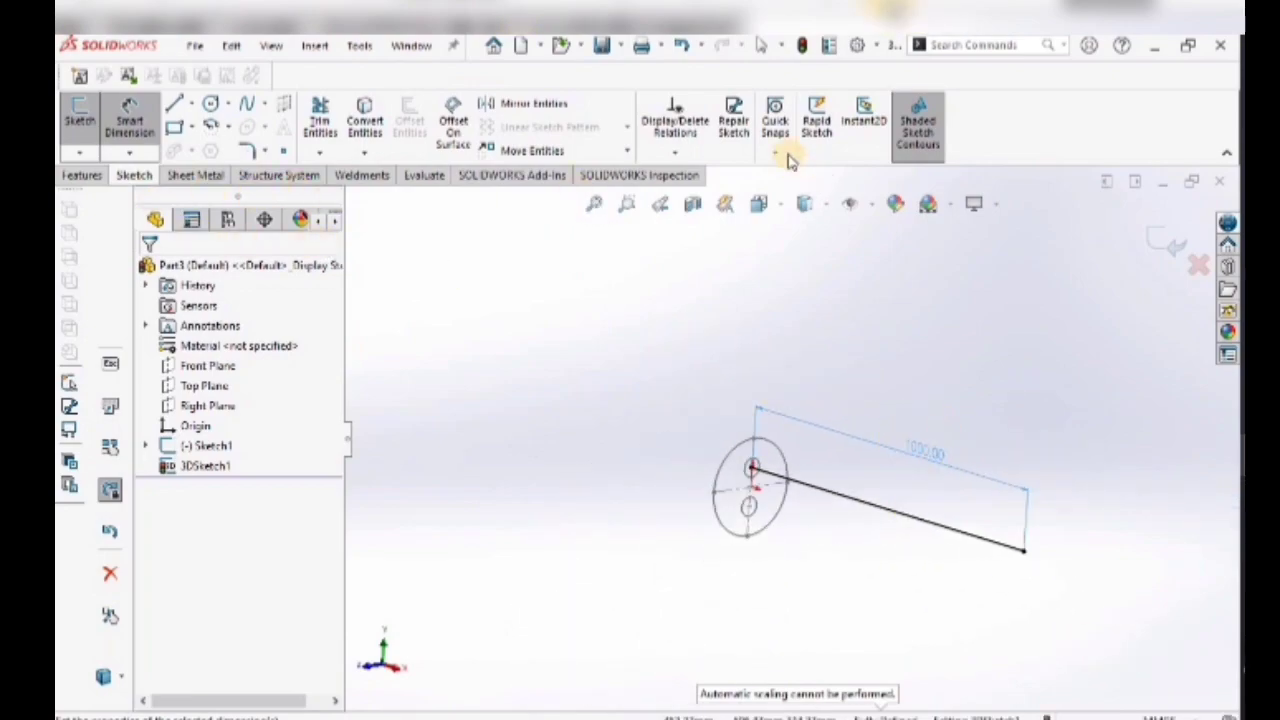
- Mirror the 1000 mm line about the Top Plane, keeping the original as a copy
left_click(534, 104)
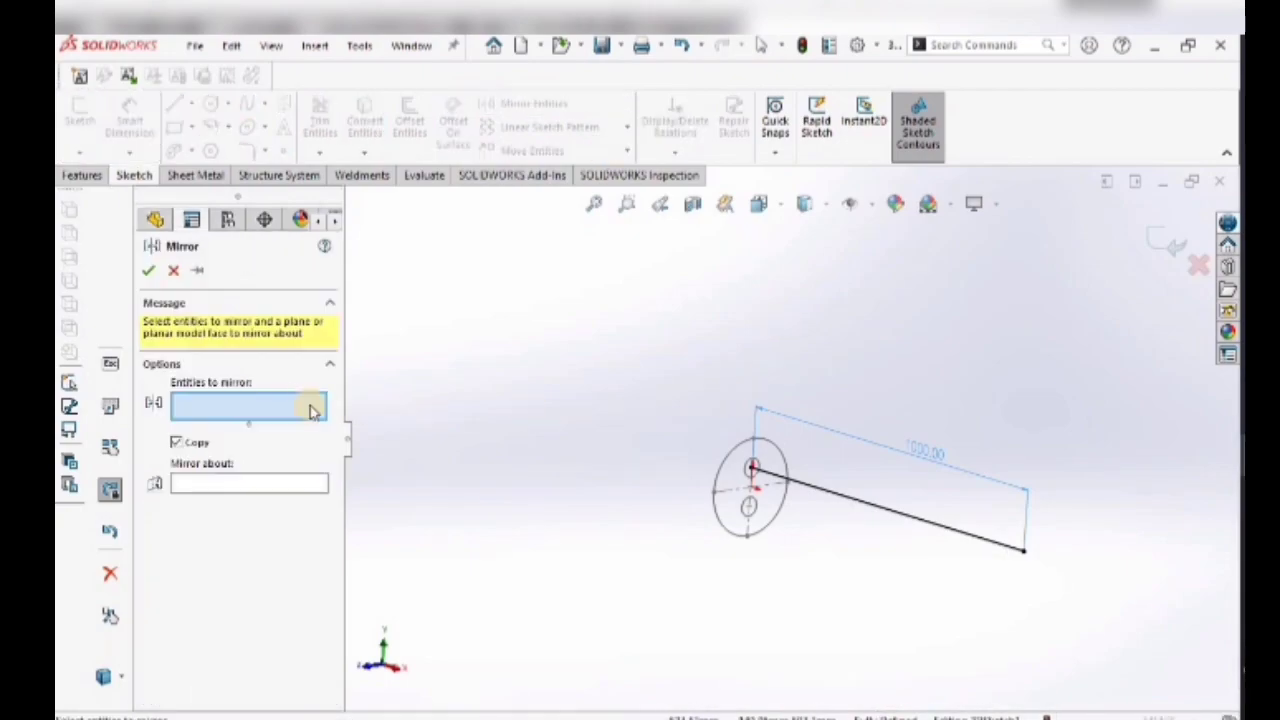
left_click(968, 540)
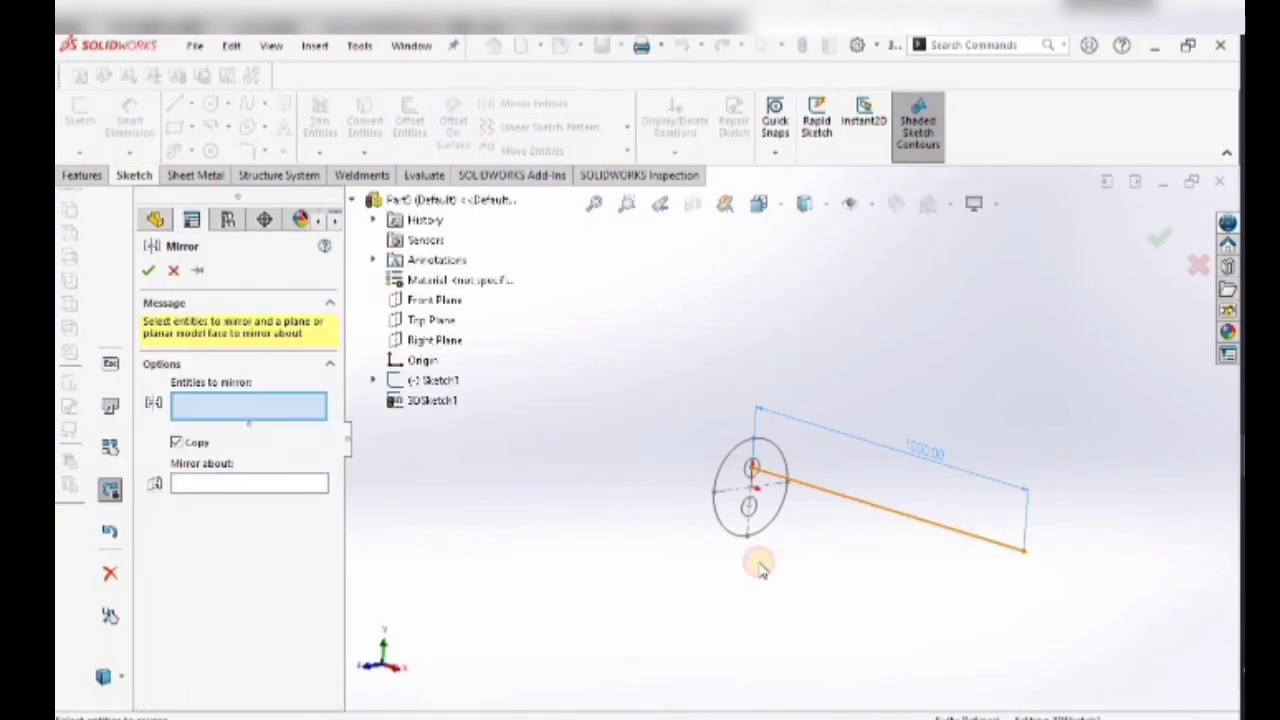
left_click(292, 487)
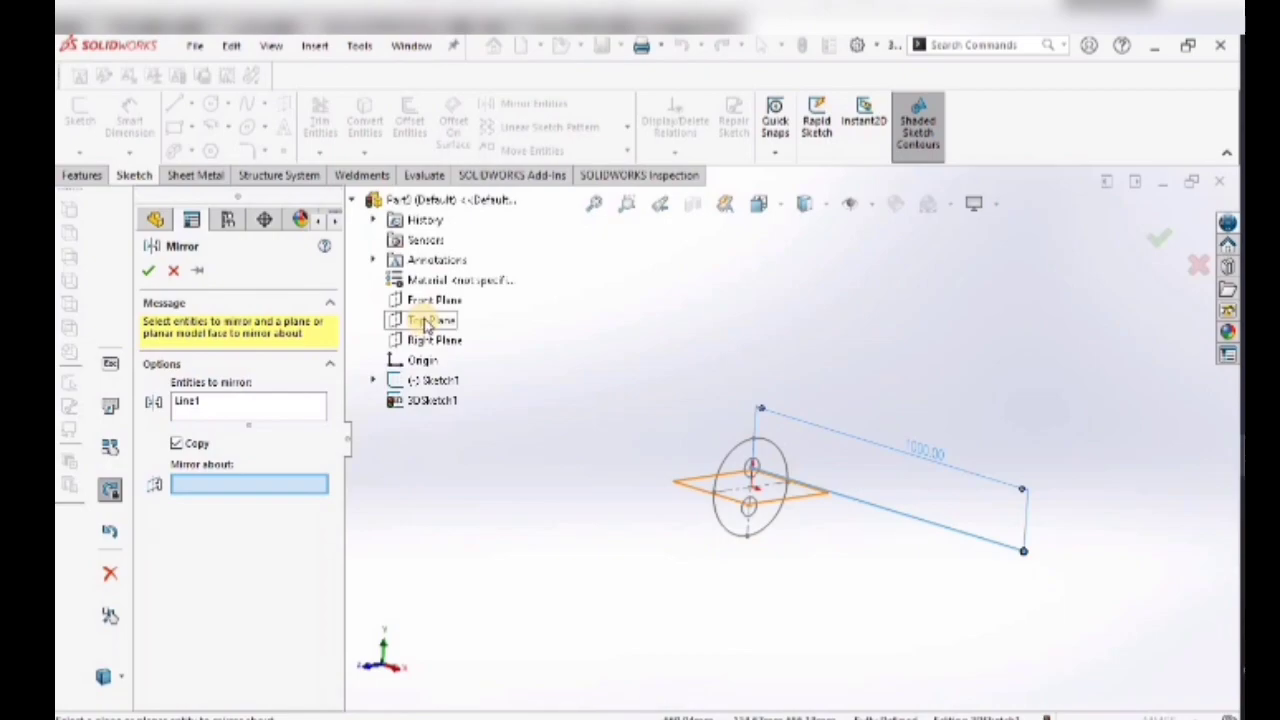
left_click(426, 321)
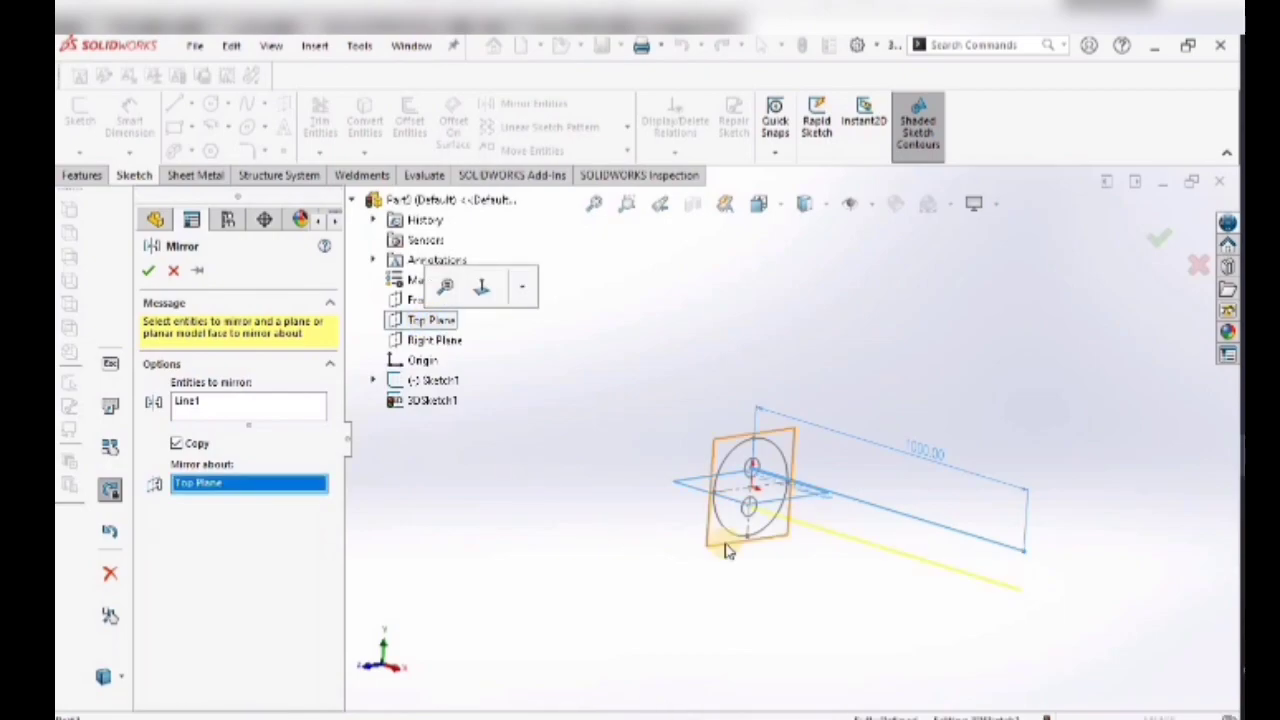
left_click(148, 271)
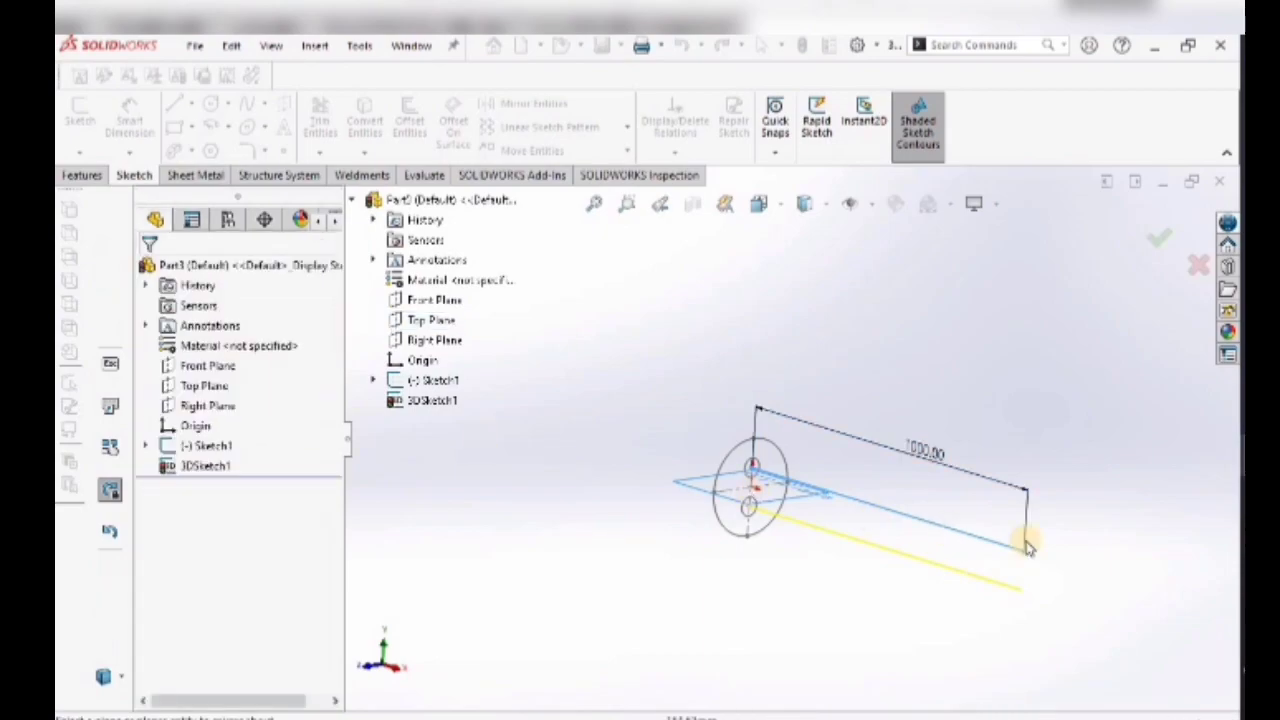
scroll(1037, 580, "up", 2)
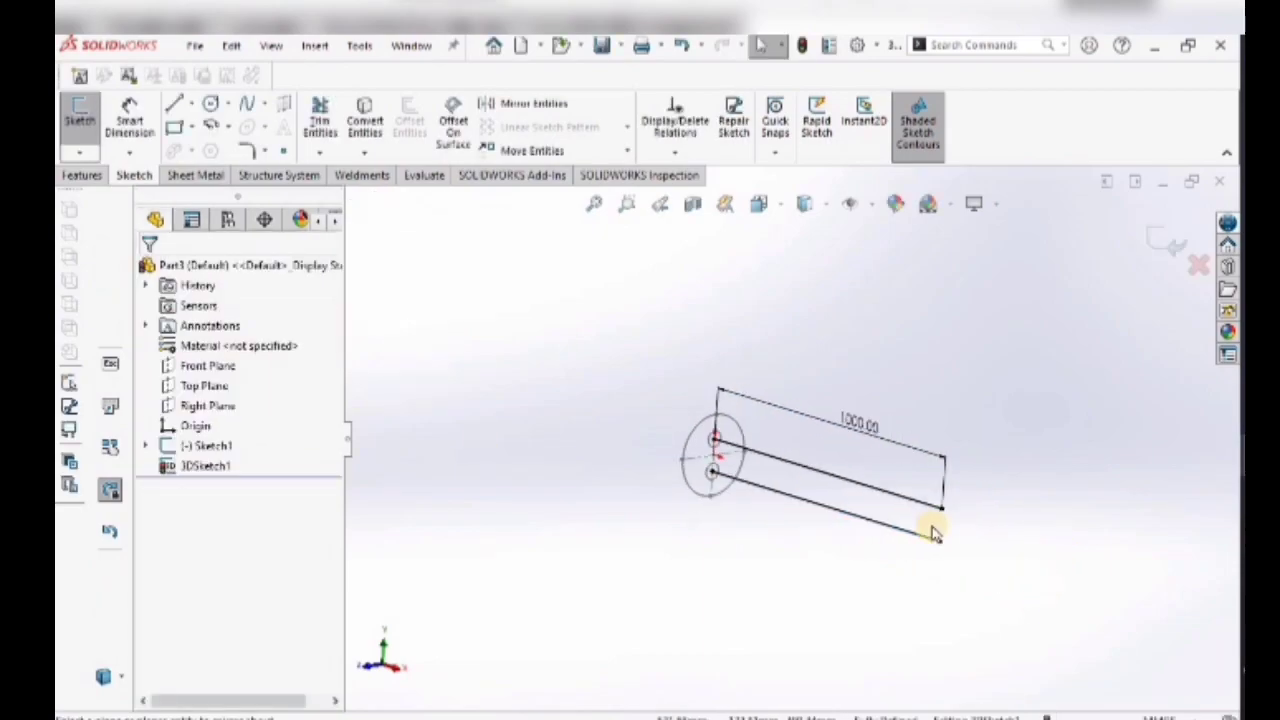
- Draw a vertical centerline joining the free ends of the two parallel lines
scroll(850, 453, "down", 3)
scroll(848, 462, "down", 3)
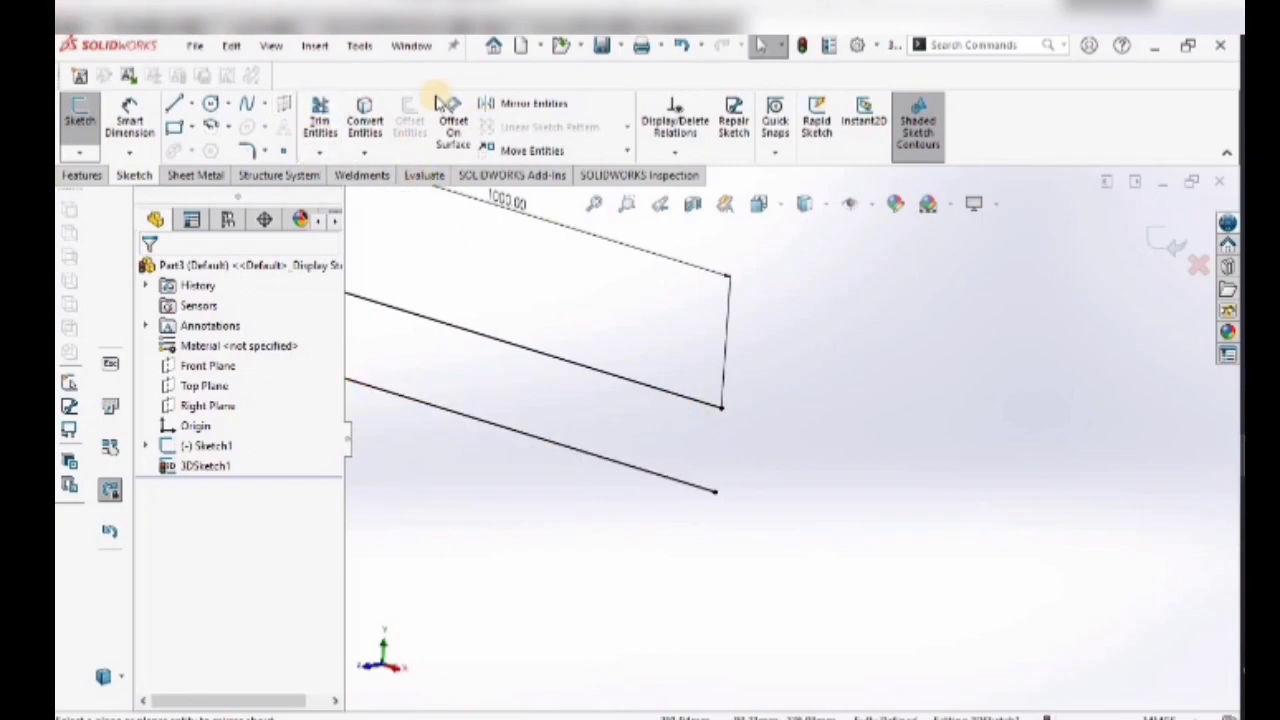
left_click(189, 104)
left_click(205, 148)
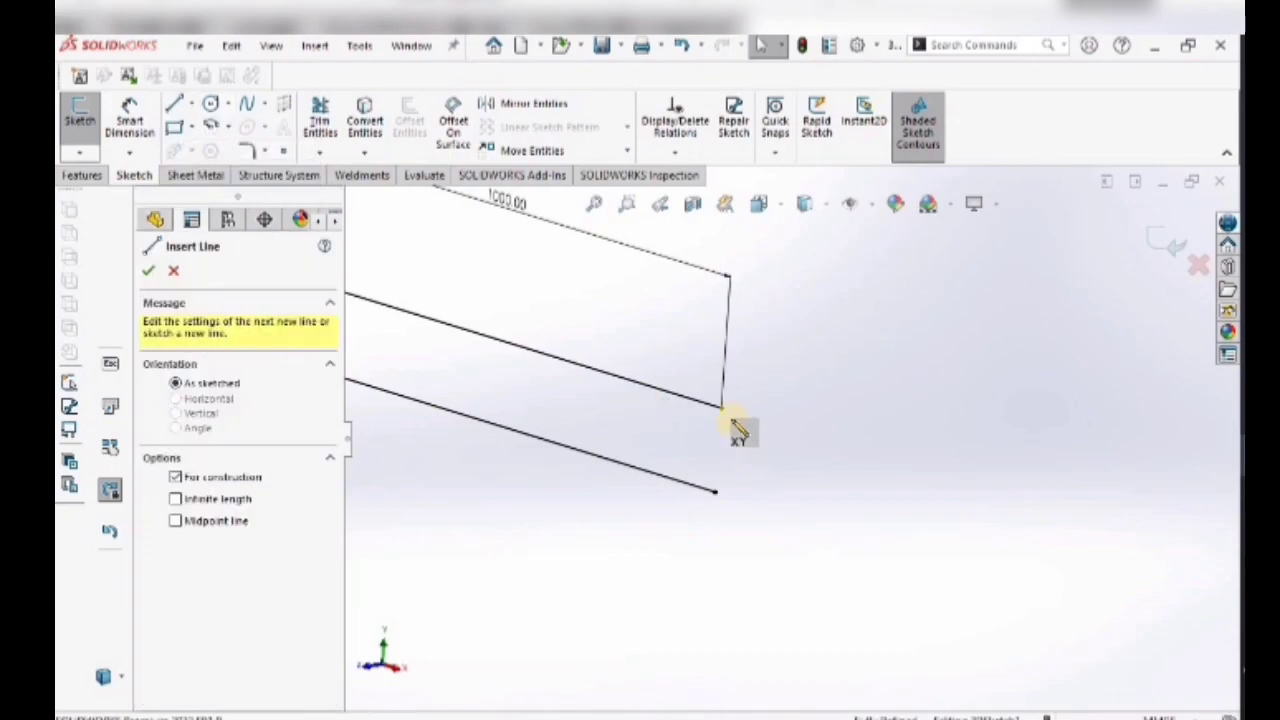
left_click(715, 492)
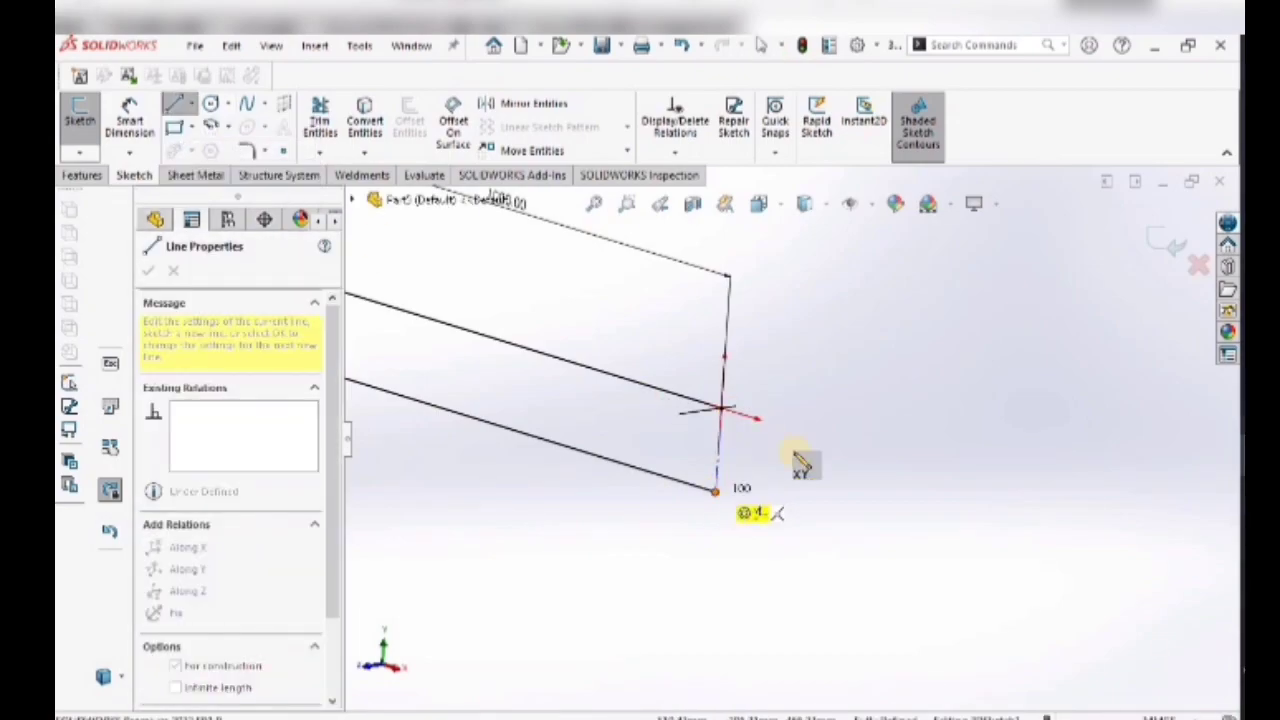
right_click(830, 398)
left_click(848, 410)
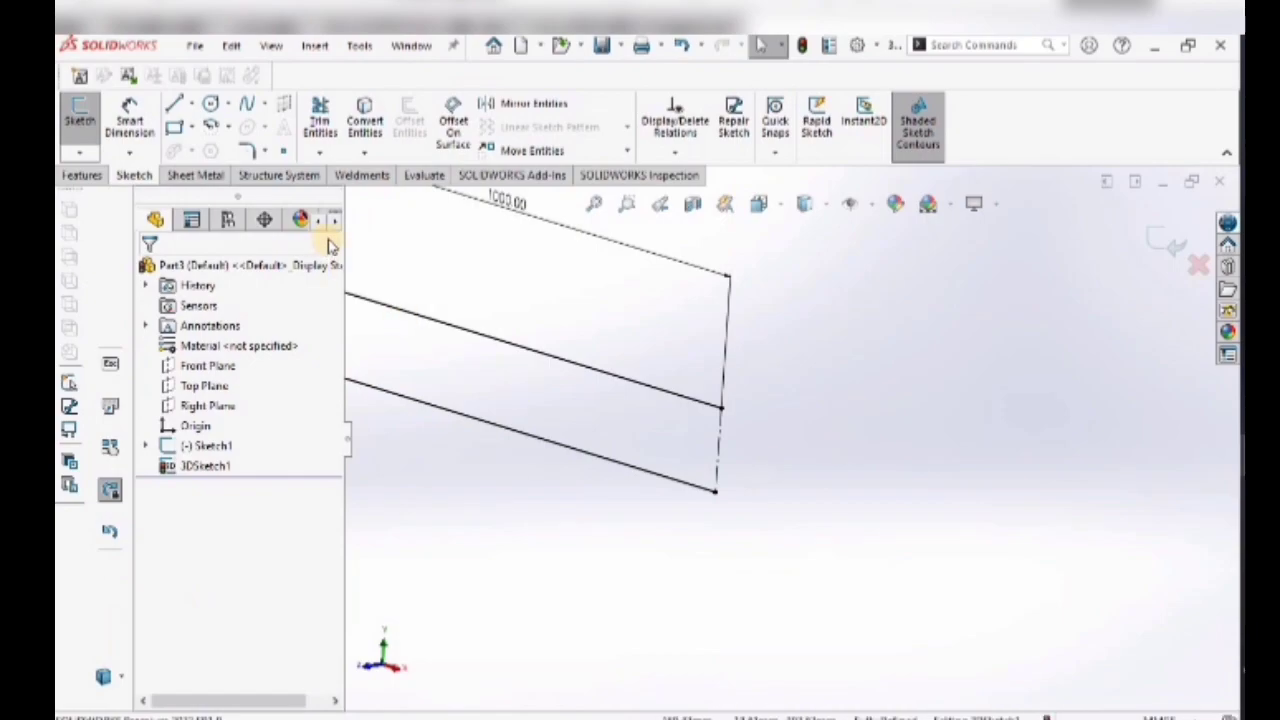
- Close the lines' free ends with a semicircular centerpoint arc centred on the centerline's midpoint, and delete the centerline
left_click(210, 128)
left_click(240, 143)
left_click(718, 450)
left_click(722, 406)
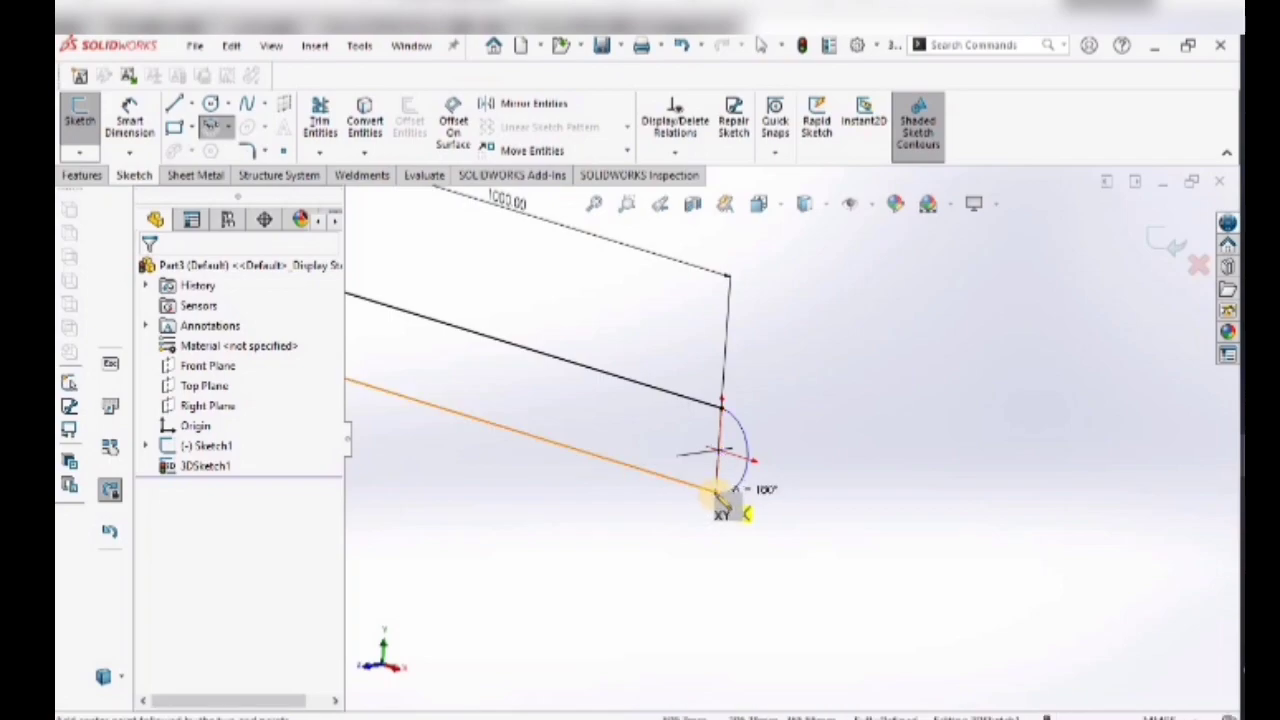
left_click(716, 492)
right_click(890, 420)
left_click(888, 428)
left_click(722, 443)
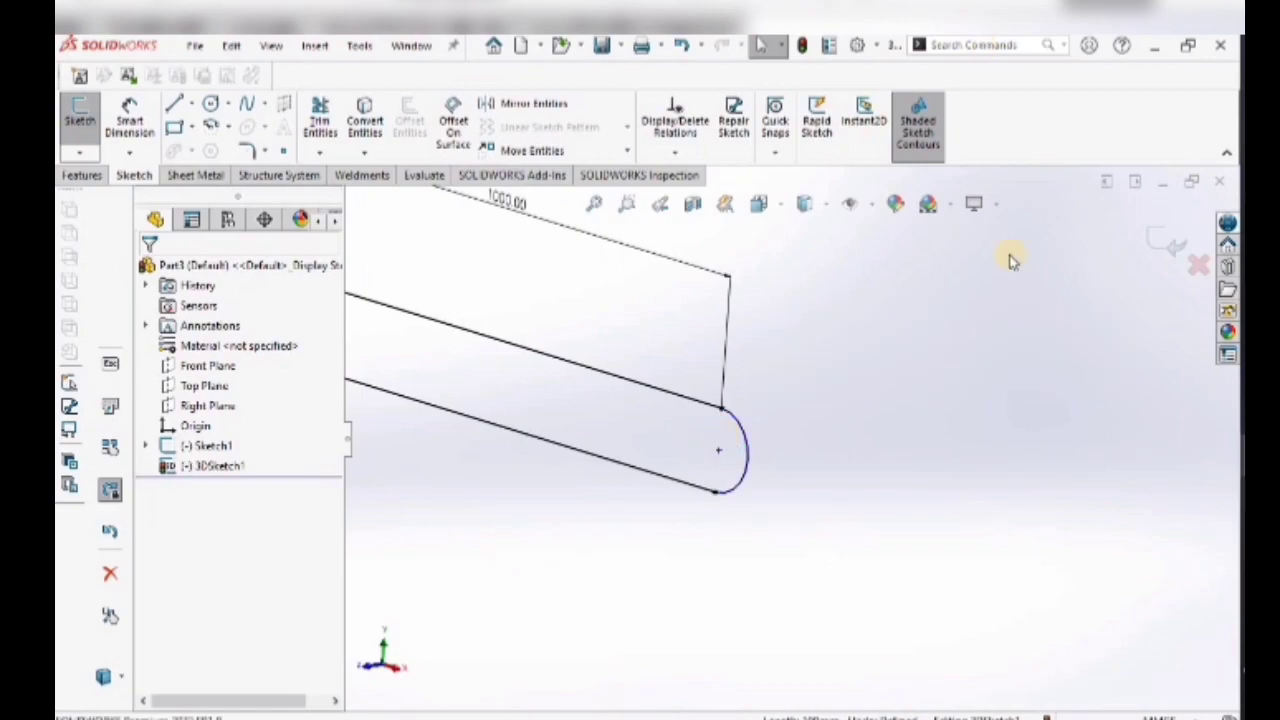
- Start a Swept Boss/Base with a circular profile, using the U-shaped 3D sketch as its path
left_click(83, 174)
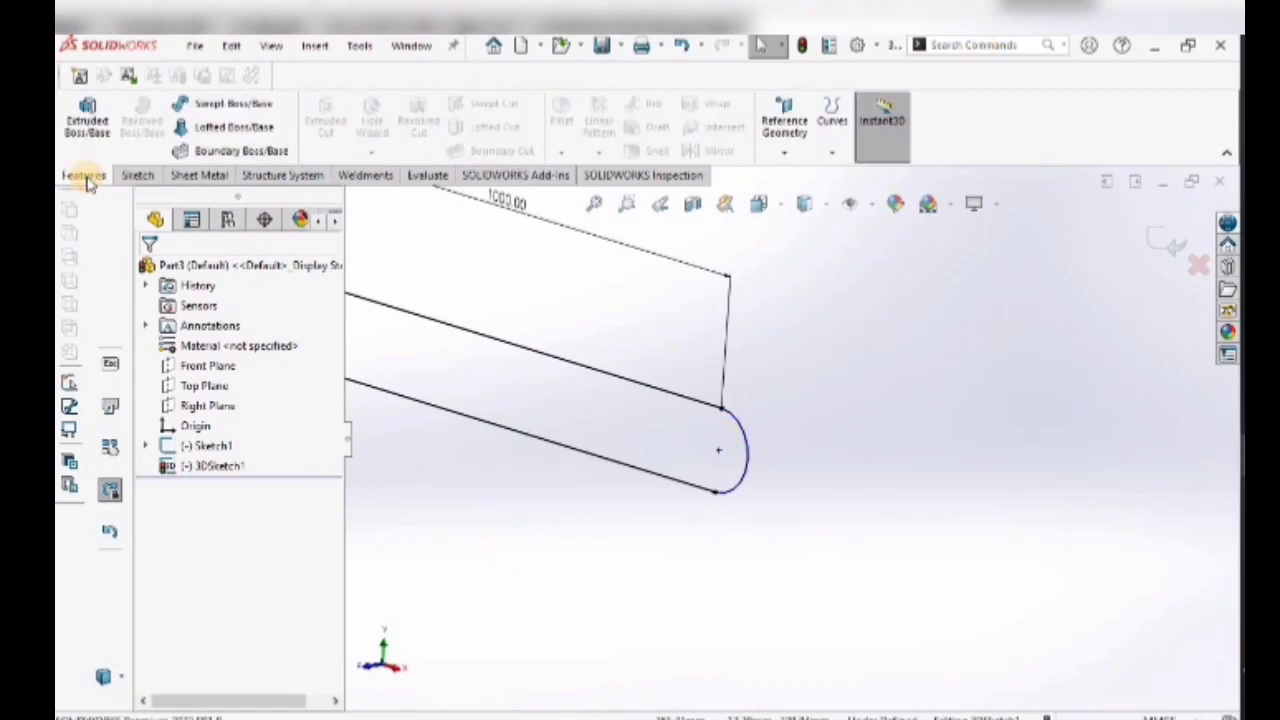
left_click(210, 106)
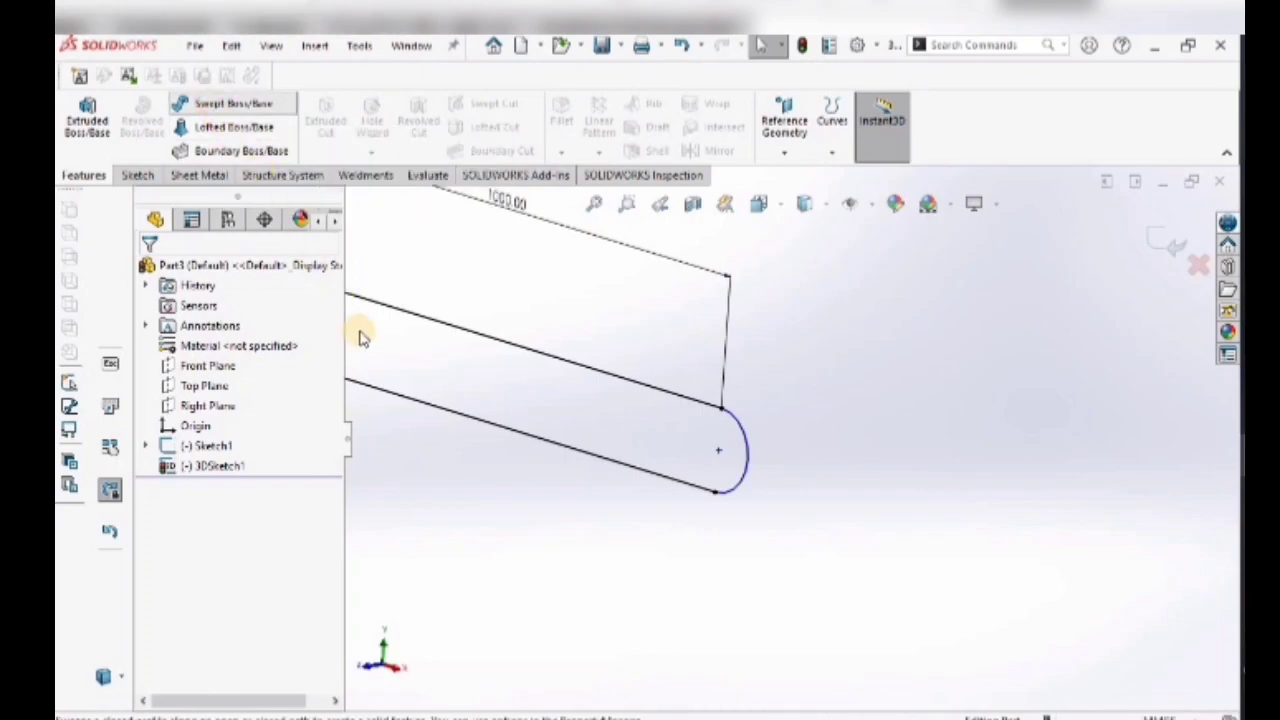
scroll(370, 339, "up", 3)
scroll(497, 355, "down", 7)
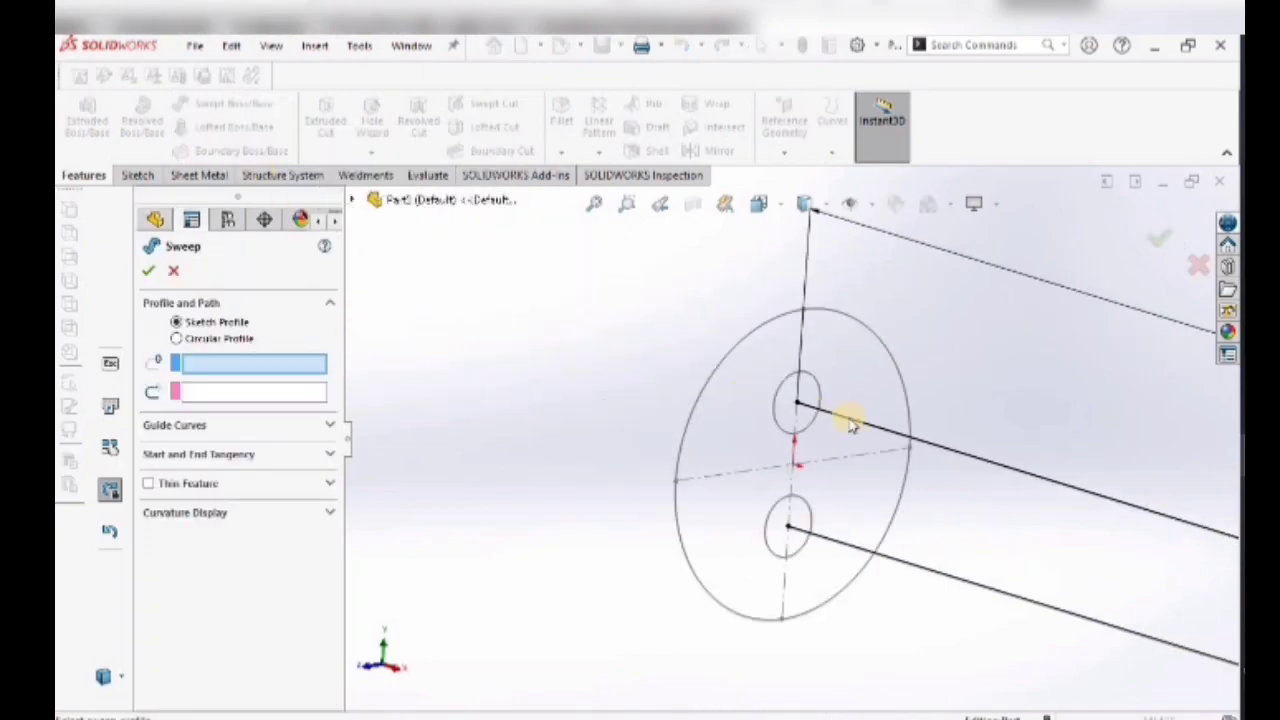
left_click(207, 340)
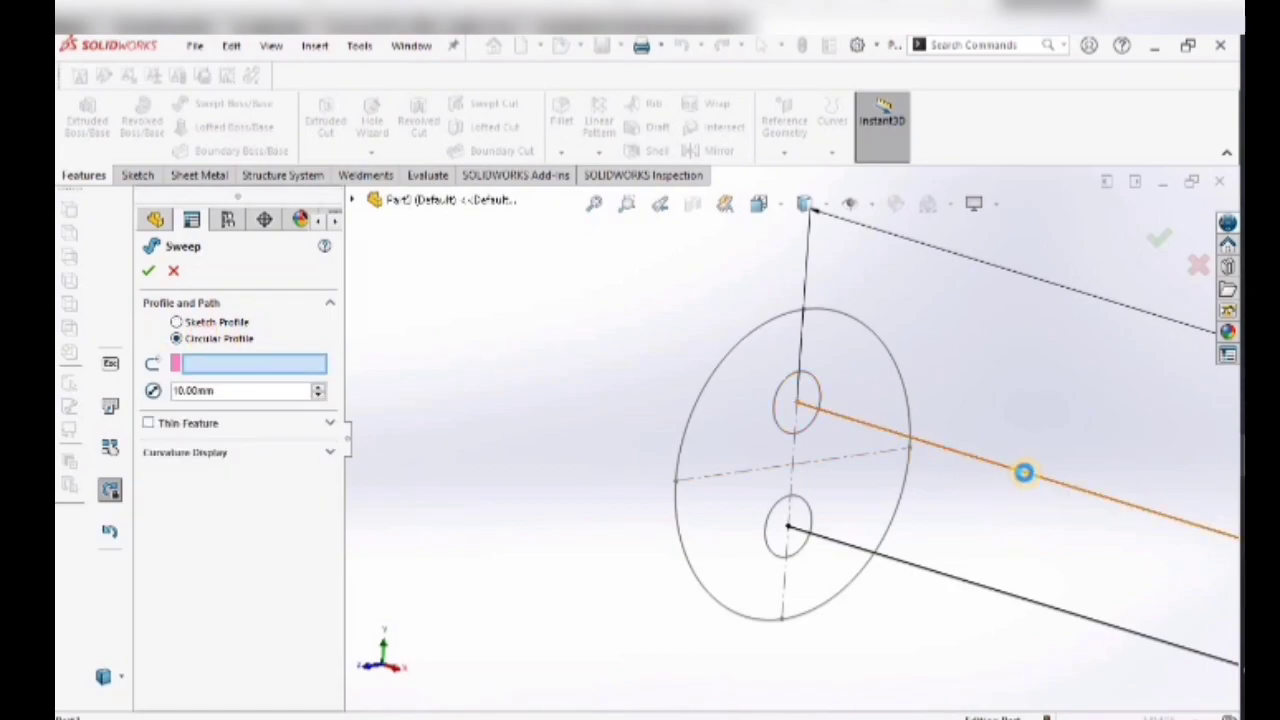
left_click(1025, 474)
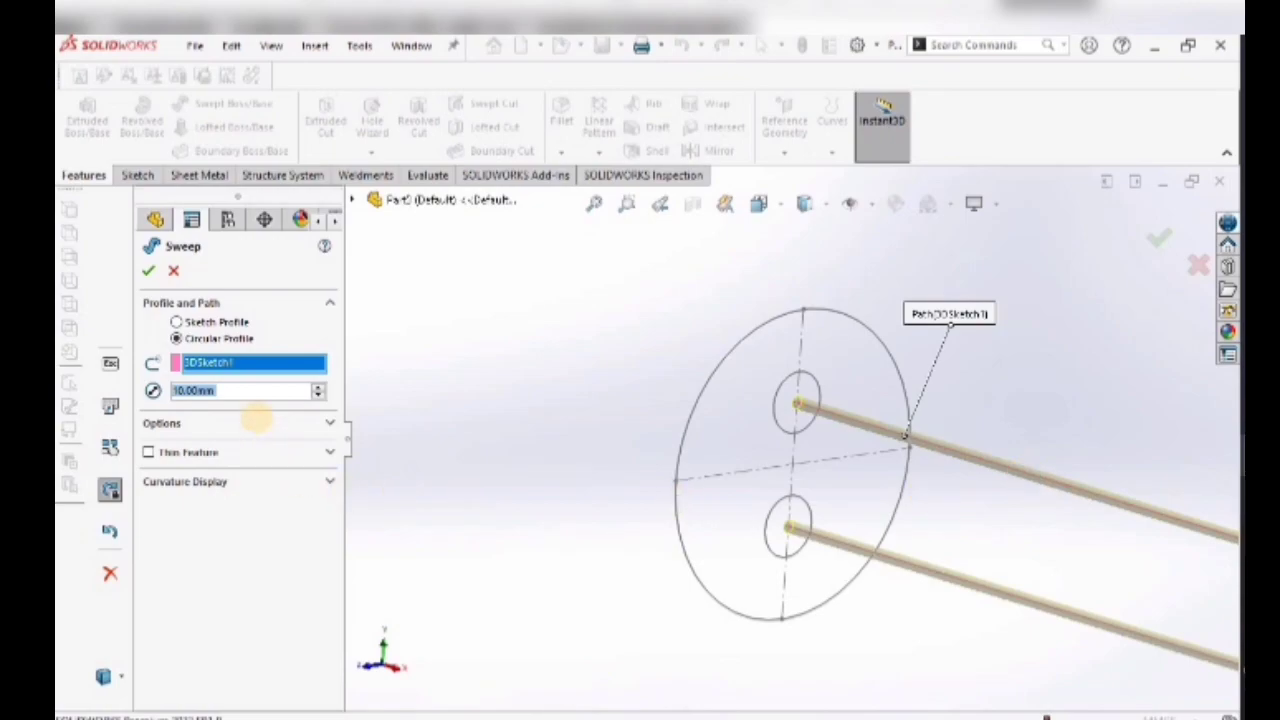
- Set the circular profile's diameter to 50 mm and create the sweep
type("150")
key("Return")
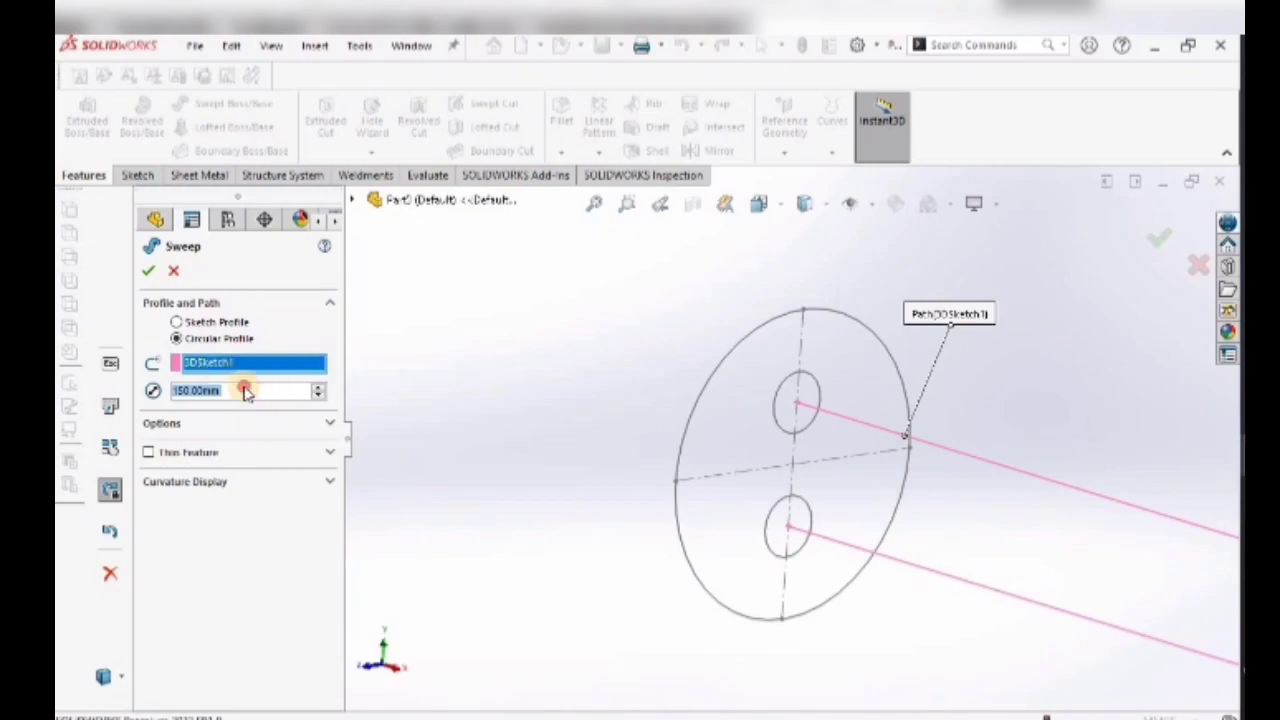
left_click(153, 391)
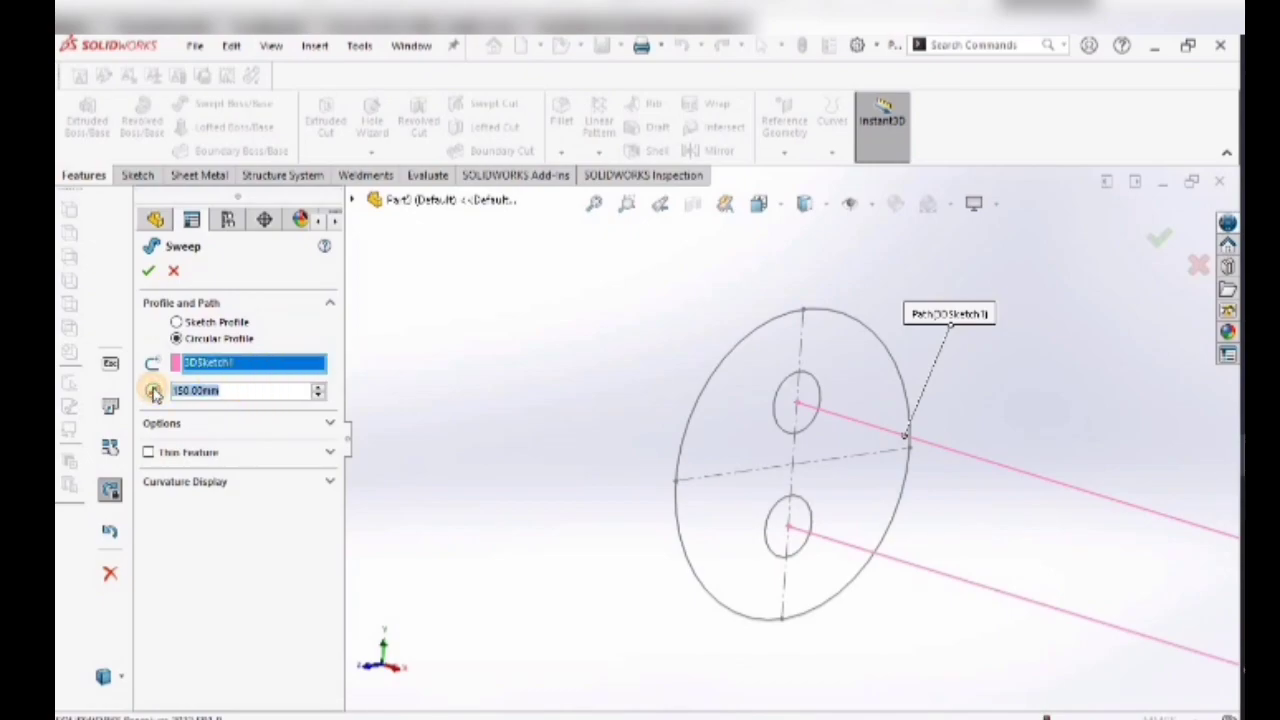
type("50")
key("Return")
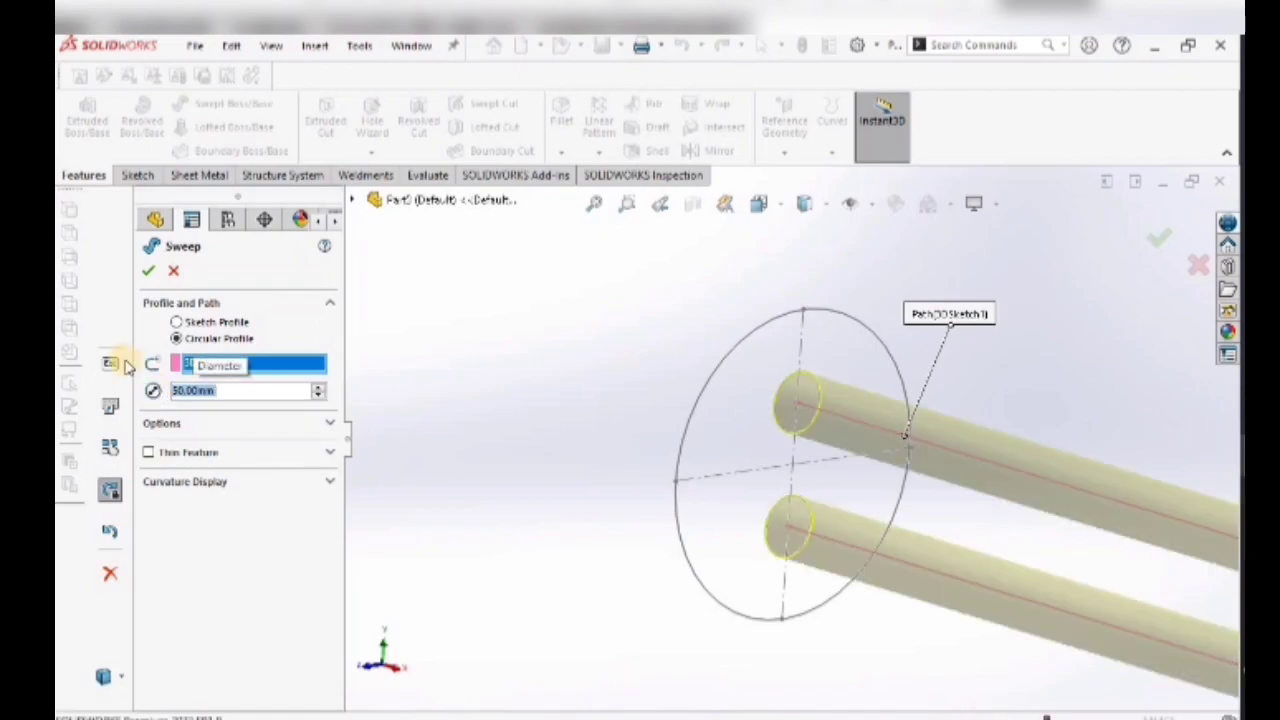
left_click(150, 272)
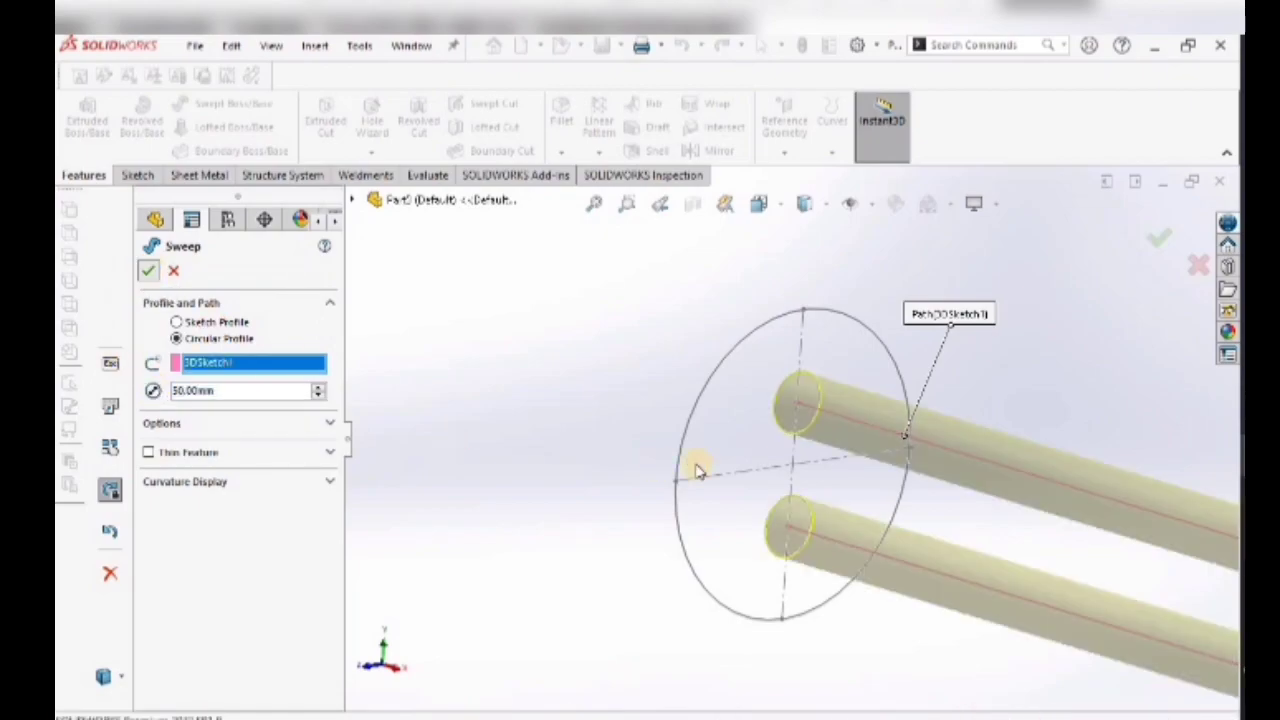
left_click(1041, 420)
scroll(1046, 430, "up", 4)
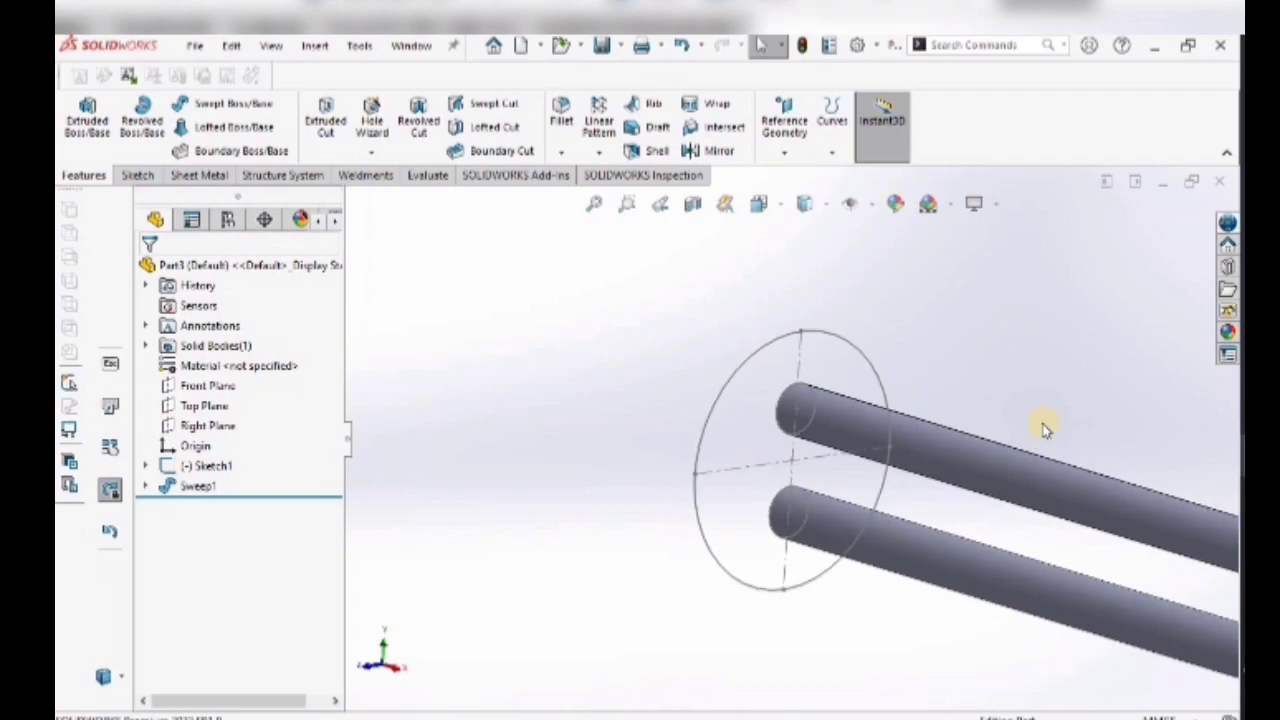
middle_click_drag(1046, 430, 1003, 442, "ctrl")
middle_click_drag(776, 432, 808, 427)
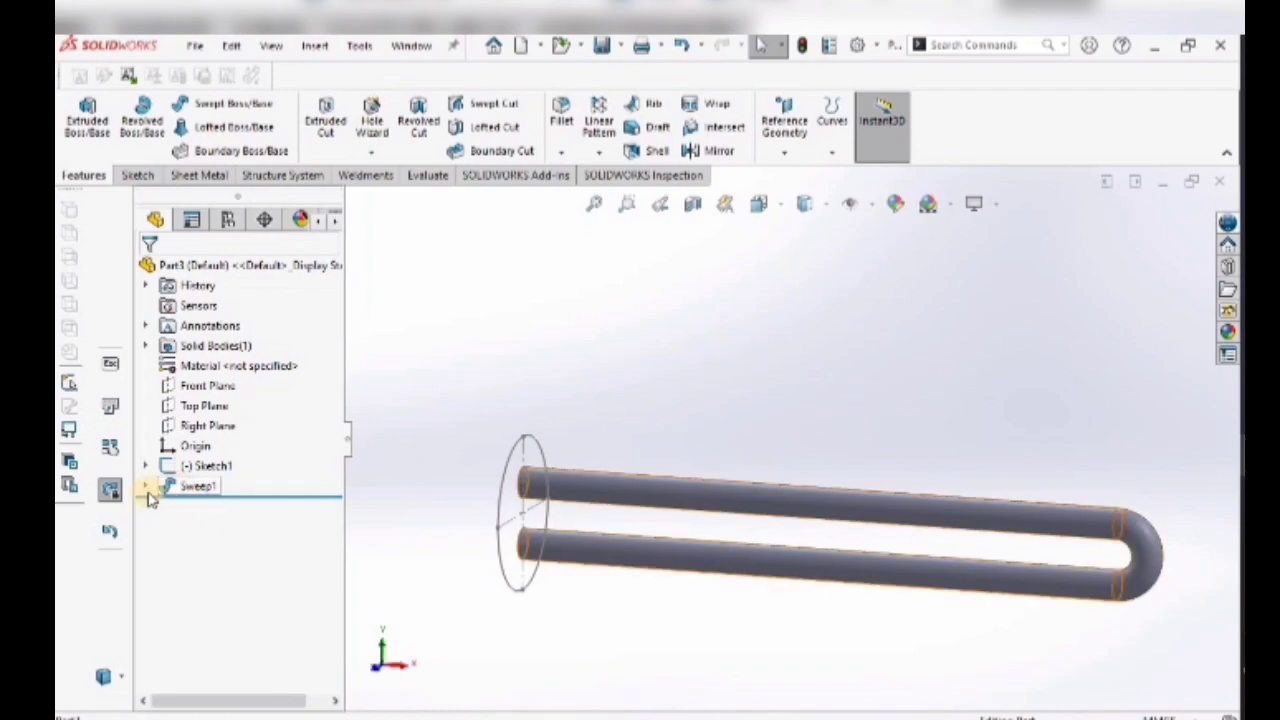
left_click(178, 487)
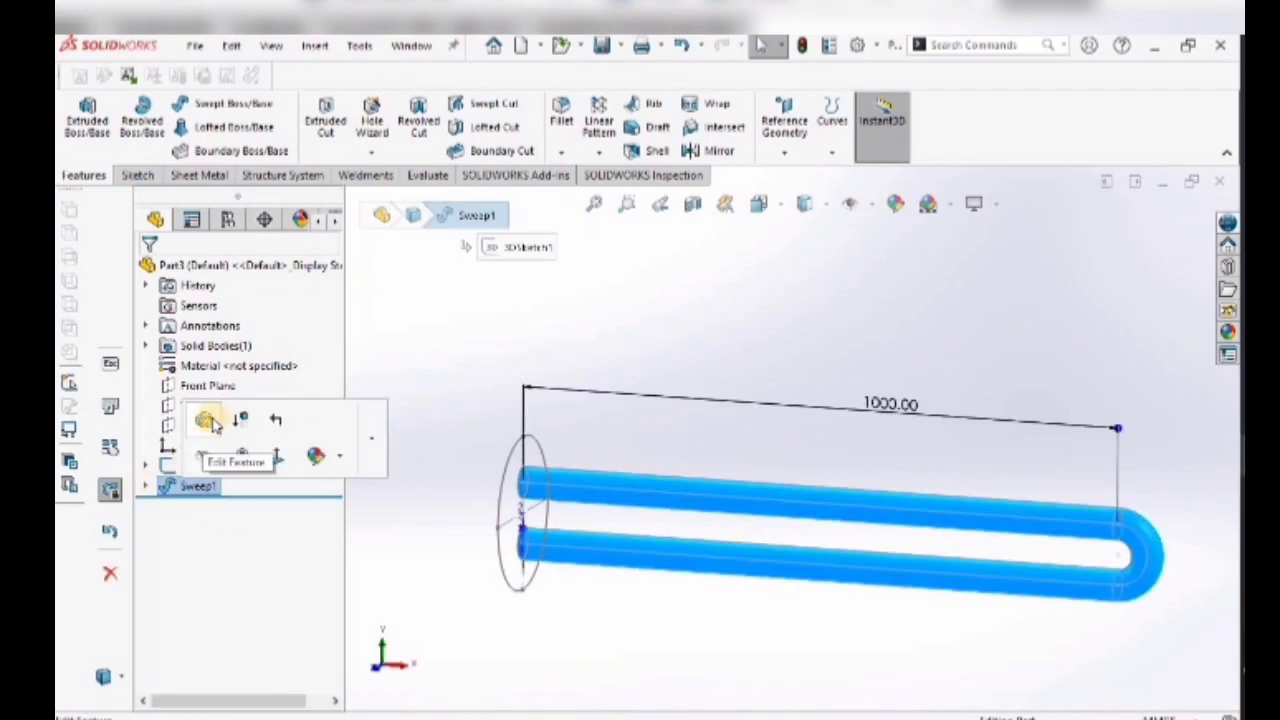
left_click(457, 294)
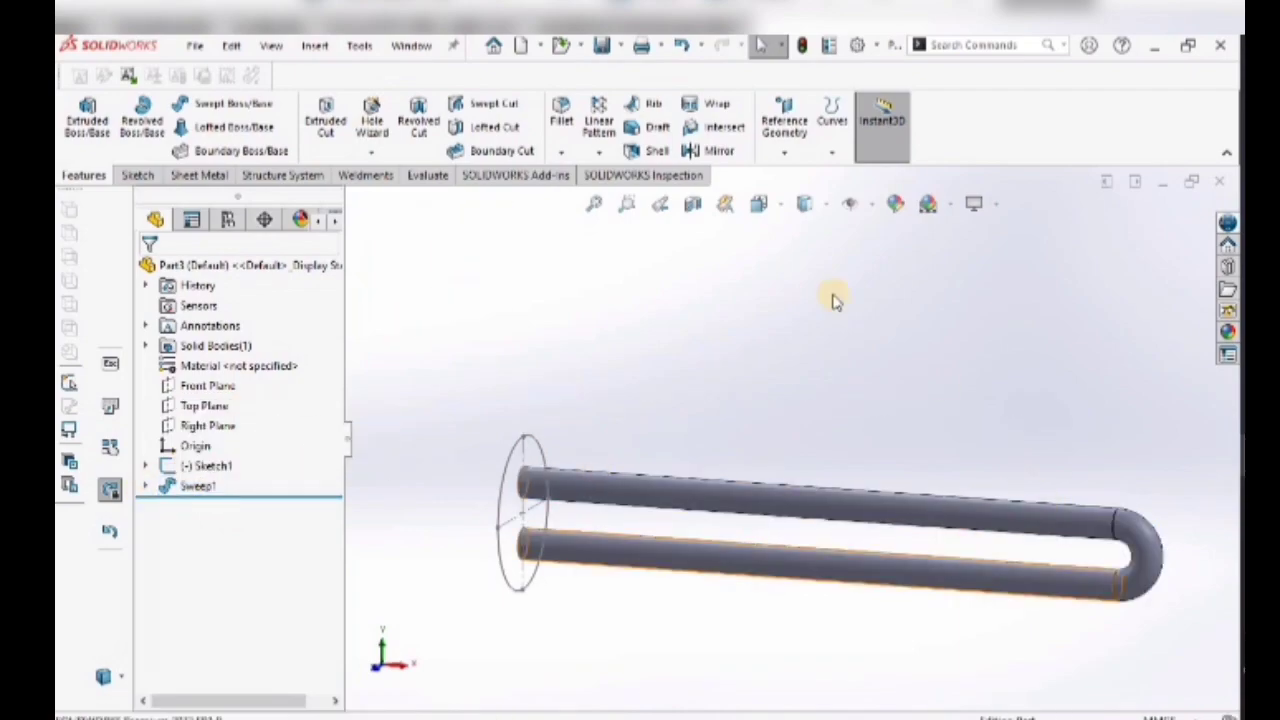
- Save the swept U-tube part as Part3 in New folder
left_click(620, 46)
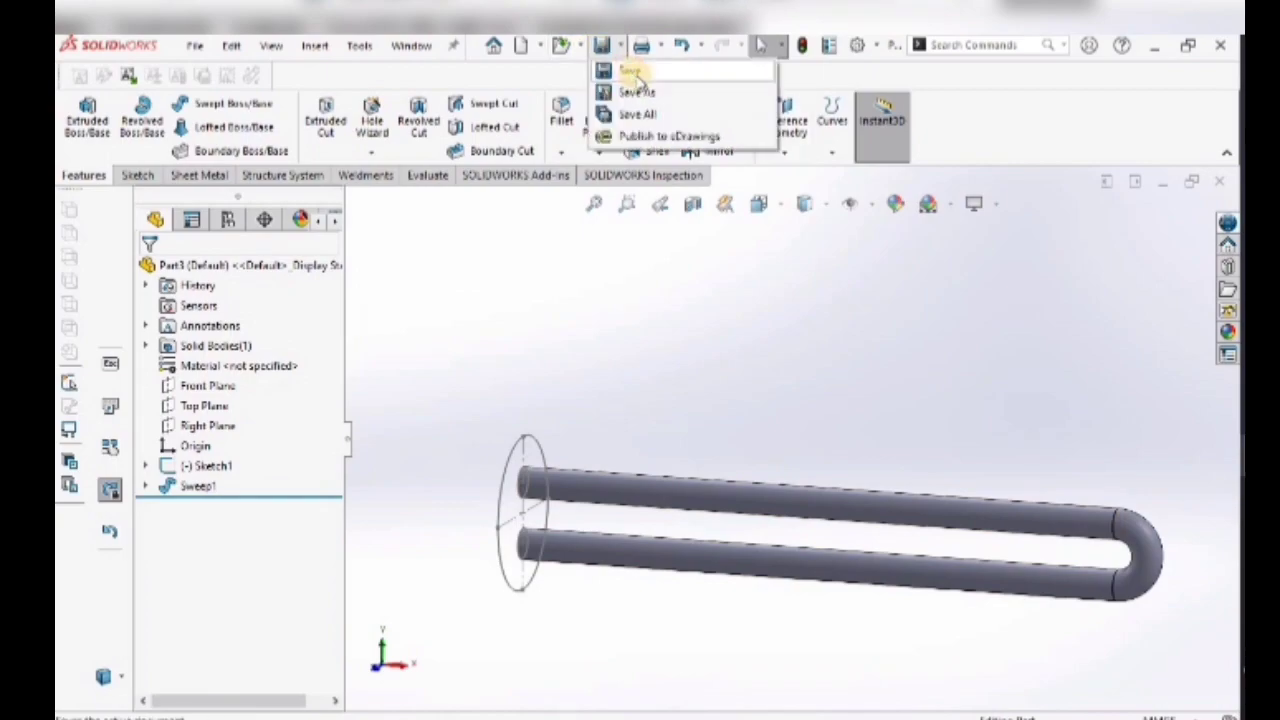
left_click(632, 72)
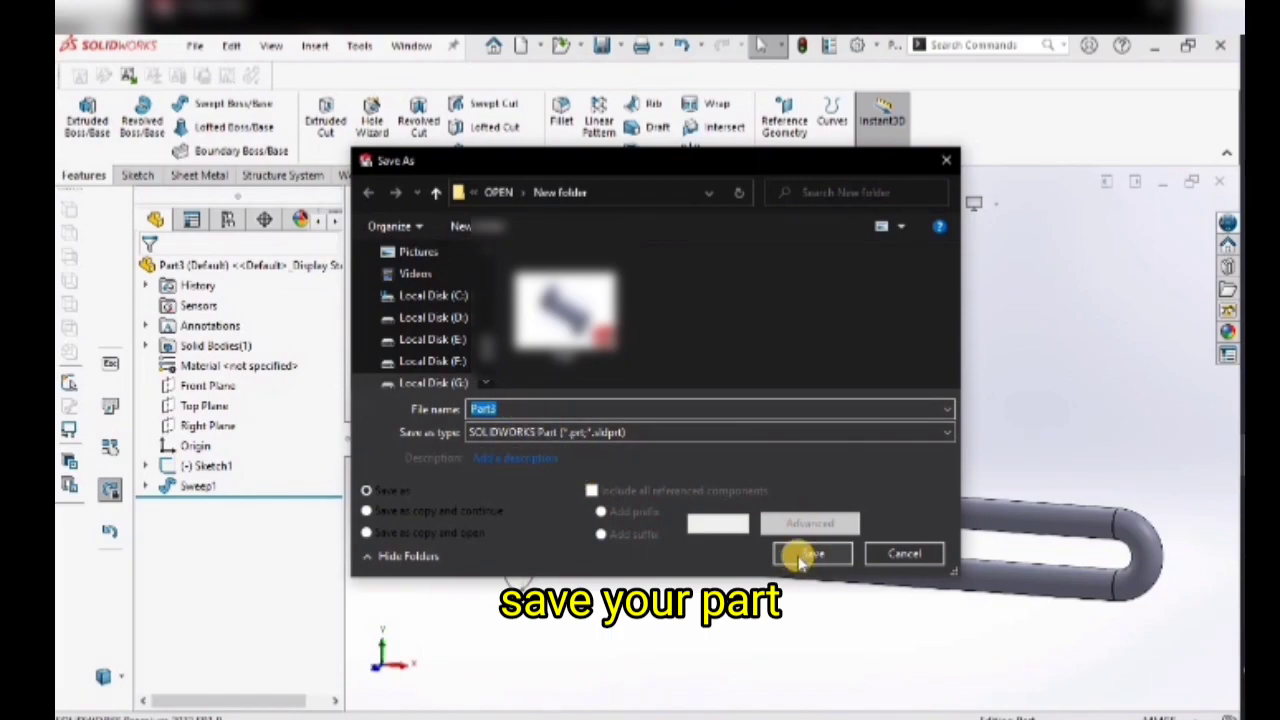
left_click(801, 558)
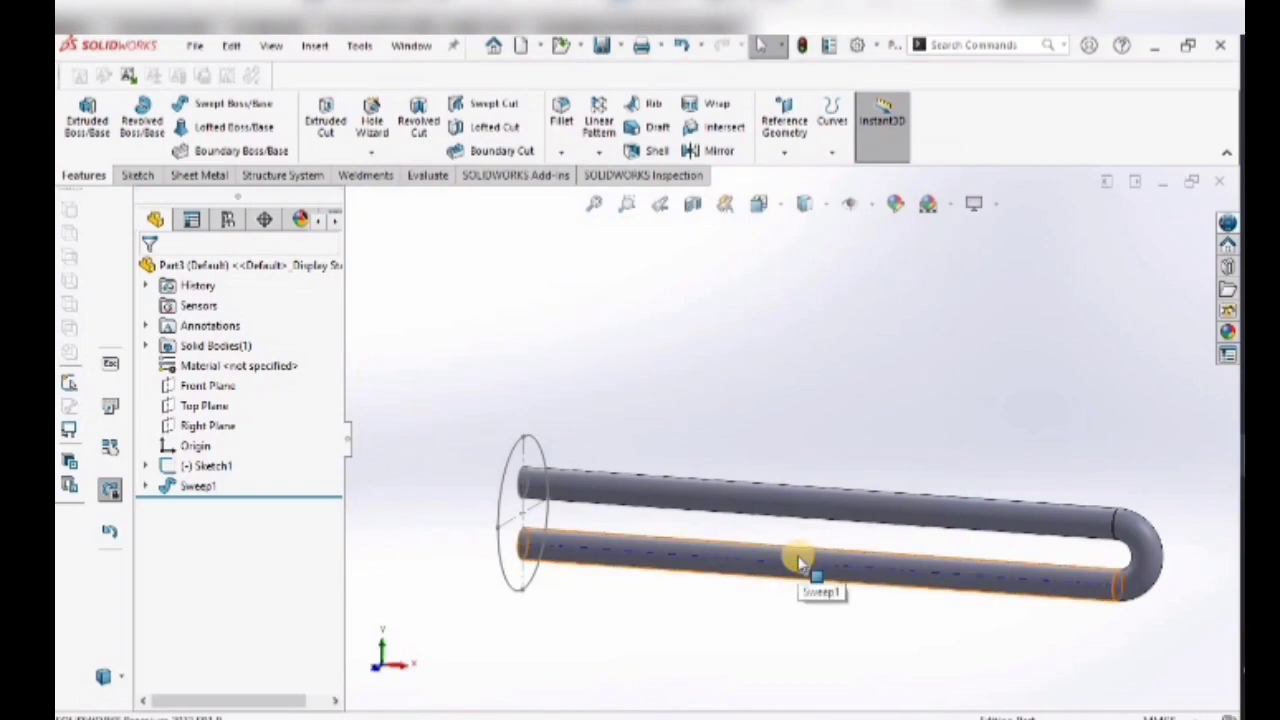
- Hide the circle sketch, Sketch1, at the open ends of the U-tube
left_click(754, 442)
left_click(541, 448)
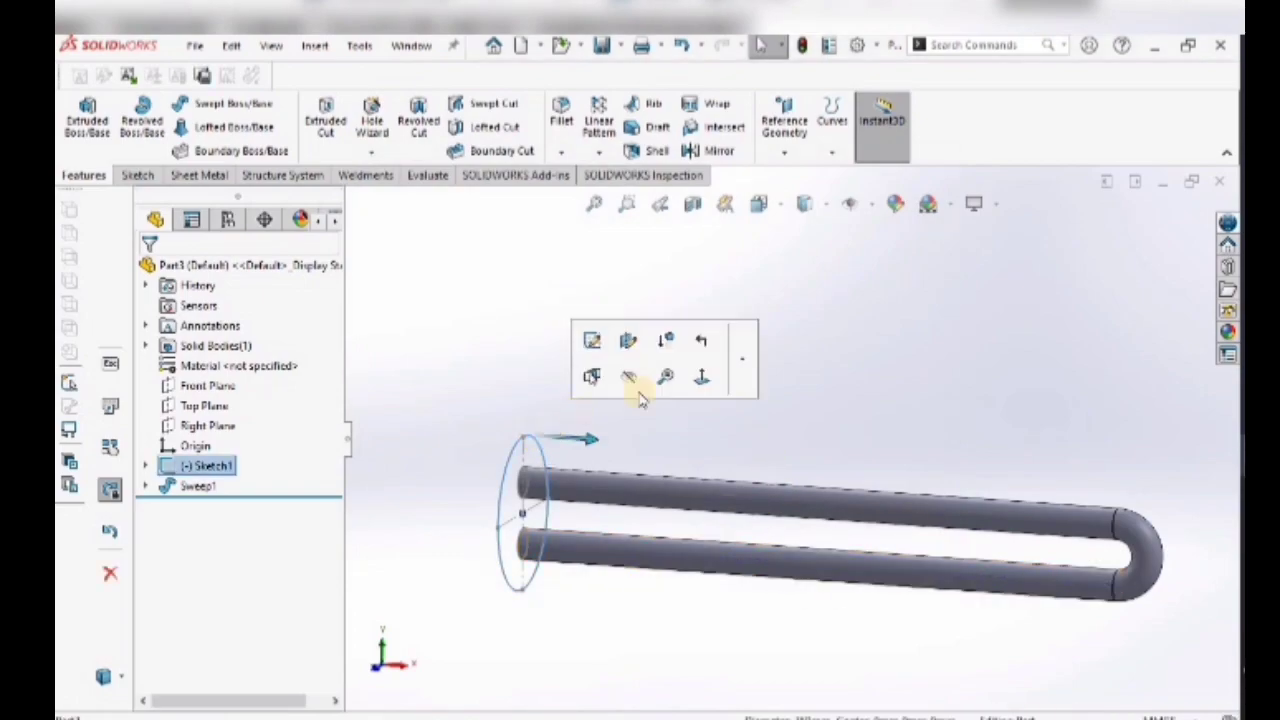
left_click(706, 437)
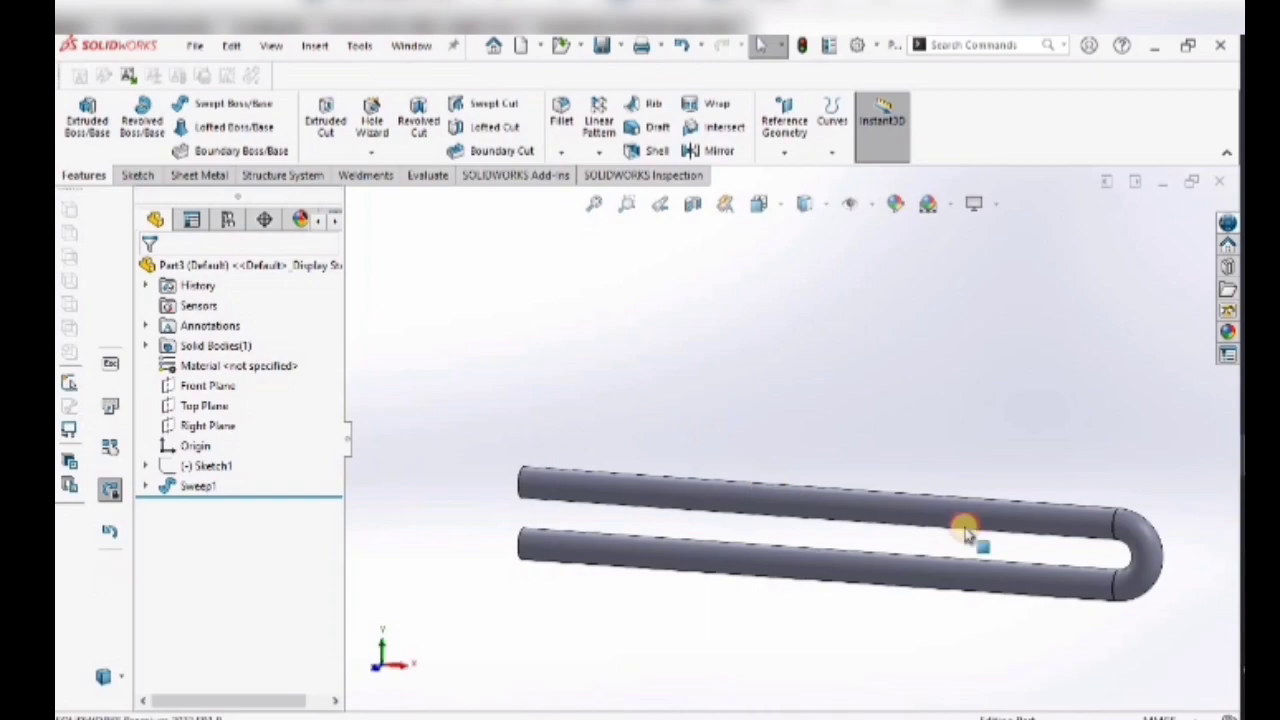
- Open the appearances library, widen it, and display the appearances in the Glass category
left_click(1222, 333)
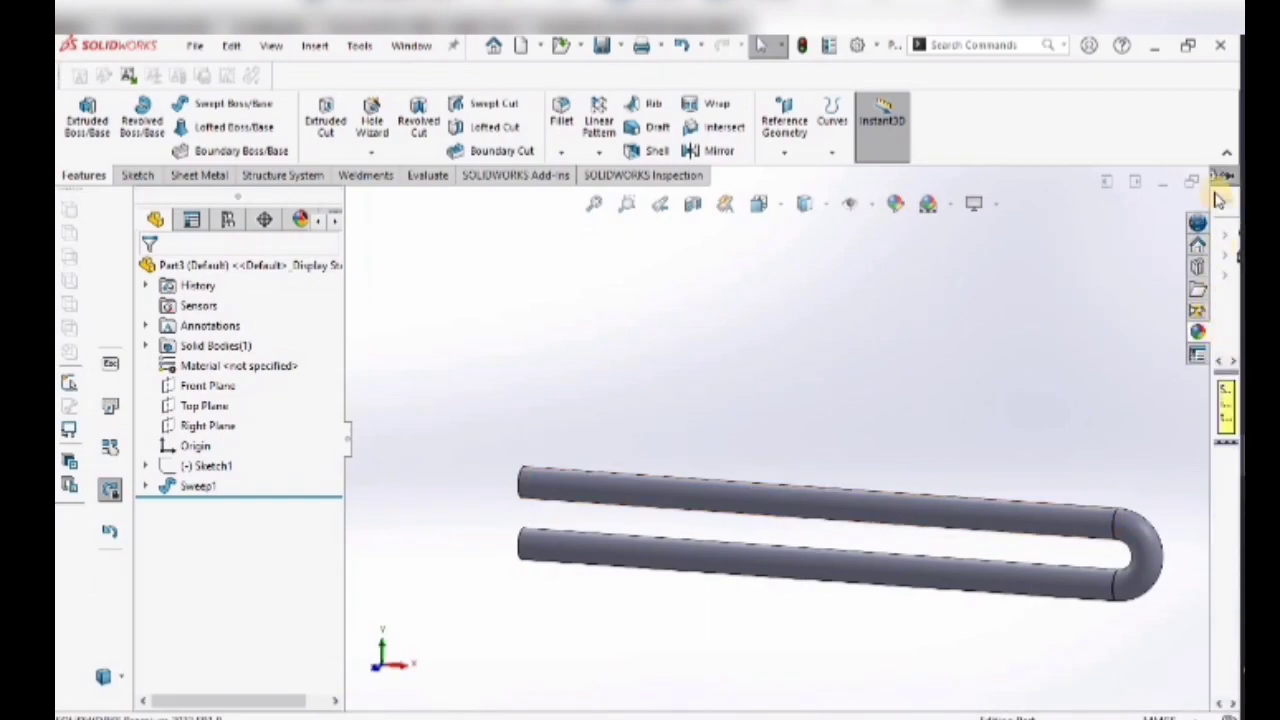
left_click_drag(1210, 199, 1124, 206)
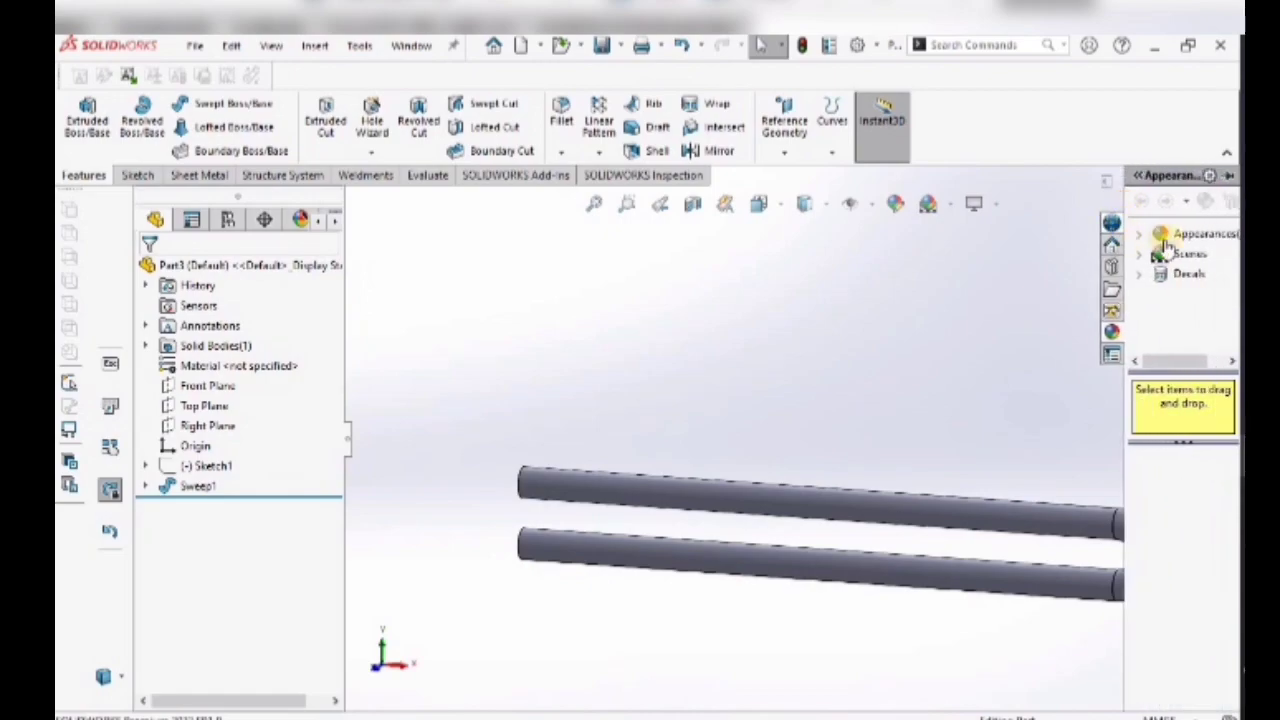
left_click(1143, 241)
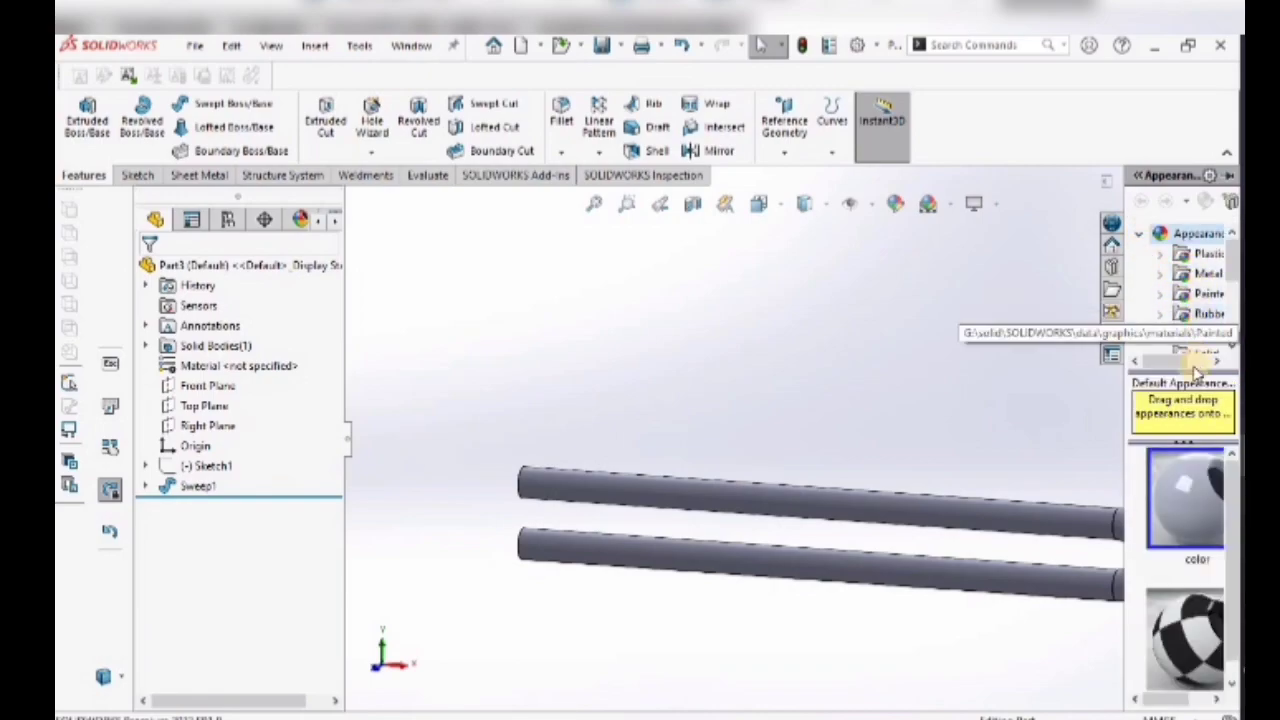
left_click(1161, 335)
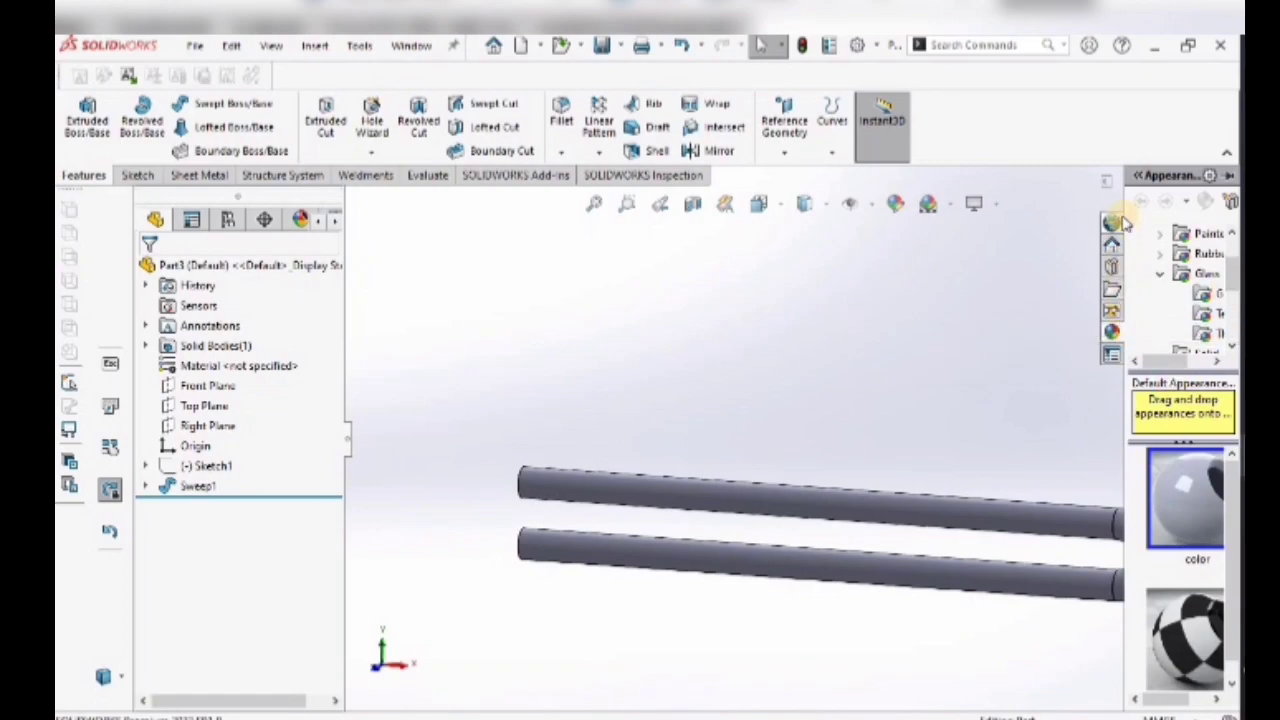
left_click_drag(1119, 202, 1077, 202)
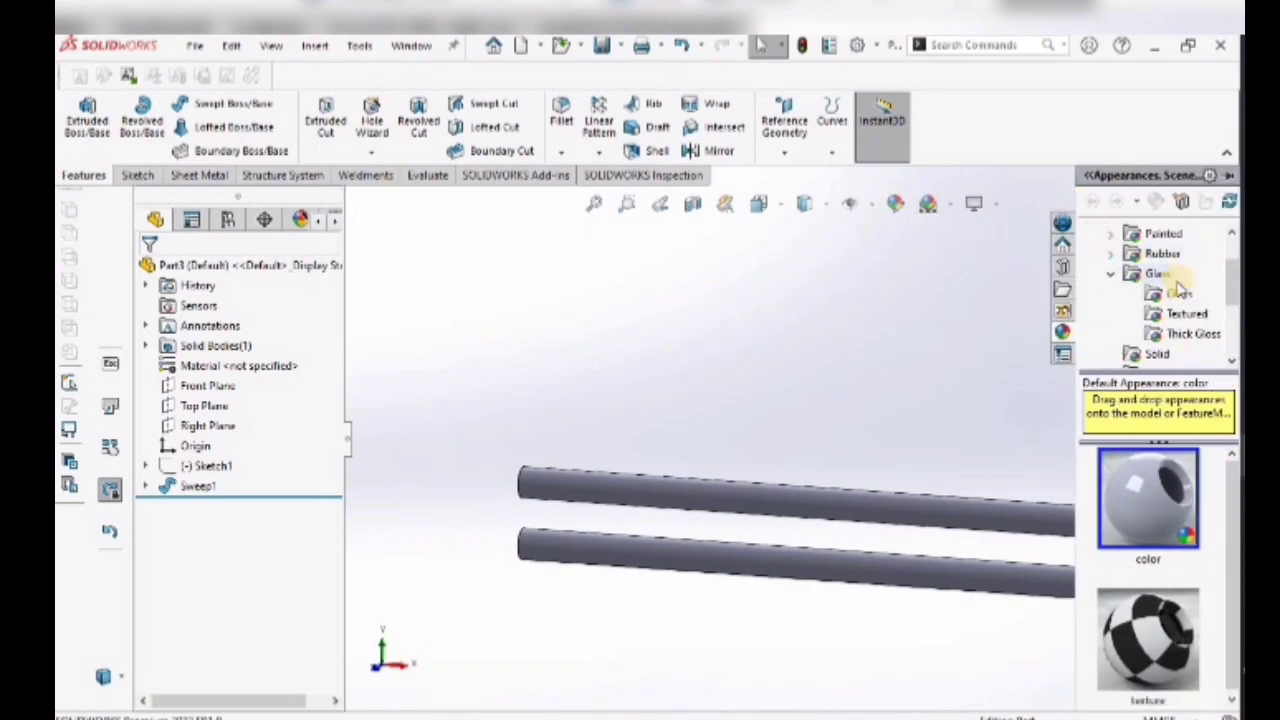
left_click_drag(1228, 289, 1229, 297)
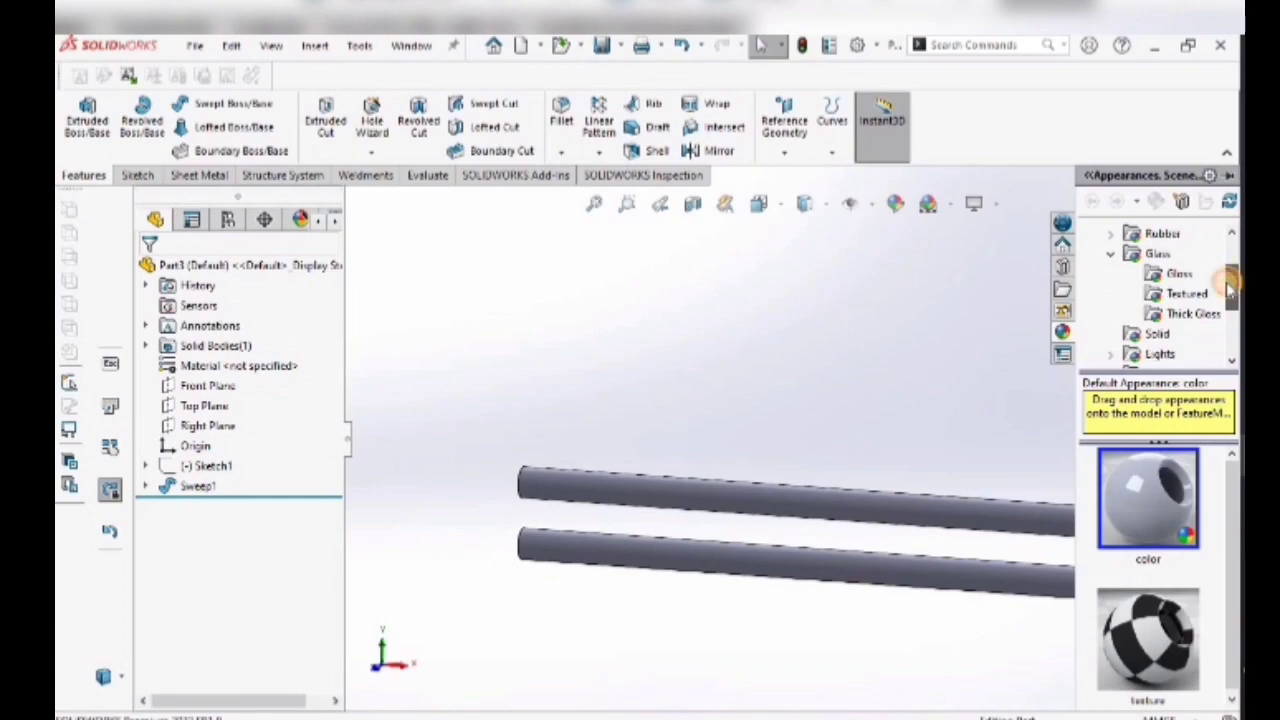
left_click(1157, 257)
- Apply the clear glass appearance to the whole body of the U-tube
left_click_drag(1165, 485, 956, 518)
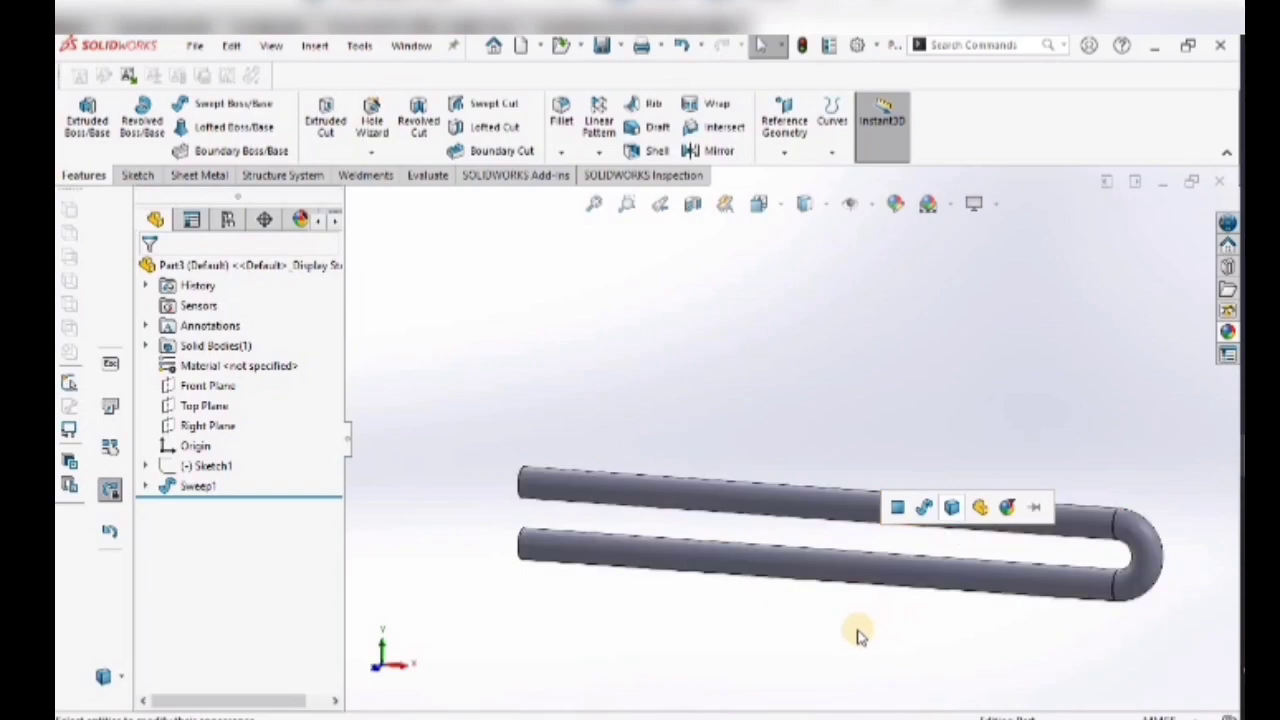
left_click(953, 510)
left_click(992, 424)
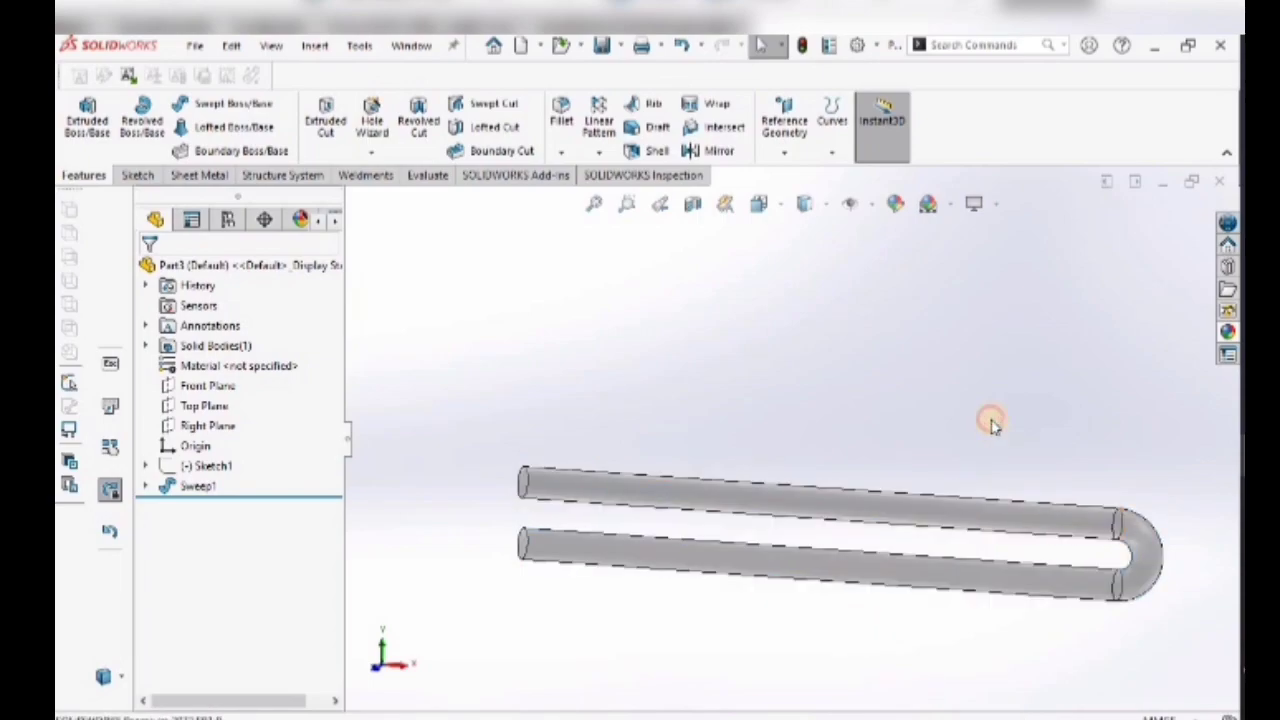
- Save the U-tube part with its glass appearance and minimize its document window
middle_click_drag(893, 416, 914, 487)
scroll(892, 406, "up", 1)
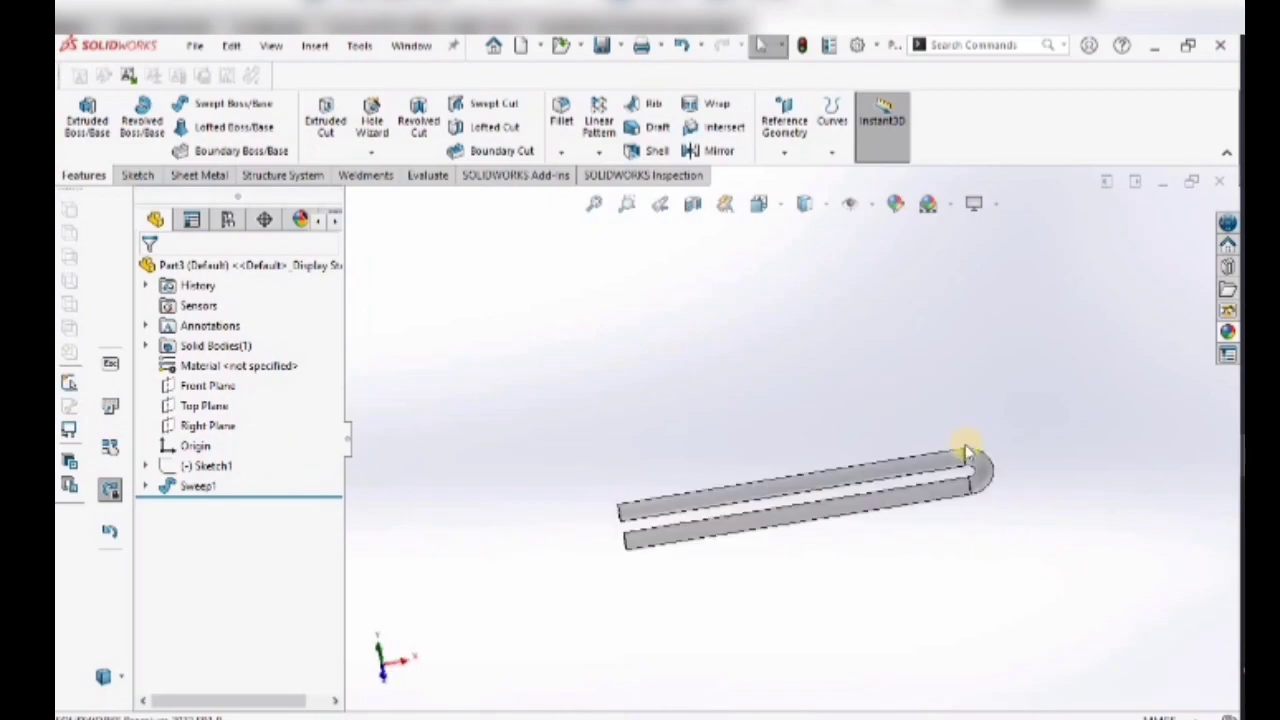
scroll(967, 452, "up", 1)
left_click(620, 46)
left_click(611, 69)
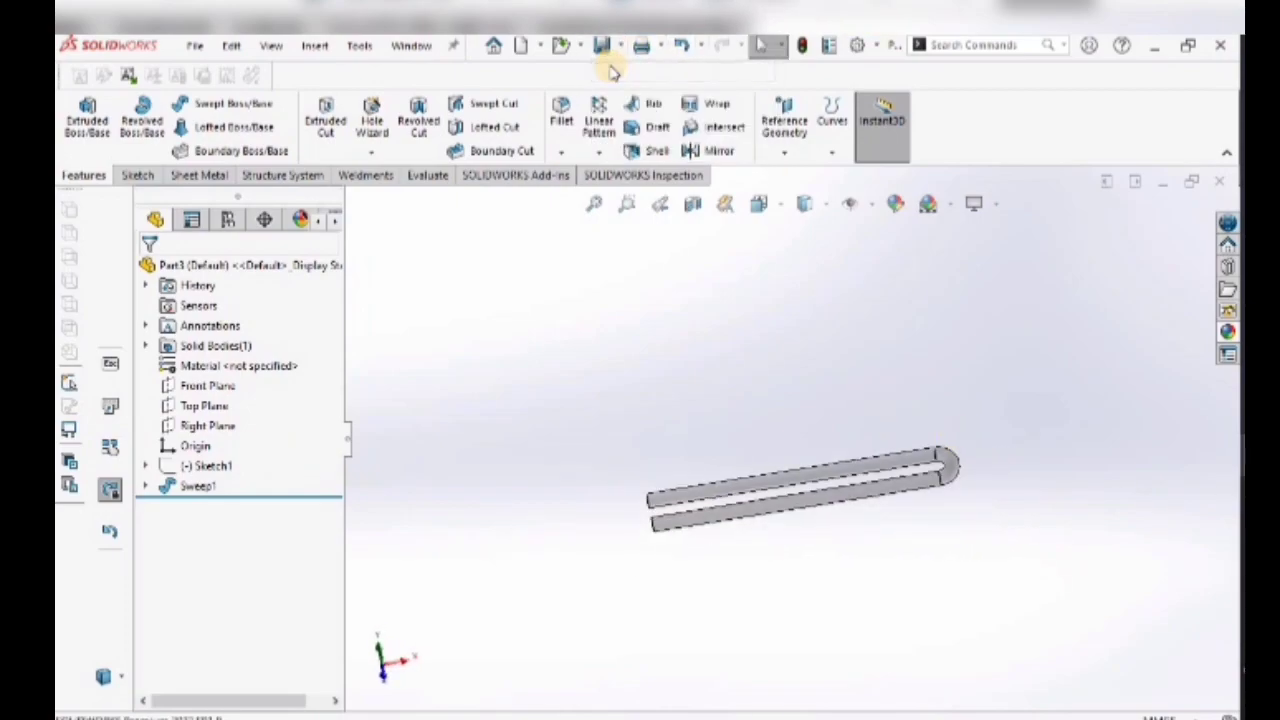
left_click(1157, 186)
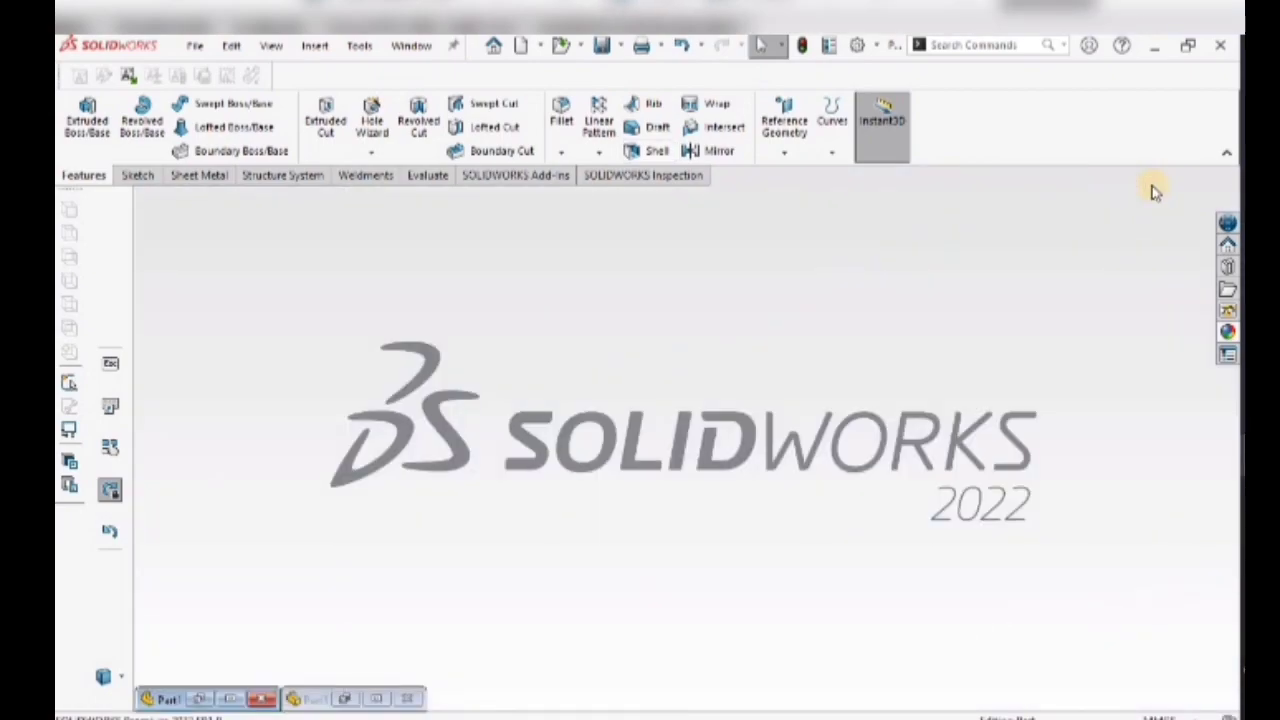
- Create a new assembly document
left_click(531, 45)
left_click(537, 77)
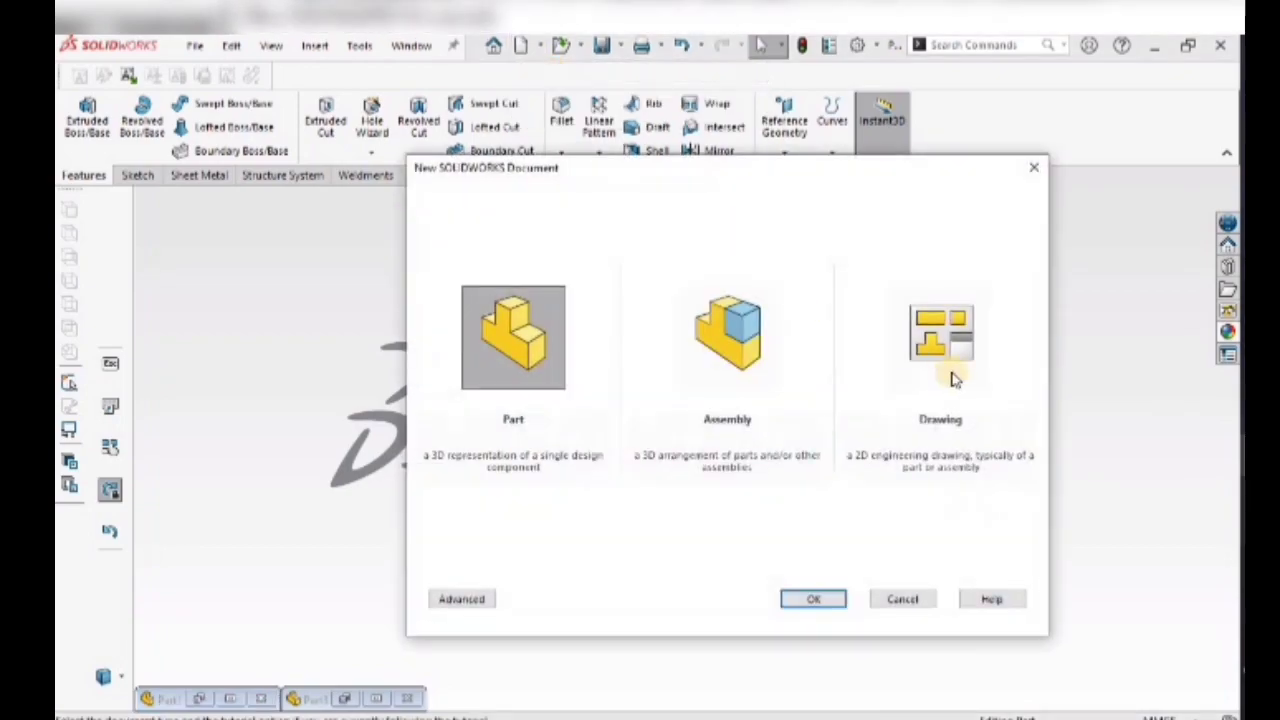
left_click(740, 330)
left_click(812, 600)
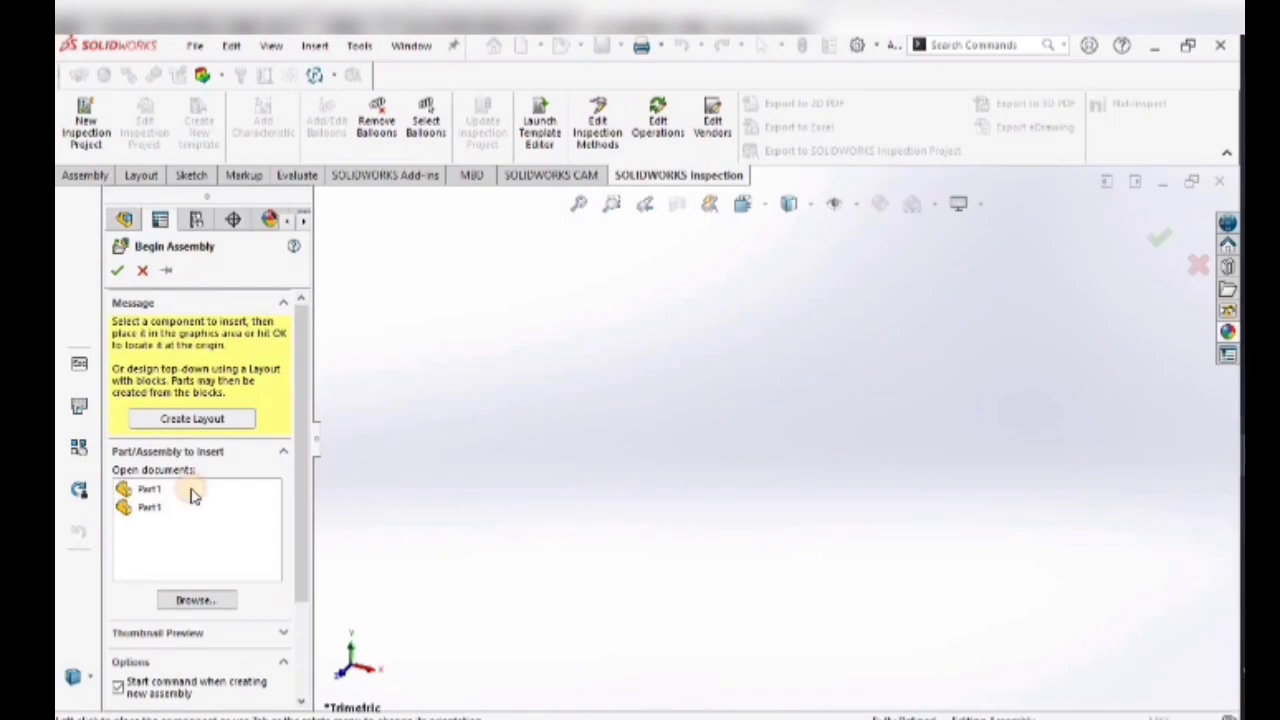
- Place the cylindrical shell part as the first component and set the assembly units to MMGS
left_click(148, 490)
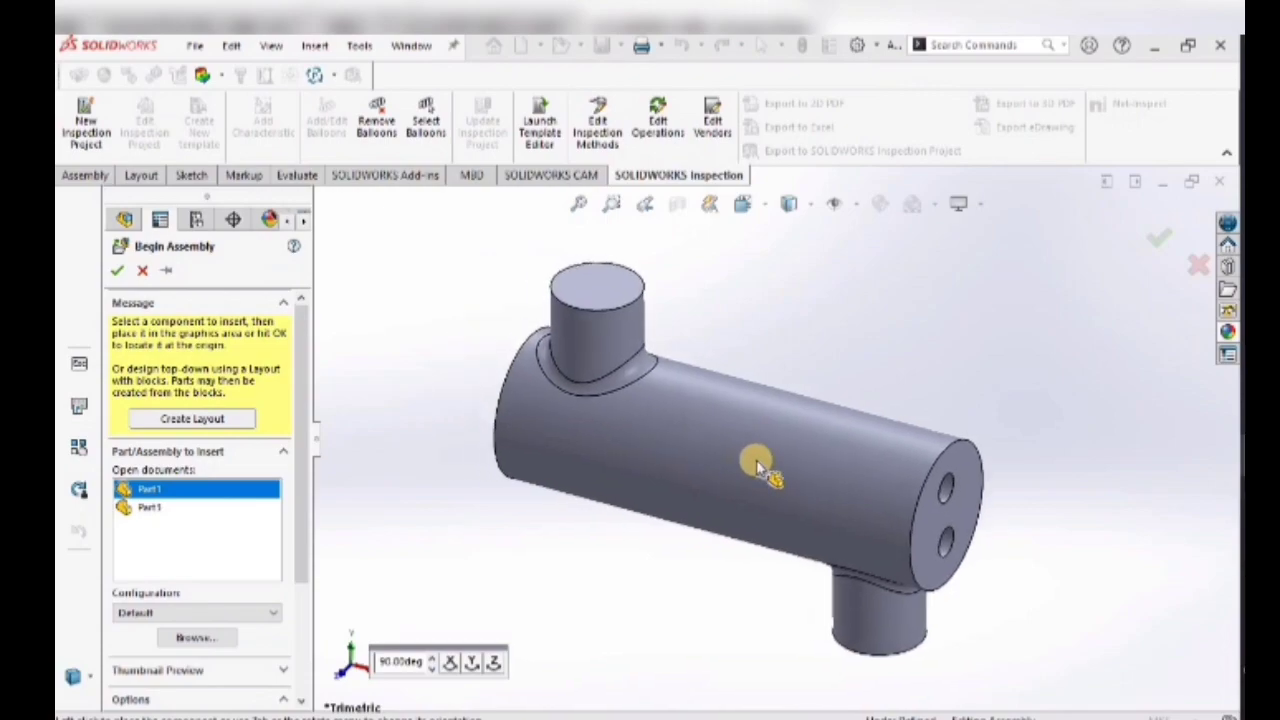
left_click(778, 466)
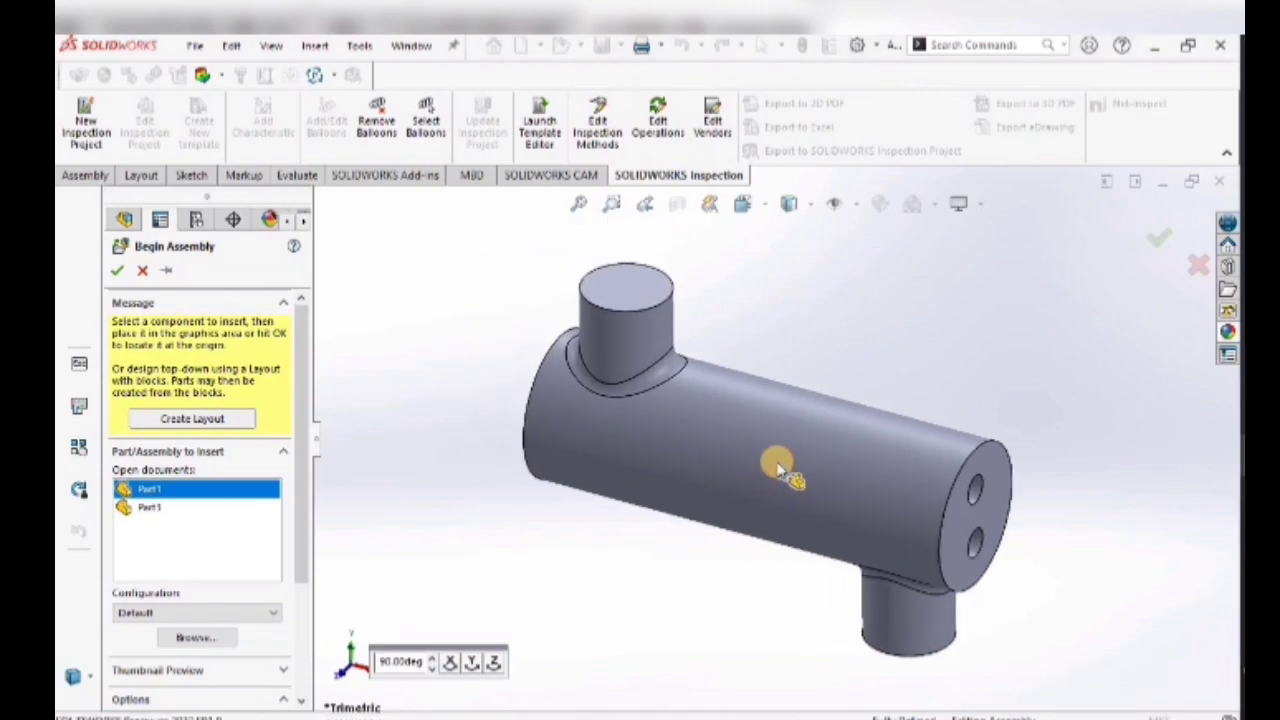
left_click(1178, 712)
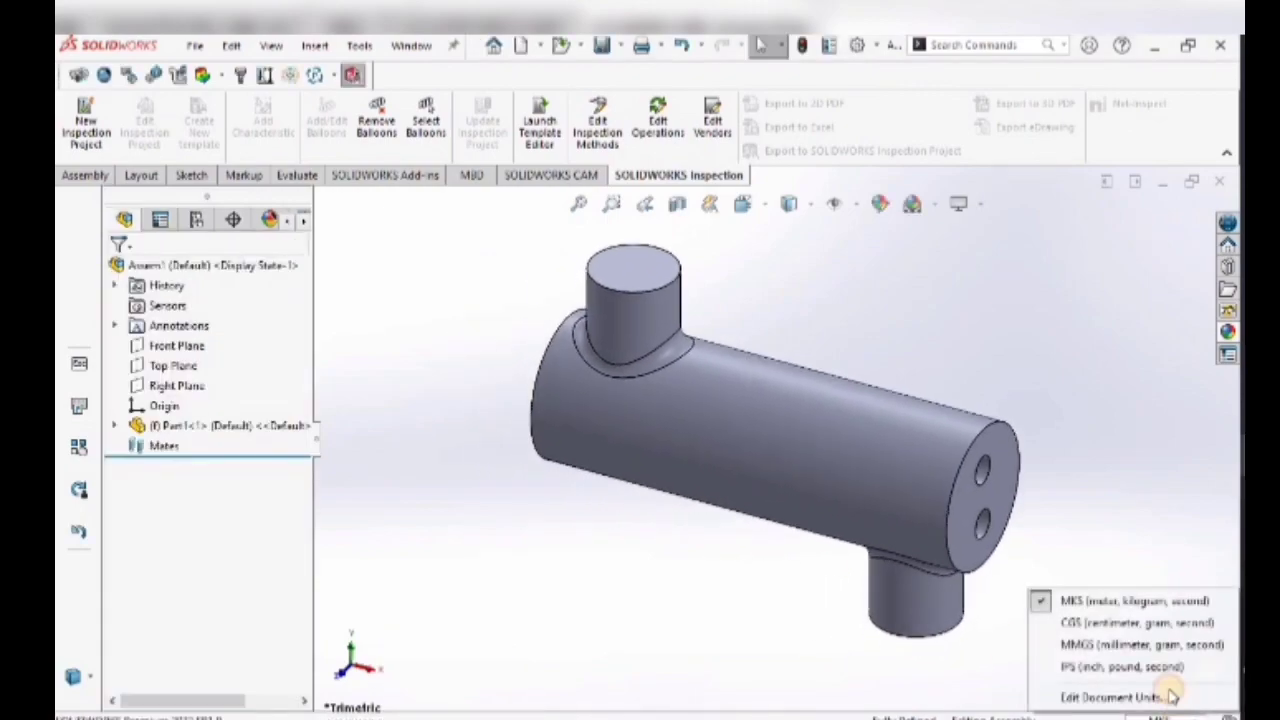
left_click(1097, 643)
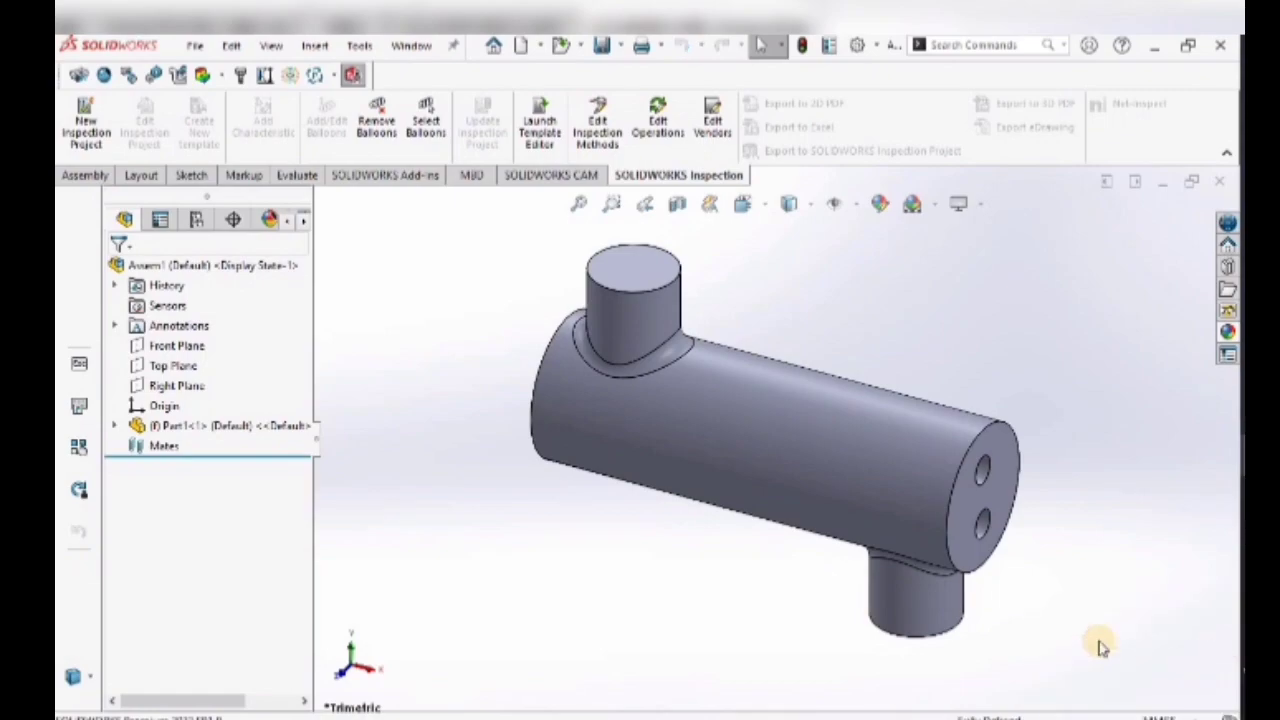
- Apply a glass appearance to the whole body of the cylindrical shell
left_click(711, 617)
left_click(1228, 332)
left_click_drag(1160, 635, 852, 486)
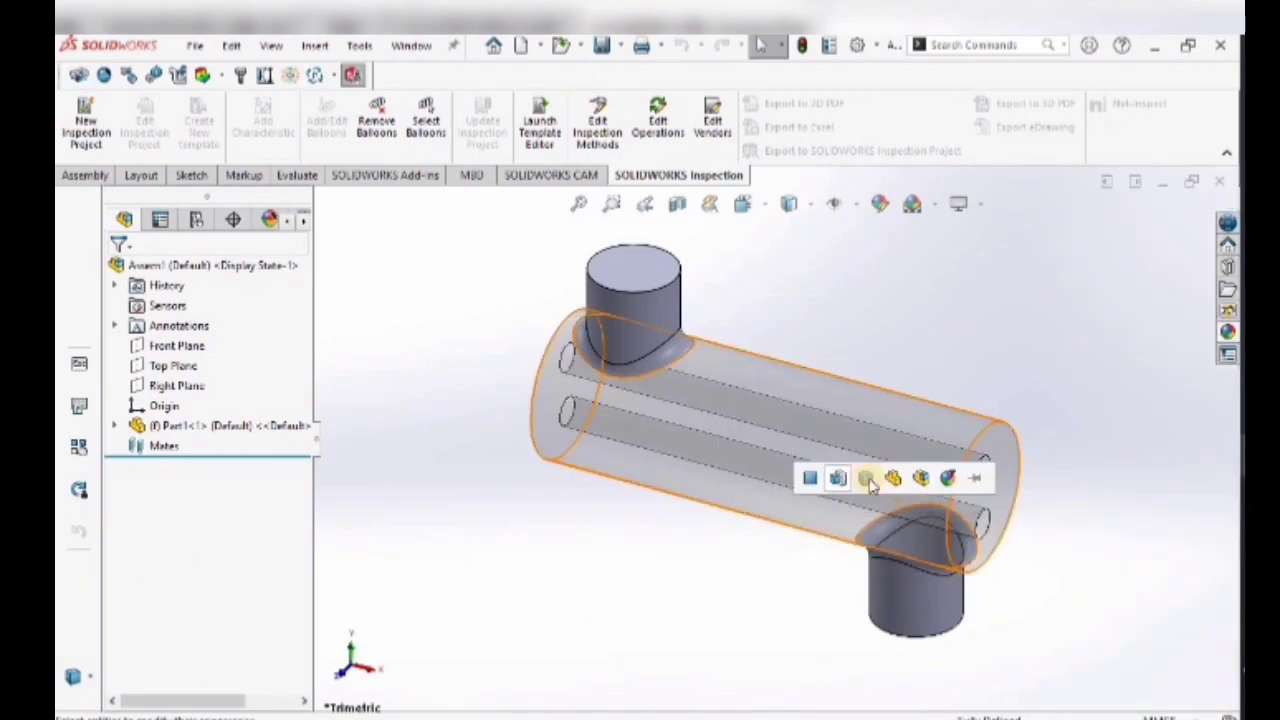
left_click(866, 478)
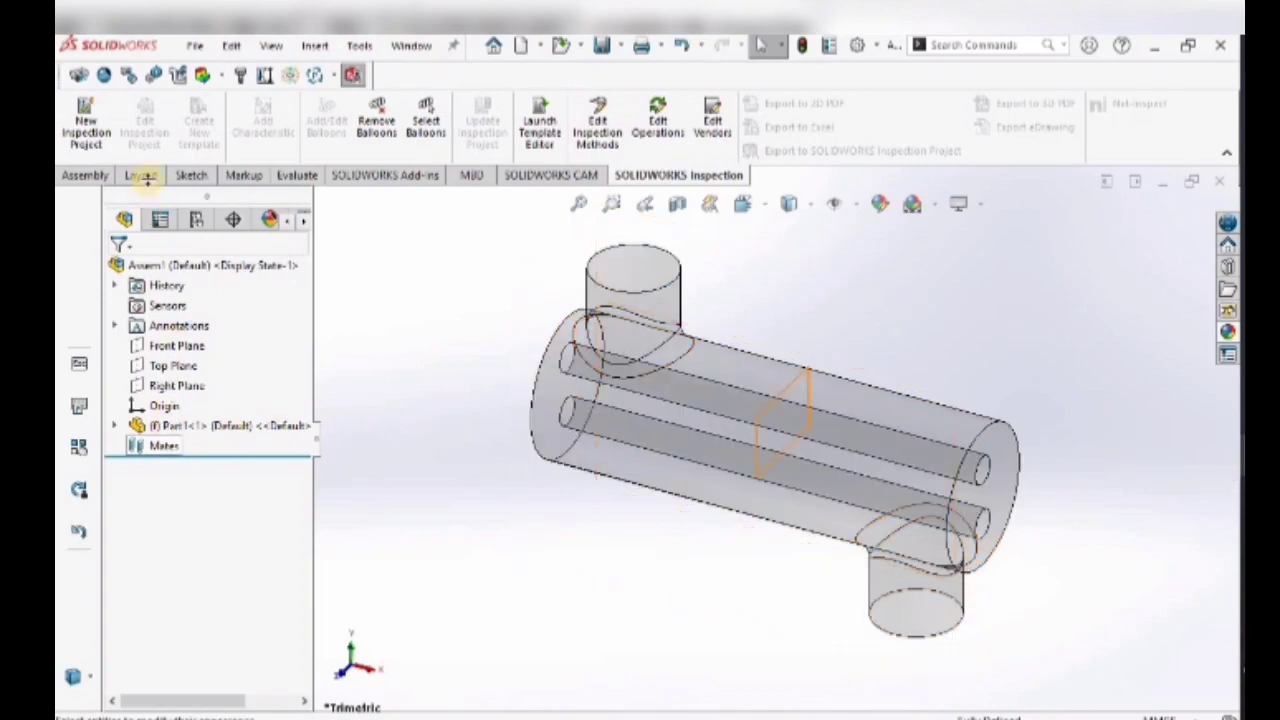
- Insert the open U-tube part into the assembly and place it below the shell
left_click(85, 175)
left_click(150, 122)
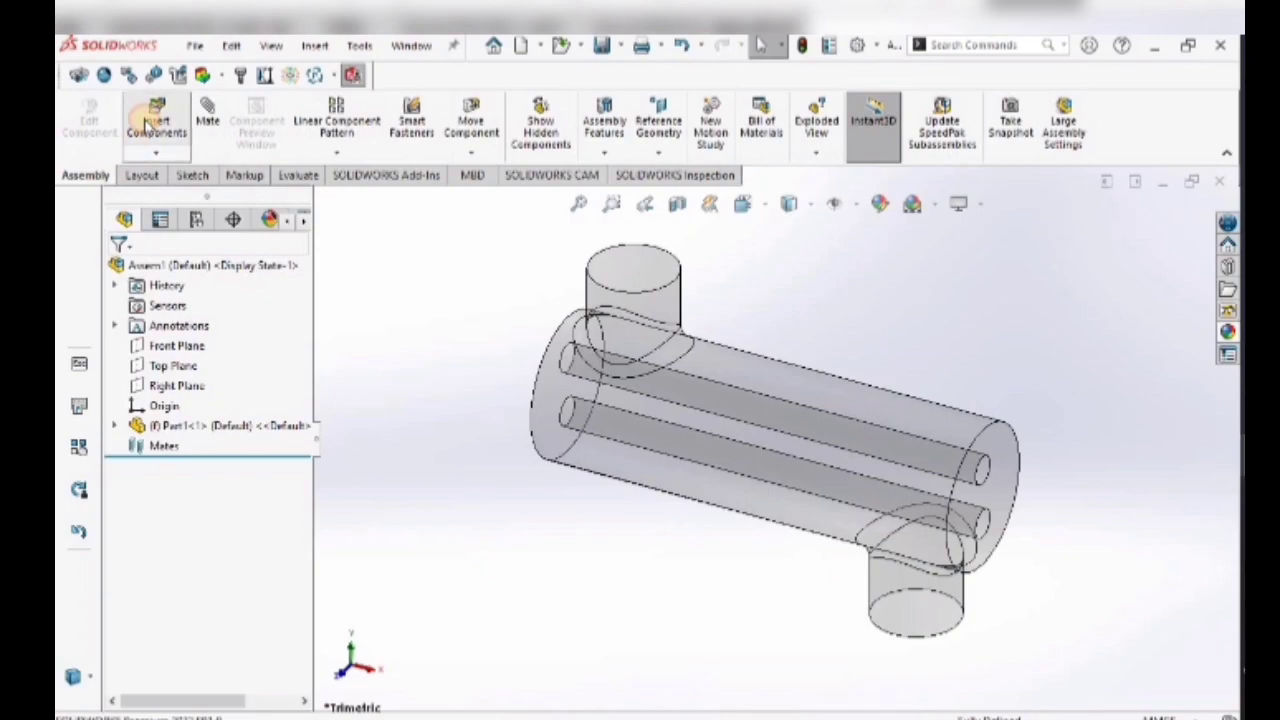
left_click(148, 491)
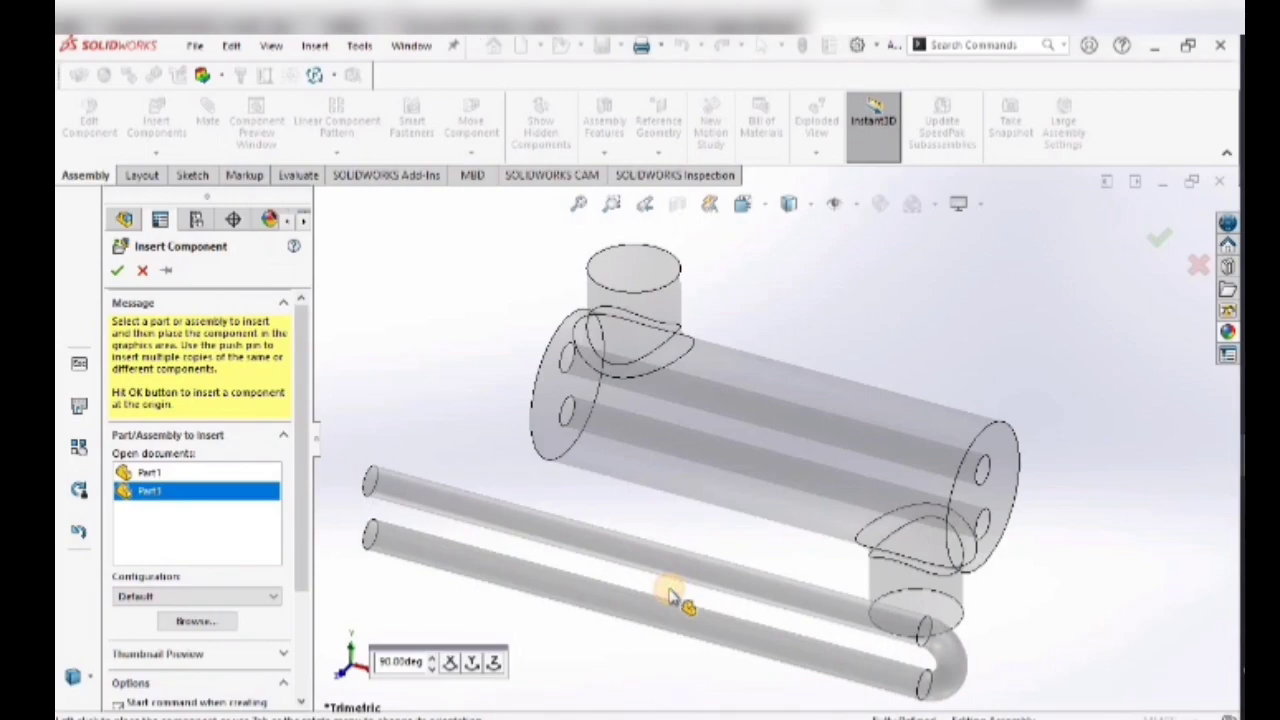
left_click(671, 597)
right_click(907, 299)
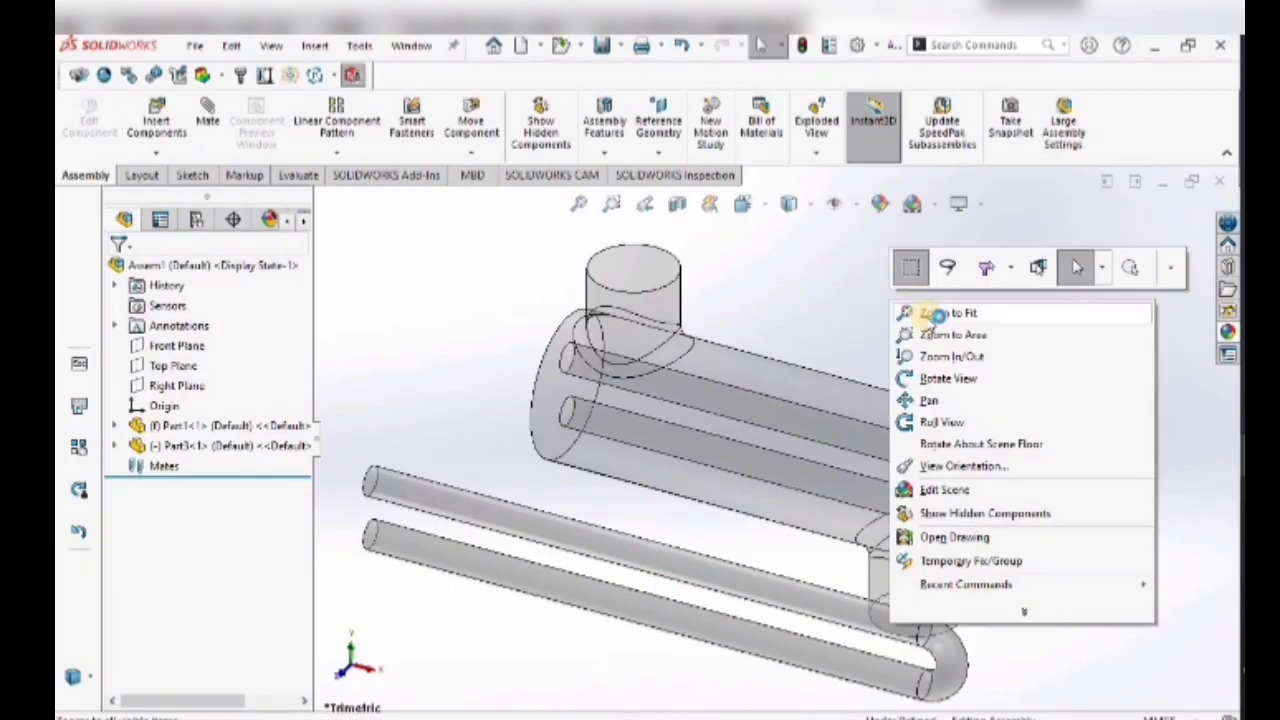
left_click(799, 296)
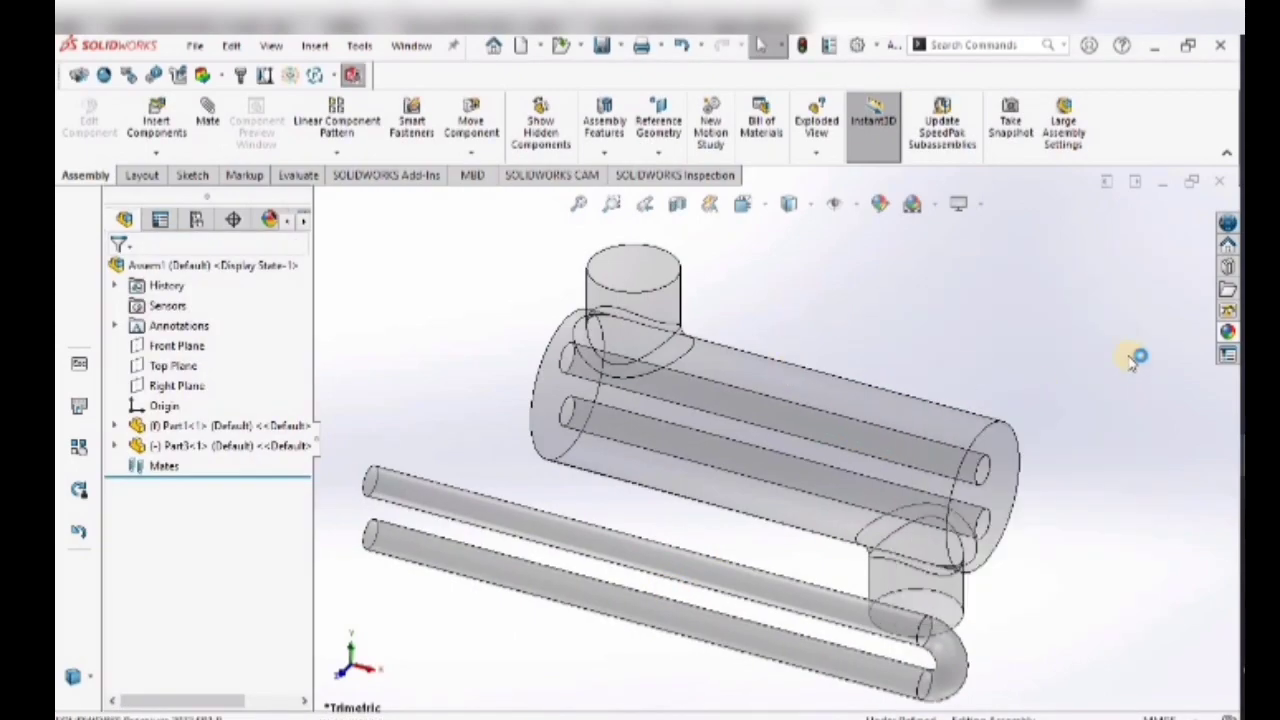
- Apply a blue-tinted appearance from the gloss glass category to the whole body of the U-tube
left_click(1228, 334)
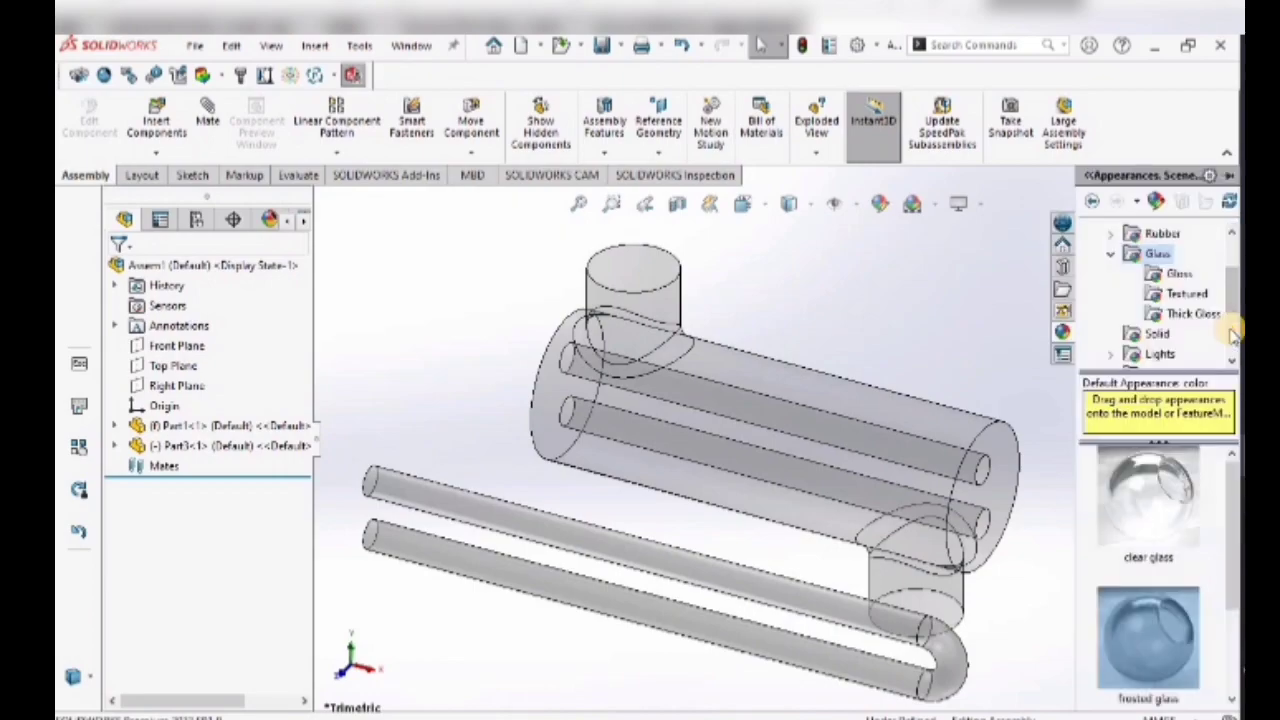
left_click(1188, 293)
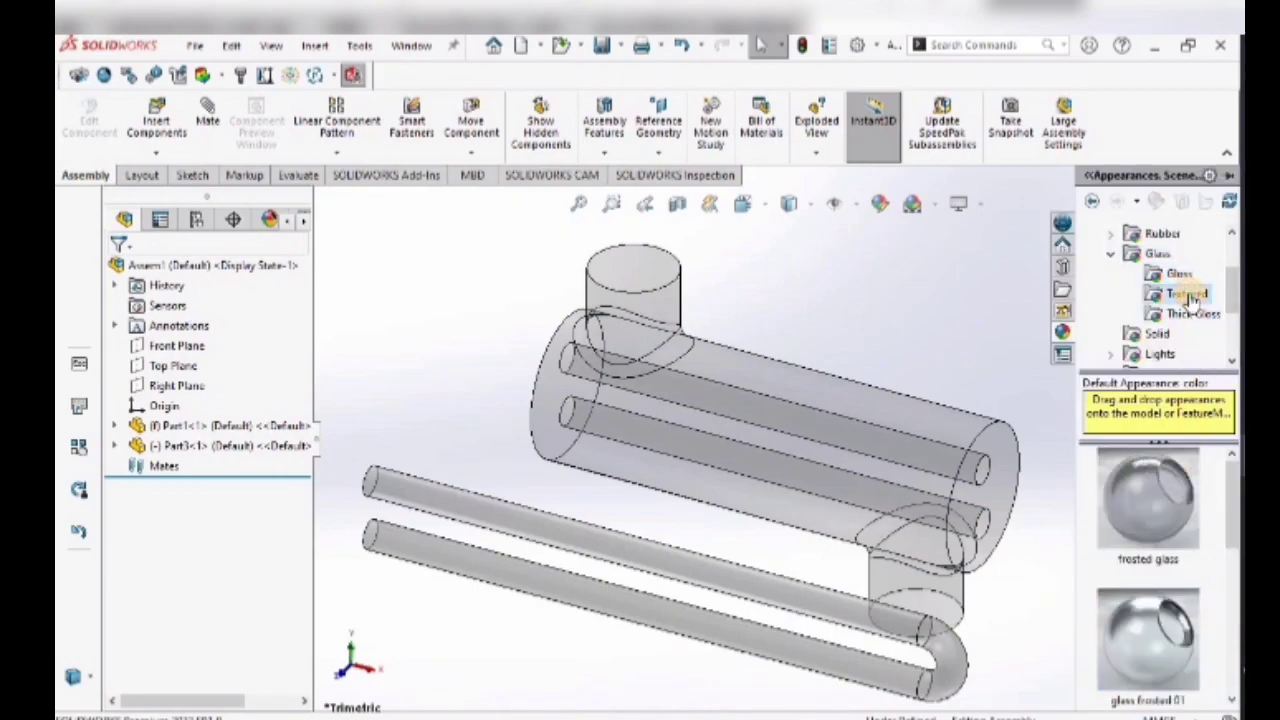
left_click(1180, 274)
left_click_drag(1140, 645, 768, 592)
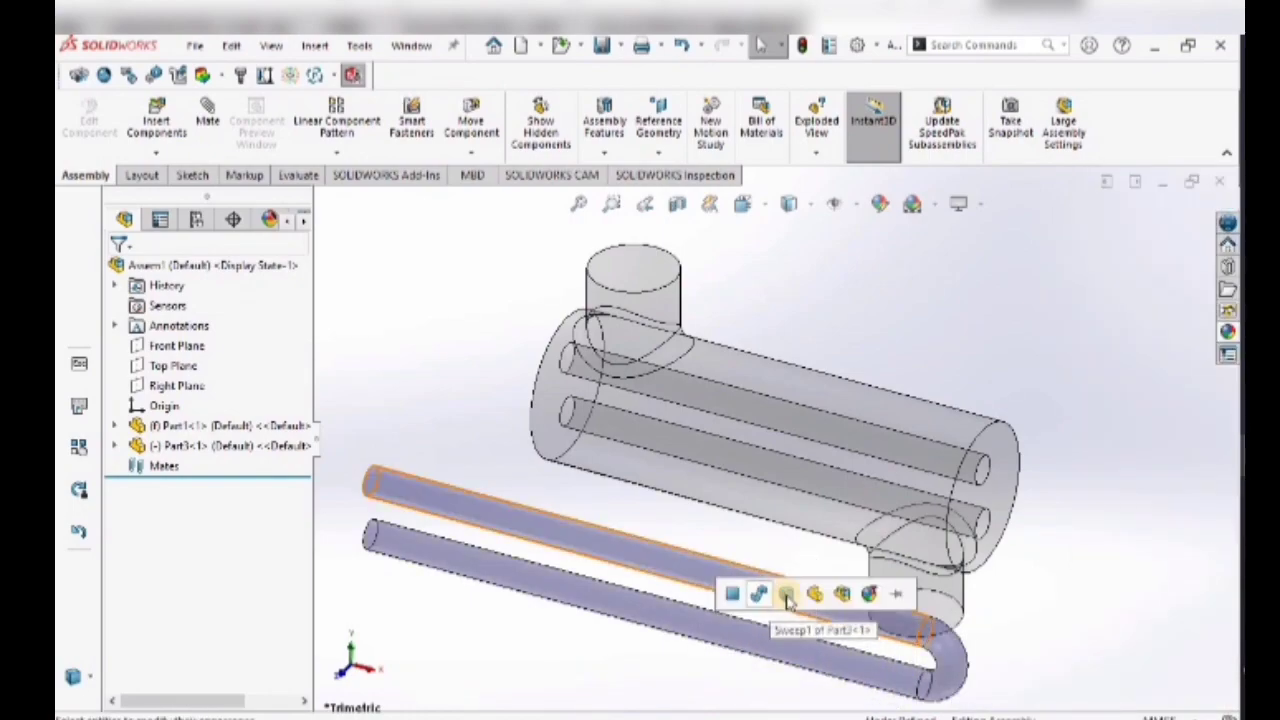
left_click(790, 594)
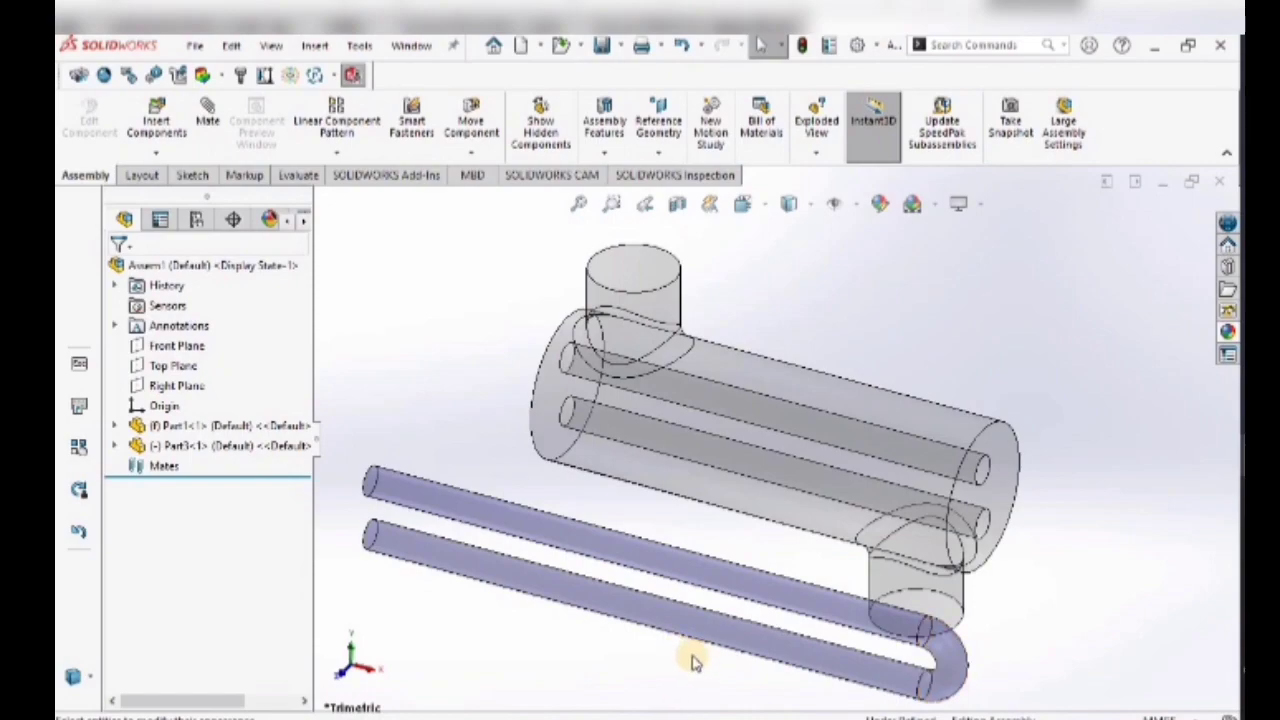
- Add a coincident mate between the axis of the shell's upper tube hole and the axis of the U-tube's upper leg
middle_click_drag(691, 657, 720, 658)
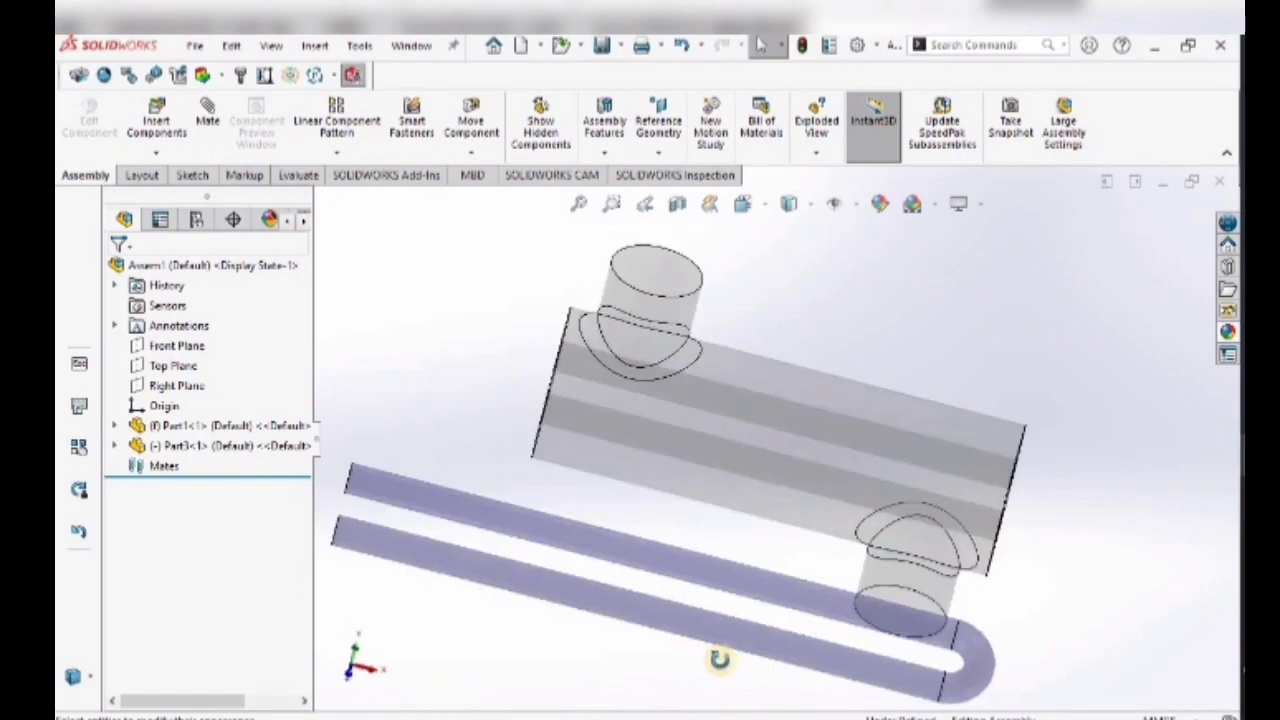
left_click(212, 115)
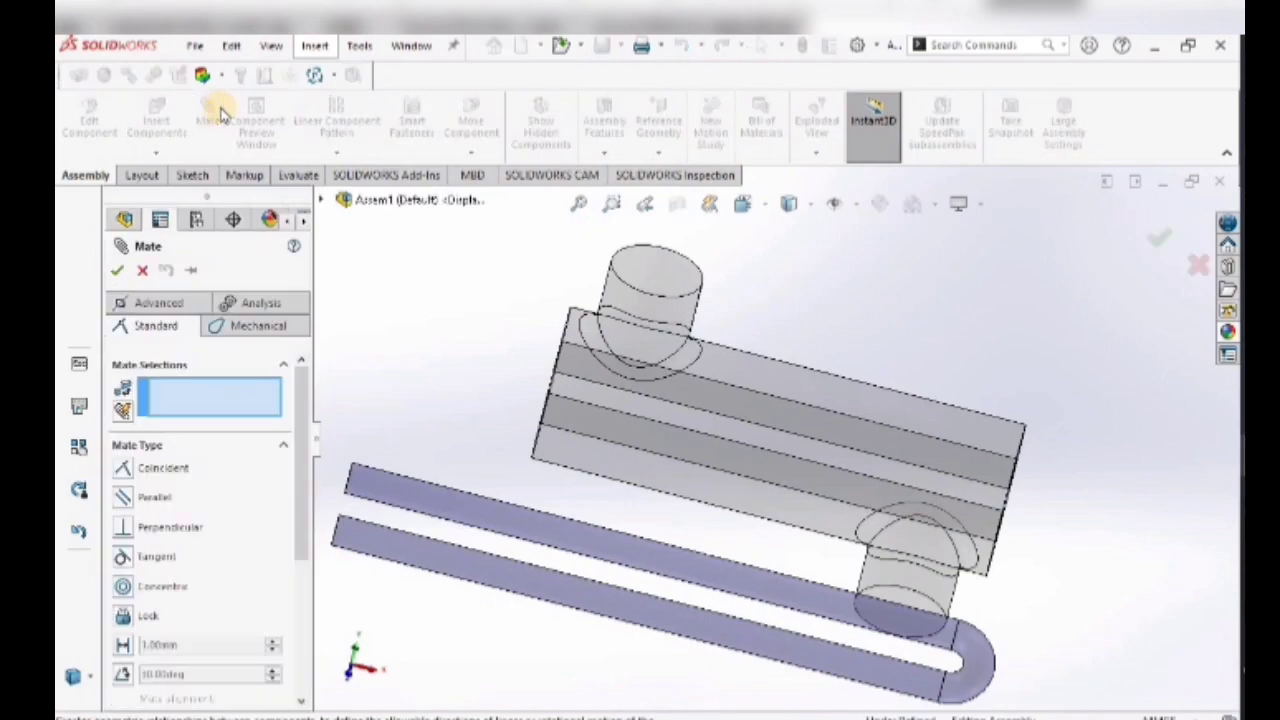
middle_click_drag(454, 500, 822, 451)
scroll(480, 525, "down", 1)
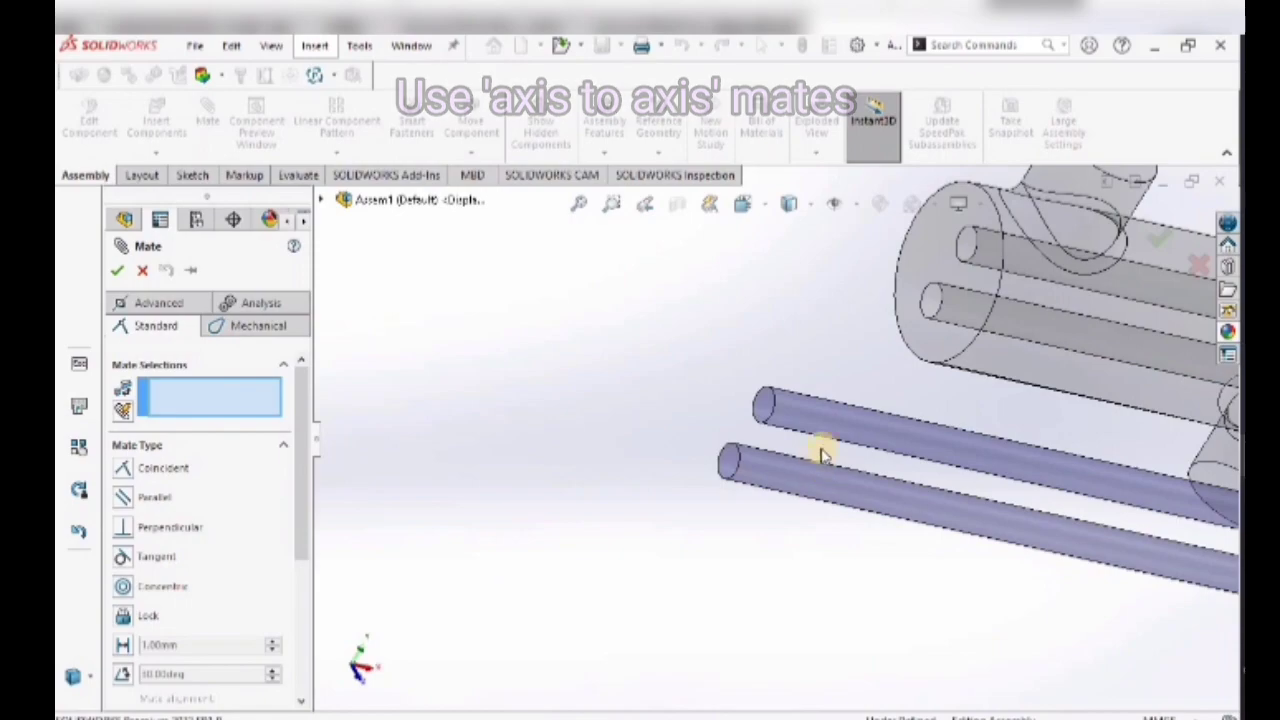
scroll(824, 435, "up", 2)
scroll(816, 440, "up", 2)
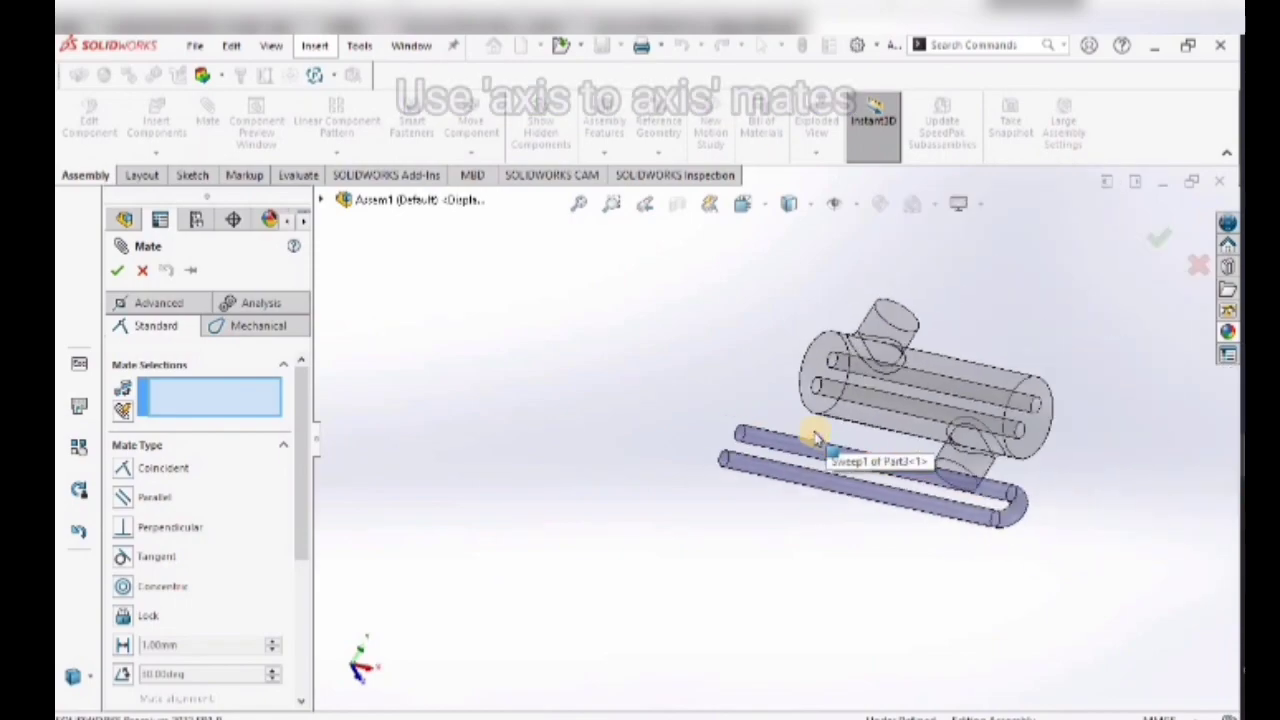
scroll(714, 457, "down", 3)
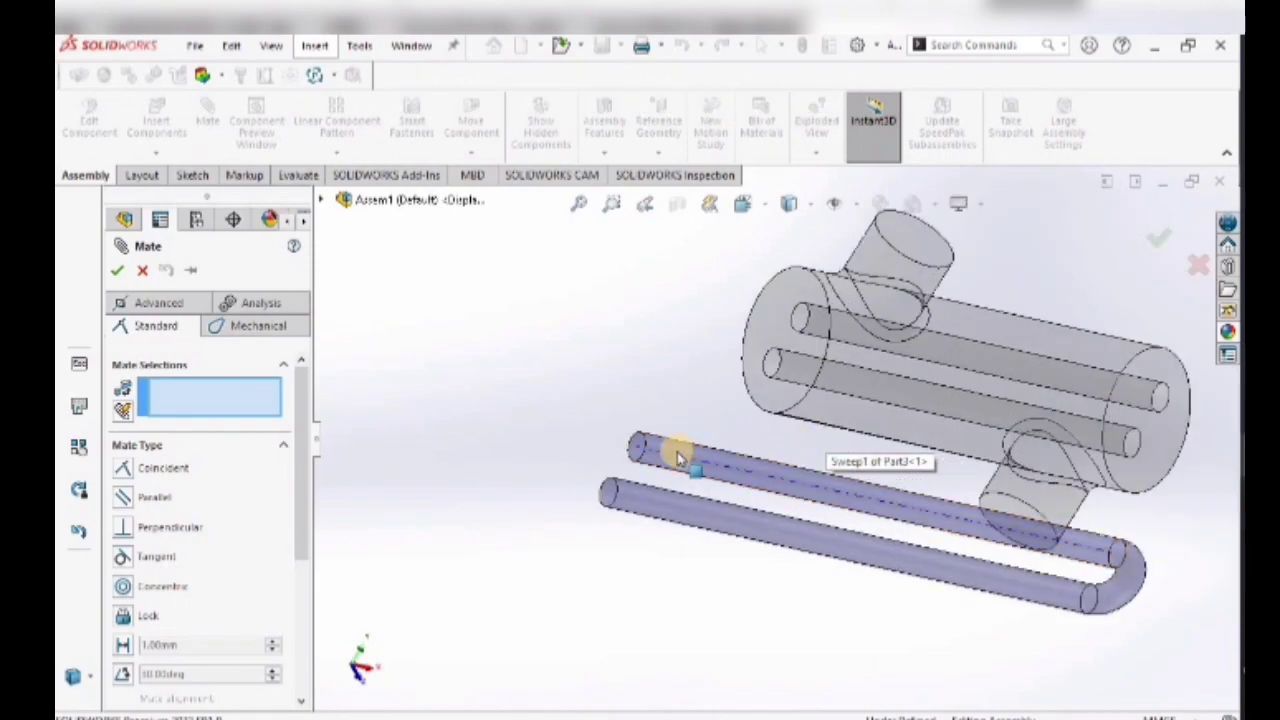
scroll(678, 457, "down", 5)
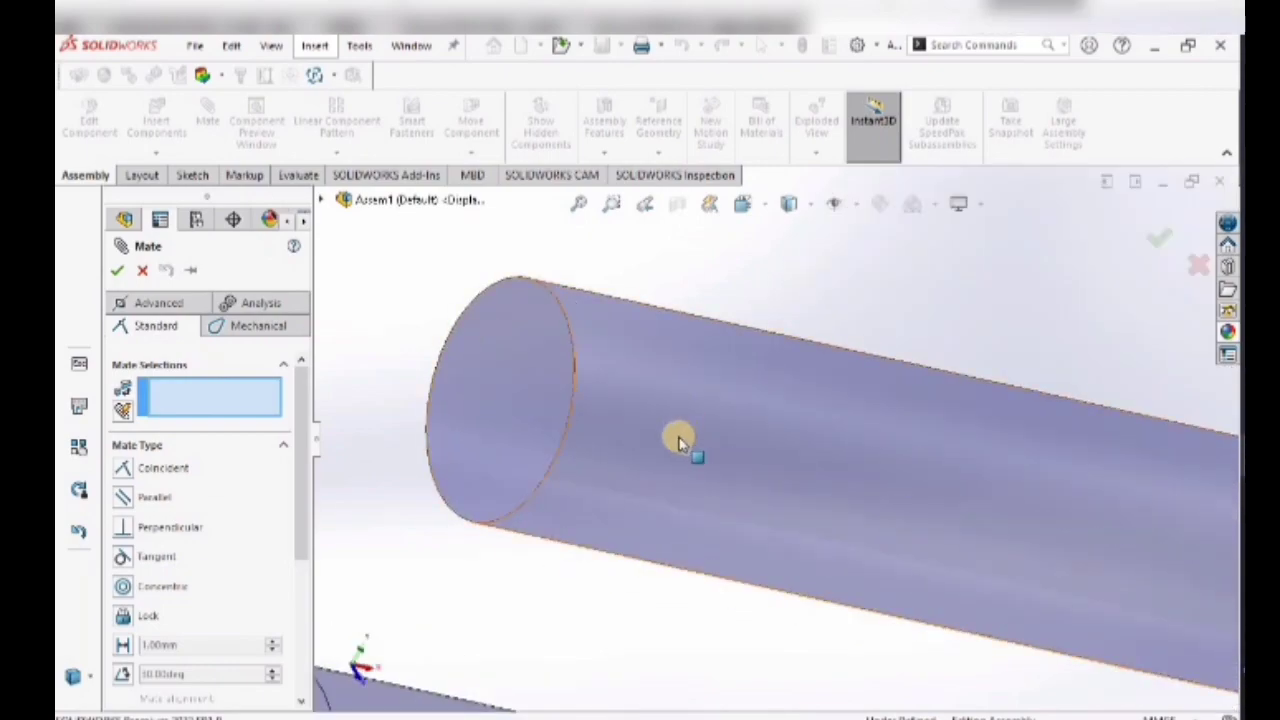
scroll(680, 430, "up", 3)
scroll(678, 441, "up", 3)
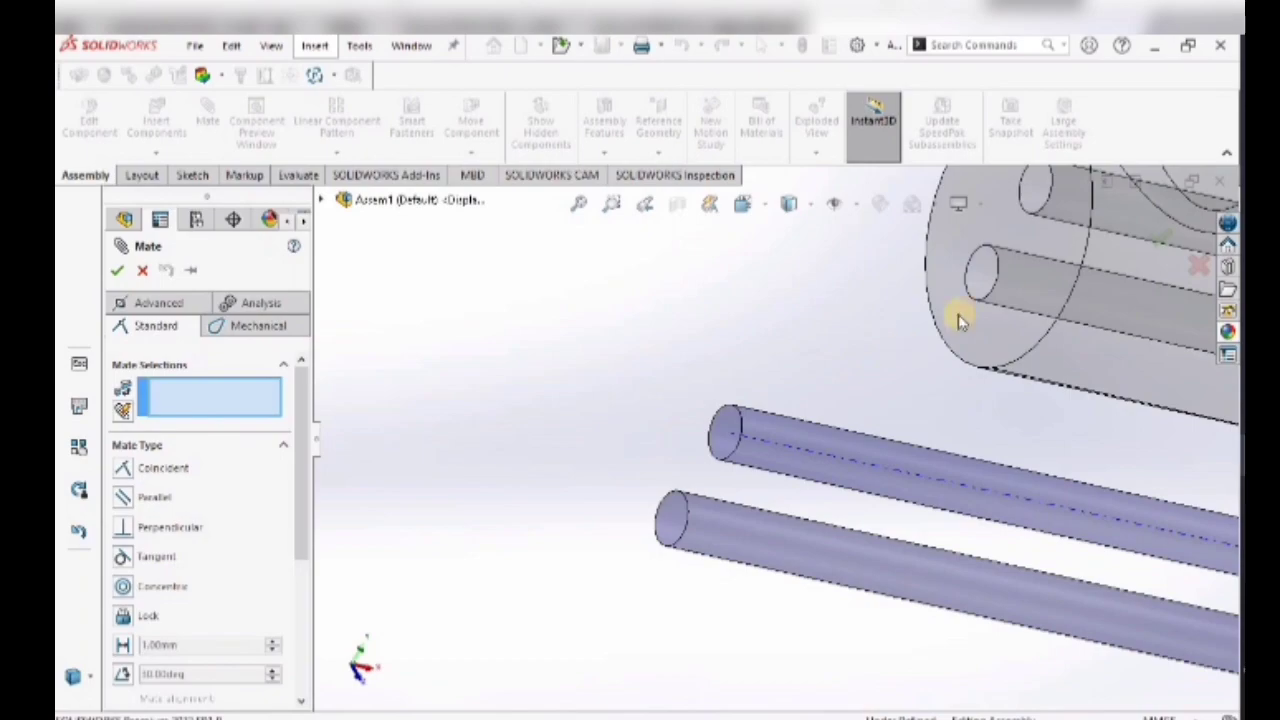
left_click(1040, 190)
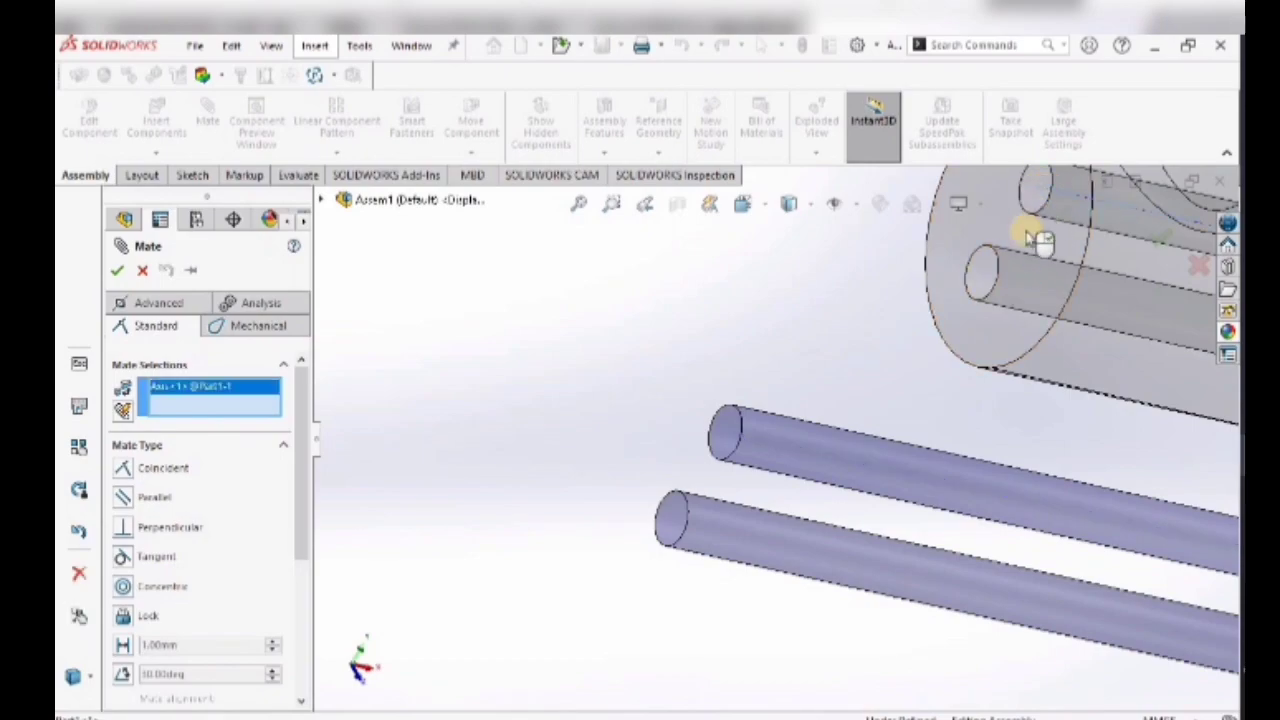
left_click(795, 452)
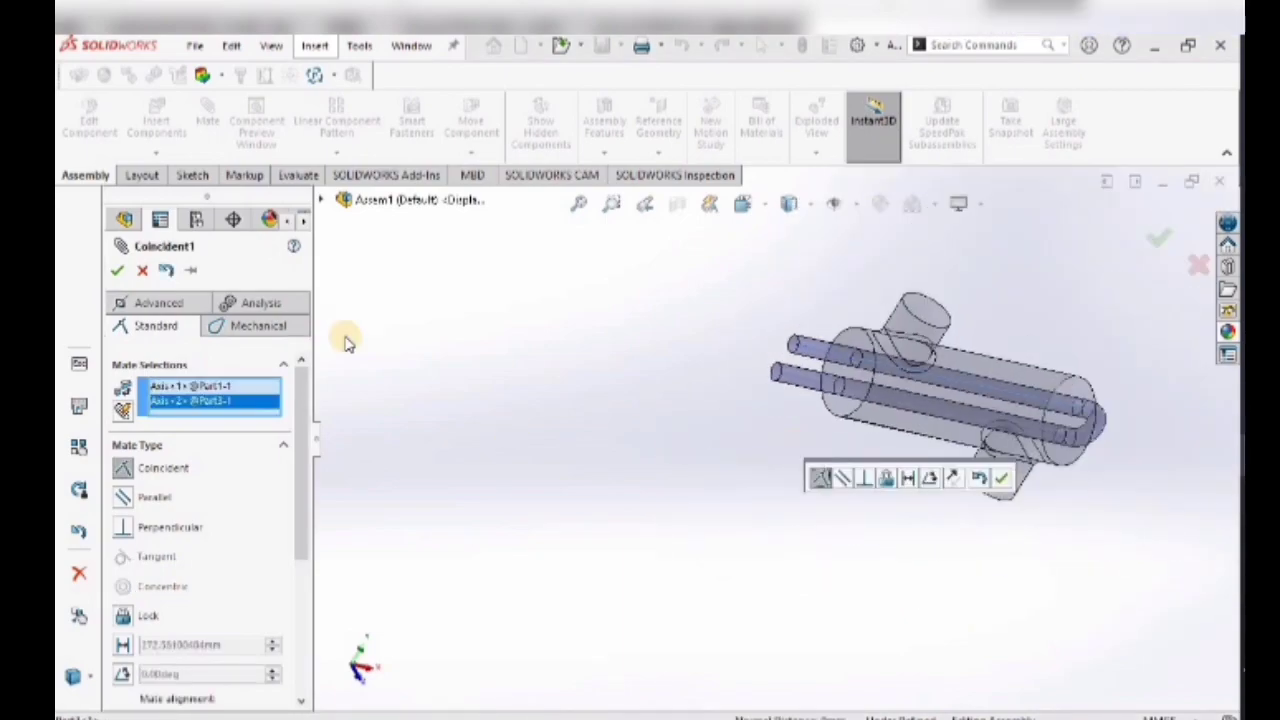
left_click(117, 270)
key("Escape")
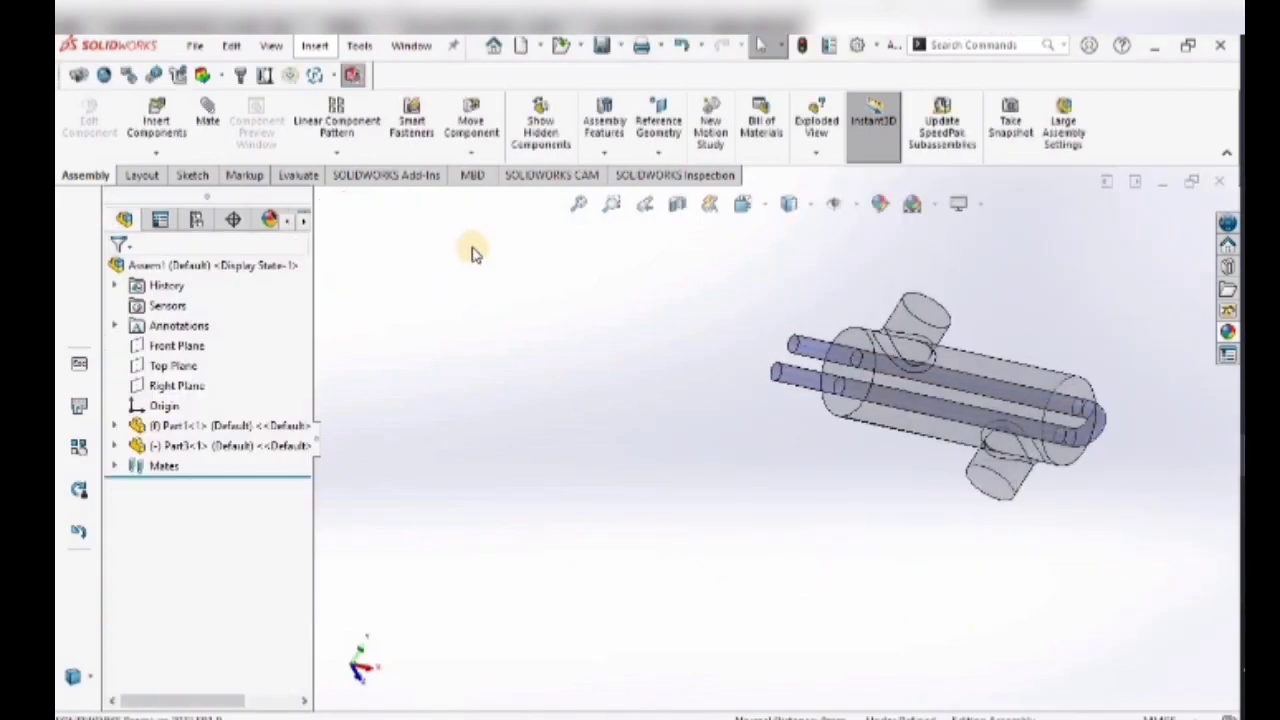
- Rotate the U-tube about its mated leg so that the free leg swings above it, clear of the shell's lower hole
left_click(472, 156)
left_click(485, 191)
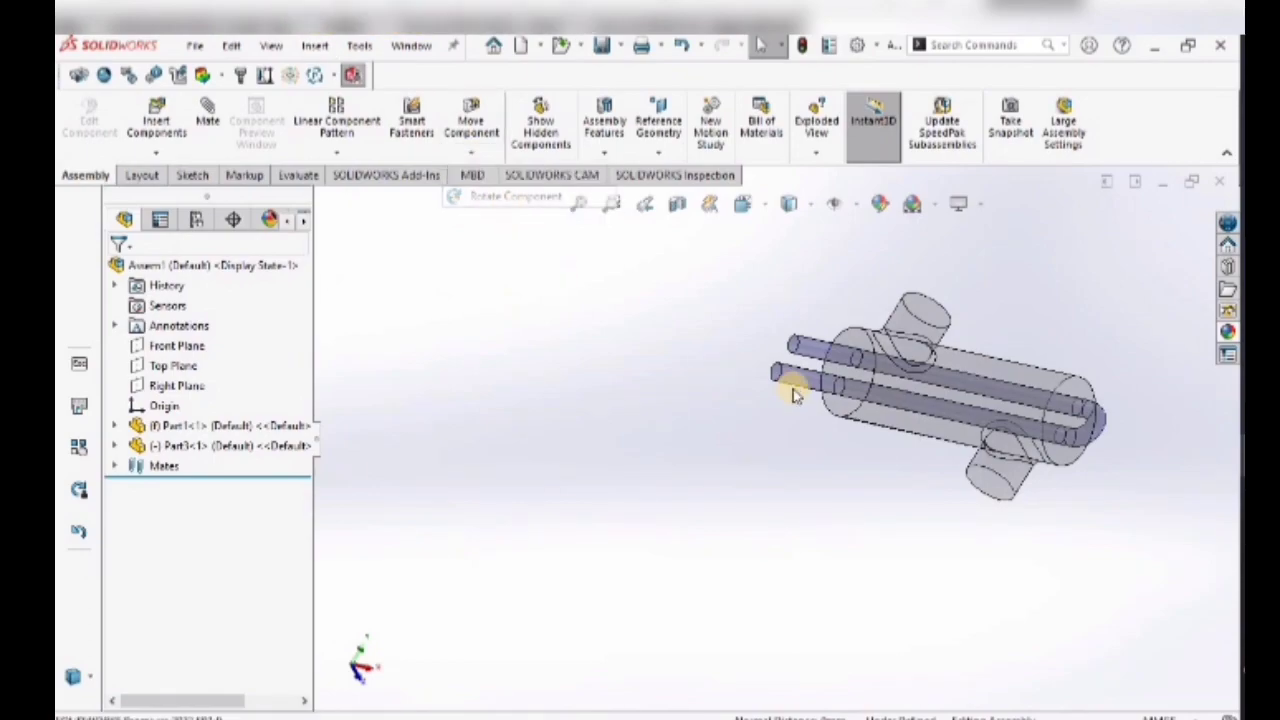
left_click_drag(792, 373, 793, 311)
left_click(113, 268)
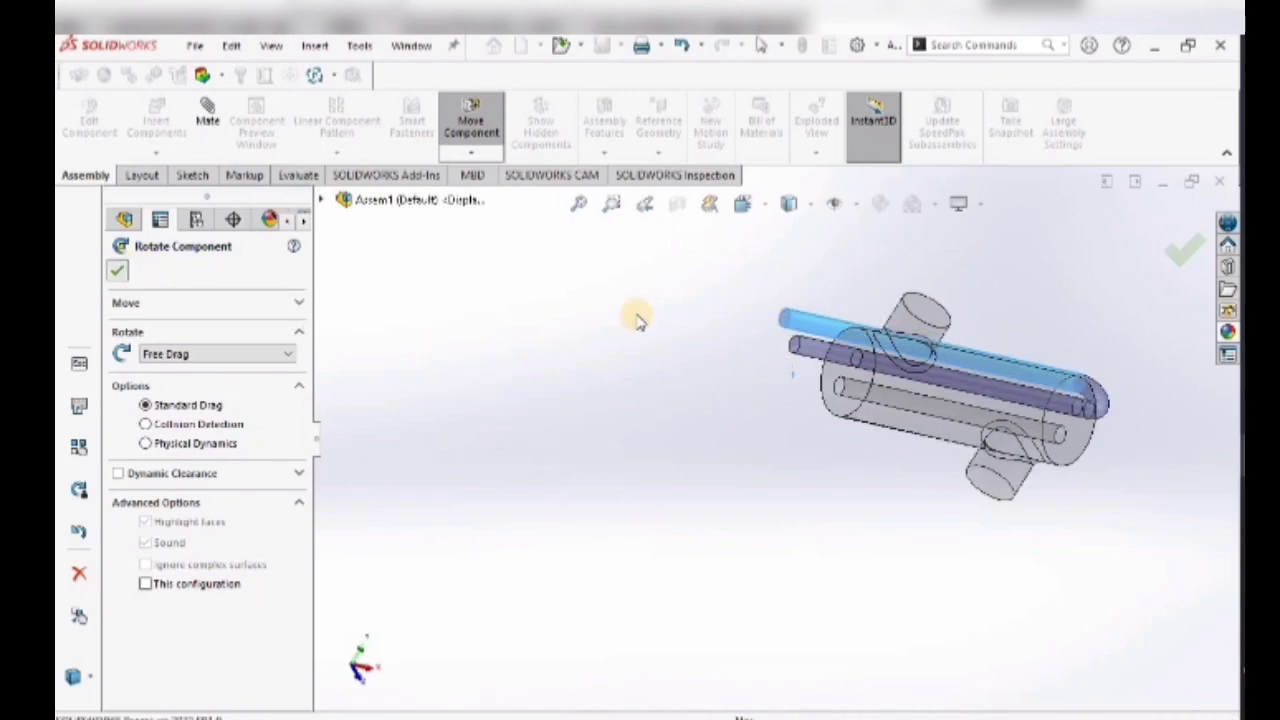
- Add a coincident mate between the axis of the shell's lower tube hole and the axis of the U-tube's free leg
left_click(205, 108)
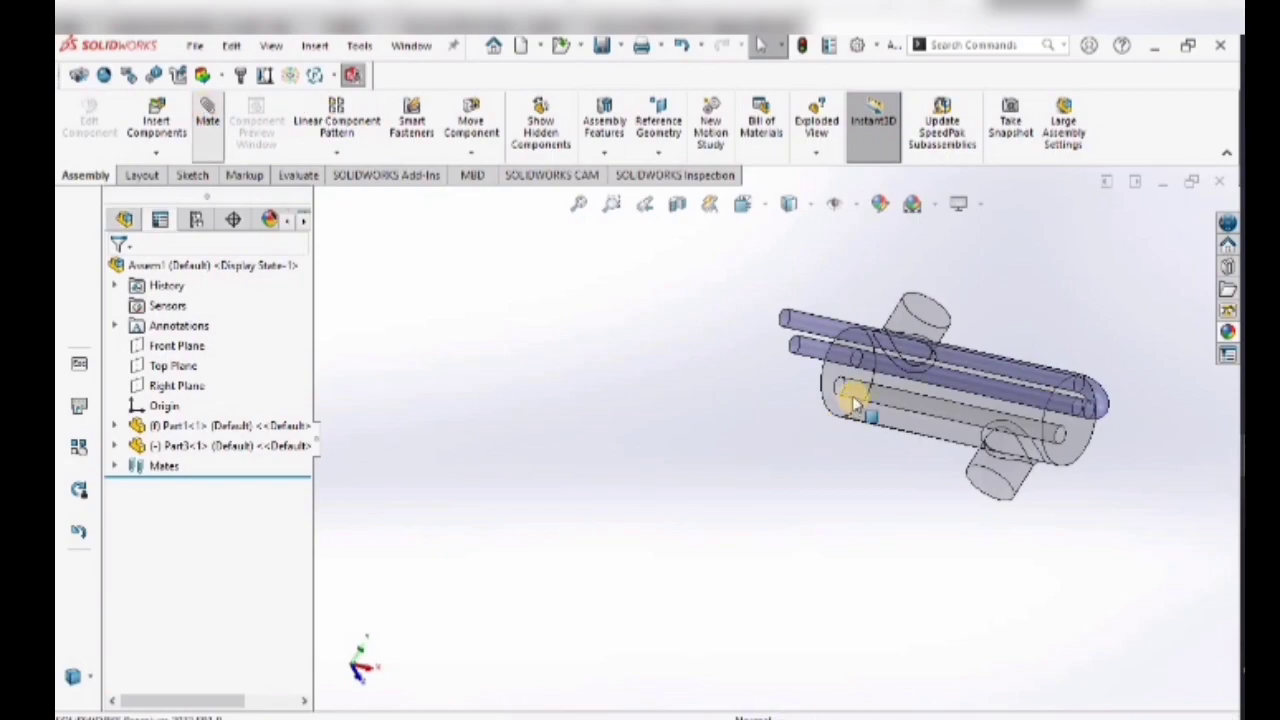
scroll(850, 395, "down", 5)
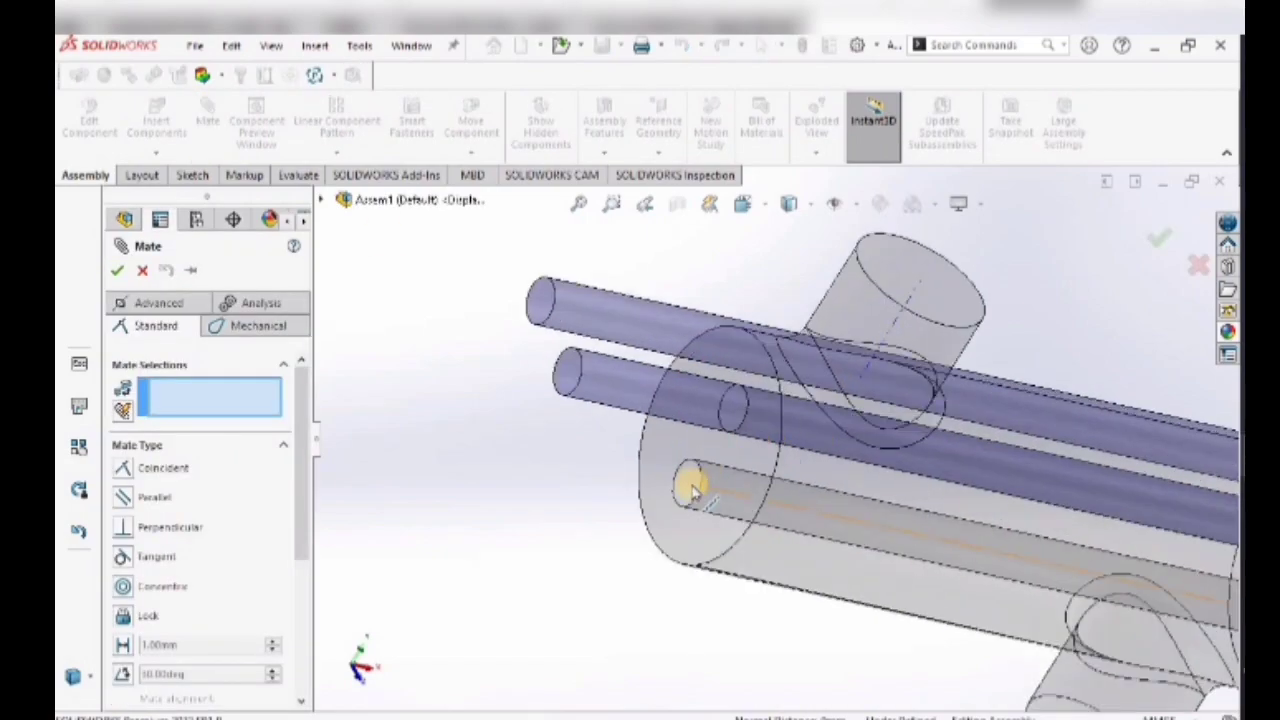
left_click(697, 487)
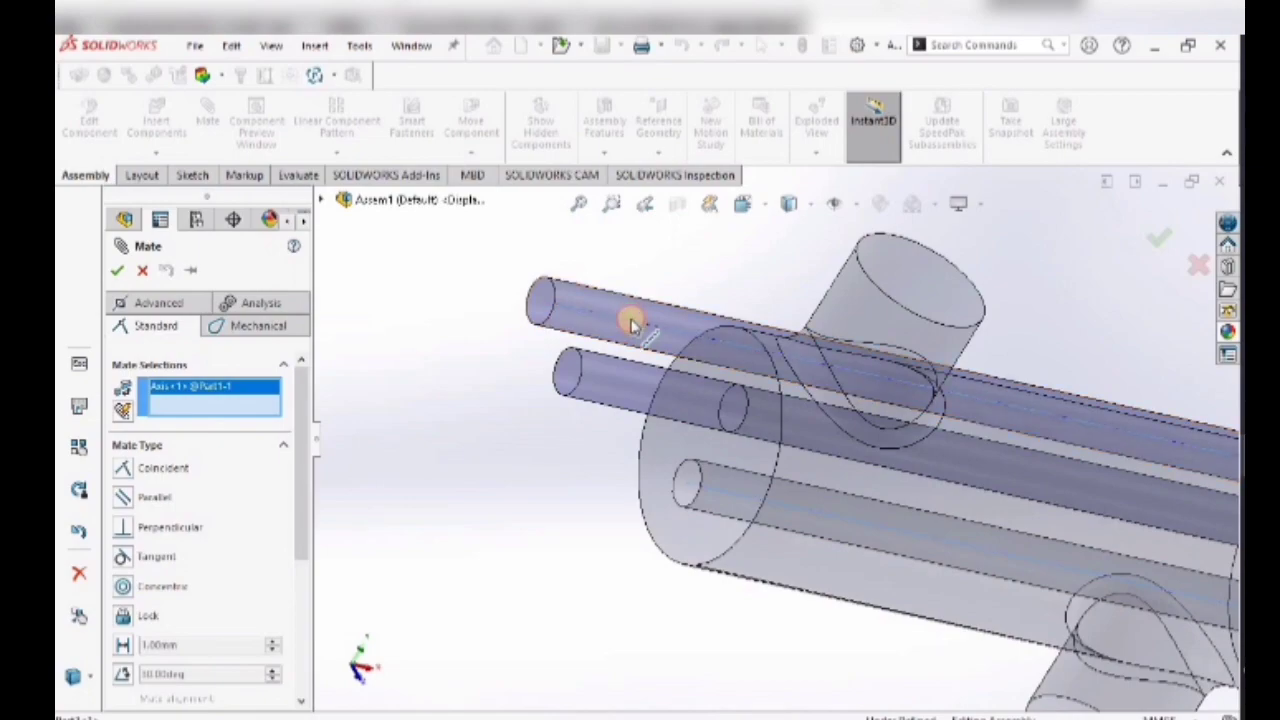
left_click(632, 324)
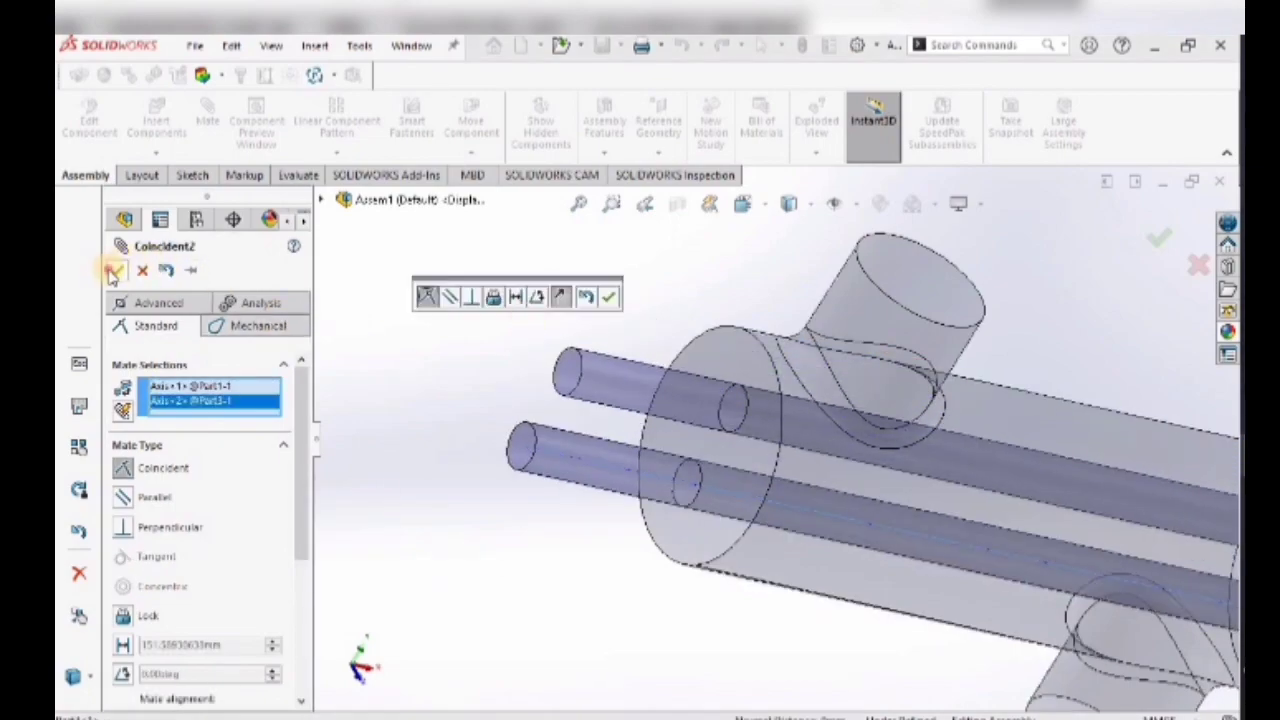
left_click(113, 274)
key("Escape")
- Examine the U-tube's fit in the shell with the whole assembly in view, from an angle and from the front
scroll(700, 563, "down", 4)
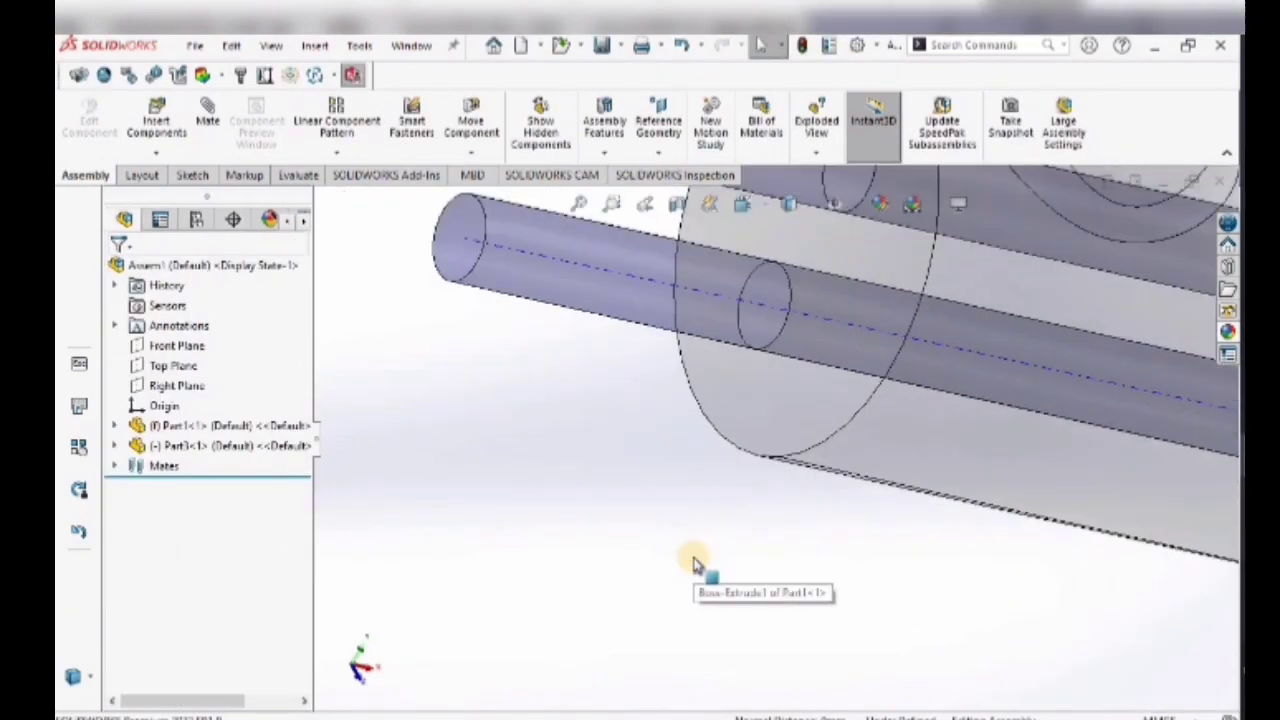
scroll(700, 555, "down", 3)
left_click(580, 203)
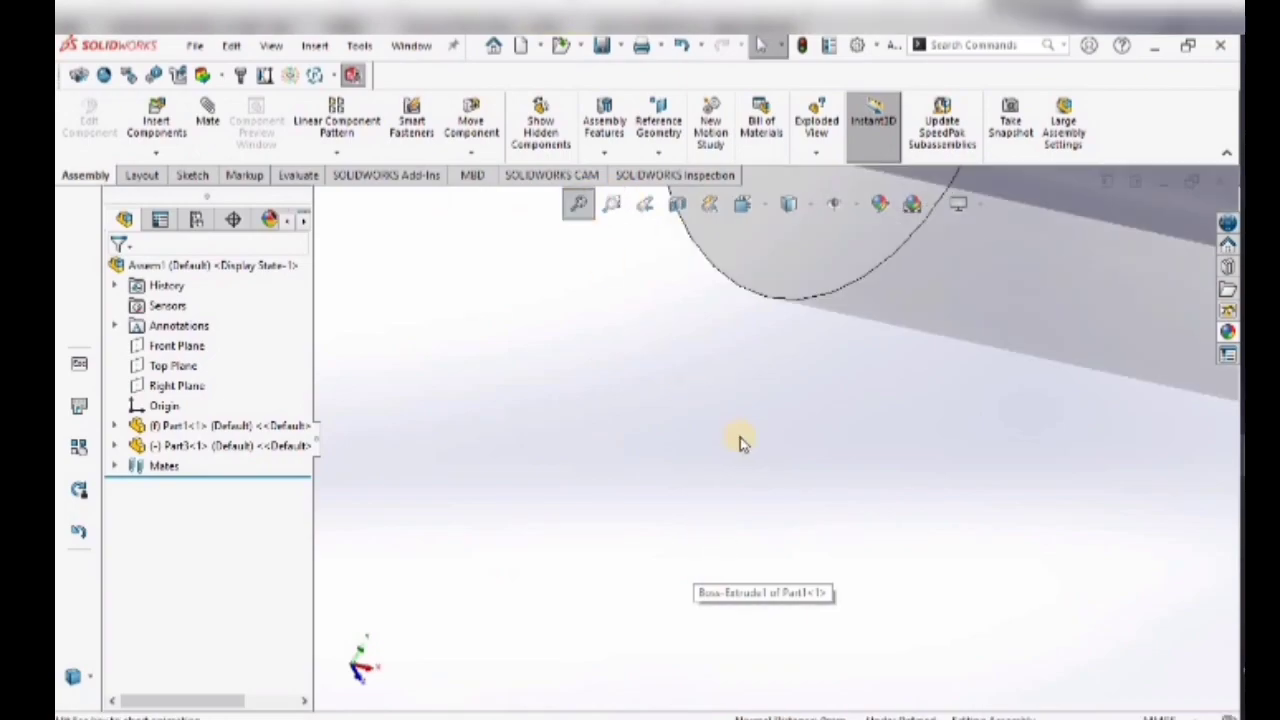
middle_click_drag(1074, 503, 1051, 449)
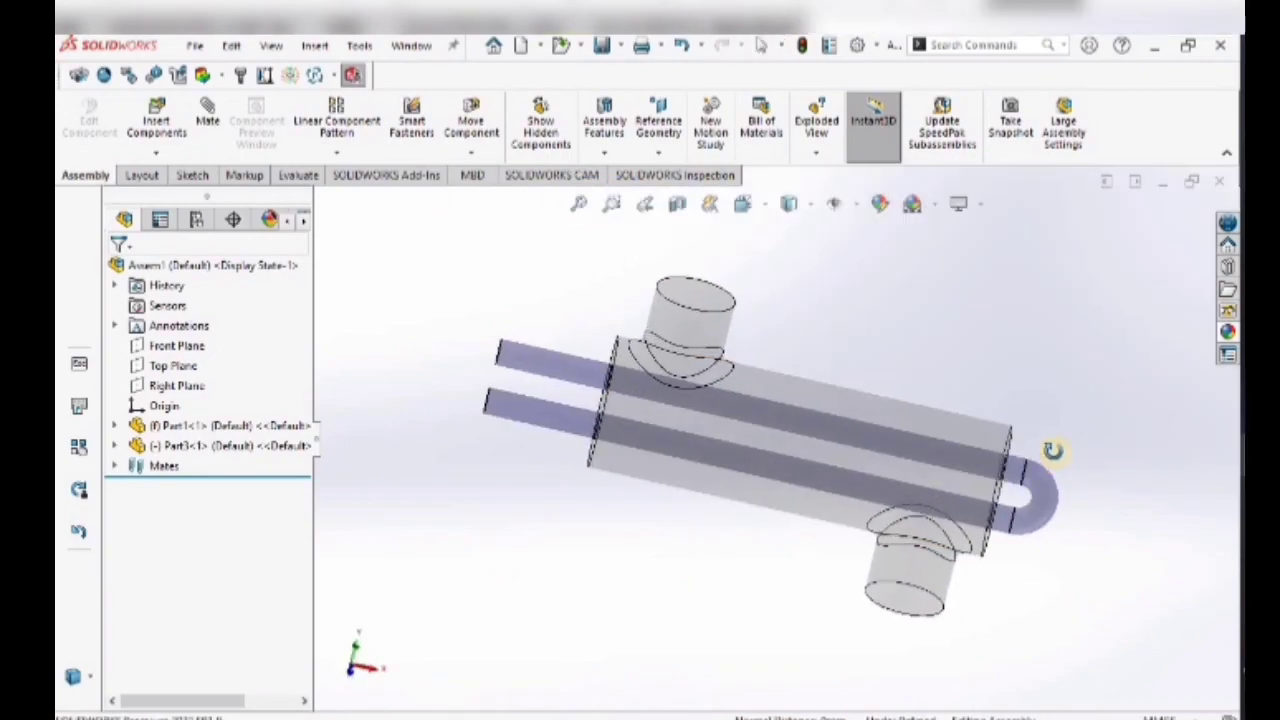
left_click(743, 205)
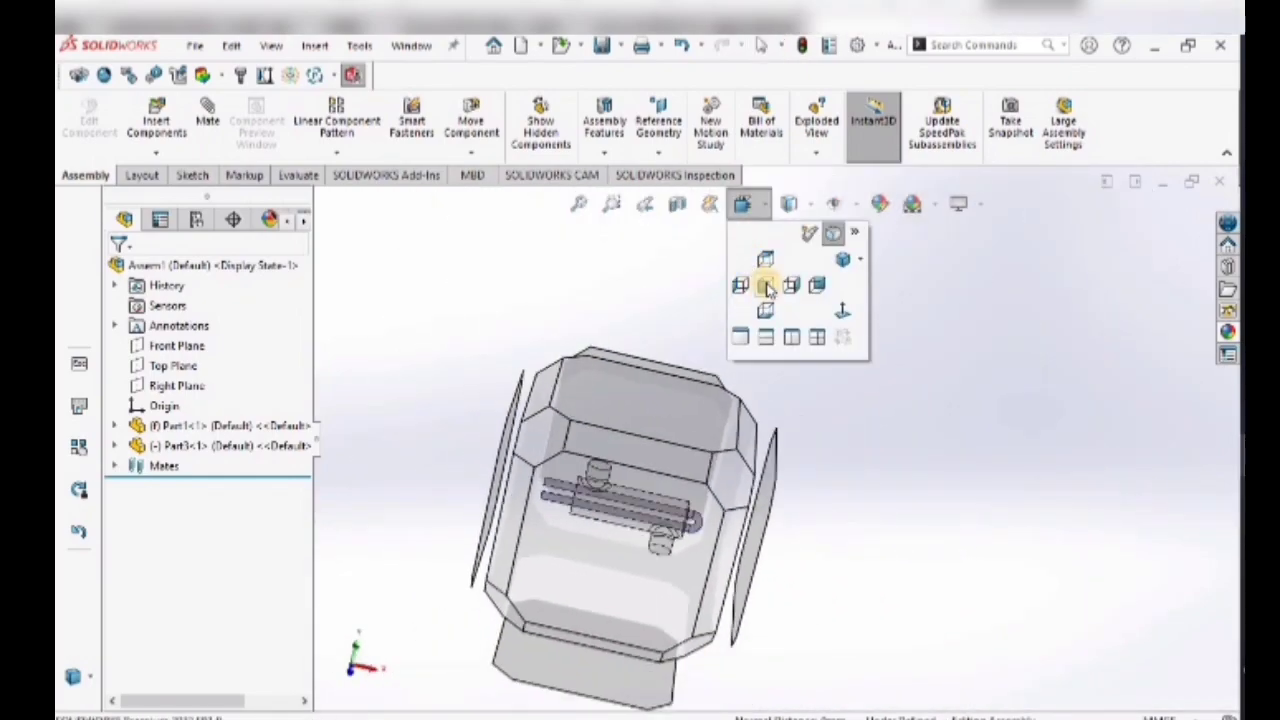
left_click(767, 288)
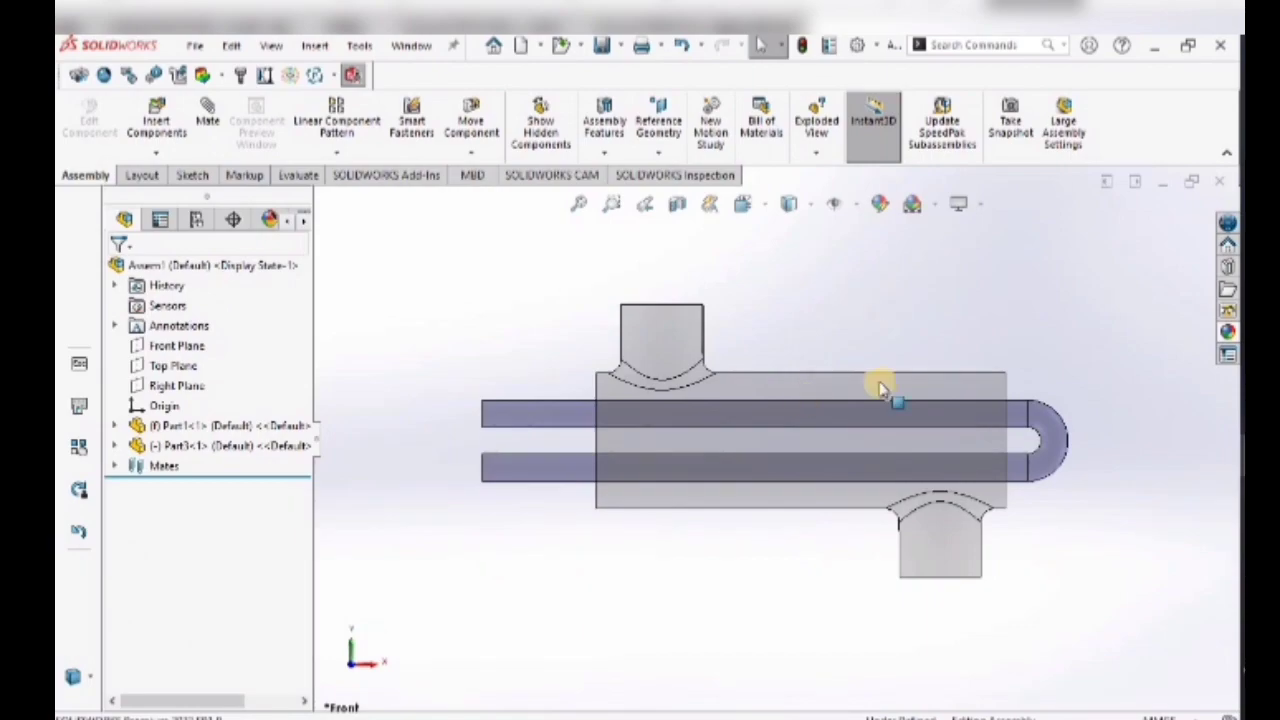
middle_click_drag(875, 338, 904, 343)
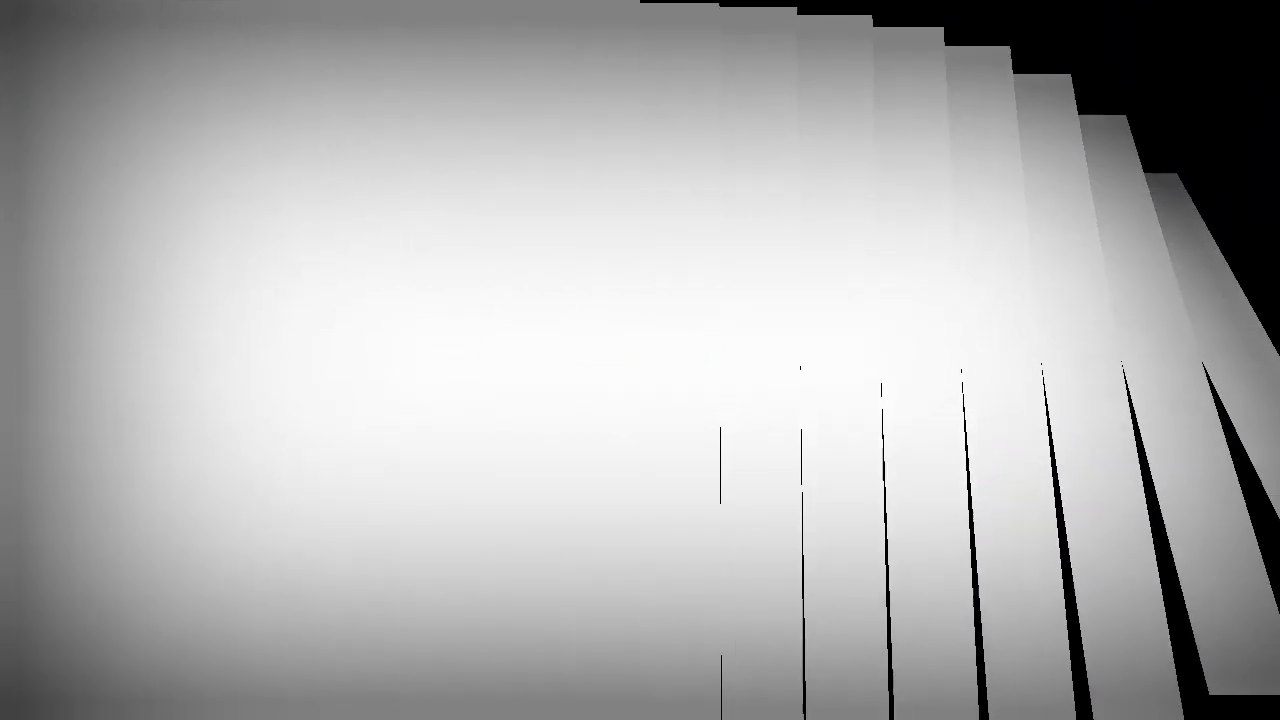